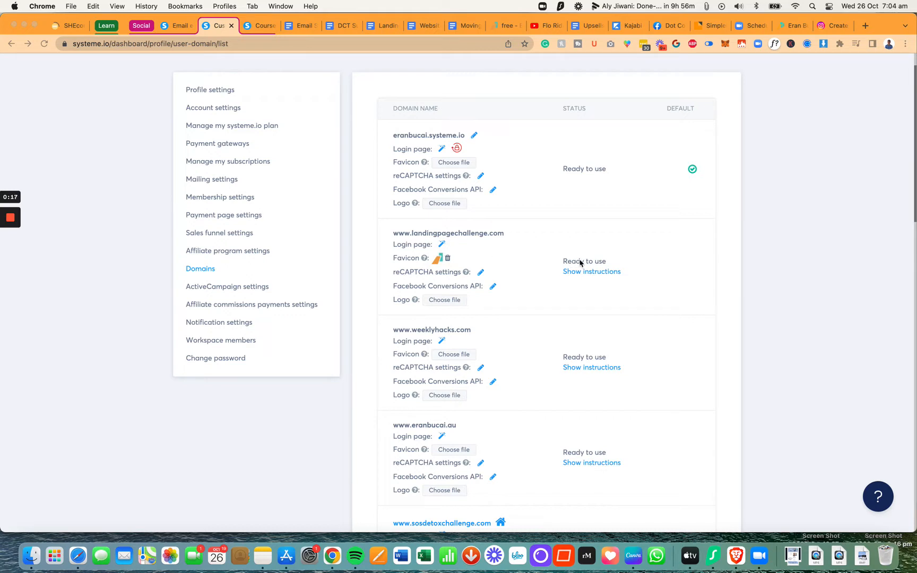
scroll(338, 68, up, 2)
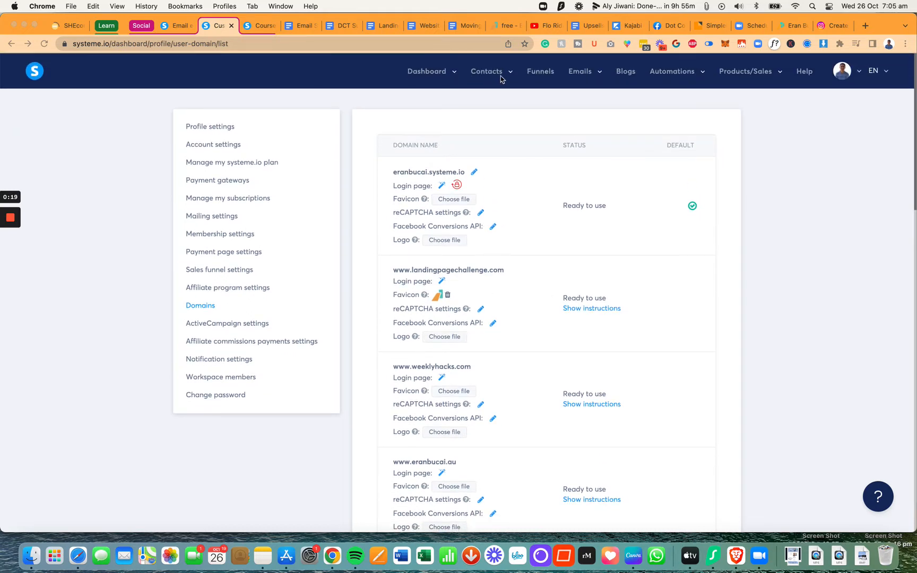
click(541, 78)
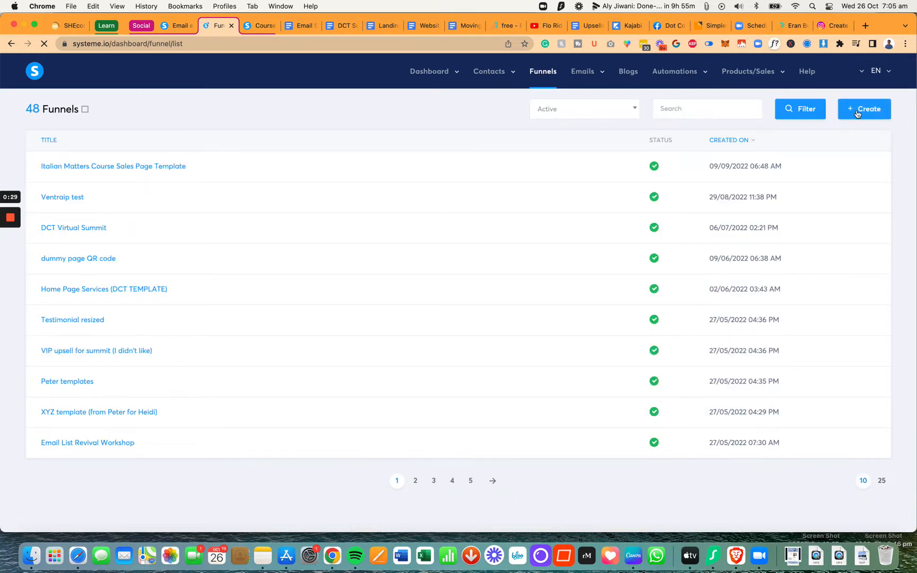
click(856, 113)
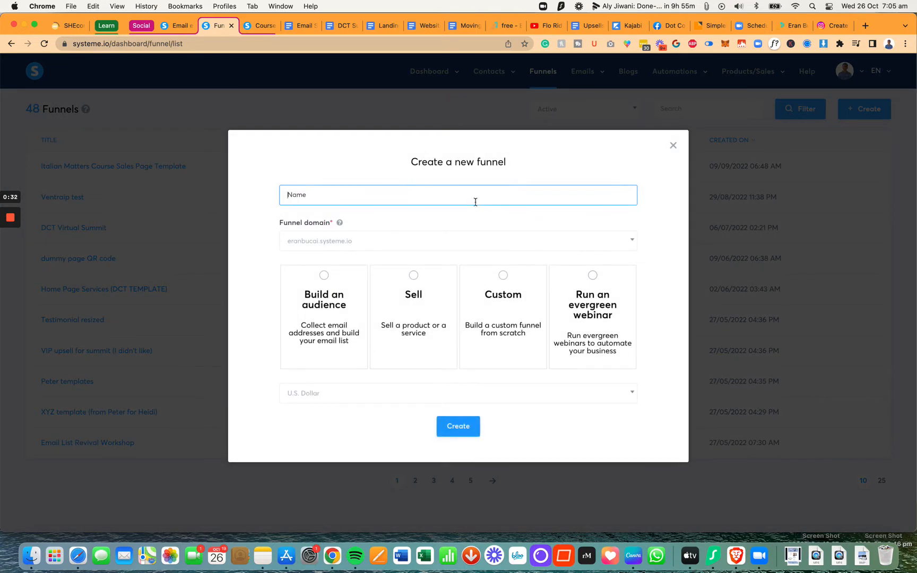
click(472, 198)
text(Landing Page Challenge)
click(459, 243)
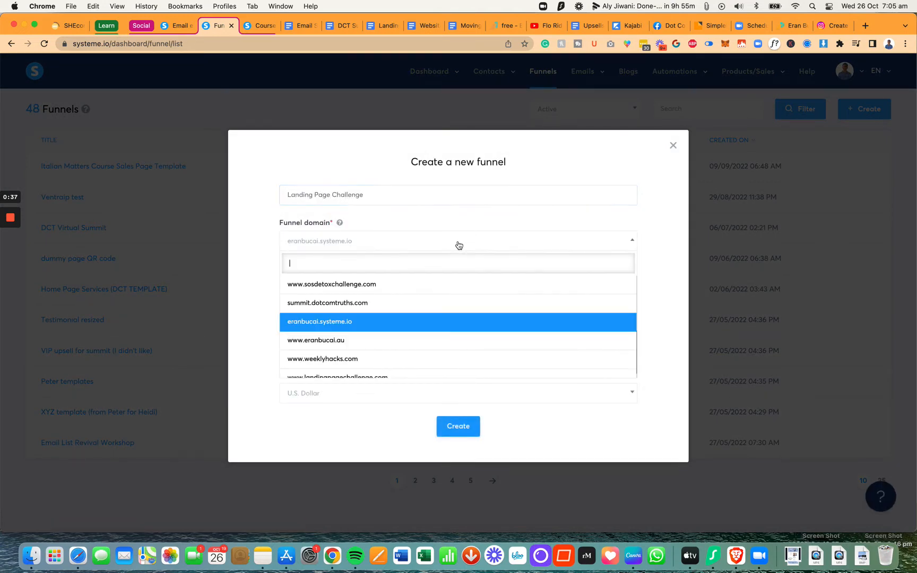
scroll(425, 322, down, 1)
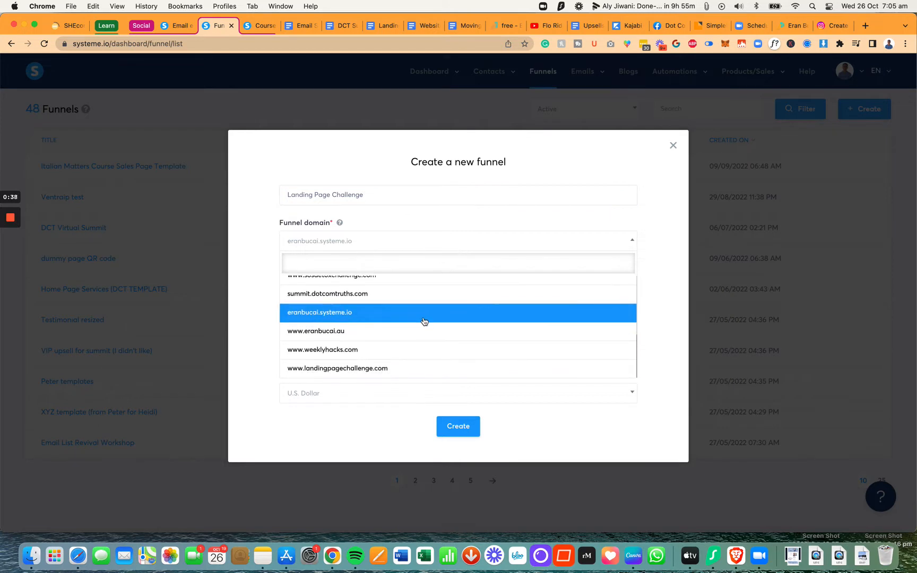
click(398, 368)
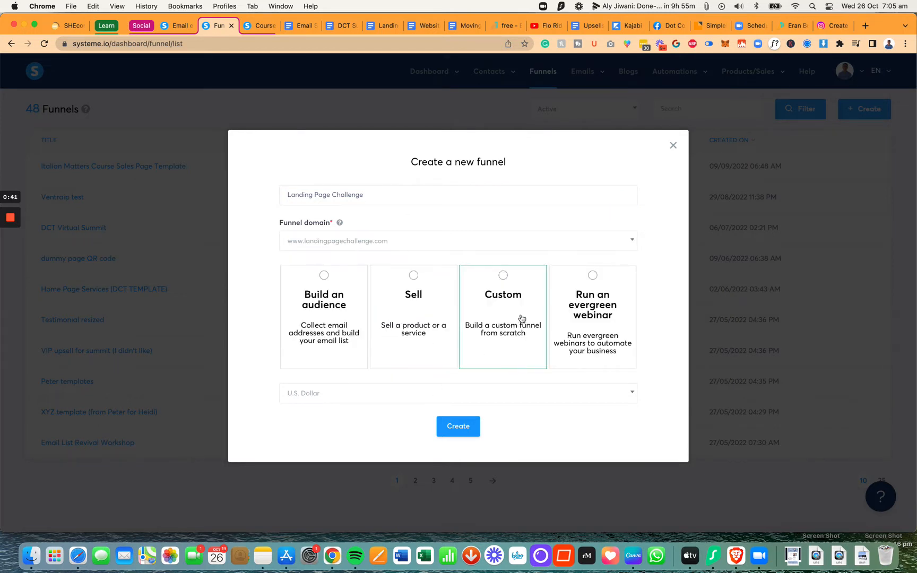
Step: Set the funnel type to Run an evergreen webinar, keep U.S. Dollar as currency, and create the funnel
click(506, 301)
click(596, 283)
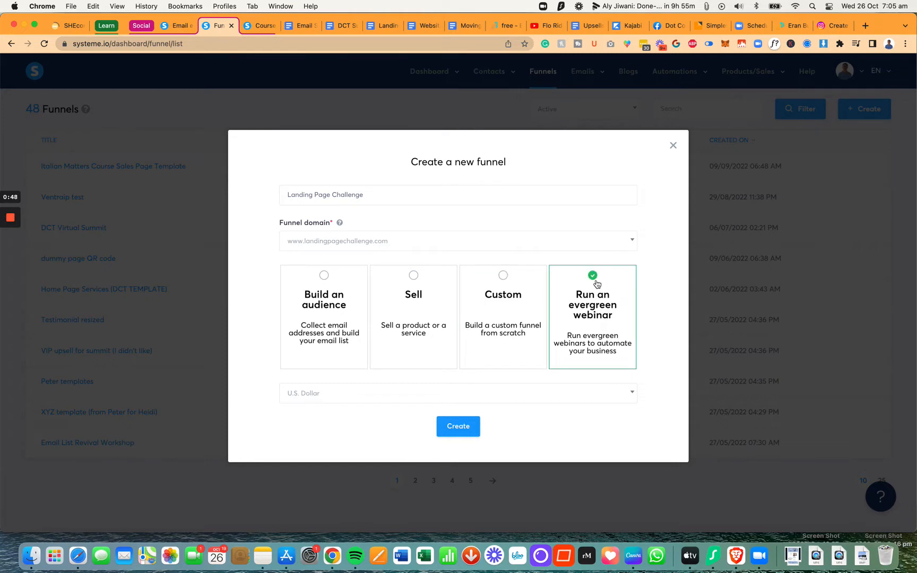
click(590, 395)
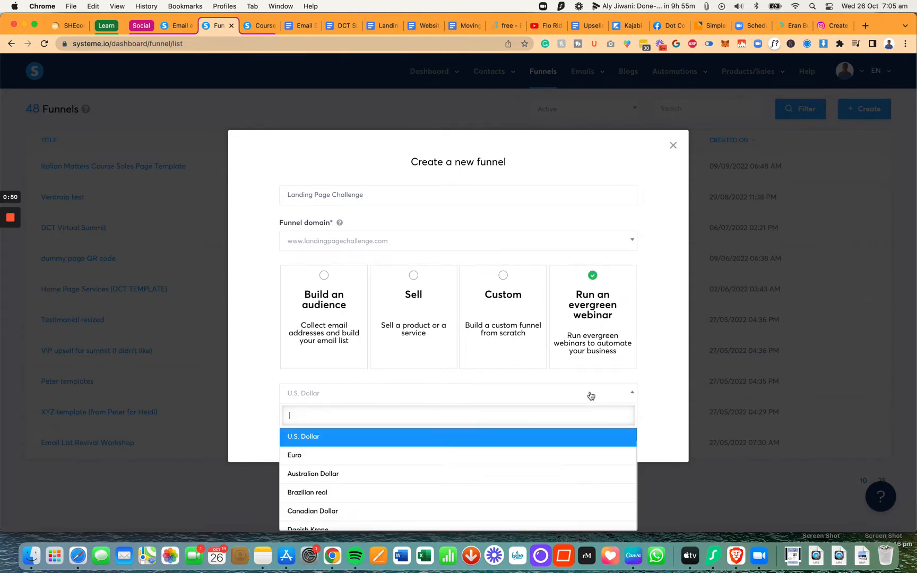
click(652, 417)
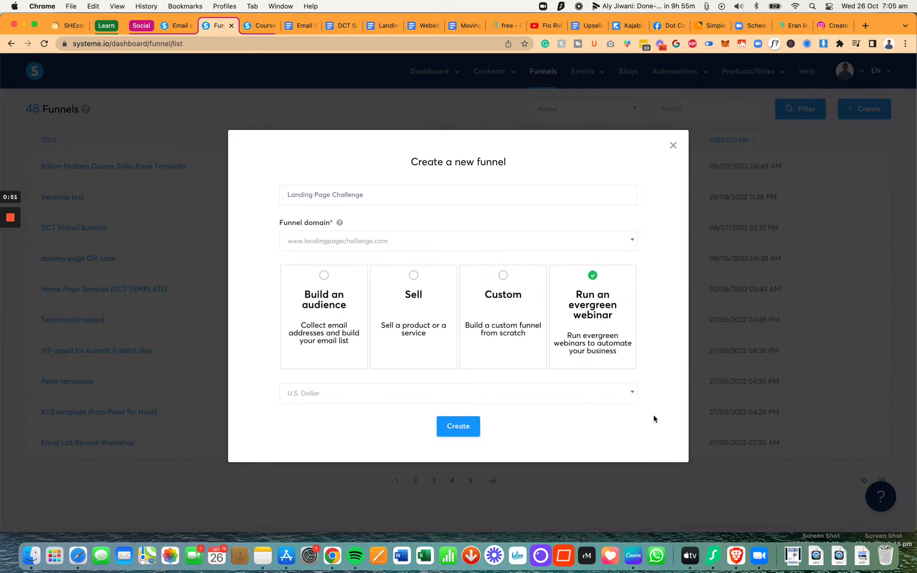
click(460, 429)
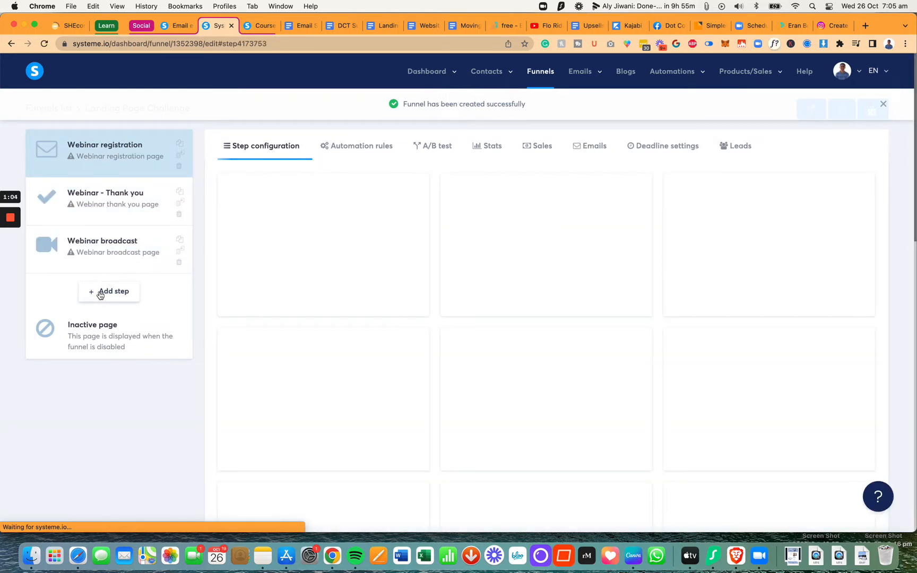
Step: Add a funnel step named Checklist with the type Opt-in thank you page
click(101, 295)
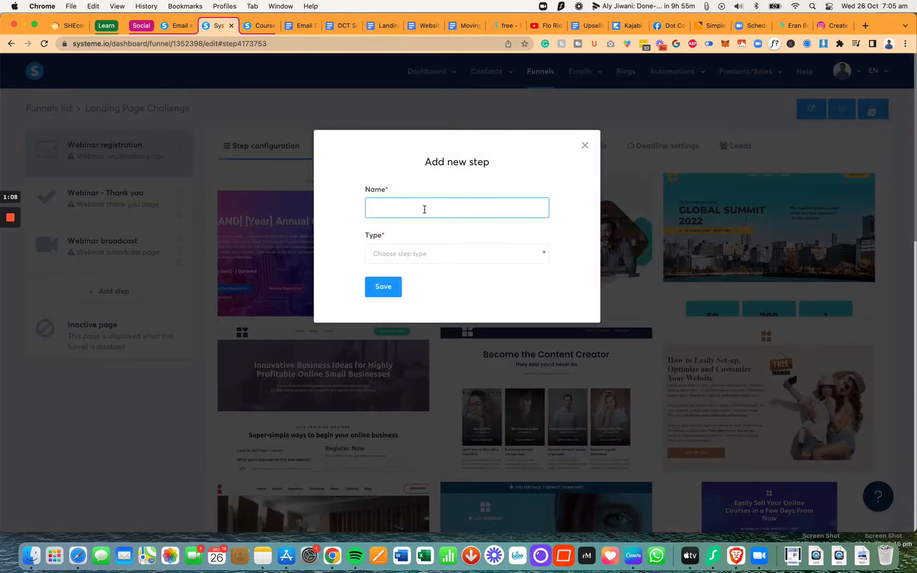
click(423, 207)
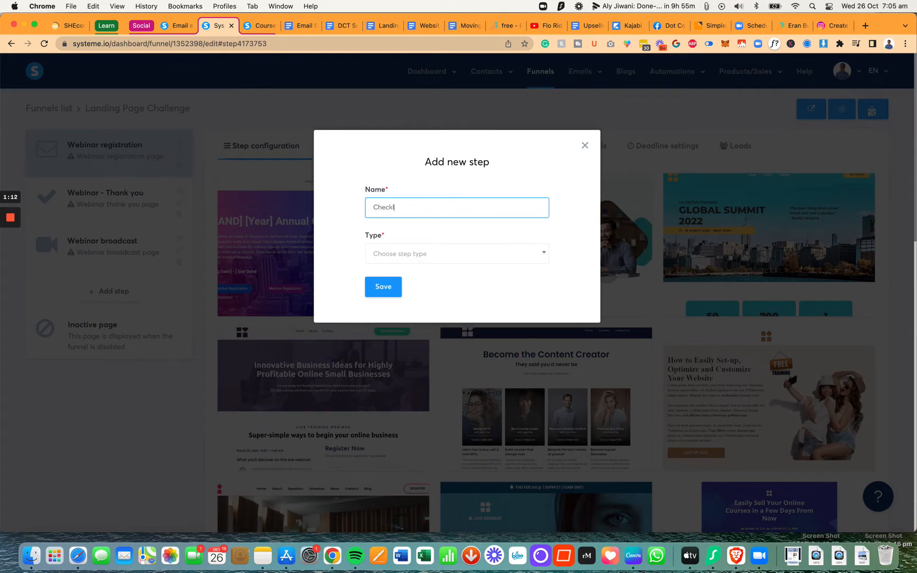
text(ist)
click(431, 256)
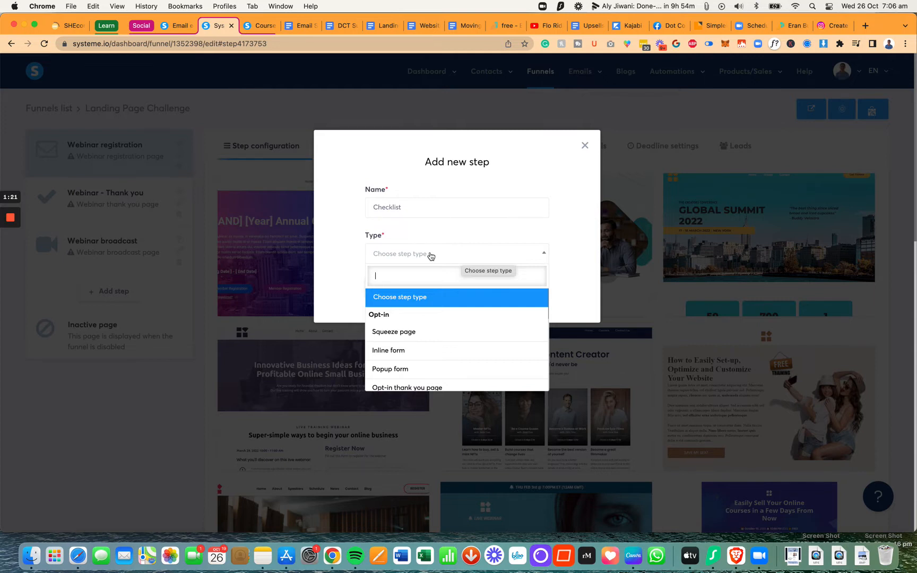
scroll(425, 339, down, 1)
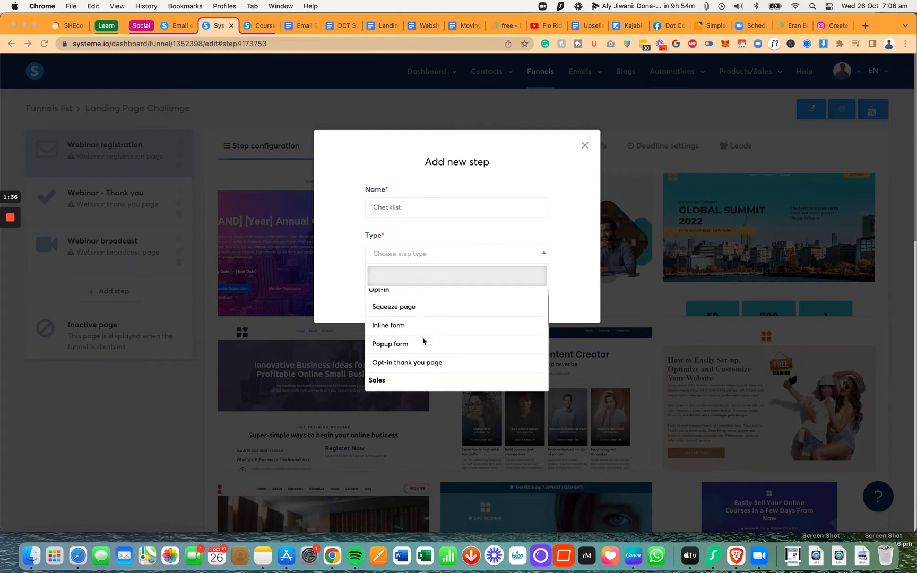
scroll(423, 340, down, 1)
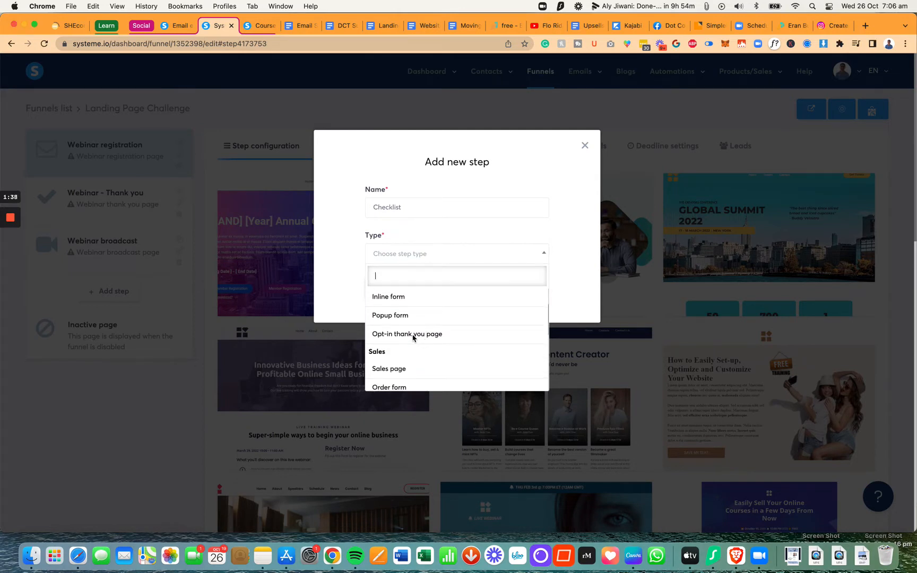
click(413, 336)
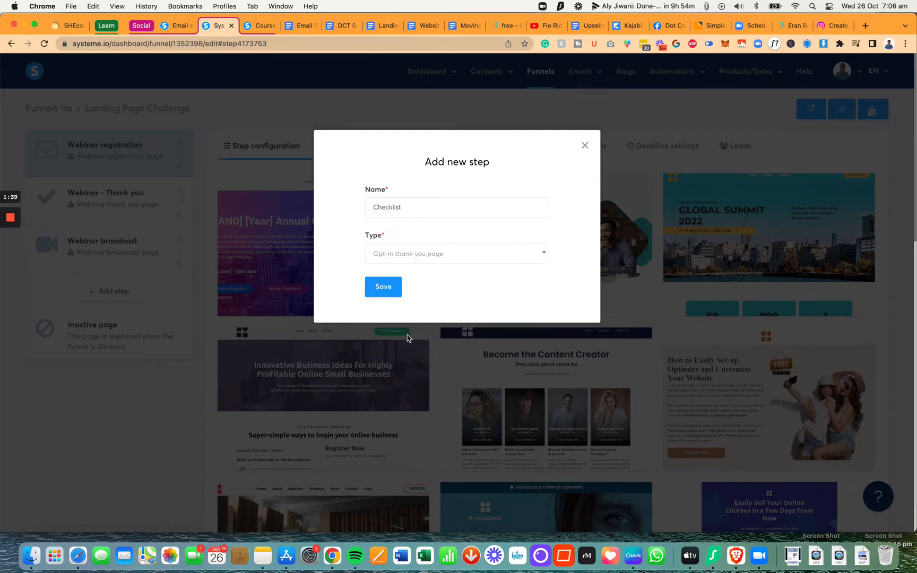
click(392, 291)
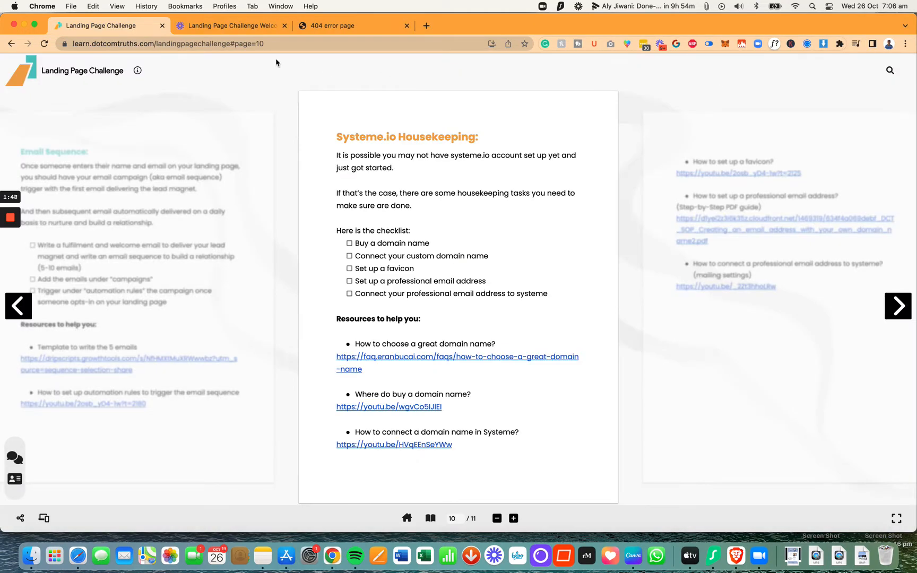
Step: Copy the Landing Page Challenge guide's web address without its #page=10 ending
click(228, 45)
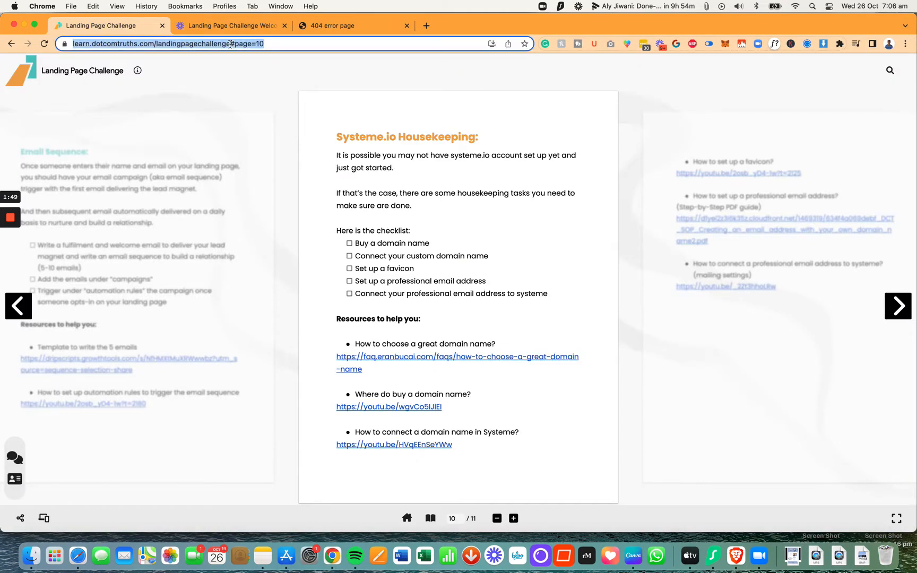
double_click(231, 44)
click(249, 44)
key(shift+super+Left)
key(super+c)
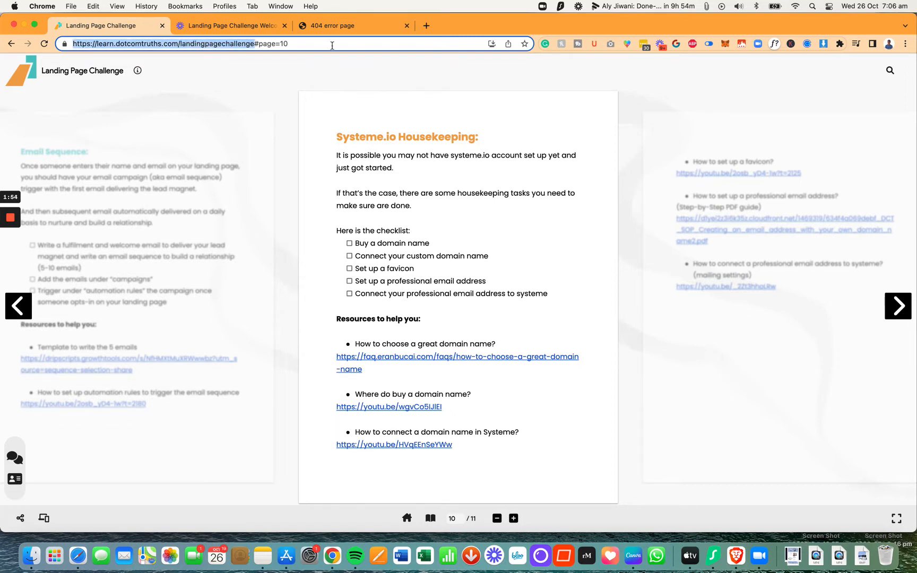
Step: Open the code generator at linkredirect.io/create in a new browser tab
click(426, 26)
text(l)
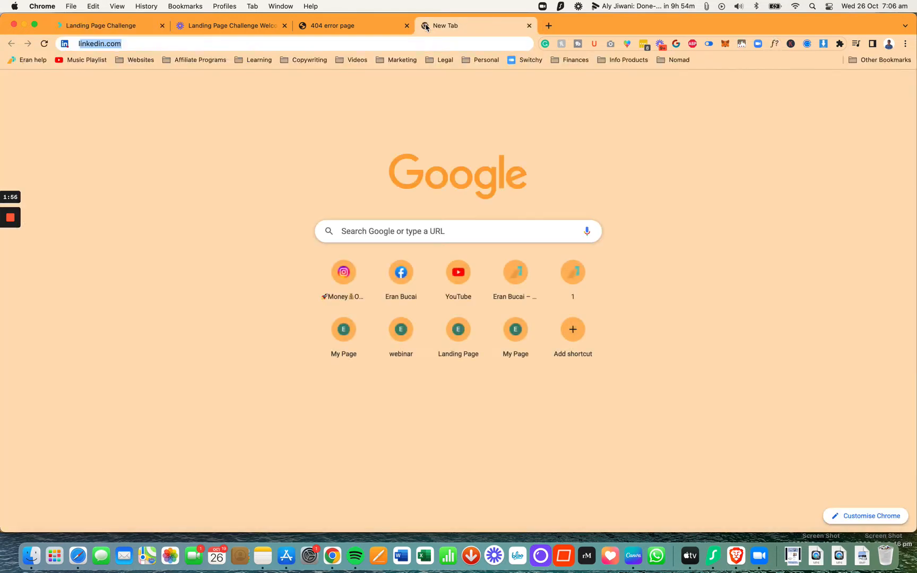
text(i)
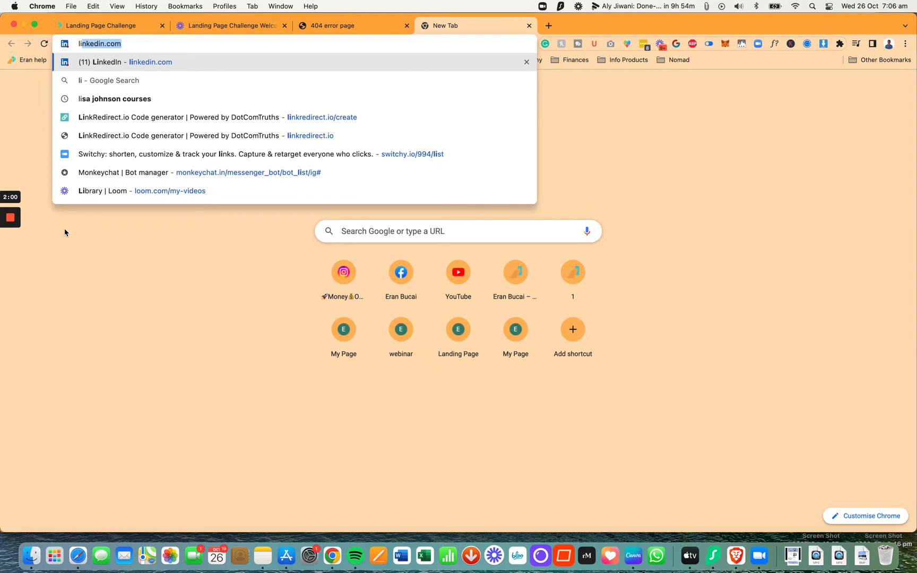
text(nkredirect.io)
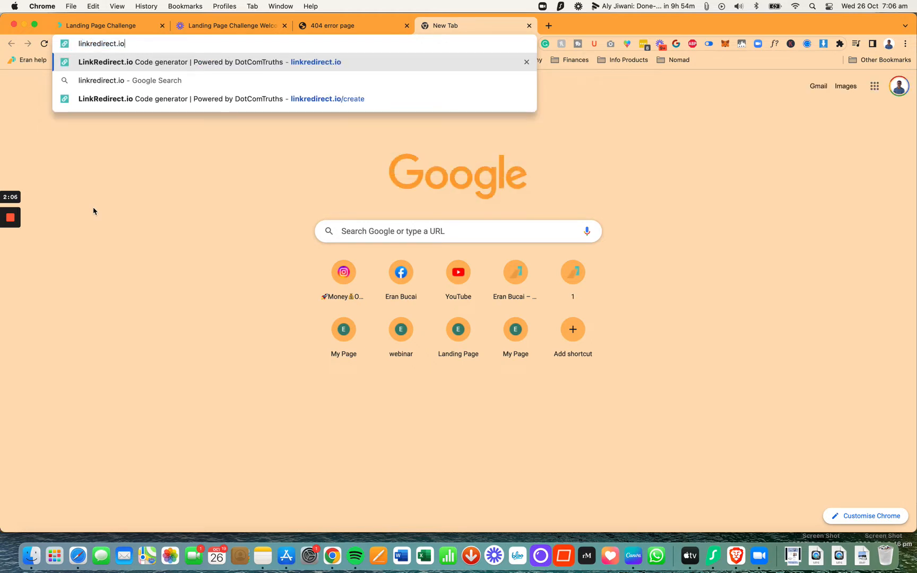
key(Down)
key(Down)
key(Return)
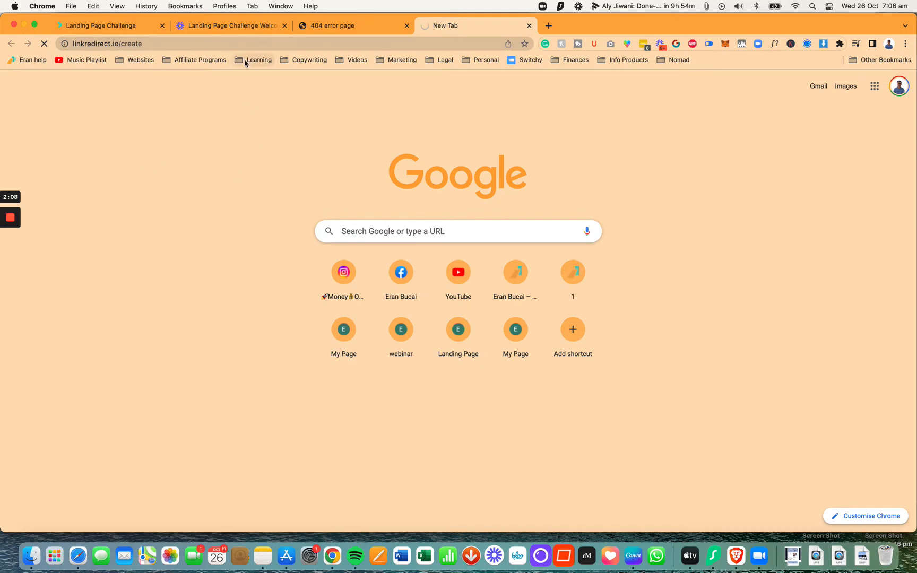
mouse_move(10, 241)
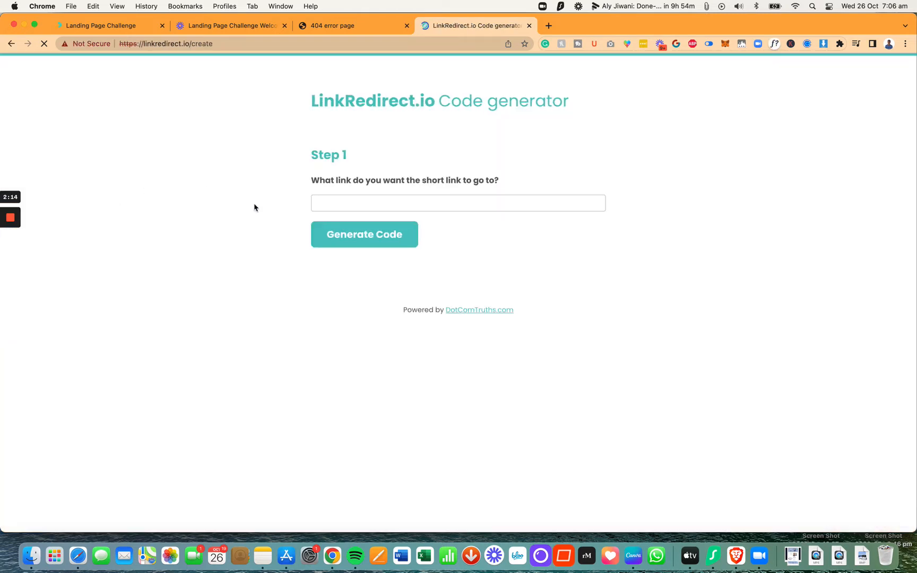
click(339, 205)
key(super+v)
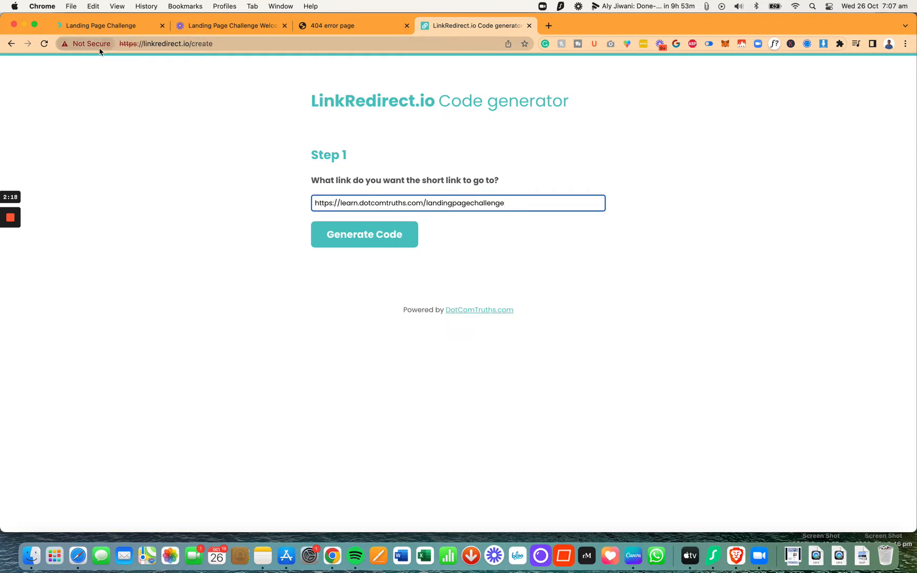
click(387, 246)
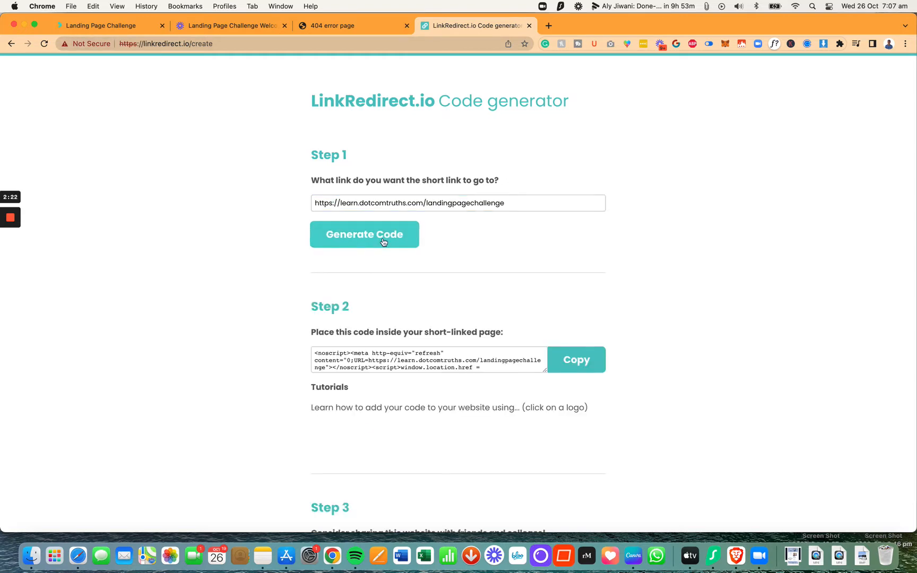
click(577, 362)
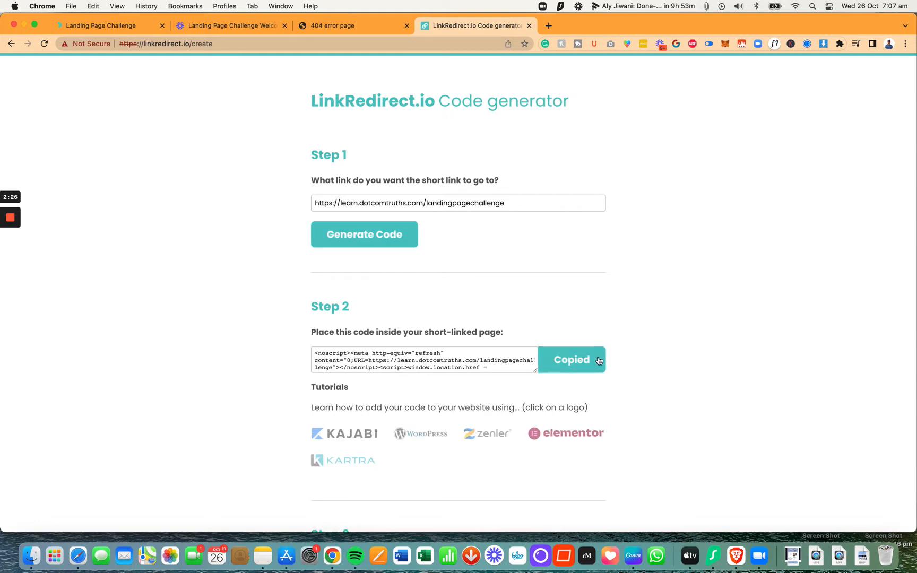
Step: Return to the systeme.io funnel and choose the "Thank you for subscribing!" template for the Checklist step
key(super+grave)
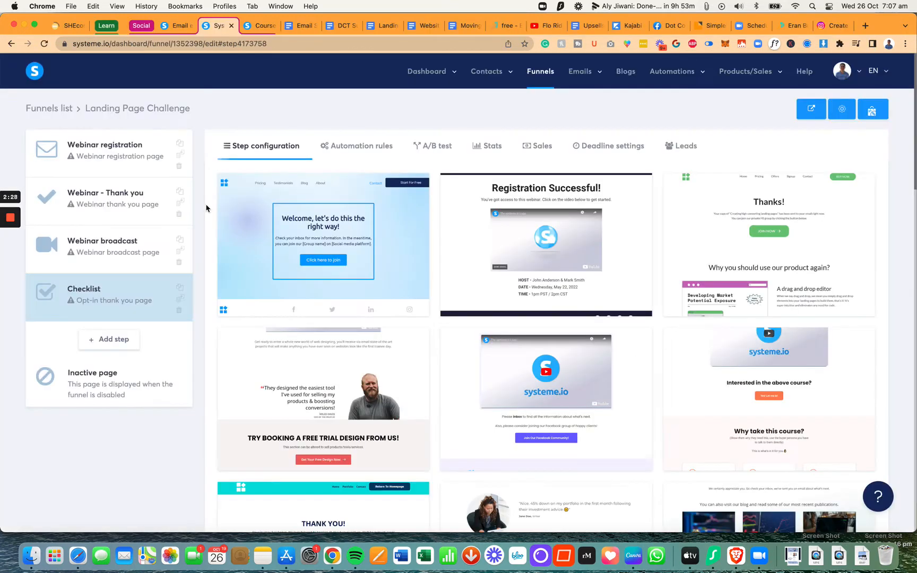
scroll(376, 281, down, 15)
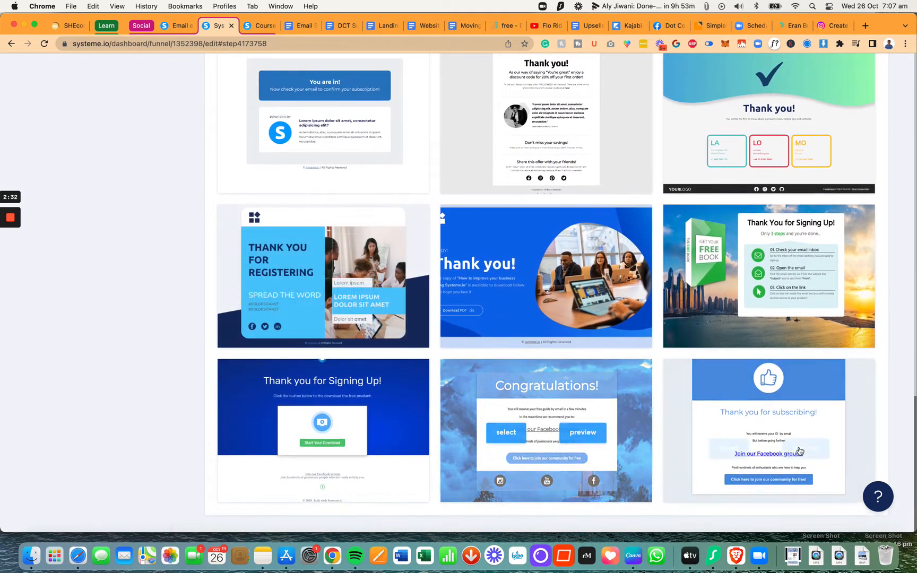
mouse_move(736, 433)
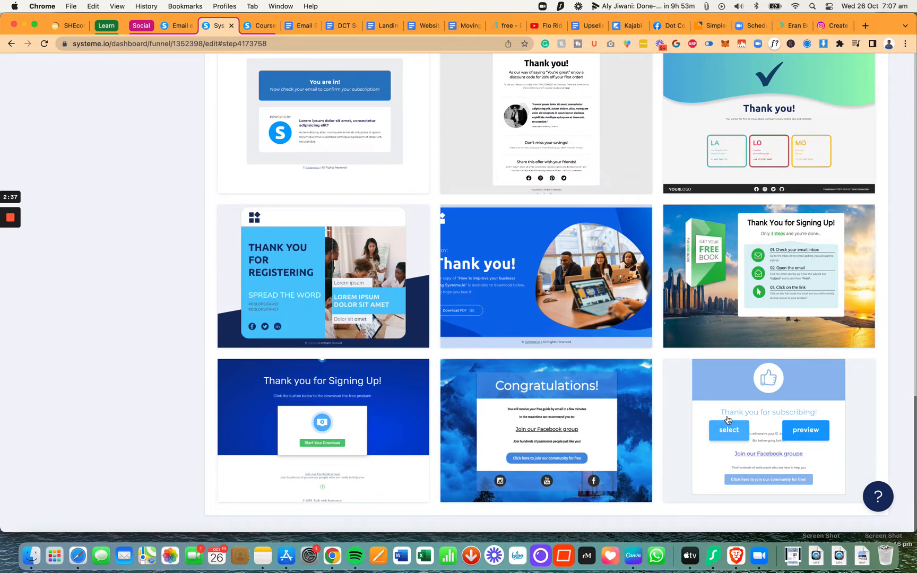
click(727, 423)
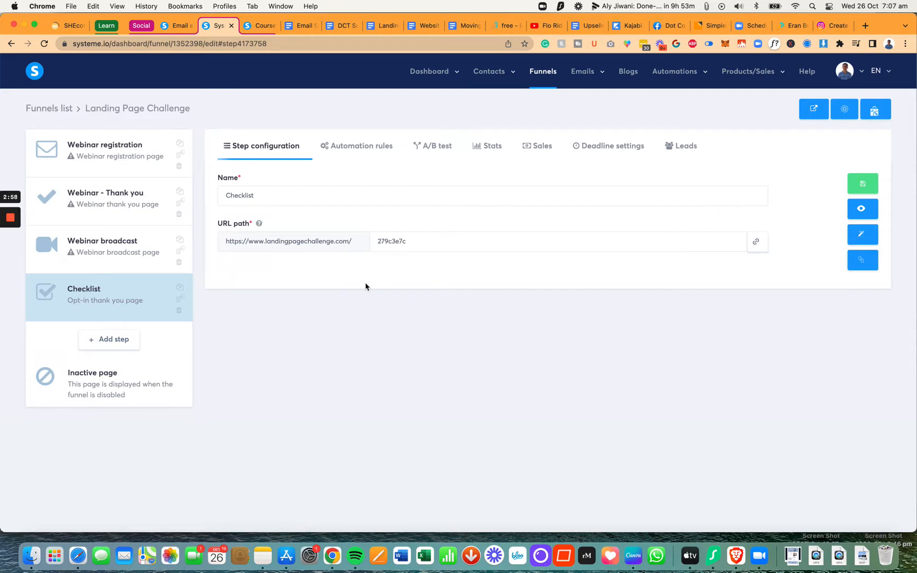
Step: Open the Checklist page in the page editor and delete its only section to leave the page blank
click(864, 239)
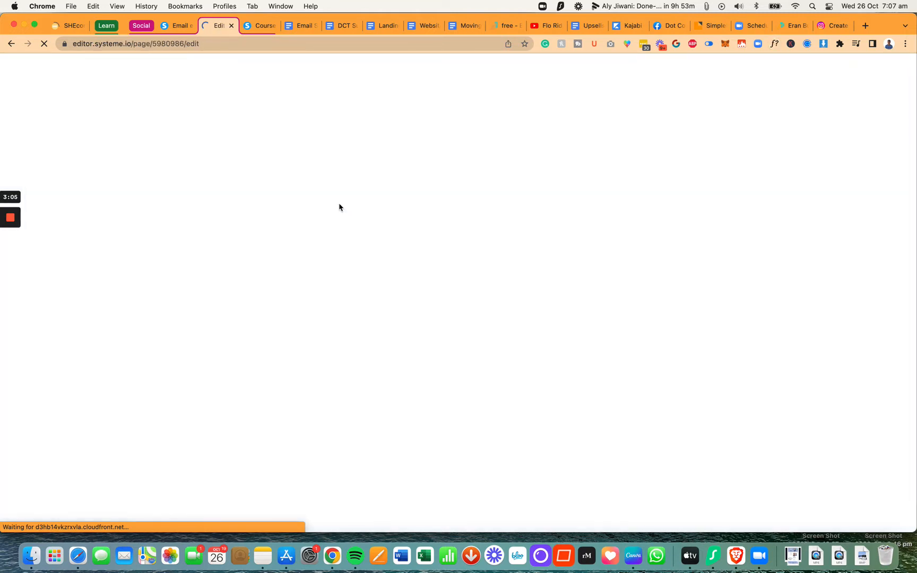
mouse_move(12, 233)
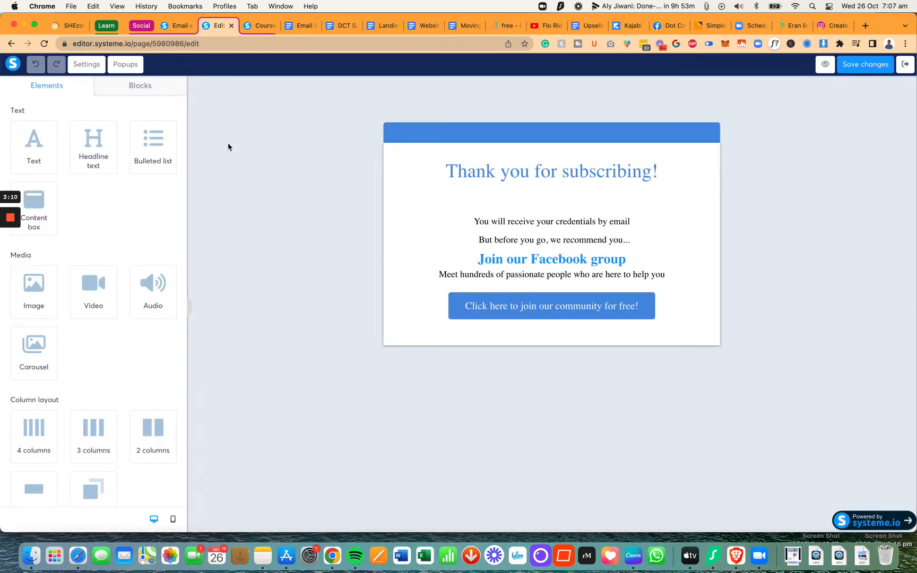
click(198, 124)
click(207, 98)
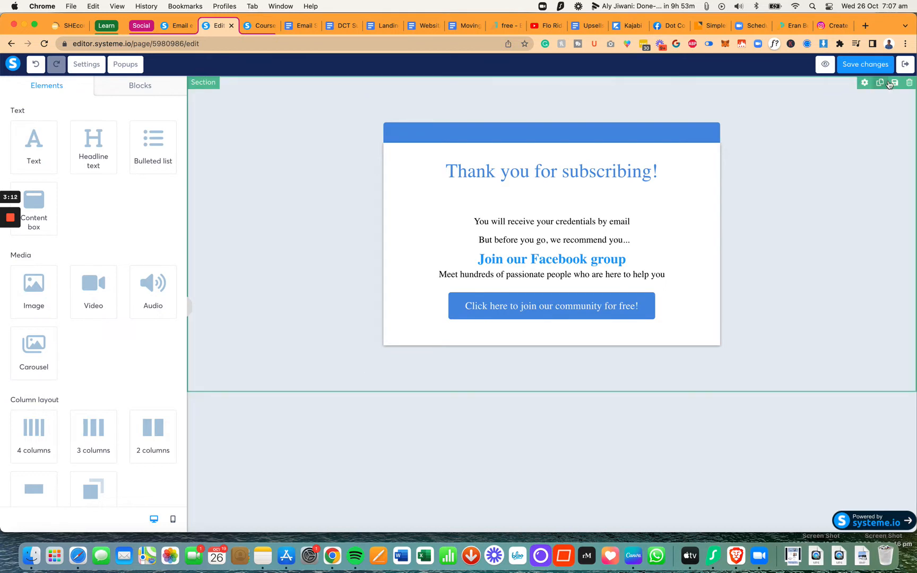
click(908, 82)
click(554, 102)
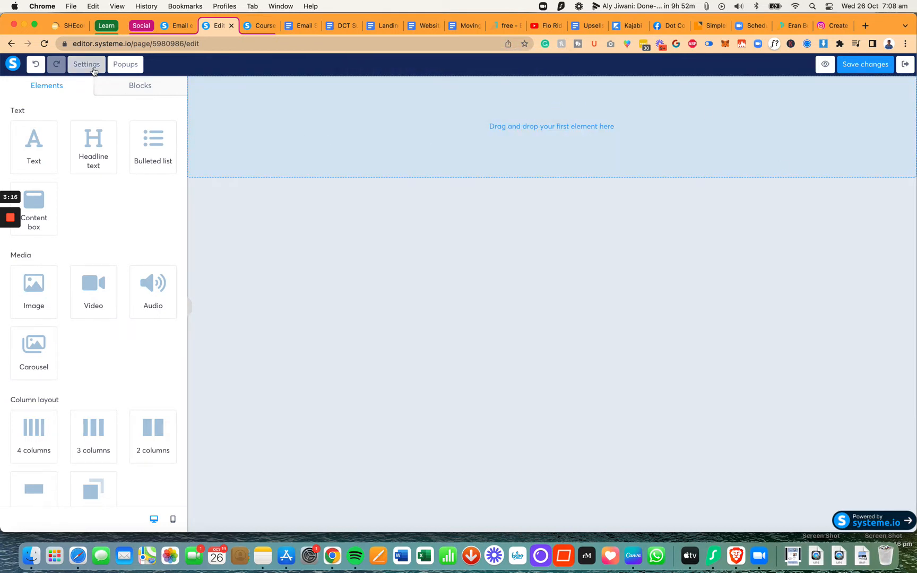
Step: Turn off the affiliate badge in the blank Checklist page's settings
click(93, 70)
scroll(106, 249, down, 10)
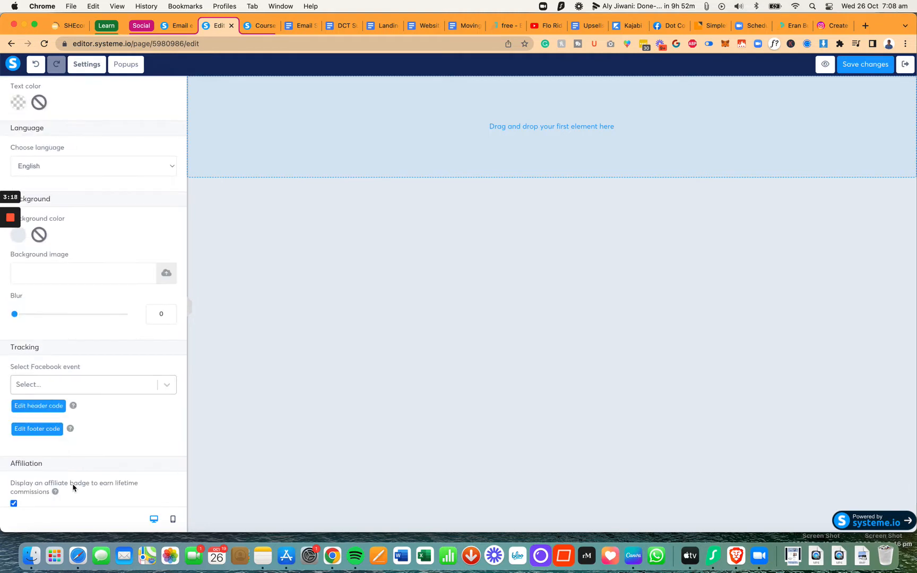
click(15, 503)
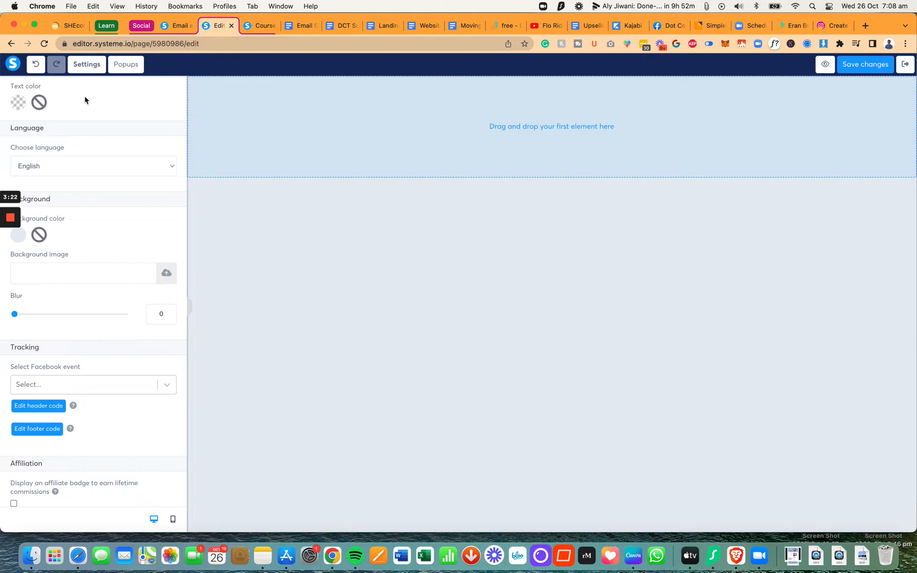
Step: Add a Raw HTML element containing the copied redirect code to the page, save the changes and return to the funnel
scroll(85, 100, up, 10)
click(14, 88)
scroll(100, 297, down, 7)
drag(31, 447, 526, 119)
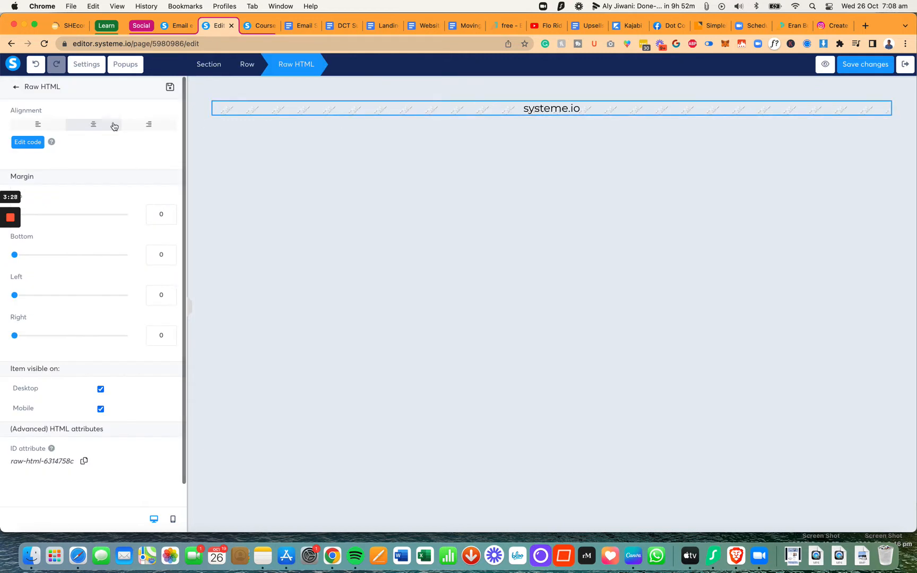
click(419, 160)
key(ctrl+v)
click(622, 449)
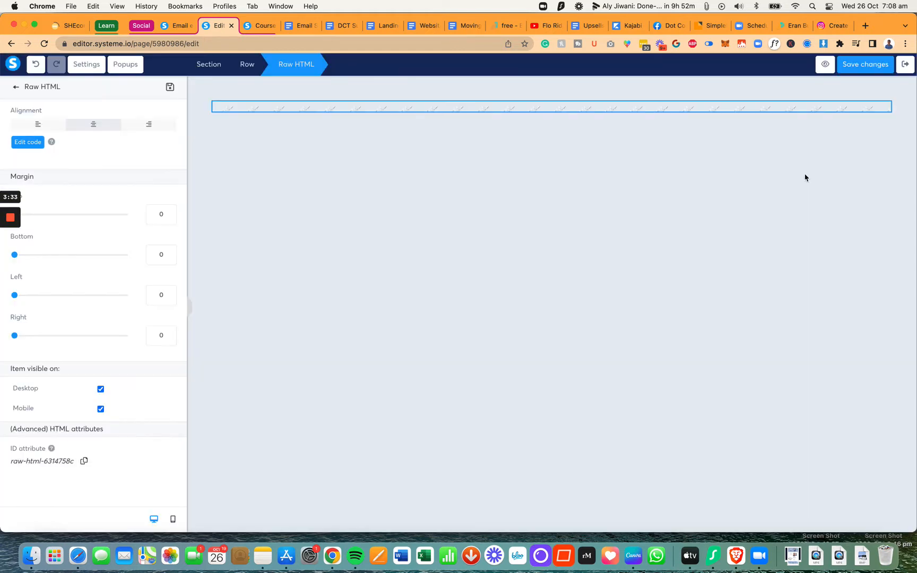
click(854, 70)
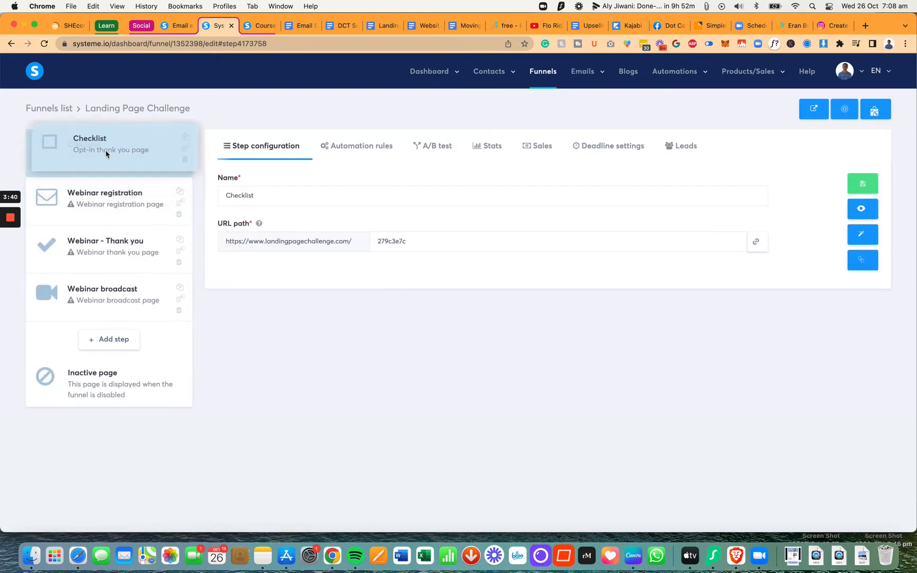
Step: Duplicate the Checklist step, name the copy "Checklist", set its URL path to "checklist" and save it
click(180, 143)
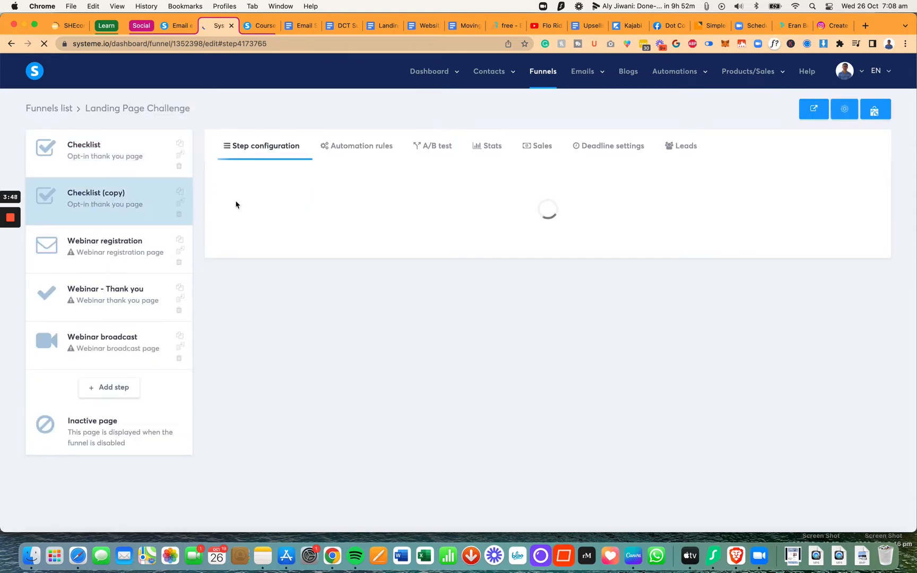
click(299, 196)
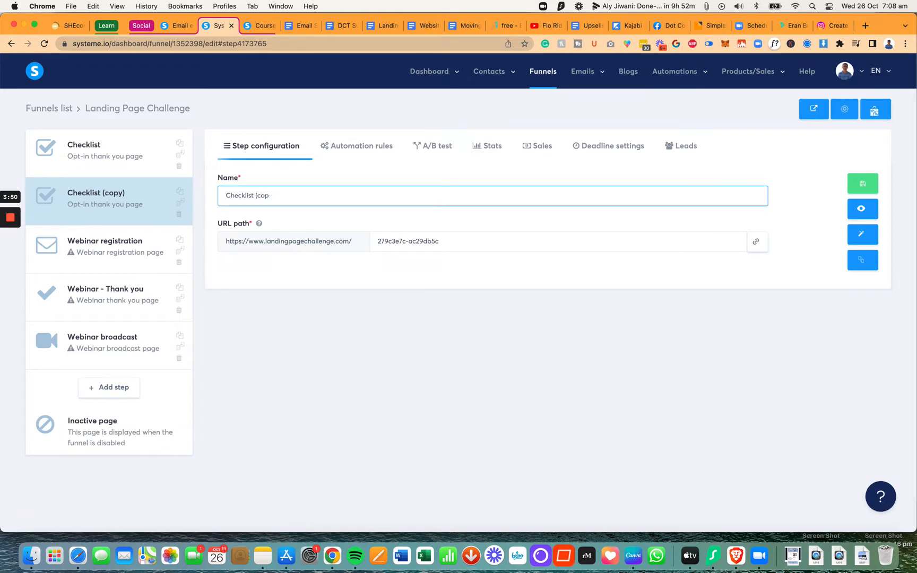
click(458, 240)
key(super+a)
text(ch)
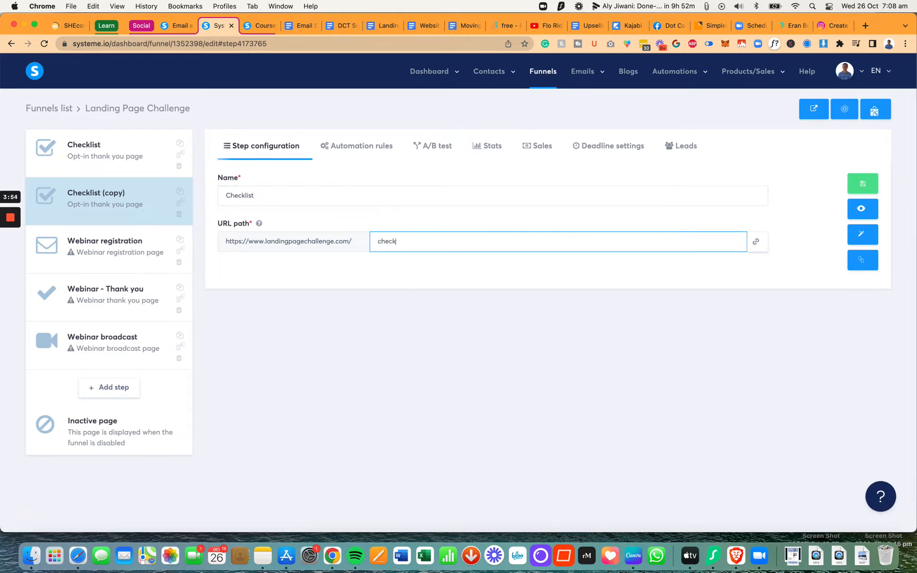
click(853, 186)
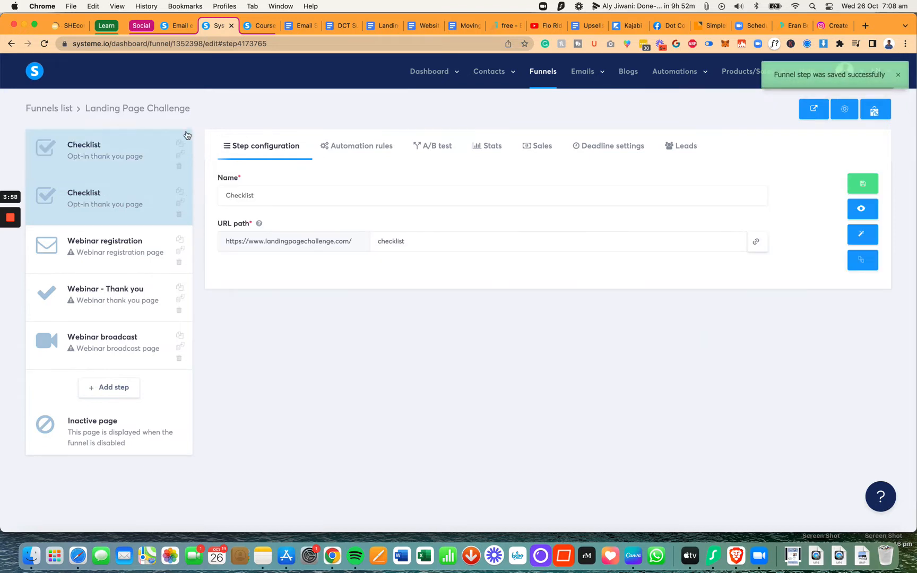
Step: Test the redirect at landingpagechallenge.com/checklist in an incognito window and close that window
click(69, 6)
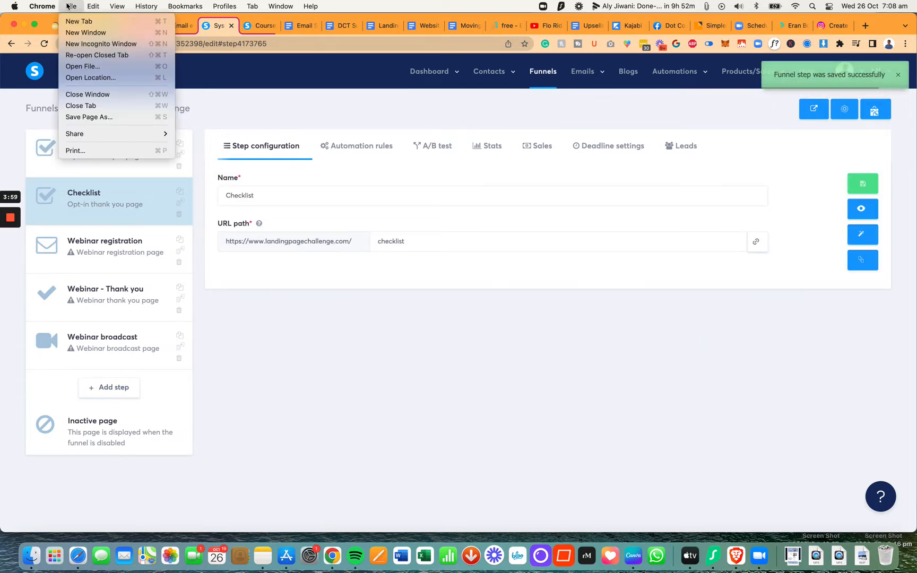
click(89, 44)
text(landingpagechallenge.com)
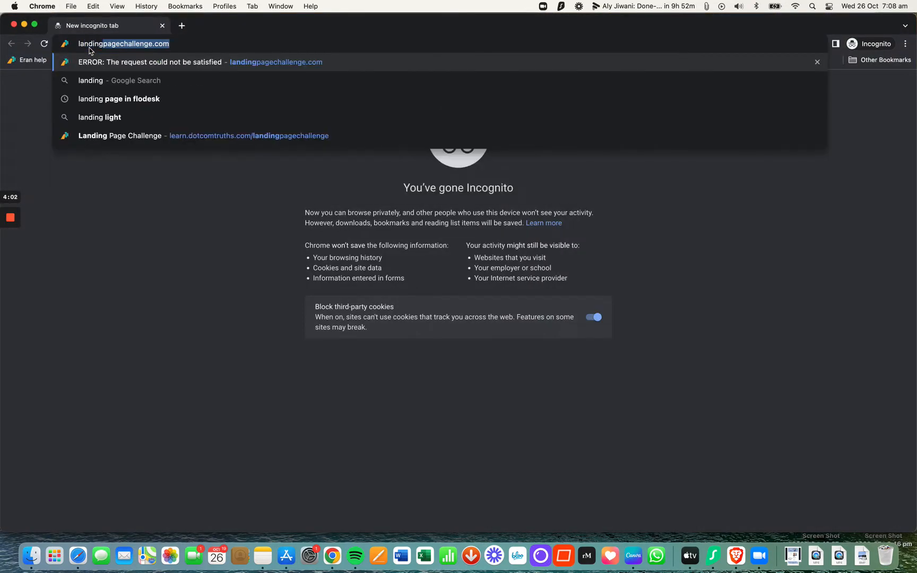
key(Right)
text(/checklist)
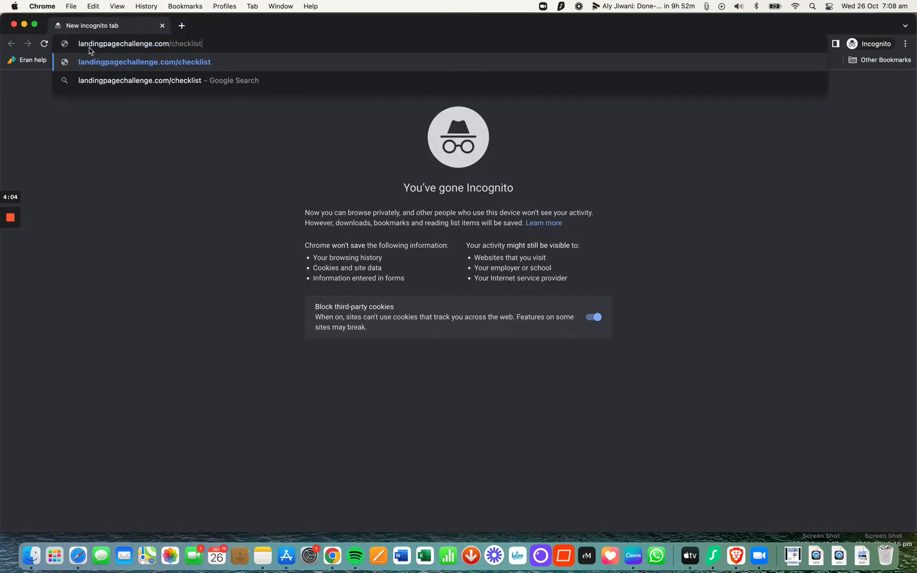
key(Return)
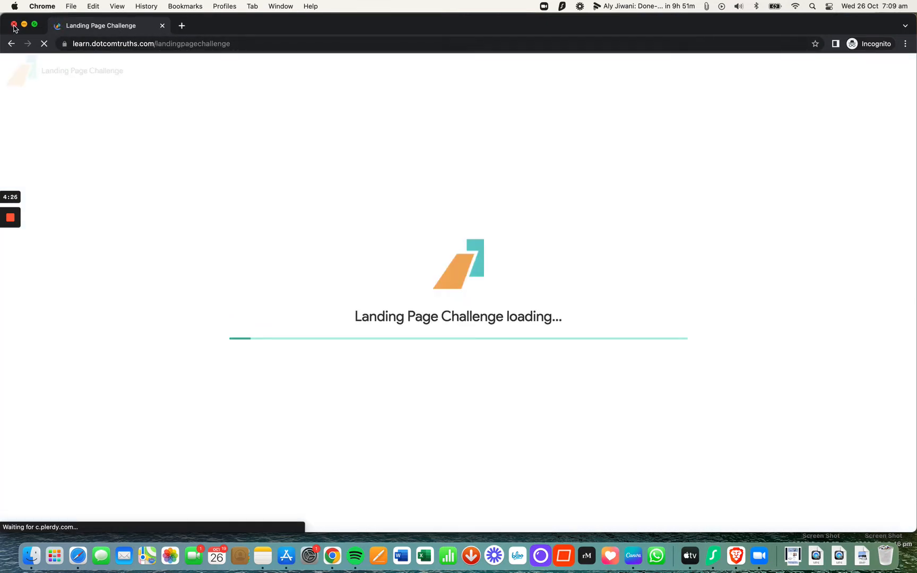
click(14, 25)
Step: Rename the first Checklist step "Landing Page Challenge", clear its URL path and save it
click(122, 165)
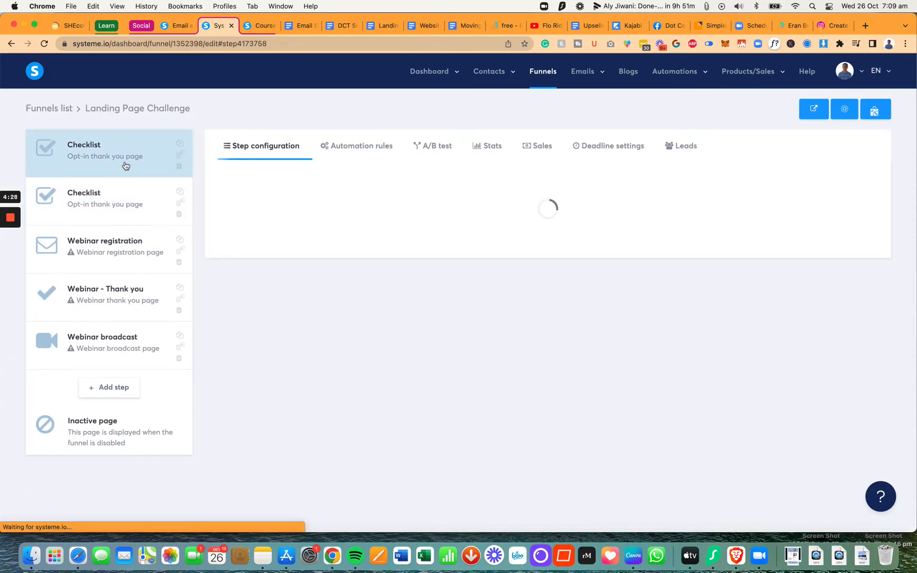
double_click(420, 245)
key(BackSpace)
double_click(389, 195)
text(Landing Page Challenge)
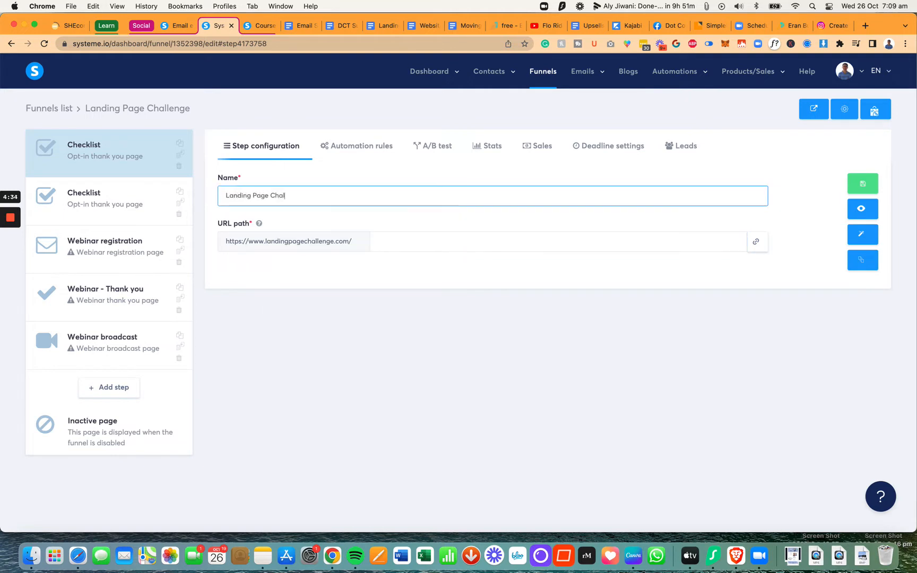
click(862, 186)
Step: Test the redirect at the root domain landingpagechallenge.com in an incognito window and close that window
click(71, 6)
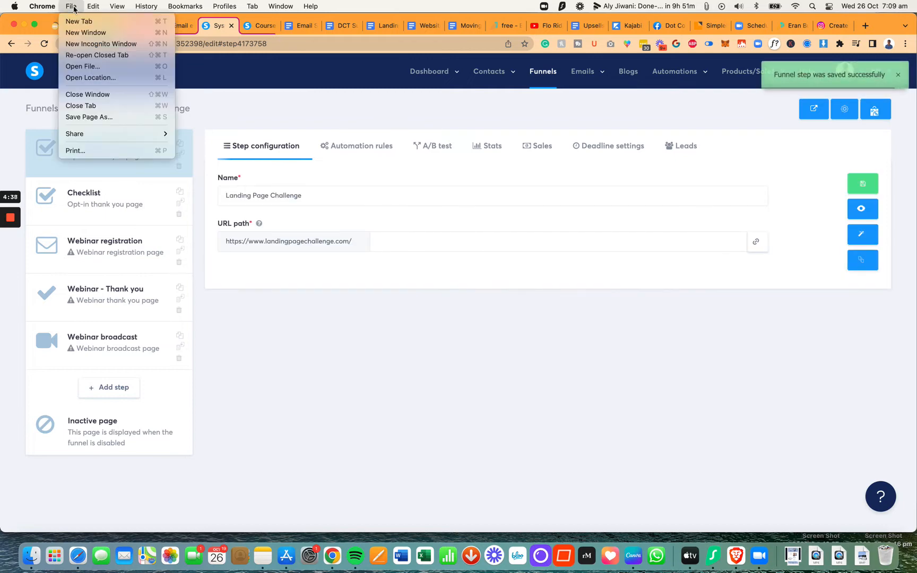
click(86, 43)
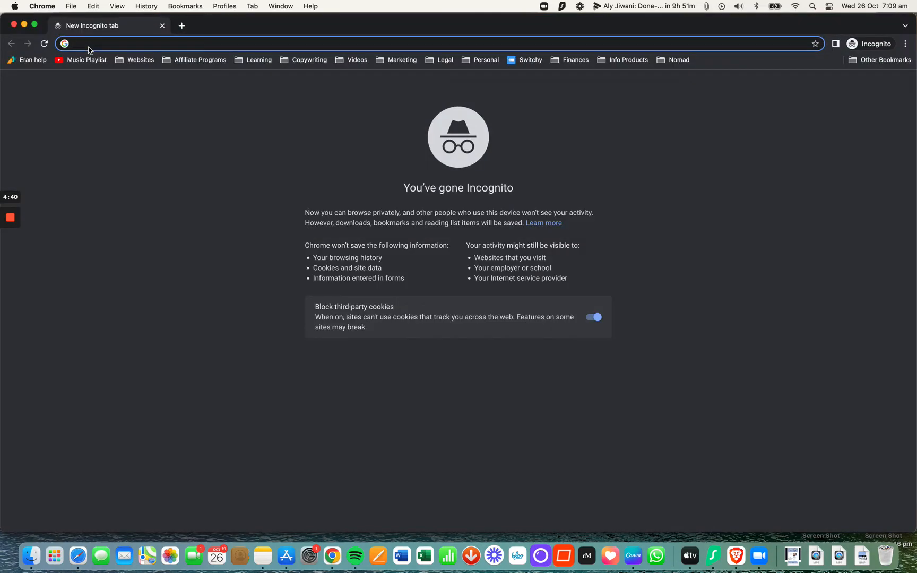
text(landing page)
key(BackSpace)
key(BackSpace)
key(BackSpace)
key(BackSpace)
key(BackSpace)
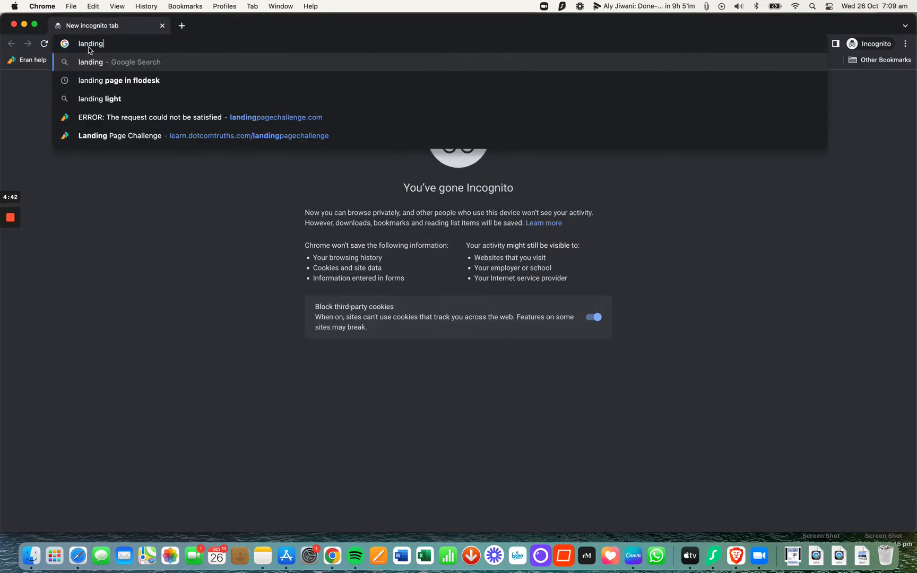
key(Down)
key(Down)
key(Down)
key(Return)
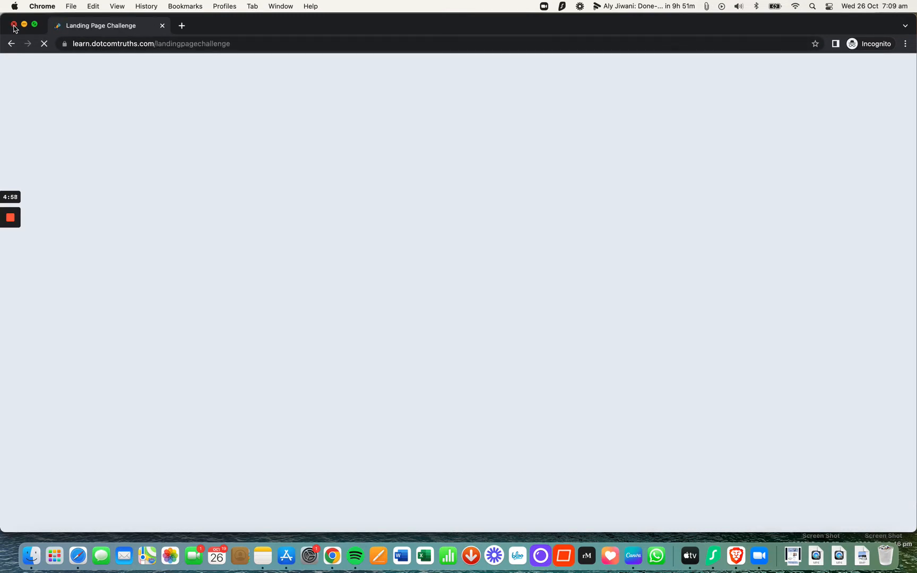
click(14, 25)
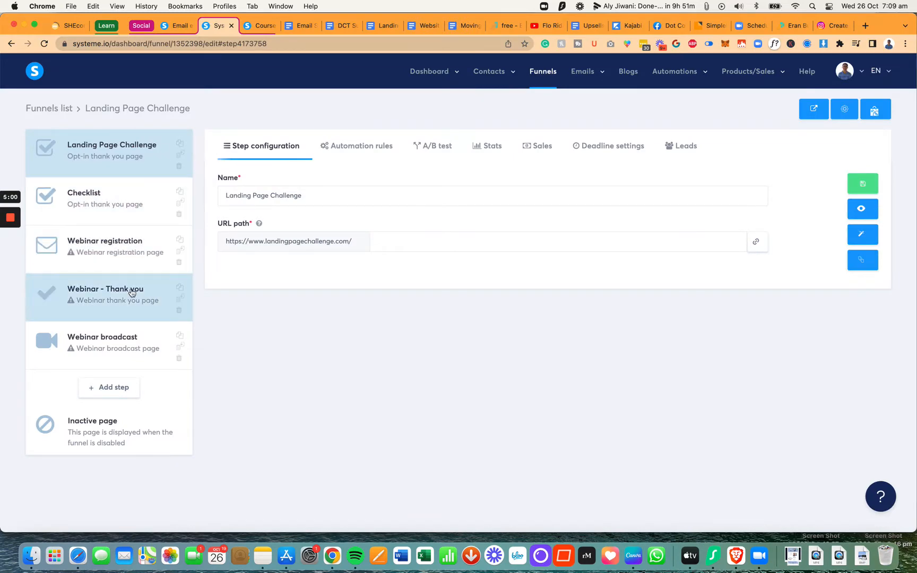
Step: Add a funnel step named "Landing Page Challenge Registration" with the Squeeze page type
click(108, 387)
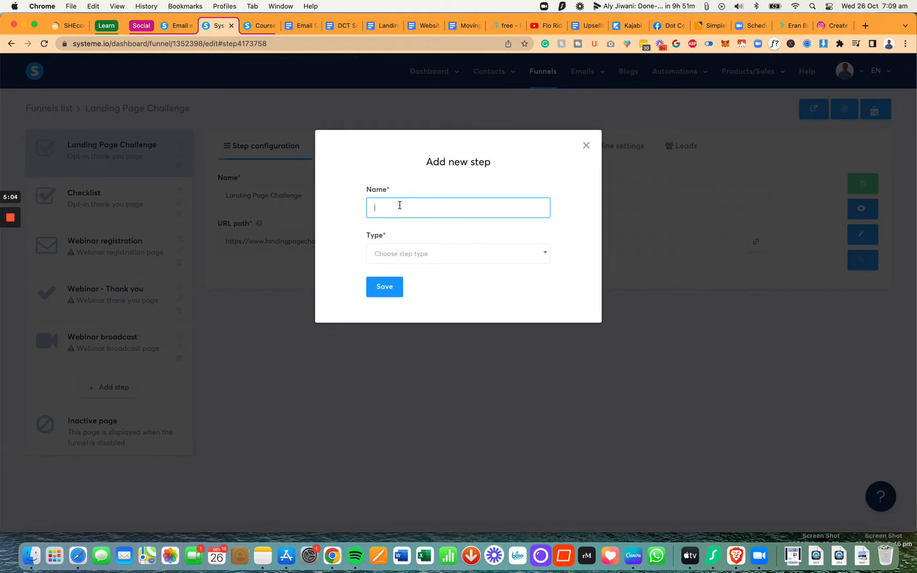
text(Landing Page Challenge)
click(403, 228)
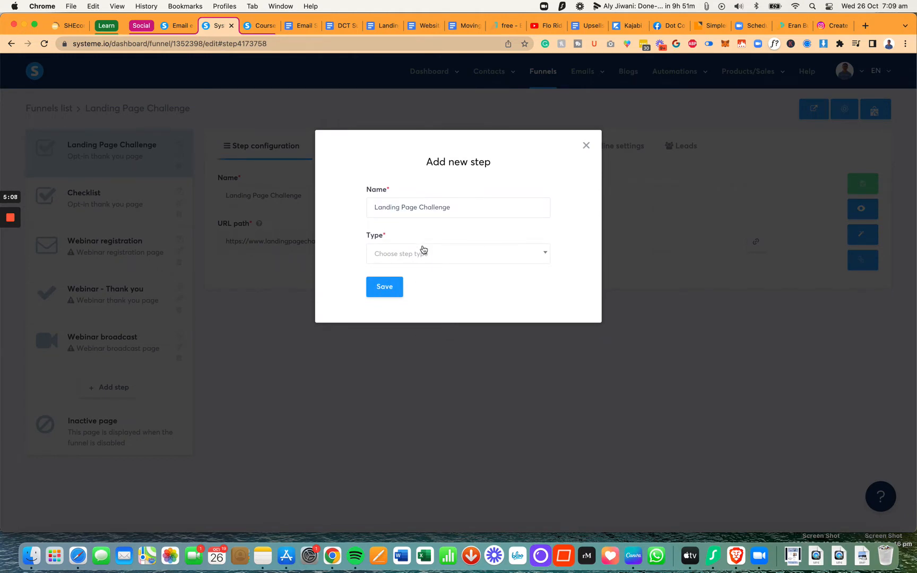
click(458, 210)
text(Registration)
click(451, 254)
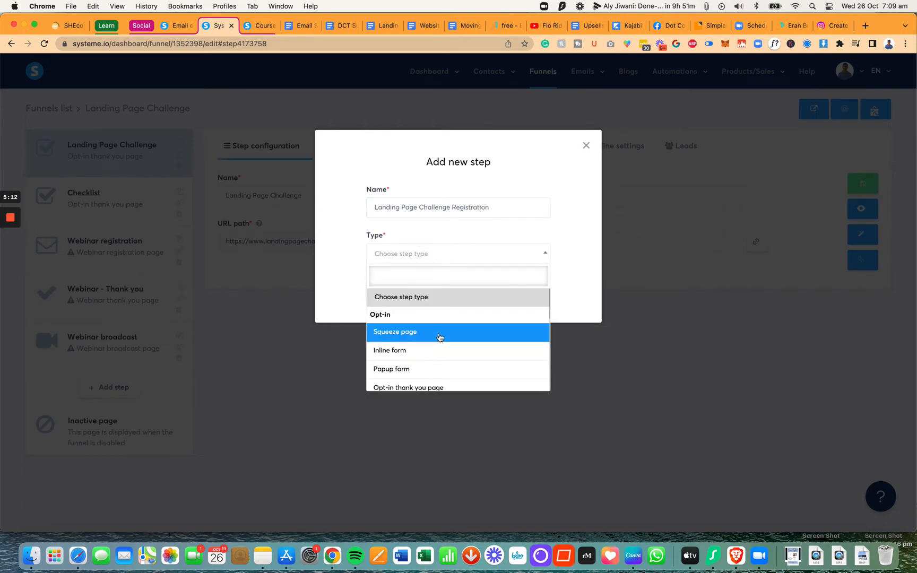
click(439, 337)
click(378, 288)
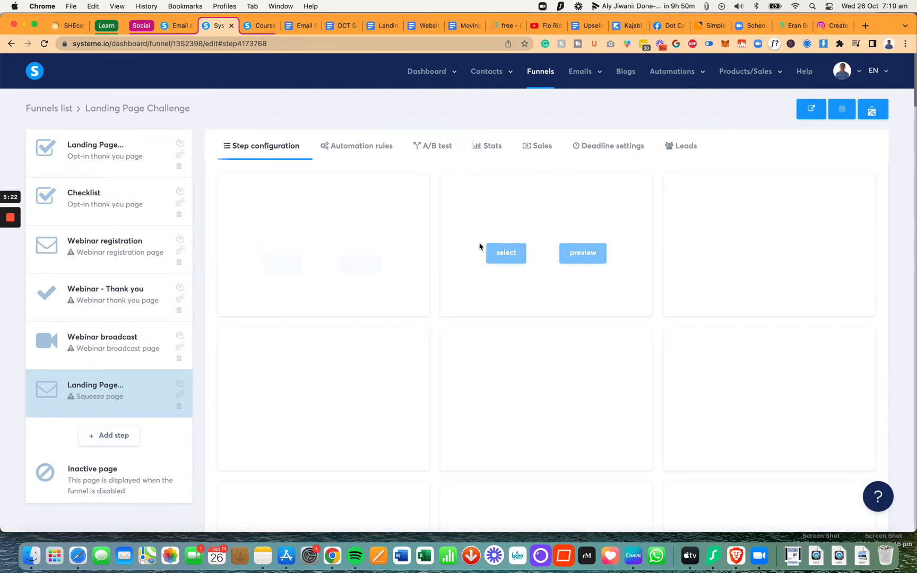
scroll(431, 261, down, 2)
scroll(430, 261, up, 3)
scroll(431, 261, down, 2)
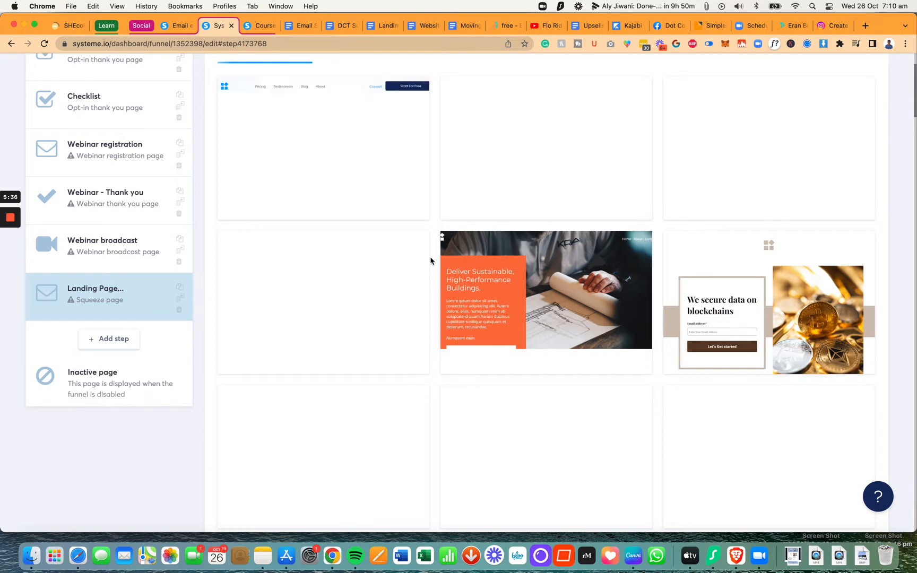
Step: Switch to the other browser window and create a blank Google Docs document in a new tab
key(super+grave)
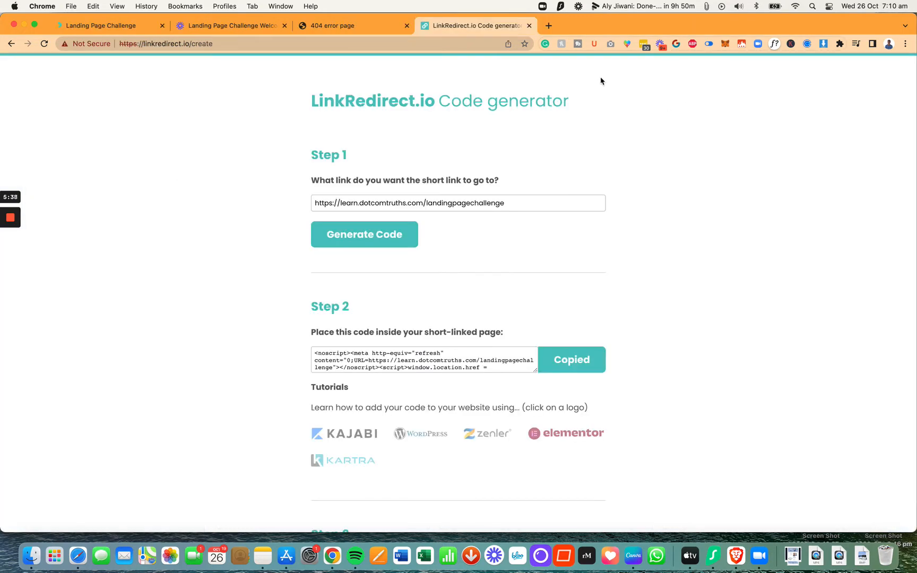
click(549, 26)
text(doc)
key(Return)
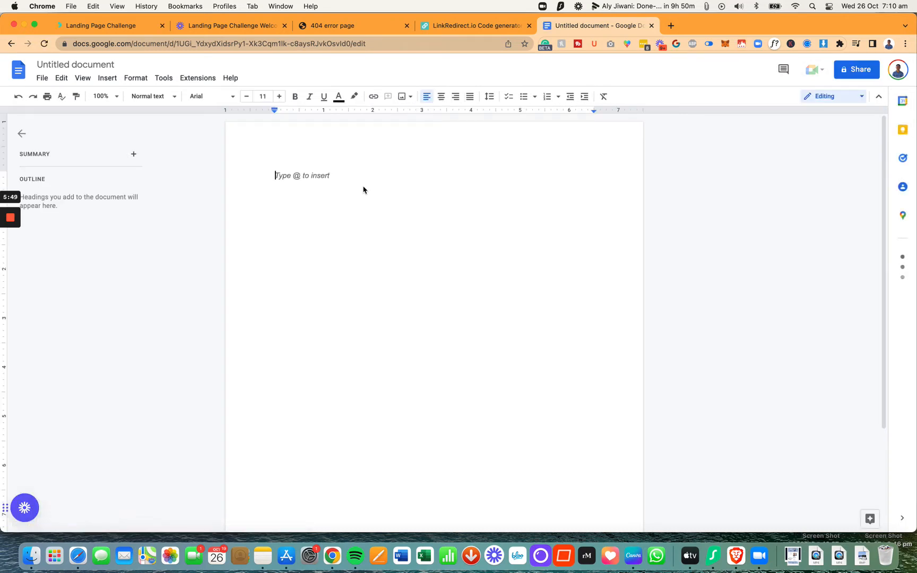
Step: Write "TITLE: FREE LANDING PAGE CHALLENGE" as the document's first line
text(Free landing page challenge)
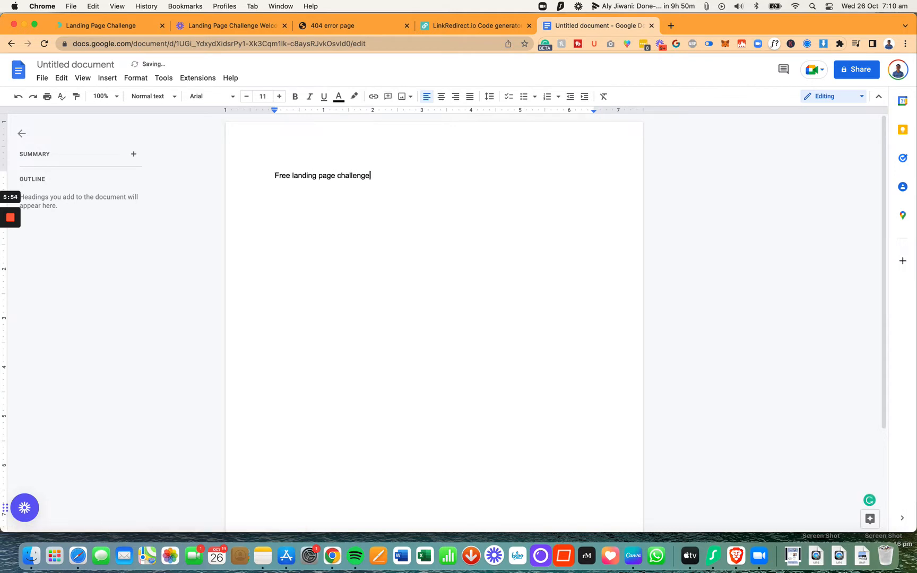
key(super+a)
text(TITLE:)
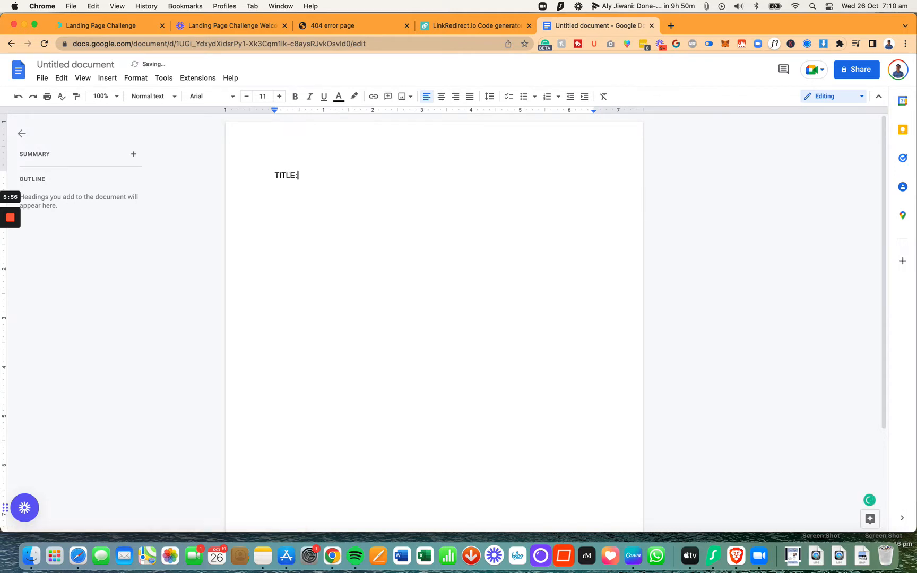
text( FREE L)
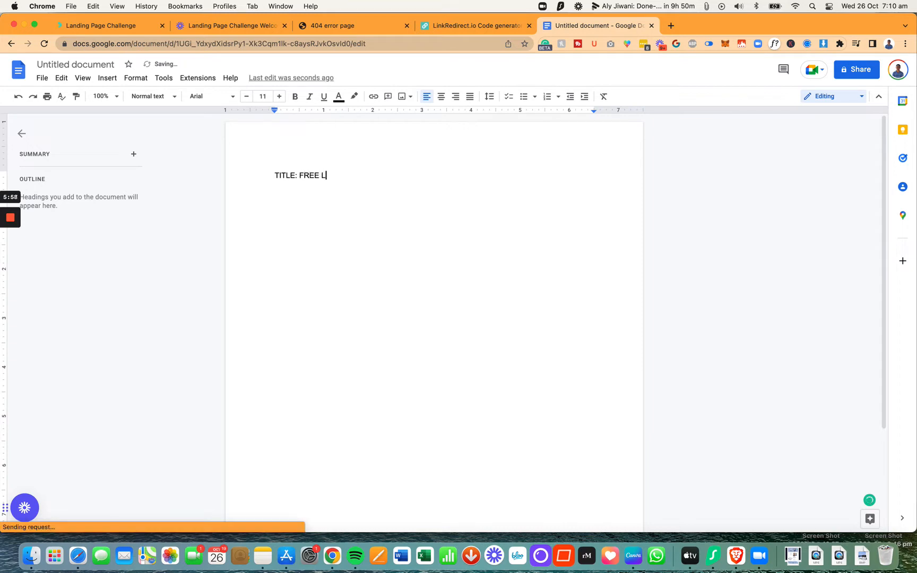
text(ANDING PAGE CHALLENGE)
Step: Add a second line reading "SUB-TITLE: A simple to follow and implement checklist to getting your list builder set up"
key(Return)
text(Sub)
key(BackSpace)
key(BackSpace)
text(UB-TITLE)
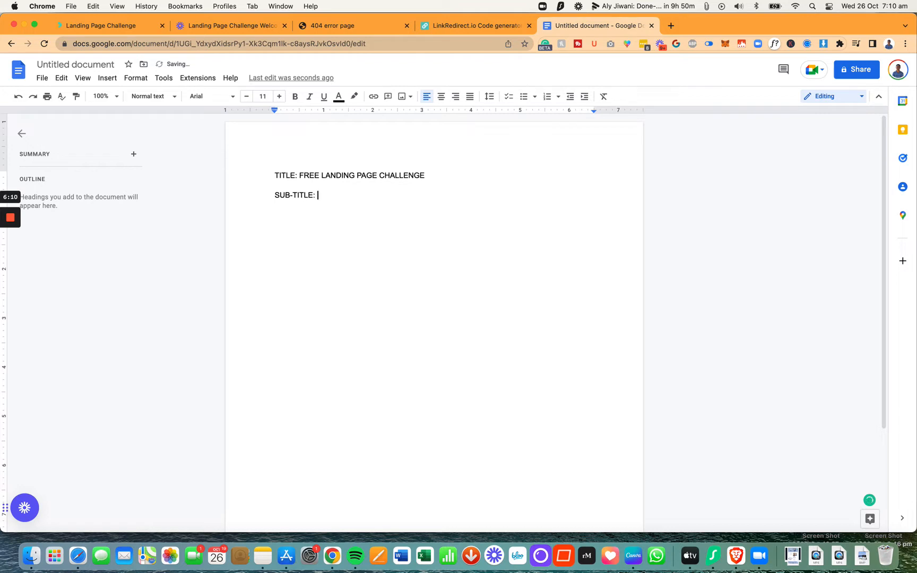
text(: A simple to follow and implement checklist)
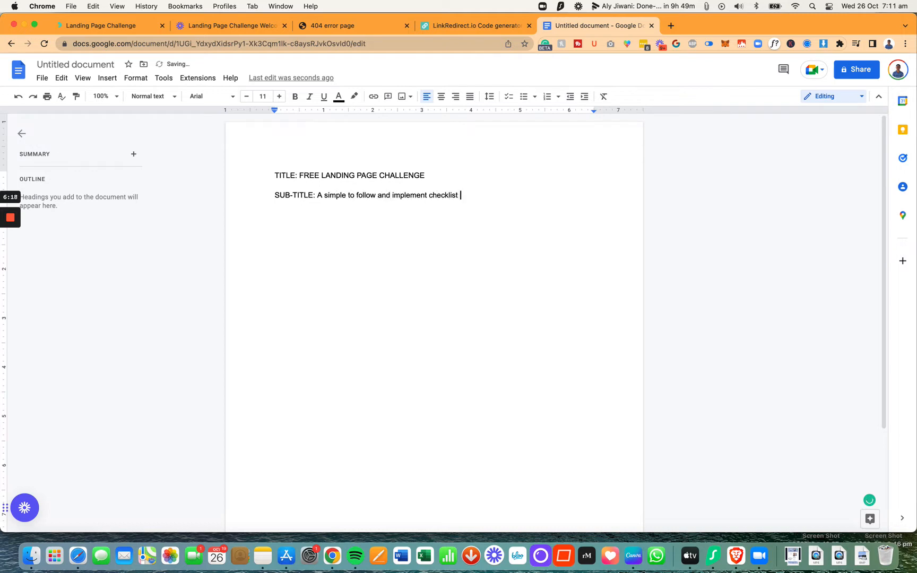
text( to getting)
text( your lead)
key(BackSpace)
key(BackSpace)
text(list builder set up )
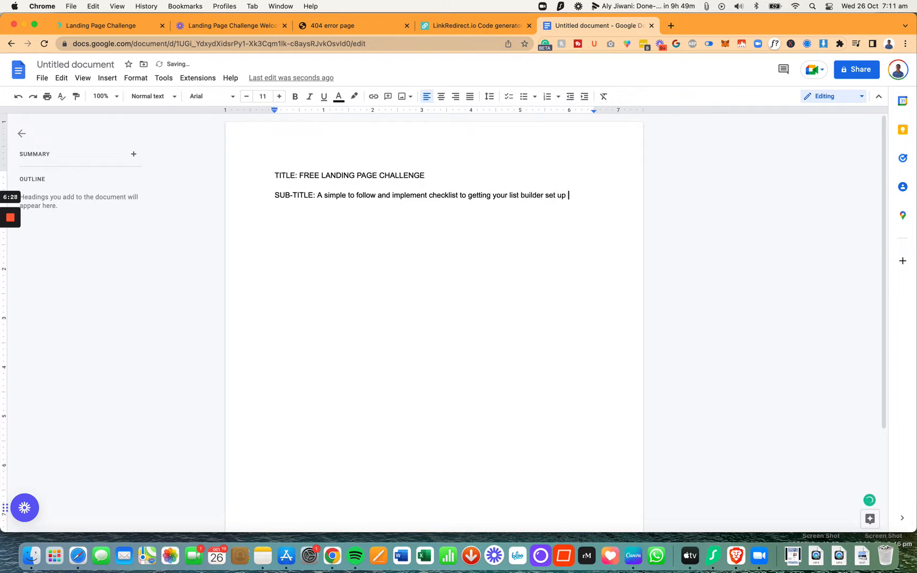
Step: Extend the sub-title with "even if you have no experience at all - free tutorials on every step of the way is included"
text(even if you have no experience at all)
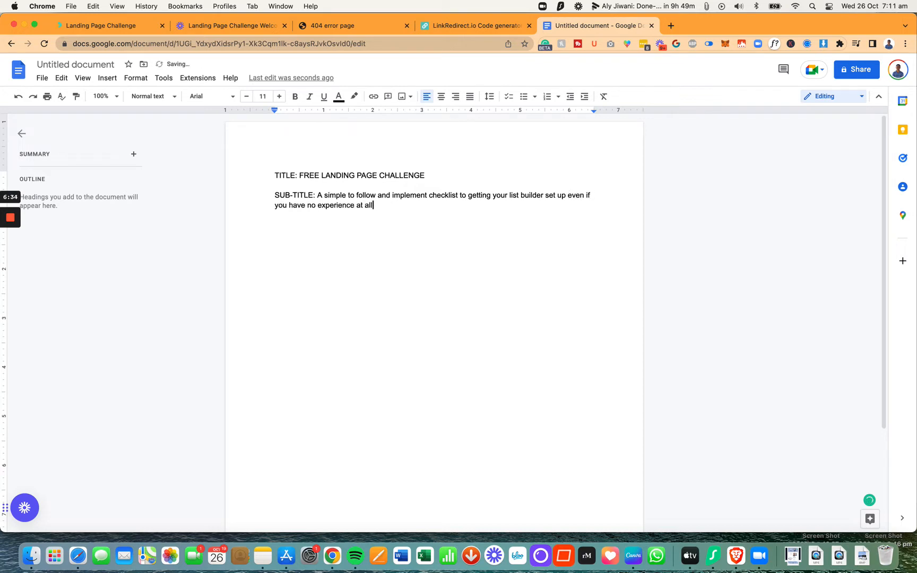
text( - free tutorials on every step of the way are)
key(BackSpace)
text(is included)
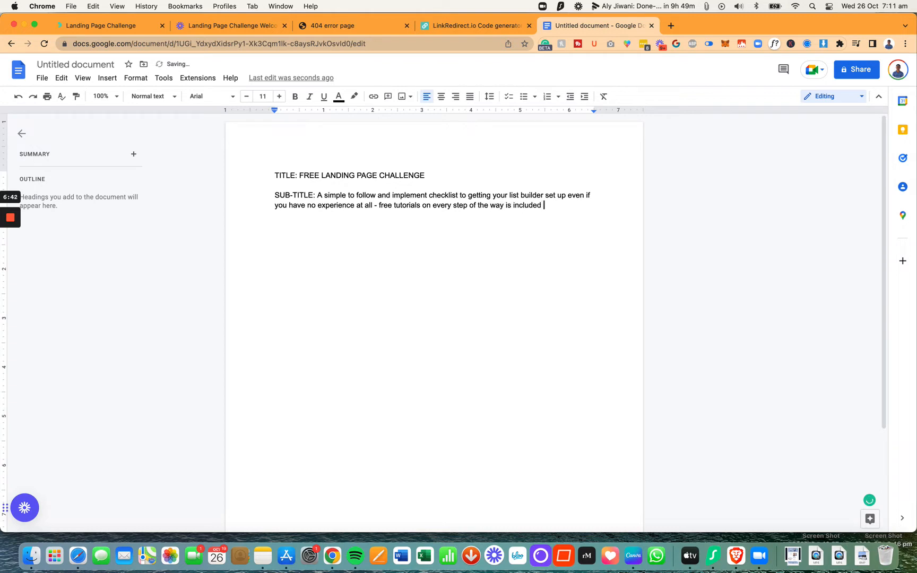
Step: Below the sub-title, add a new paragraph reading "You are about to to receive:"
key(Return)
key(Return)
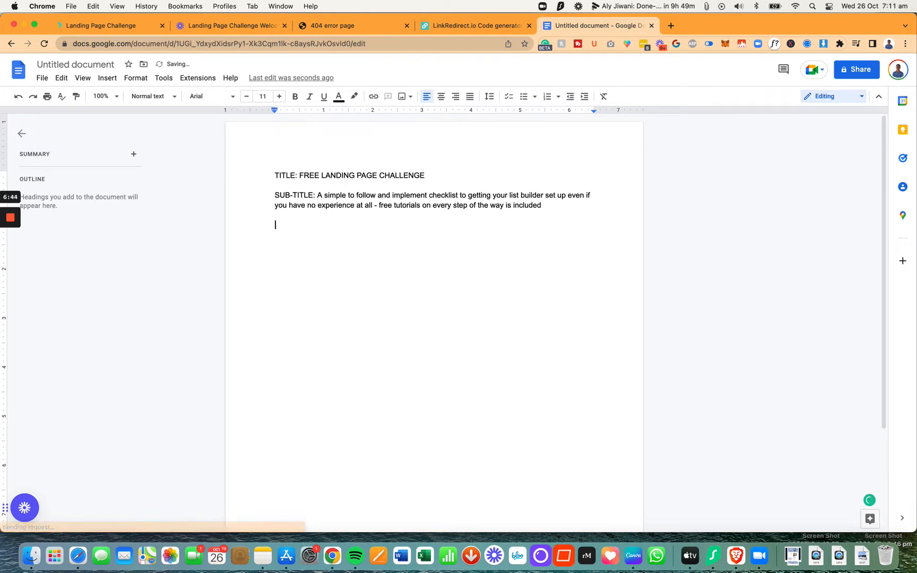
text(You are abo)
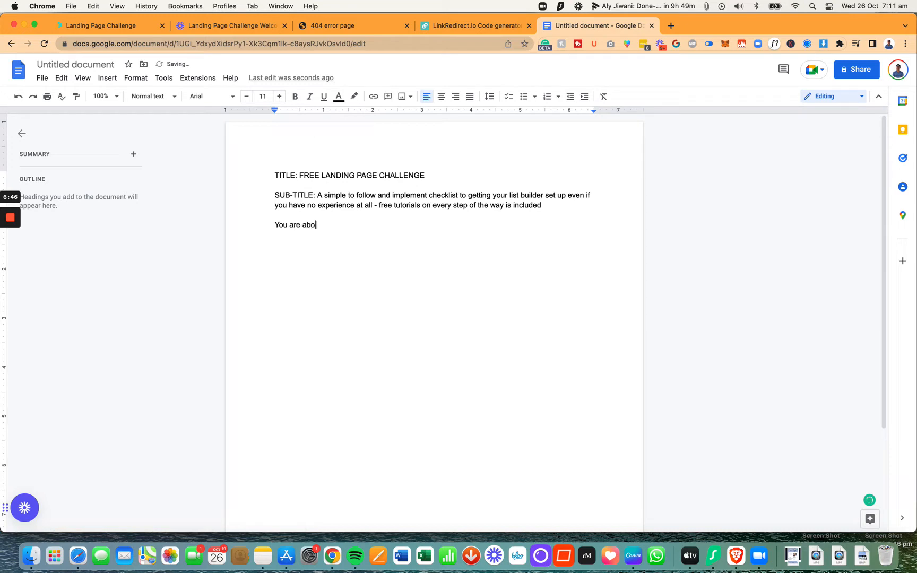
text(ut to re)
key(BackSpace)
key(BackSpace)
text(to receive)
Step: Add the first benefit line, "Free checklist on everything you need to have to start building a list"
key(Return)
key(Return)
text(Free checklist)
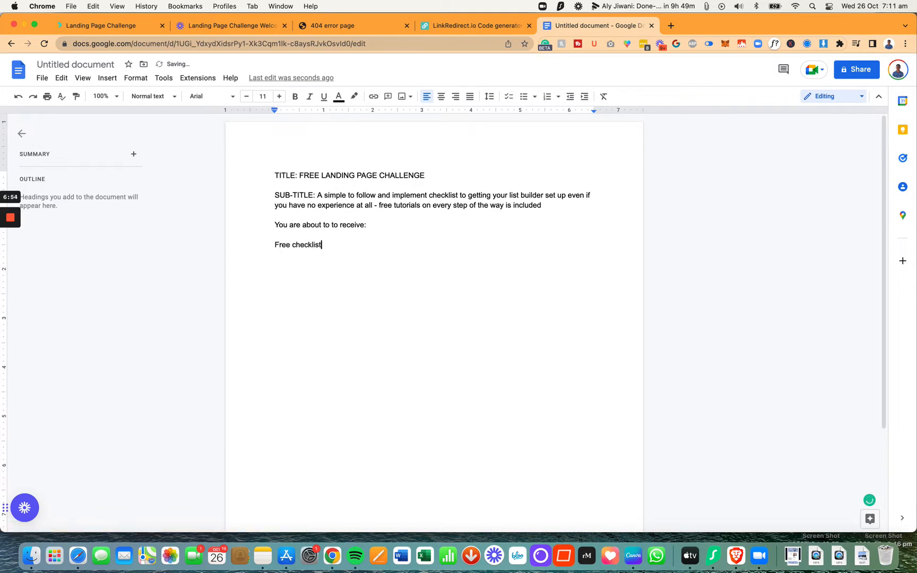
text( on everything you need to have )
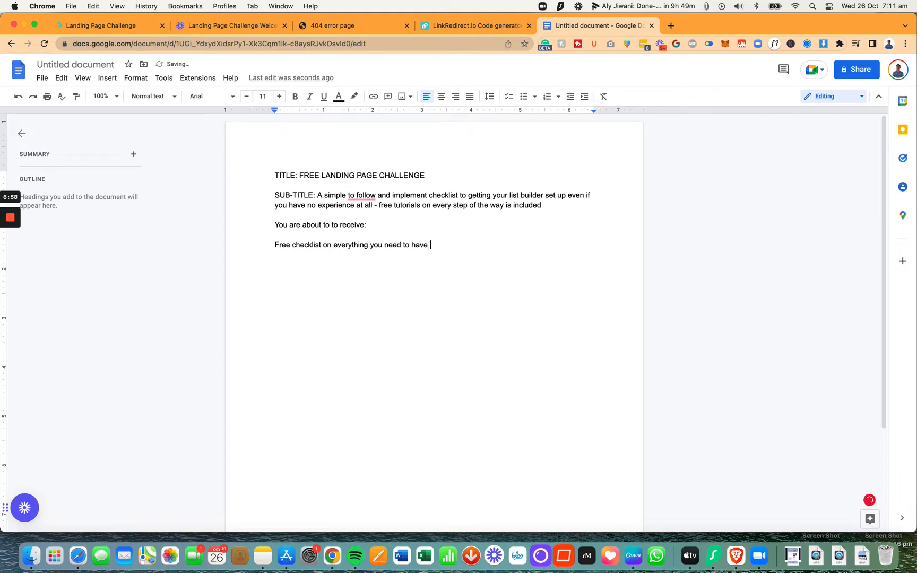
text(to starting)
key(BackSpace)
key(BackSpace)
key(BackSpace)
text(building a list)
key(Return)
Step: Add the lines "Step by step tutorial on every step of the way" and "Live sessions to show you how to do it all"
text(Step by step turo)
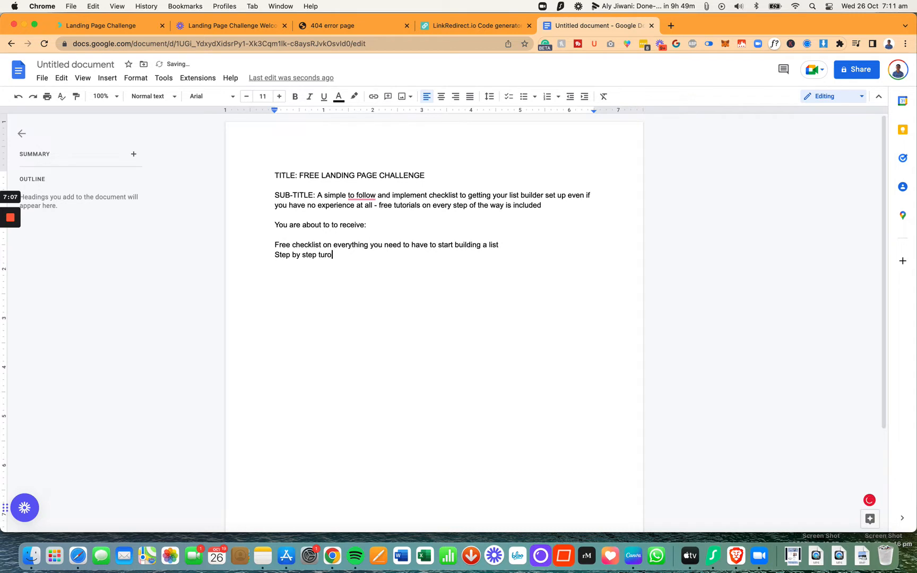
key(BackSpace)
text(torial on every step of the way)
key(Return)
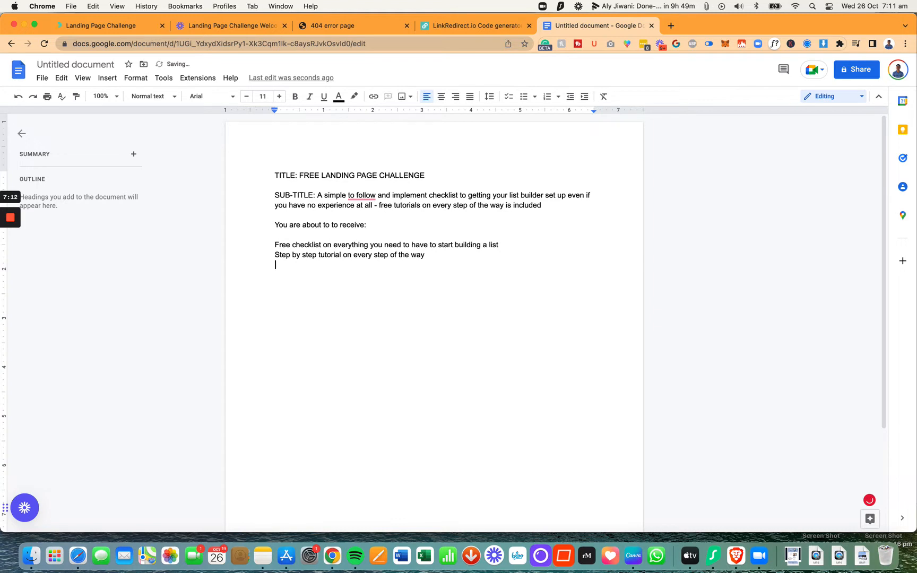
text(Li)
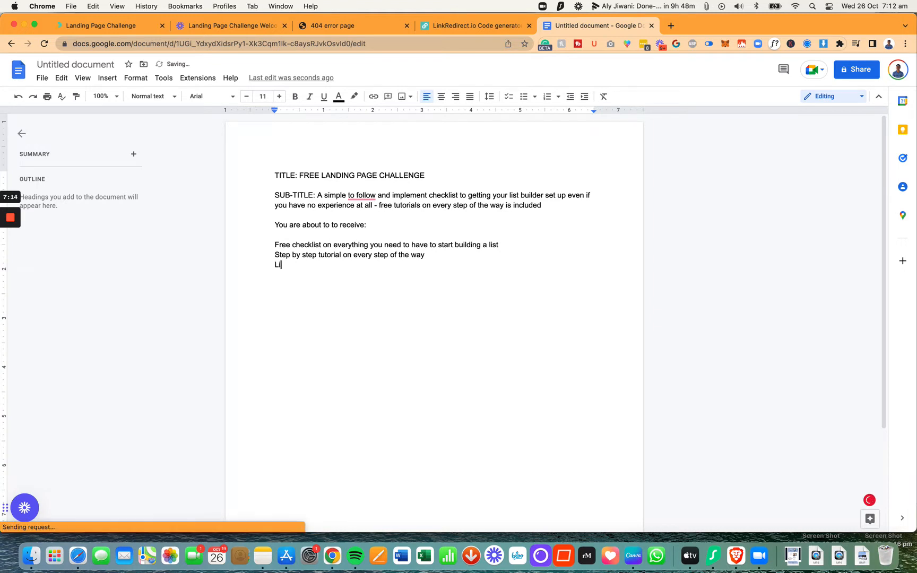
text(ve sessions to show you how to do it all)
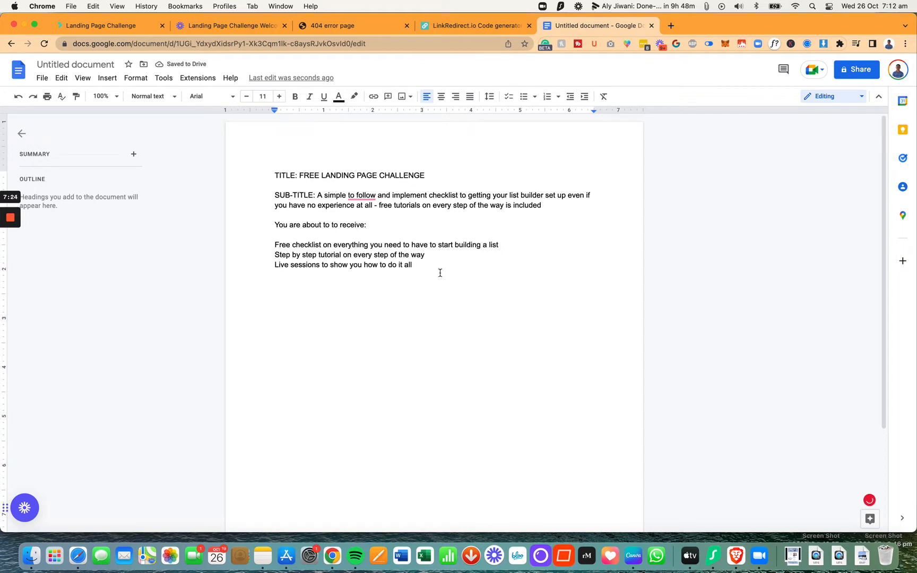
Step: Add a separate closing paragraph reading "Next challenge starts in… (countdown)" below the benefit lines
key(Return)
key(Return)
text(Ne)
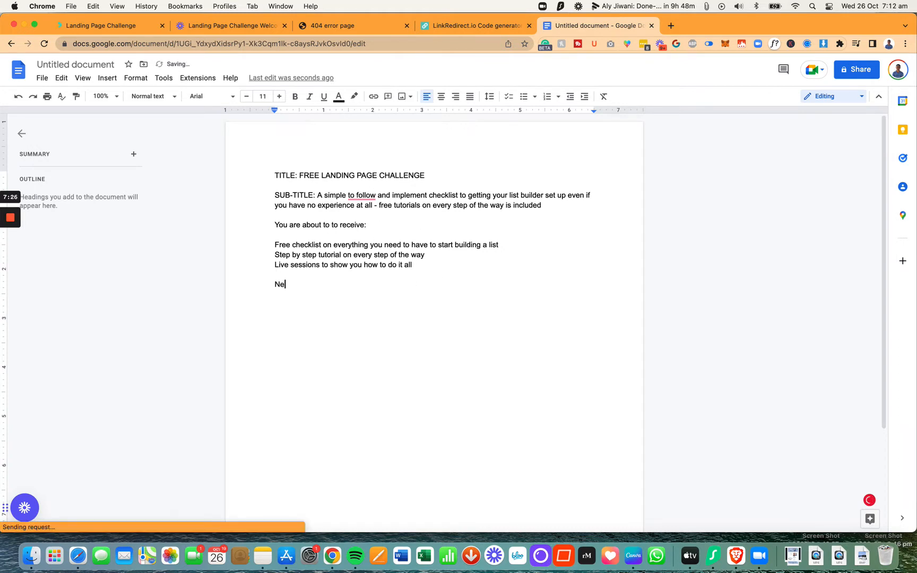
text(xt challenge start)
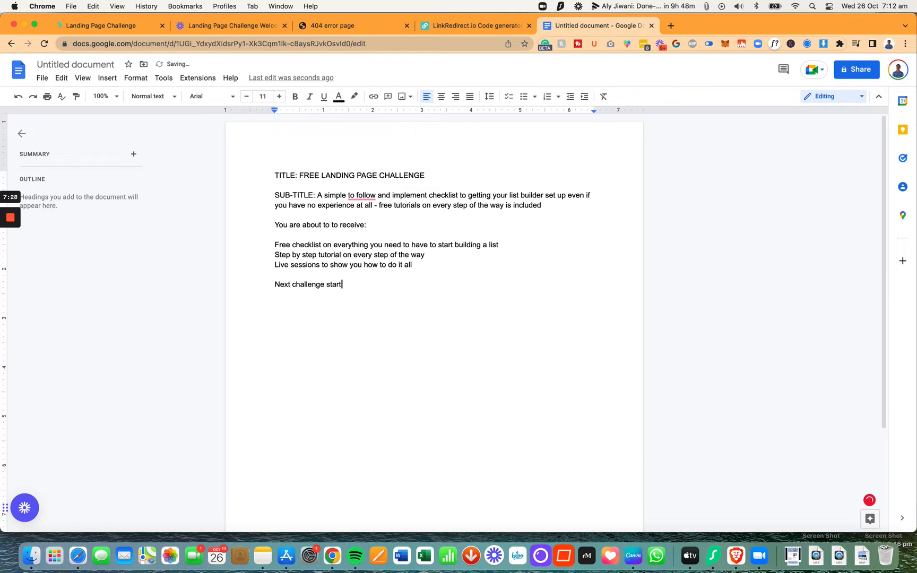
text(s in... (coutn)
key(BackSpace)
key(BackSpace)
text(ntdown))
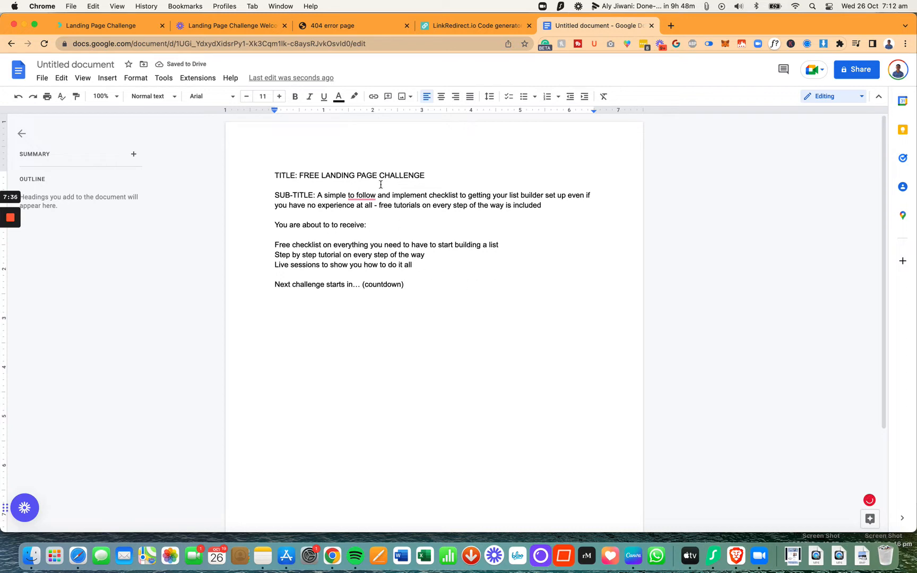
Step: Select the title wording in the document, return to the systeme.io window and preview the "Main Benefit of Your Business" template
drag(301, 174, 497, 174)
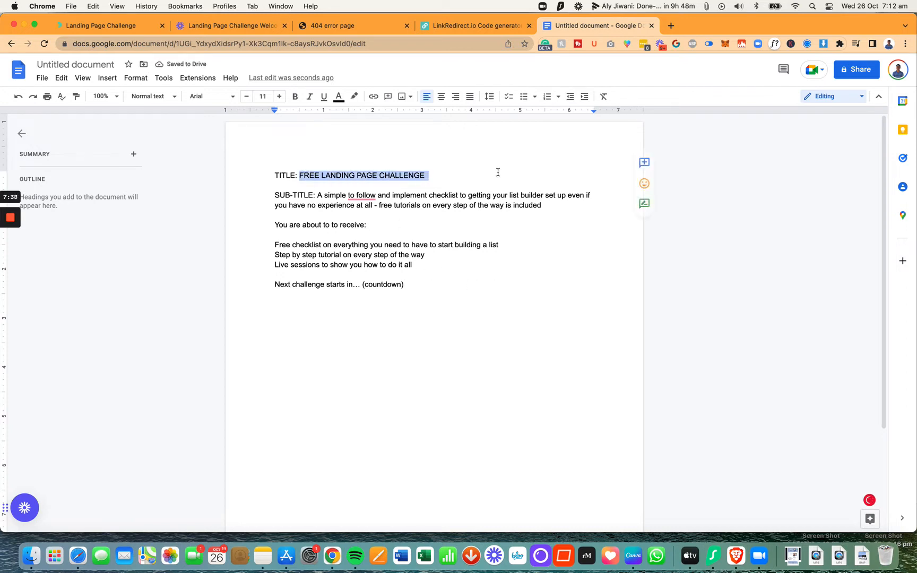
key(super+grave)
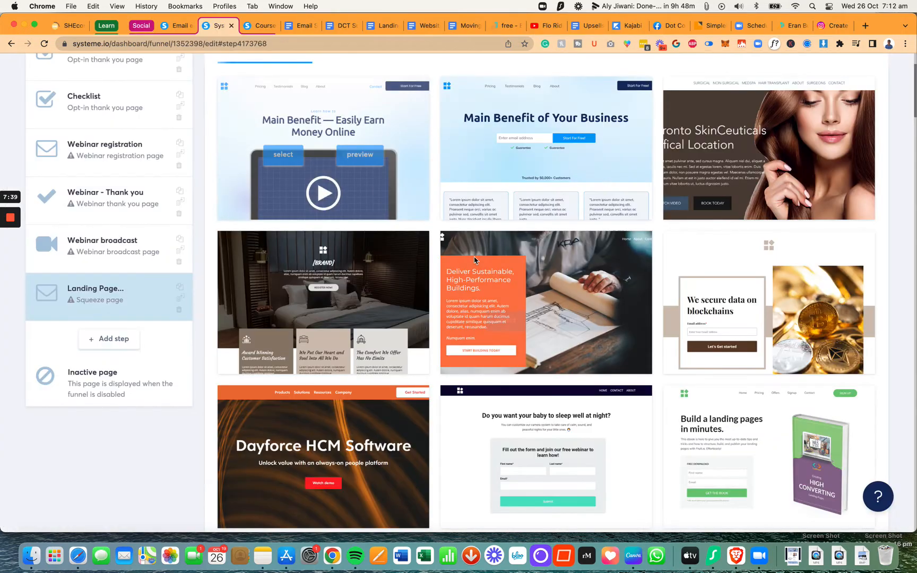
scroll(430, 208, up, 5)
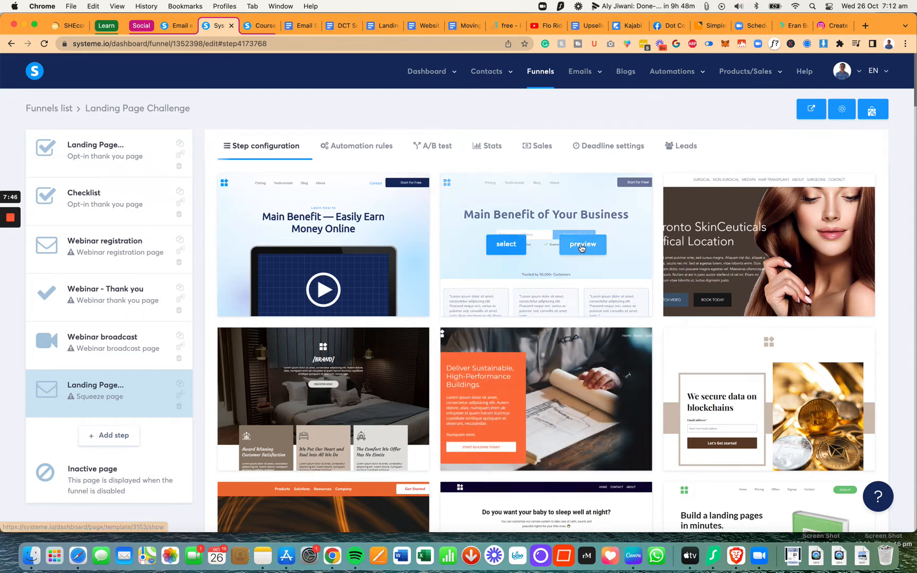
click(582, 245)
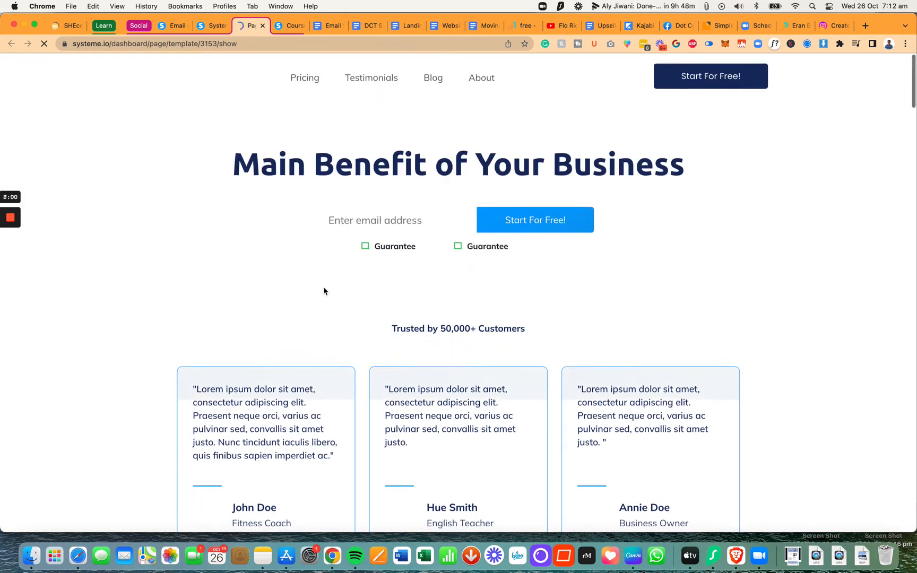
Step: Review the whole template preview from its hero section to the footer and close the preview
scroll(323, 292, down, 5)
scroll(324, 290, down, 8)
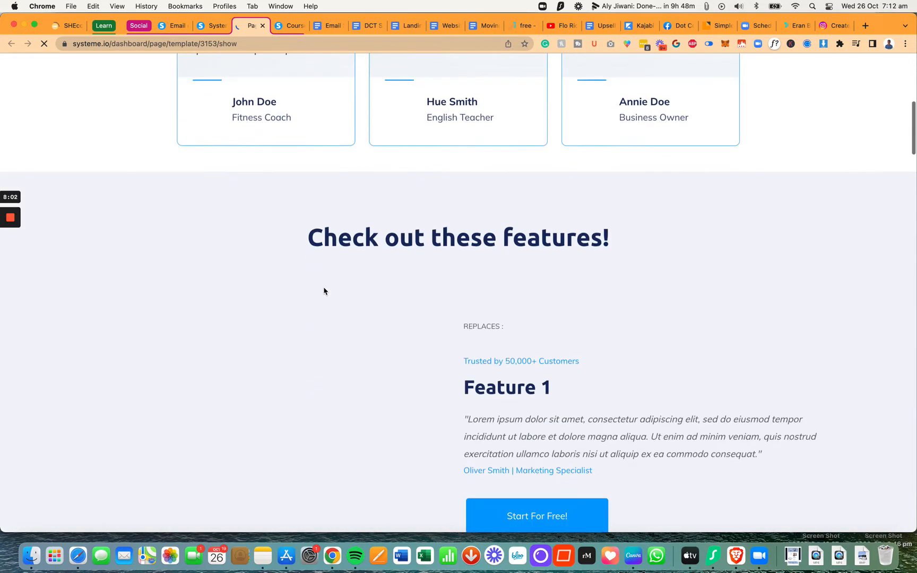
scroll(324, 290, down, 15)
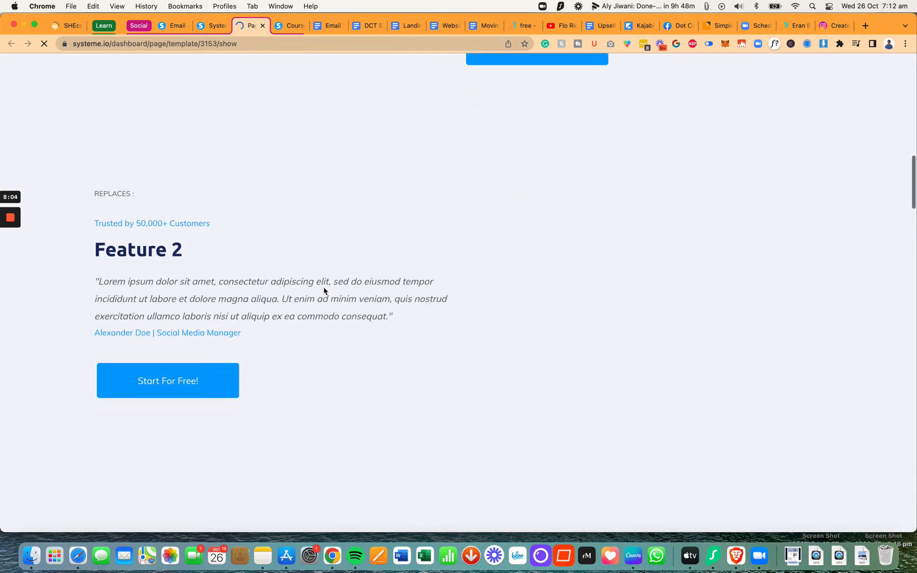
scroll(324, 291, down, 2)
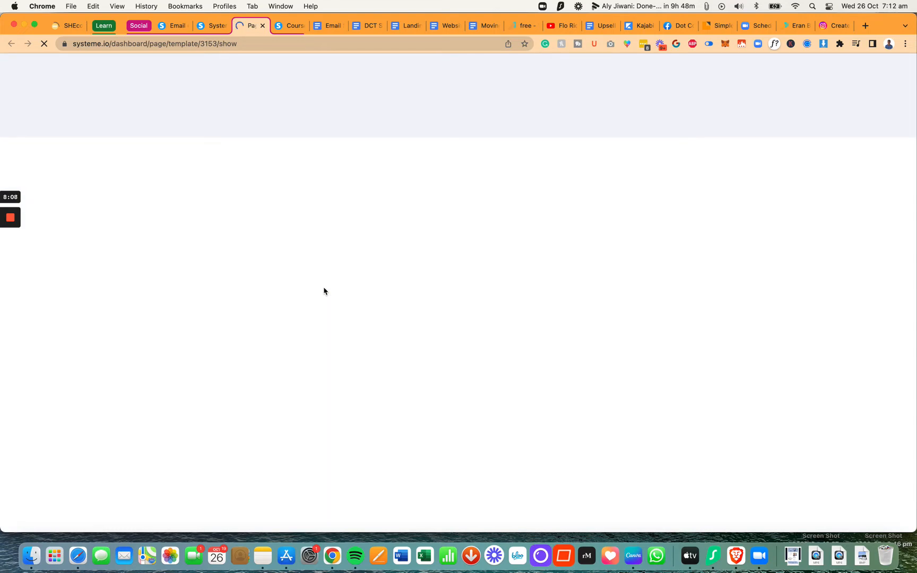
scroll(325, 291, down, 10)
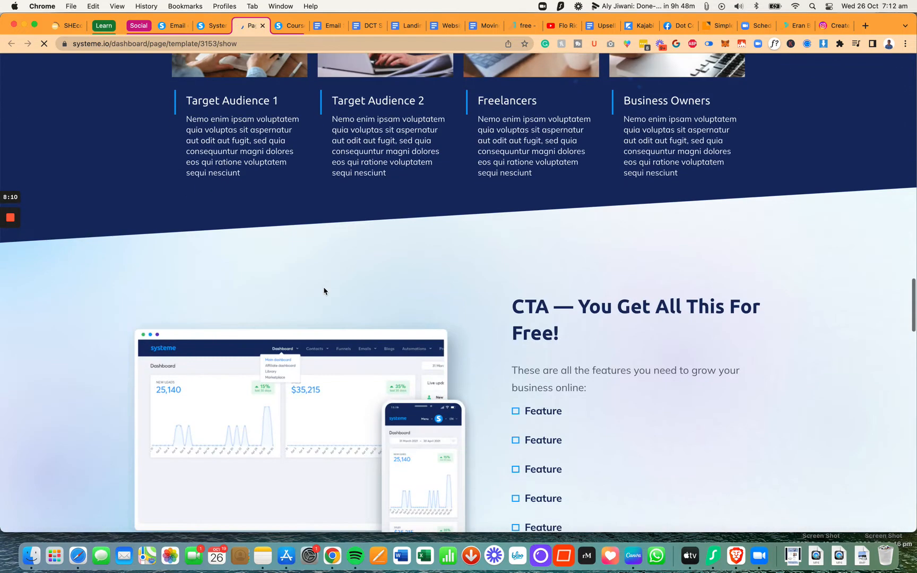
scroll(324, 290, down, 1)
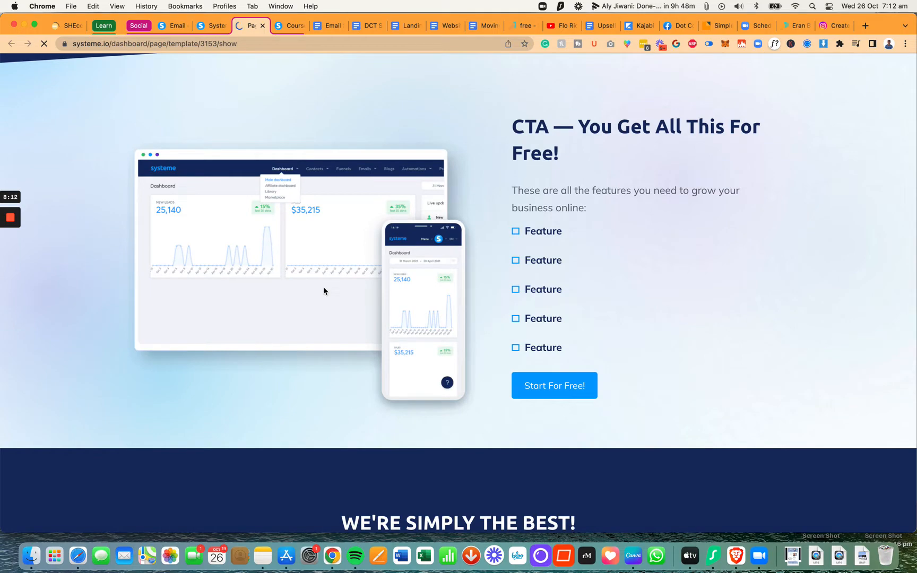
scroll(324, 290, down, 20)
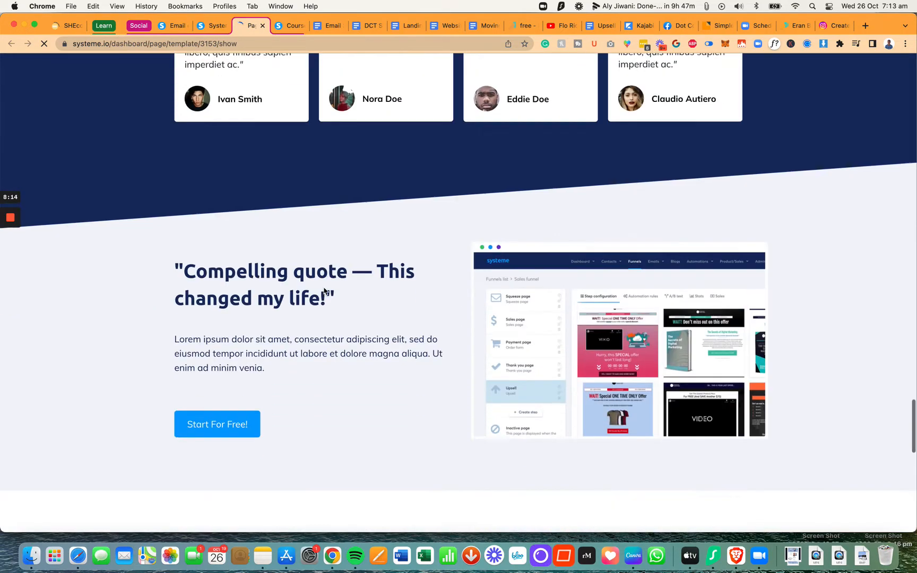
scroll(325, 291, down, 15)
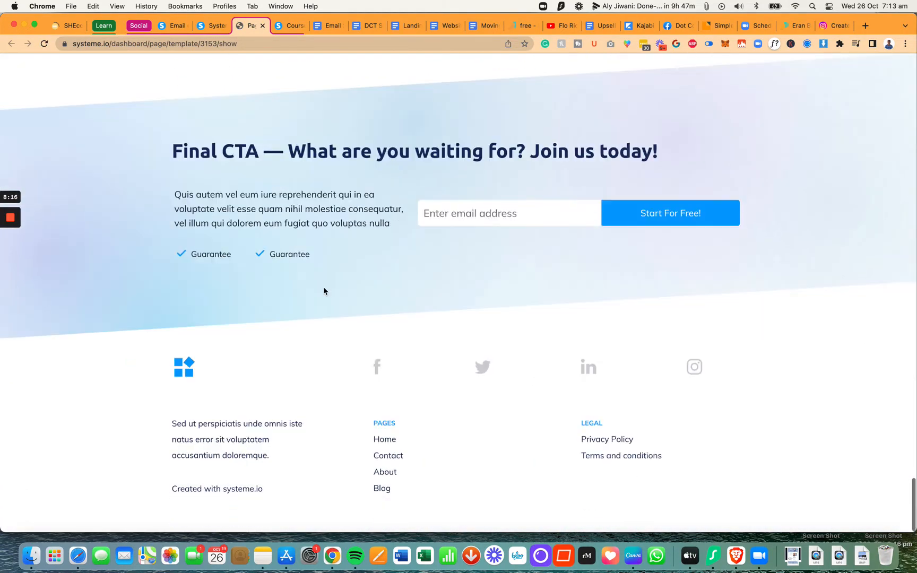
scroll(324, 291, up, 20)
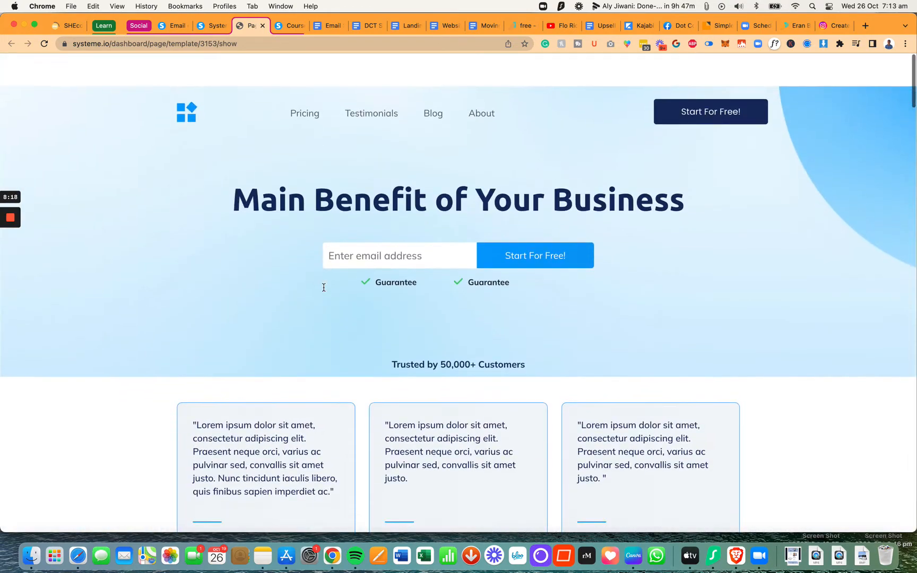
scroll(323, 287, down, 1)
click(262, 26)
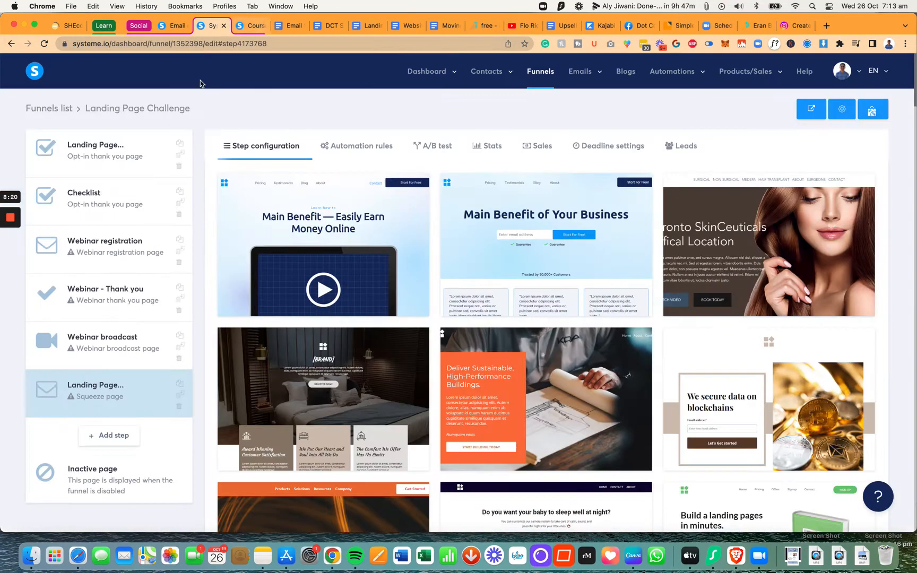
Step: Browse the squeeze page template gallery for a simple layout that suits the challenge's title, sub-title, benefit list and countdown
scroll(546, 393, down, 5)
scroll(546, 409, down, 8)
scroll(546, 408, up, 4)
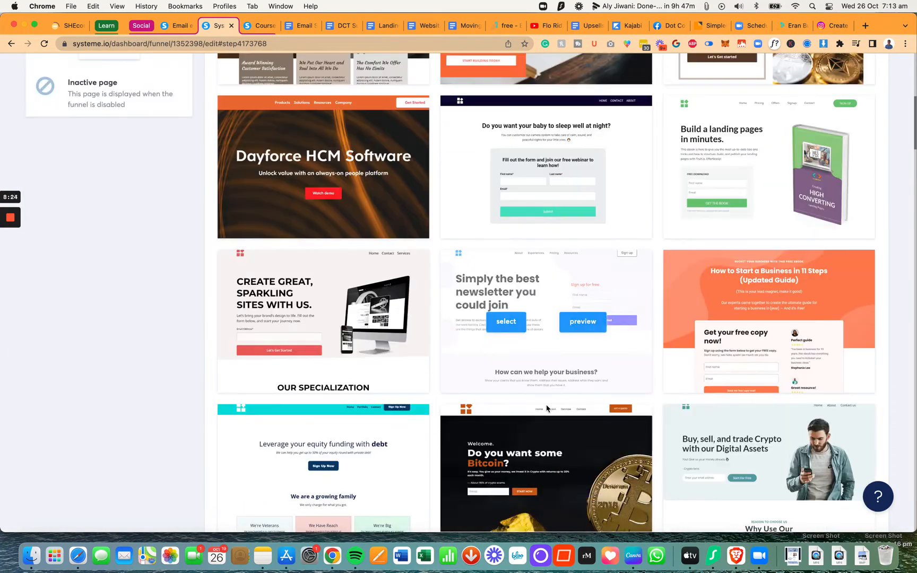
mouse_move(546, 408)
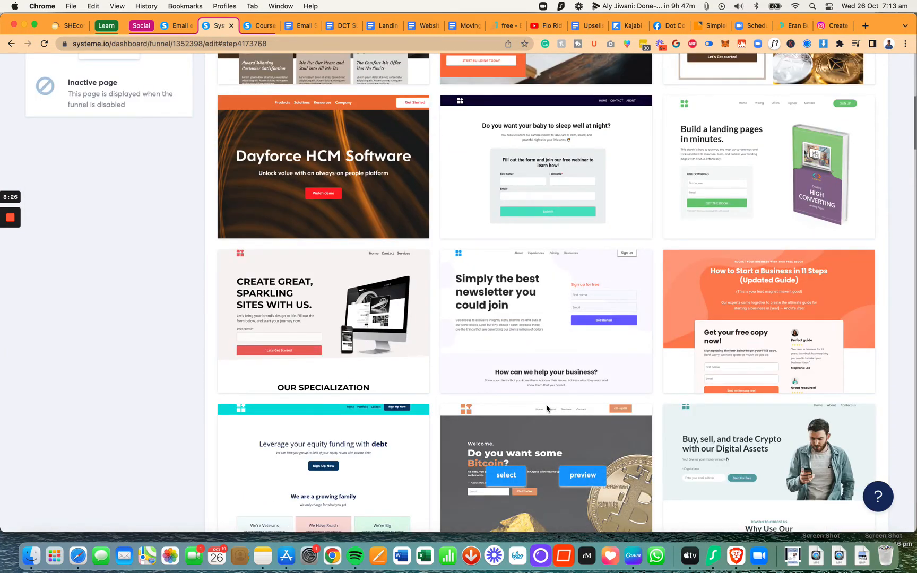
scroll(546, 408, down, 3)
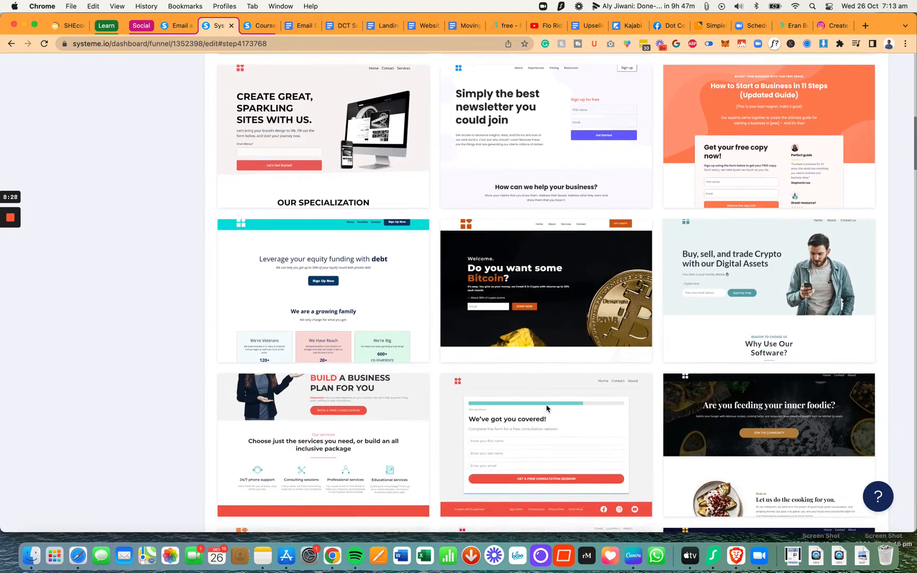
scroll(547, 408, down, 6)
scroll(547, 407, down, 10)
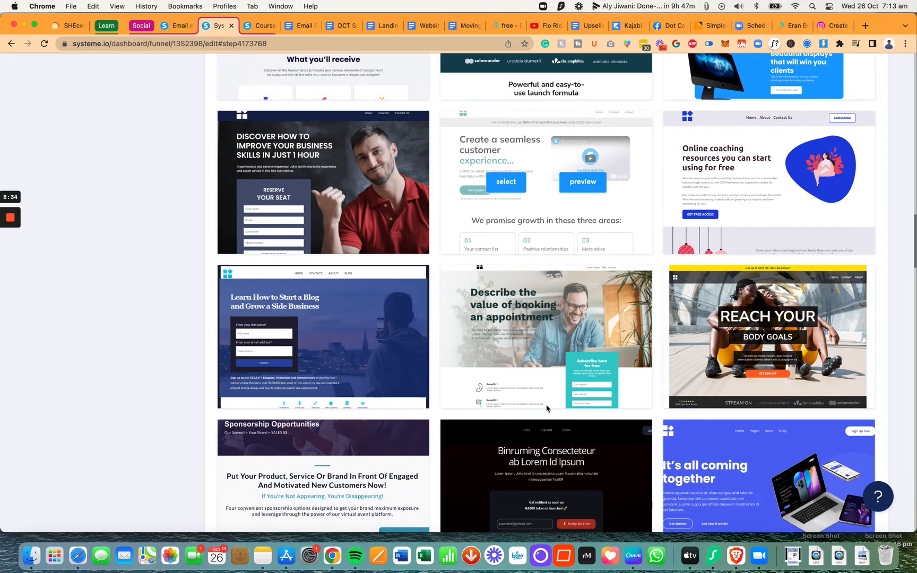
scroll(546, 409, down, 10)
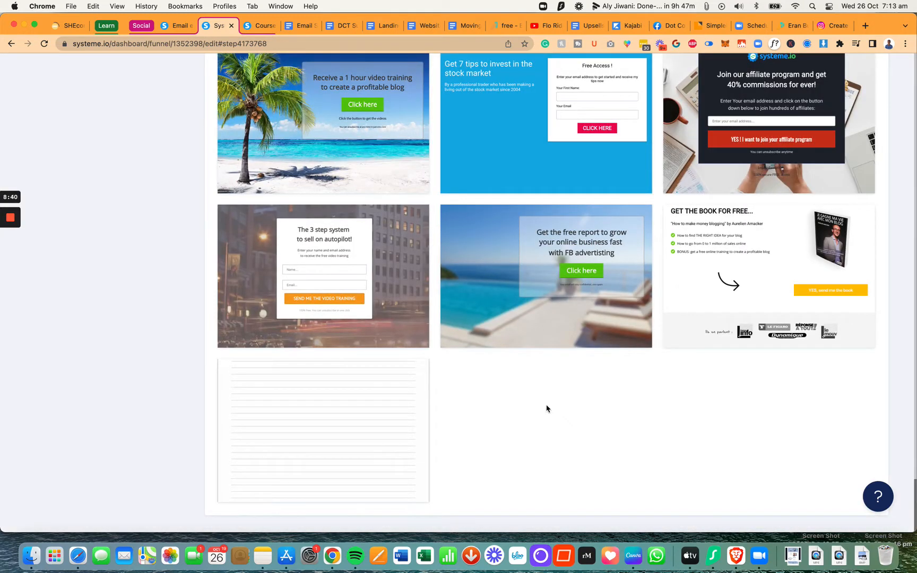
scroll(547, 407, up, 2)
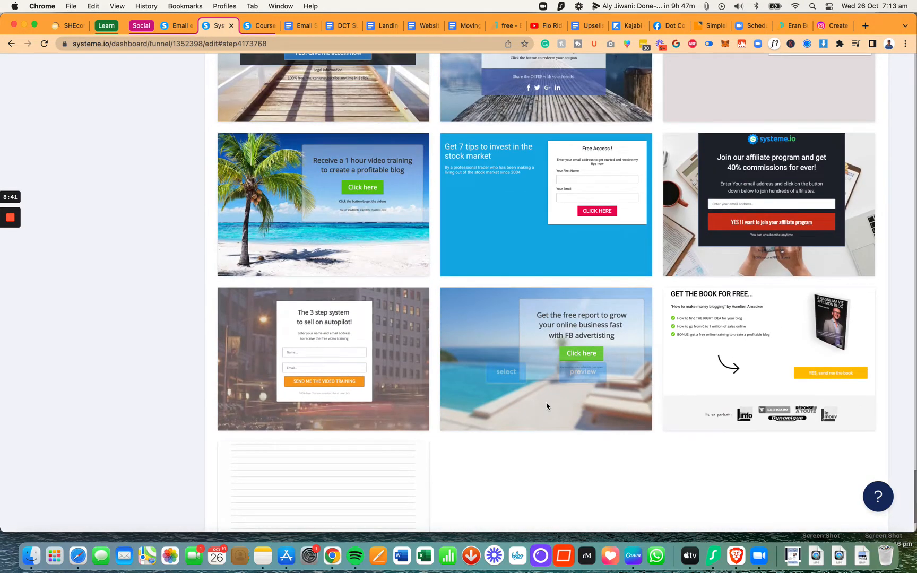
scroll(546, 407, up, 1)
scroll(547, 406, up, 4)
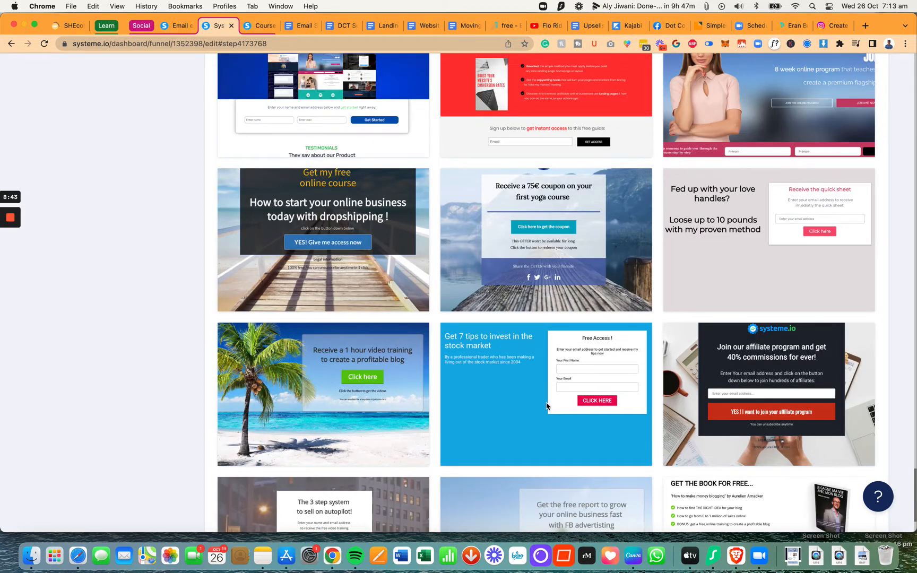
scroll(546, 407, up, 6)
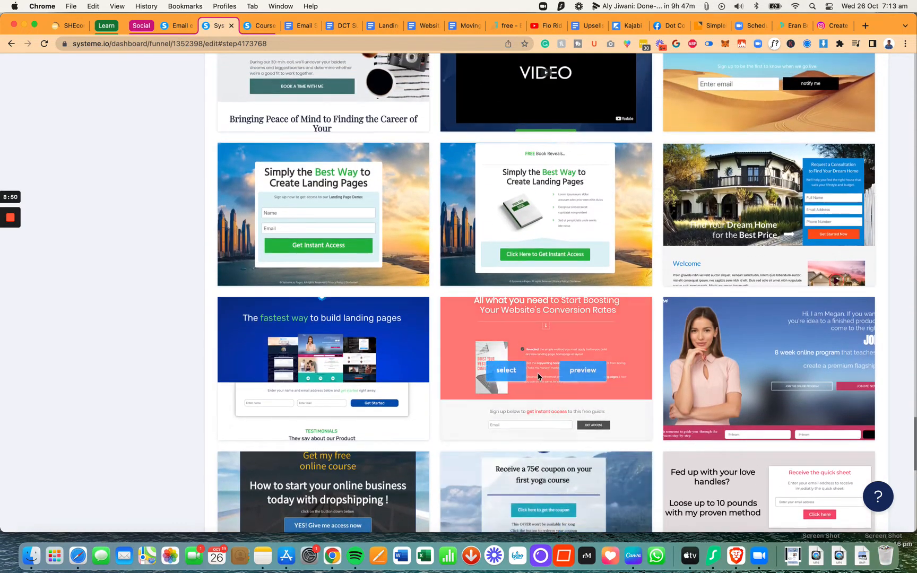
scroll(538, 377, up, 6)
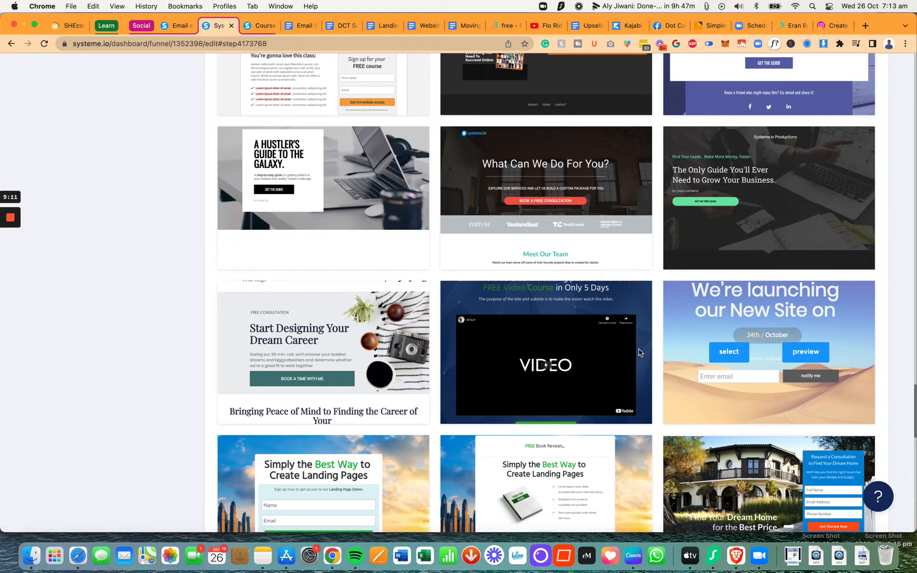
scroll(640, 352, down, 3)
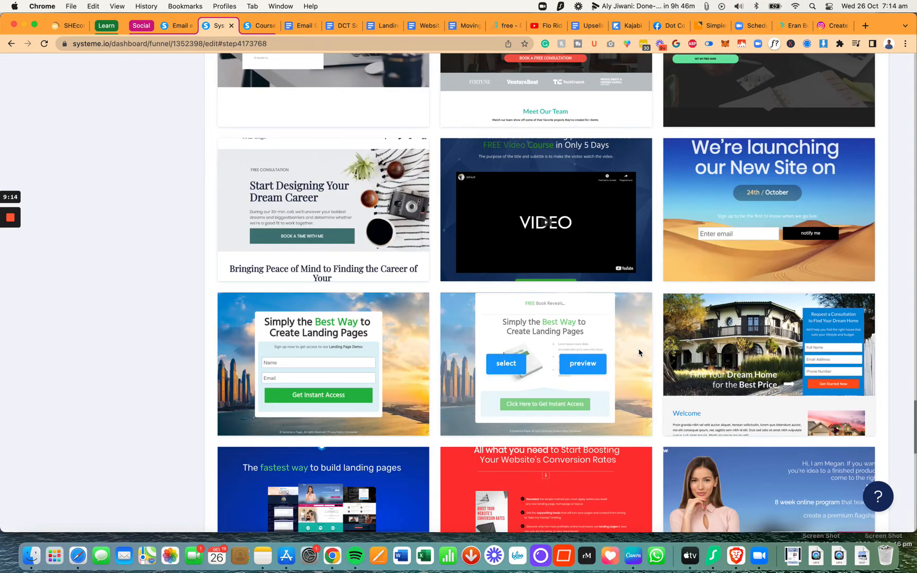
scroll(639, 352, down, 4)
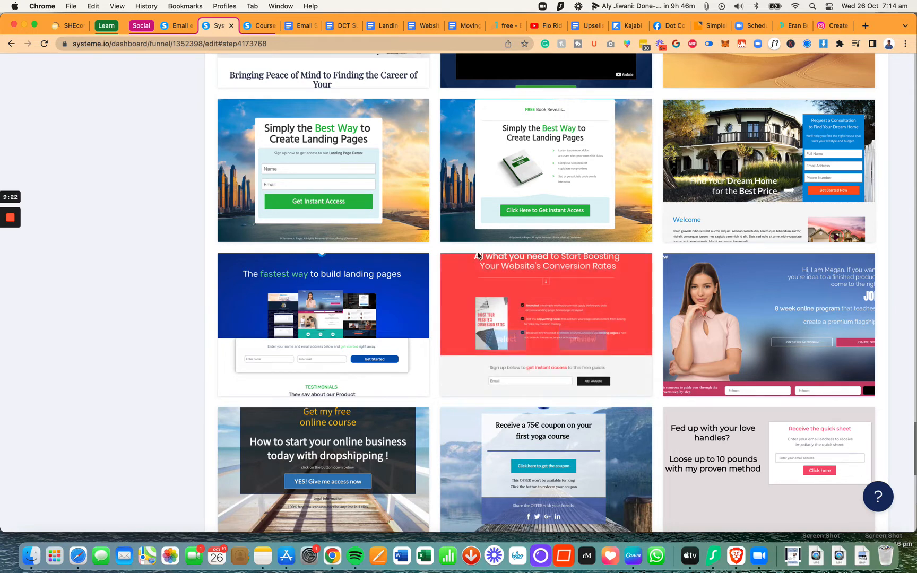
Step: Choose the "Simply the Best Way to Create Landing Pages" template with name and email fields for the registration step and open the page for editing
click(284, 171)
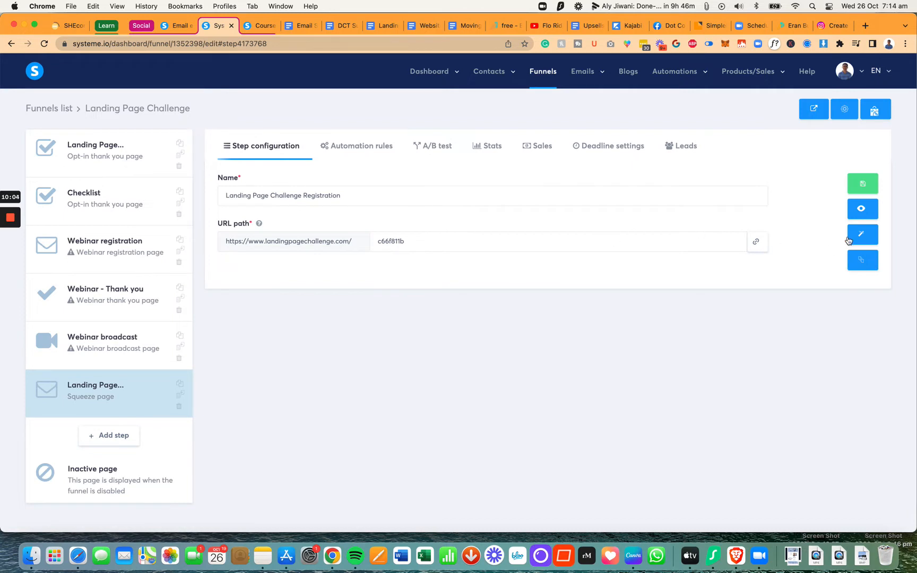
click(540, 239)
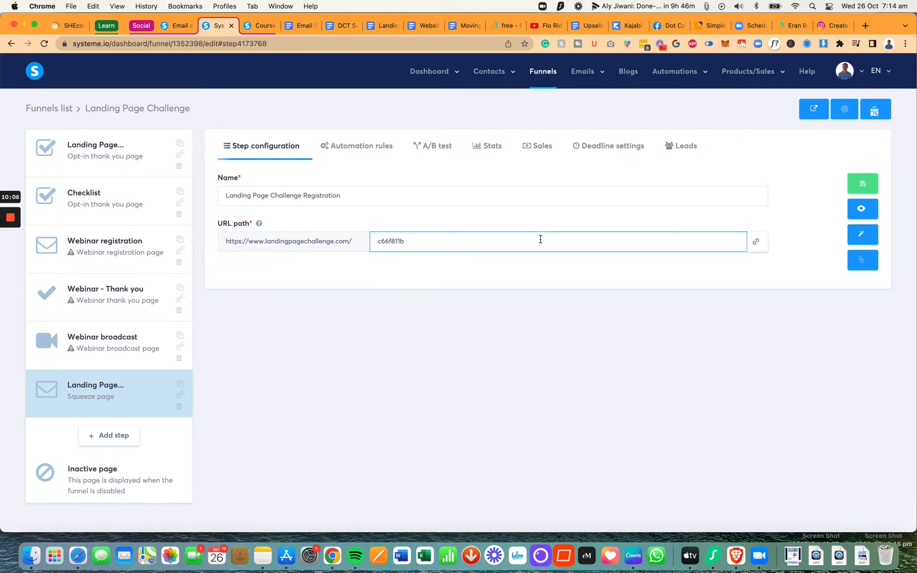
click(862, 234)
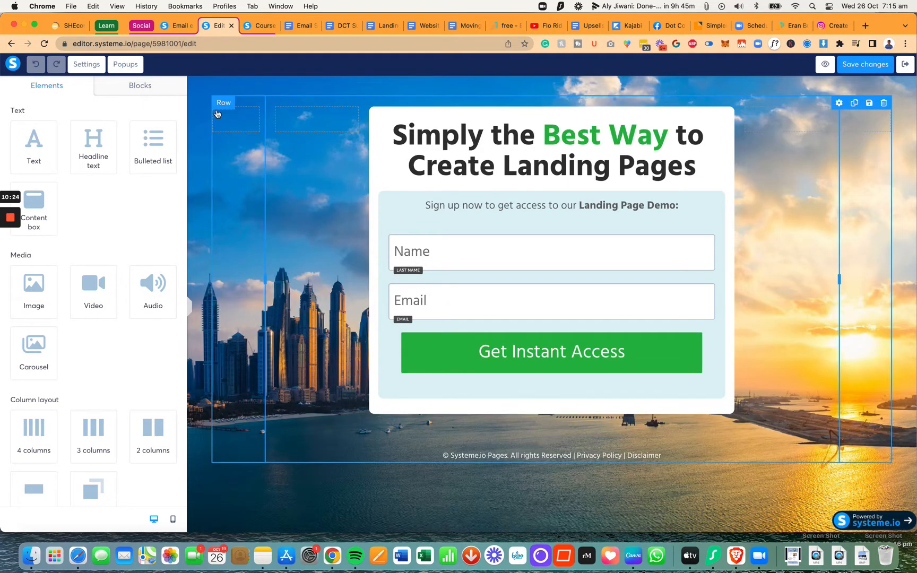
Step: Try replacing the whole headline with "FREE LANDING PAGE CHALLENGE" and undo the replacement
click(524, 157)
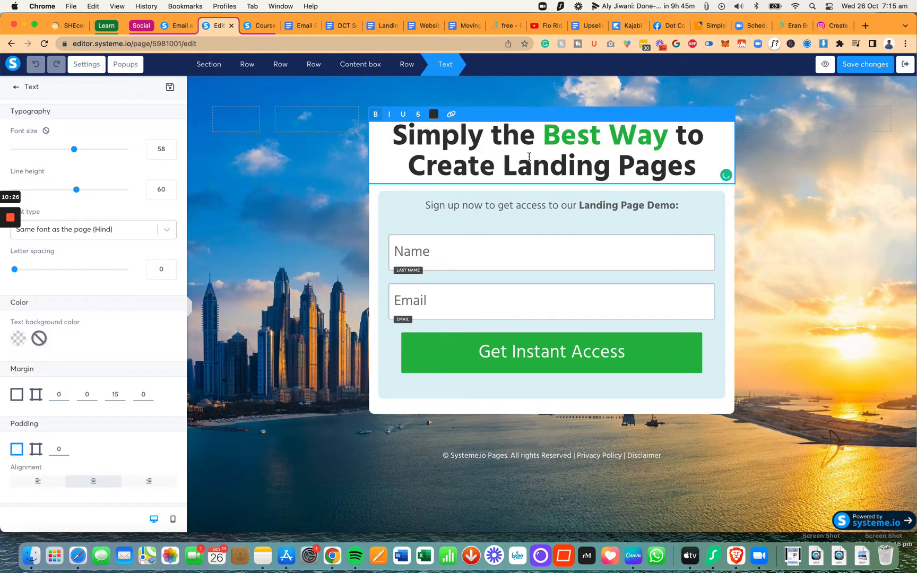
key(super+a)
text(FREE LANDING PAGE CHALLENGE)
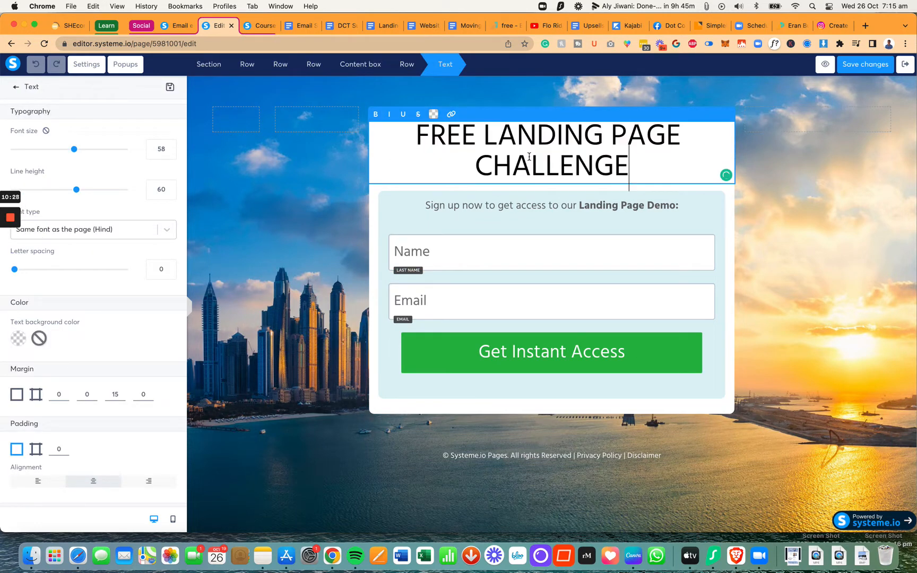
key(super+z)
Step: Insert "FREE LANDING PAGE CHALLENGE" inside the existing headline text so it takes on the bold formatting
click(413, 140)
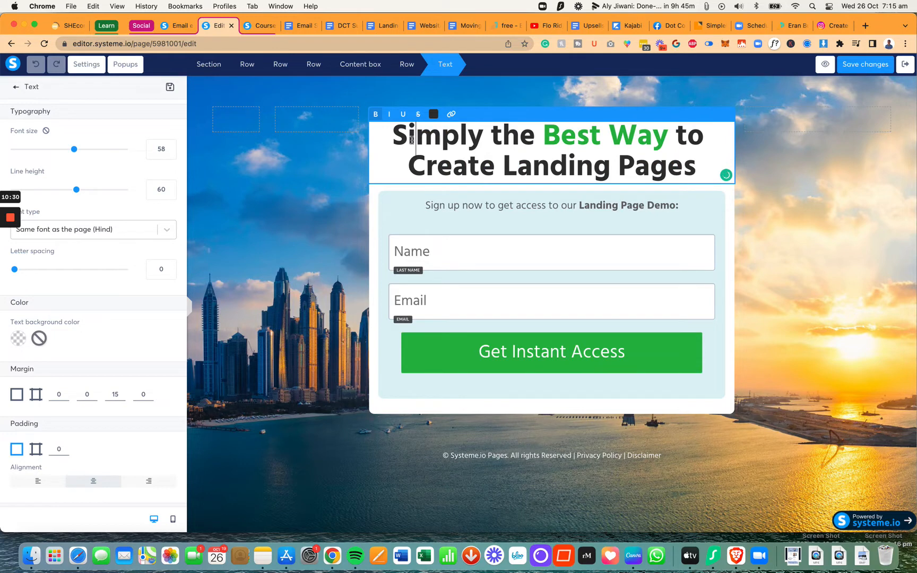
key(Left)
text(FREE LANDING PAGE C)
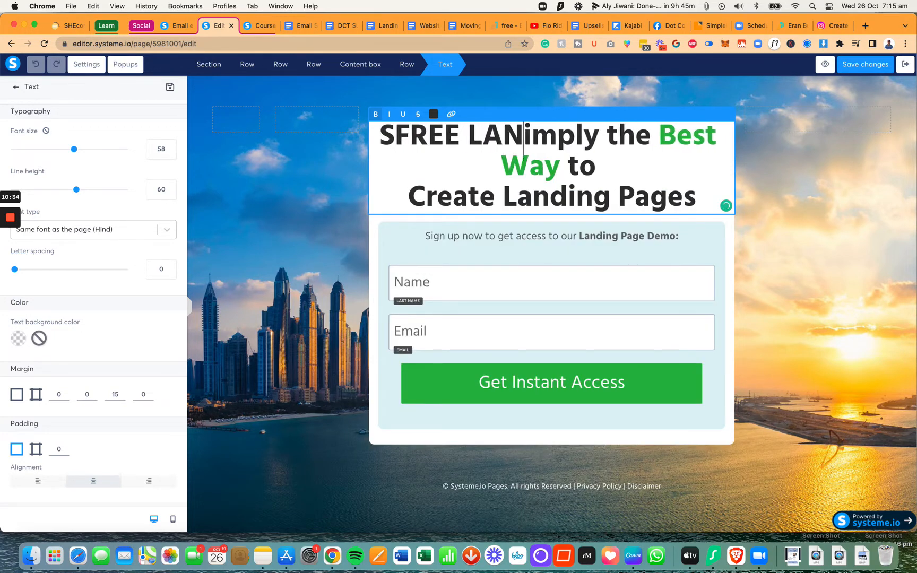
text(HALLENGE)
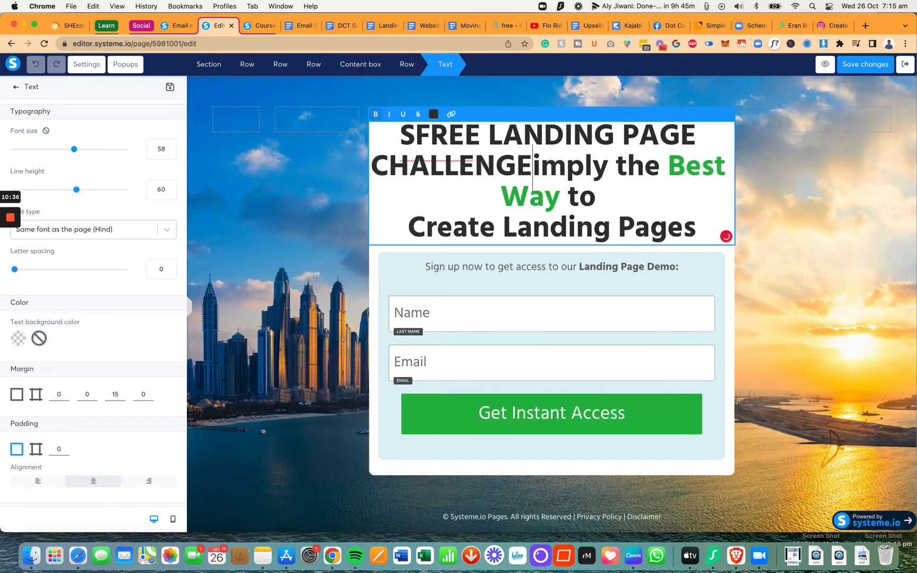
Step: Delete the leftover template wording around the inserted headline so only "FREE LANDING PAGE CHALLENGE" remains
key(shift+Down)
key(shift+Down)
key(shift+Down)
key(BackSpace)
key(Up)
key(Up)
key(Right)
key(BackSpace)
Step: Break the headline after "FREE" so that "LANDING PAGE CHALLENGE" starts on a new line
key(Right)
key(Right)
key(Right)
key(Right)
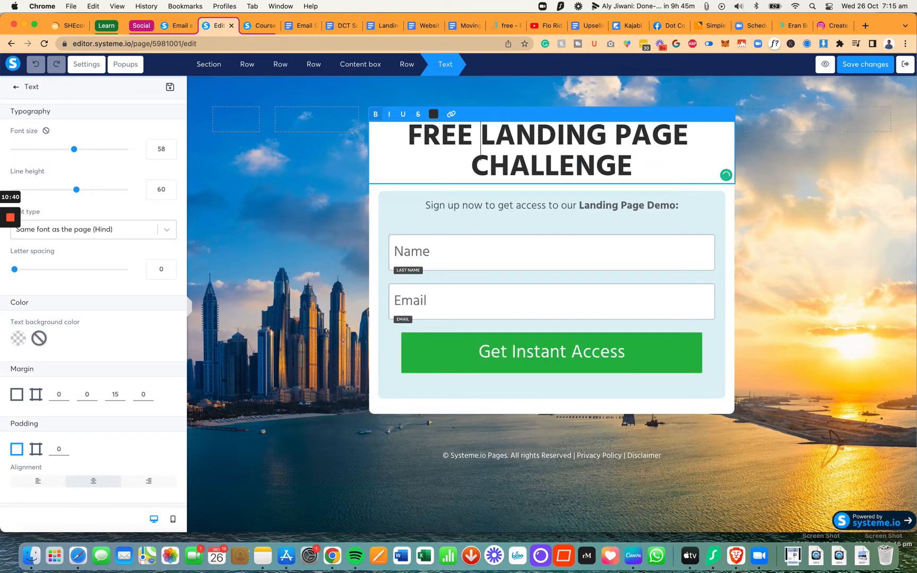
key(Return)
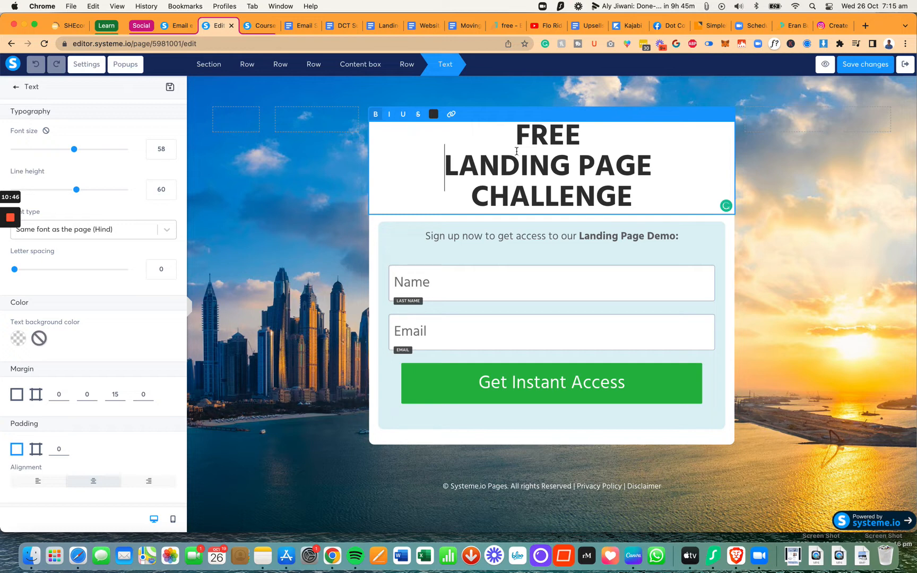
click(350, 199)
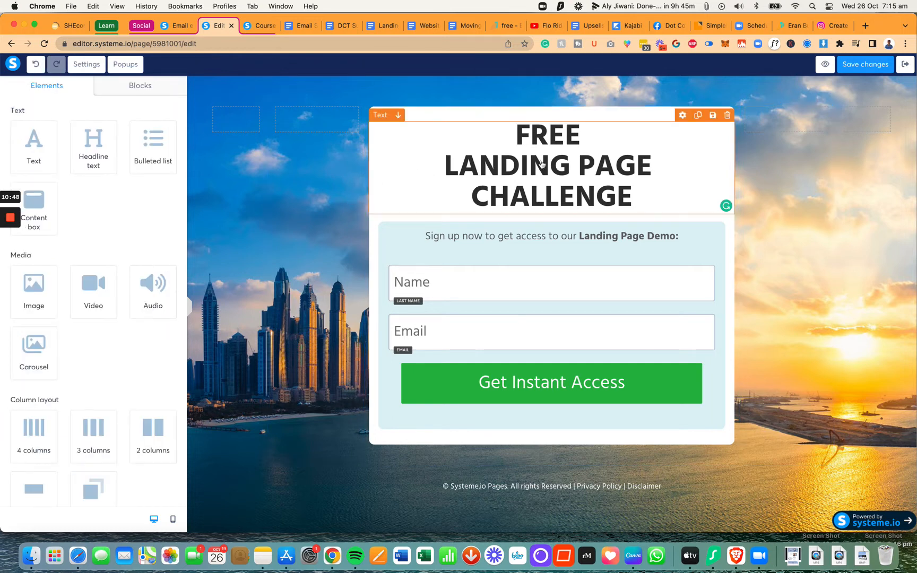
Step: Duplicate the headline element and reduce the upper copy to the single word "FREE"
click(697, 115)
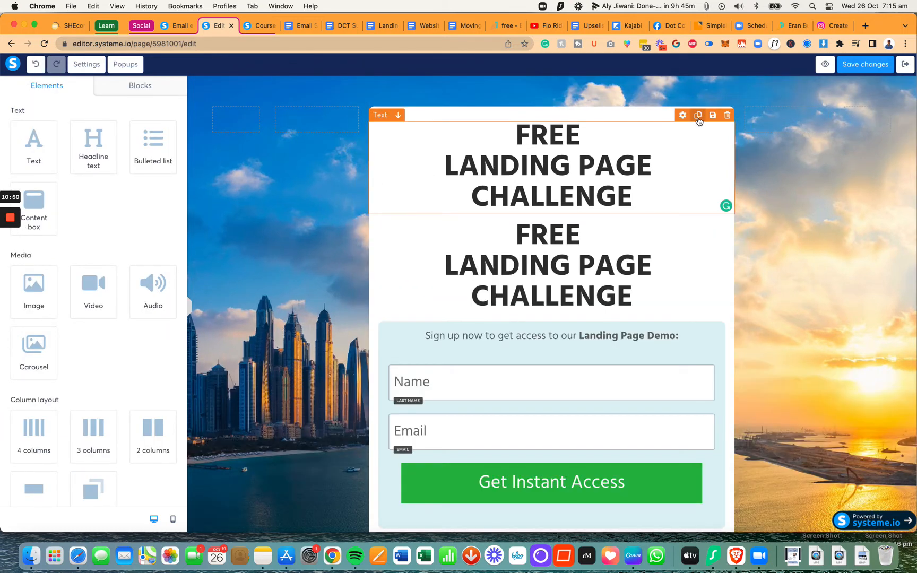
click(596, 195)
click(443, 167)
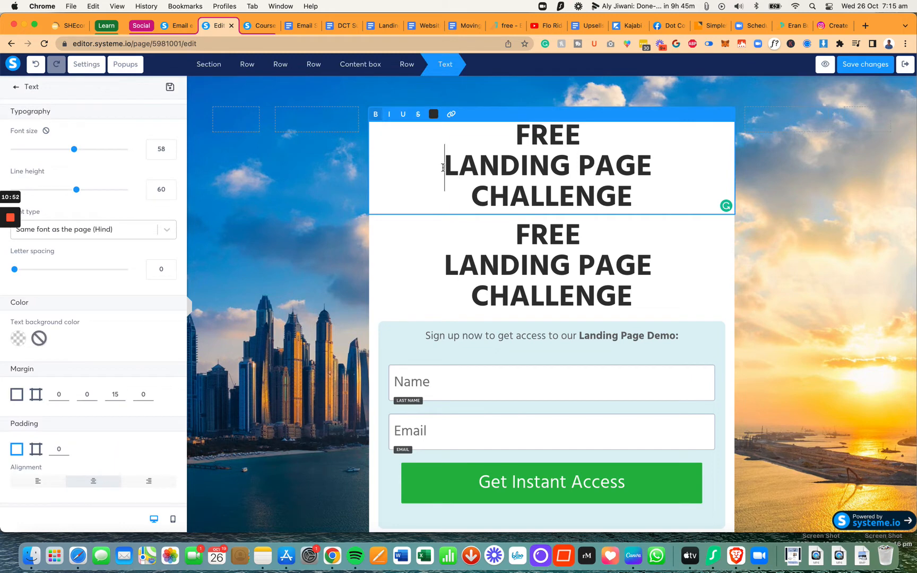
key(shift+Down)
key(shift+Down)
key(BackSpace)
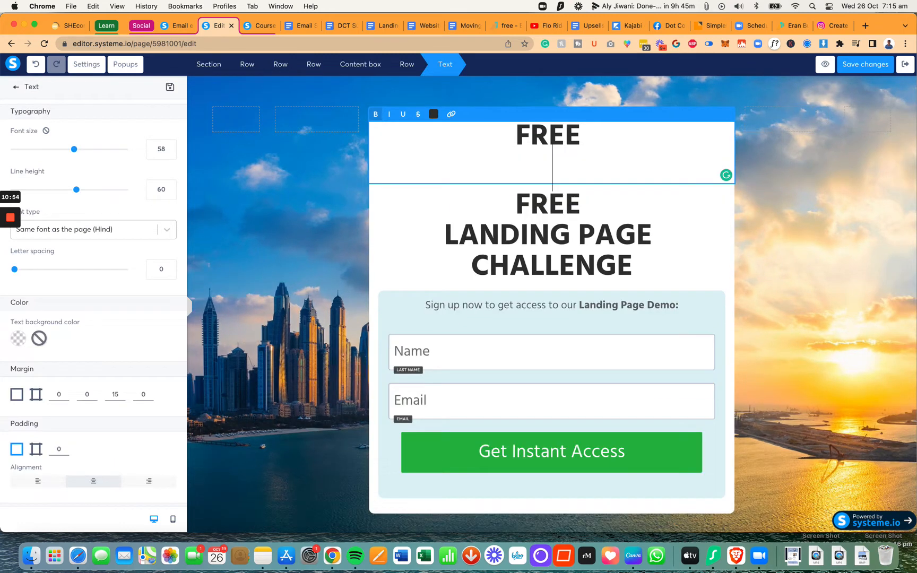
key(BackSpace)
Step: Remove "FREE" and its line break from the lower headline copy, leaving "LANDING PAGE CHALLENGE"
click(454, 187)
click(578, 184)
click(584, 182)
key(shift+Up)
key(BackSpace)
key(Right)
key(BackSpace)
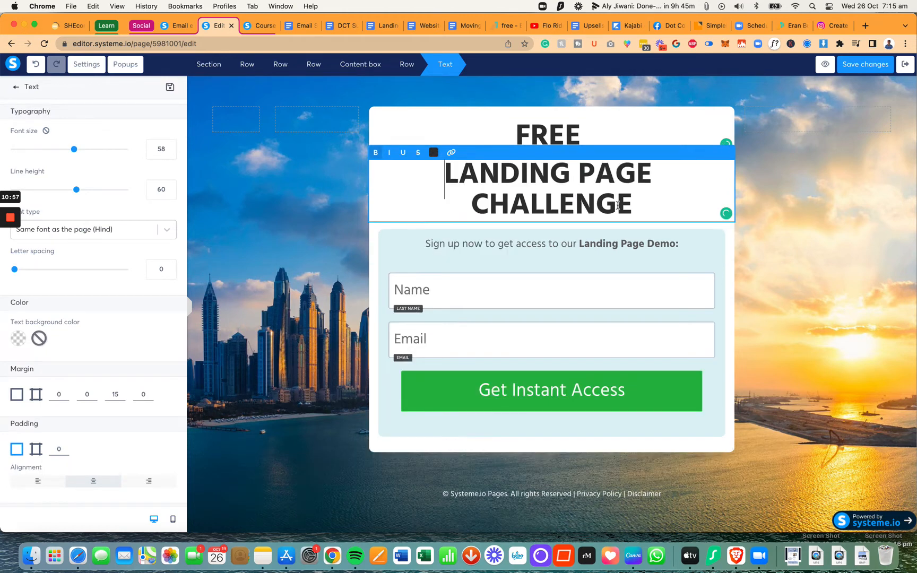
Step: Enlarge the "FREE" headline to font size 100 with a line height of 100
click(624, 238)
click(575, 151)
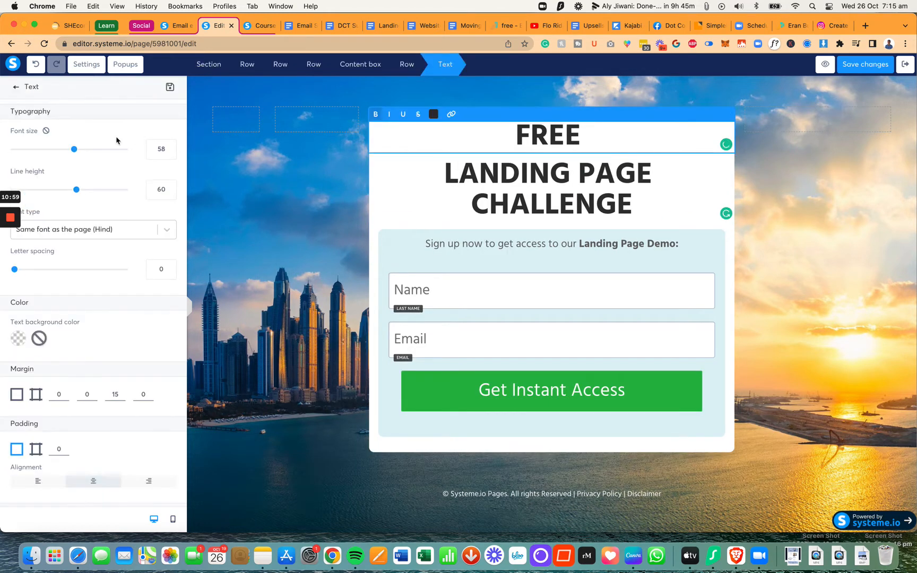
drag(82, 151, 110, 153)
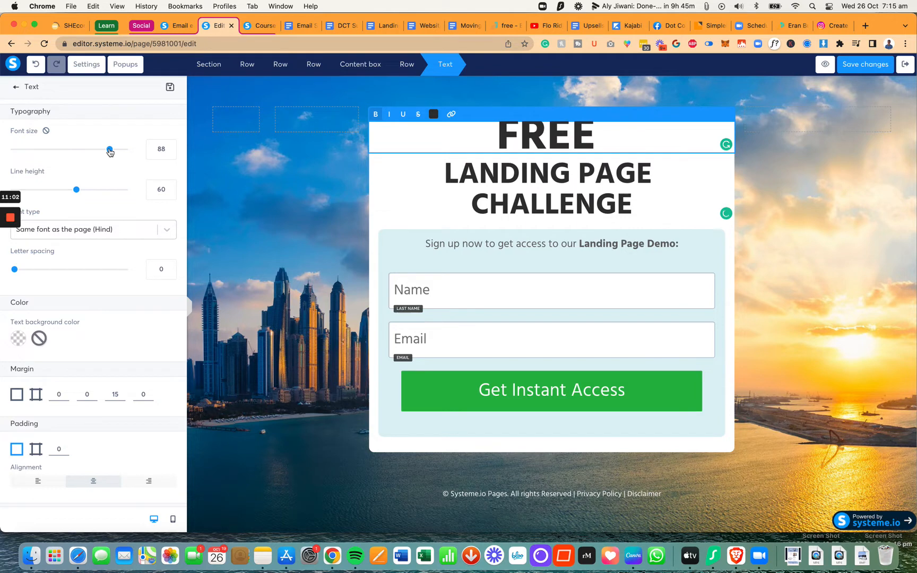
drag(78, 193, 128, 198)
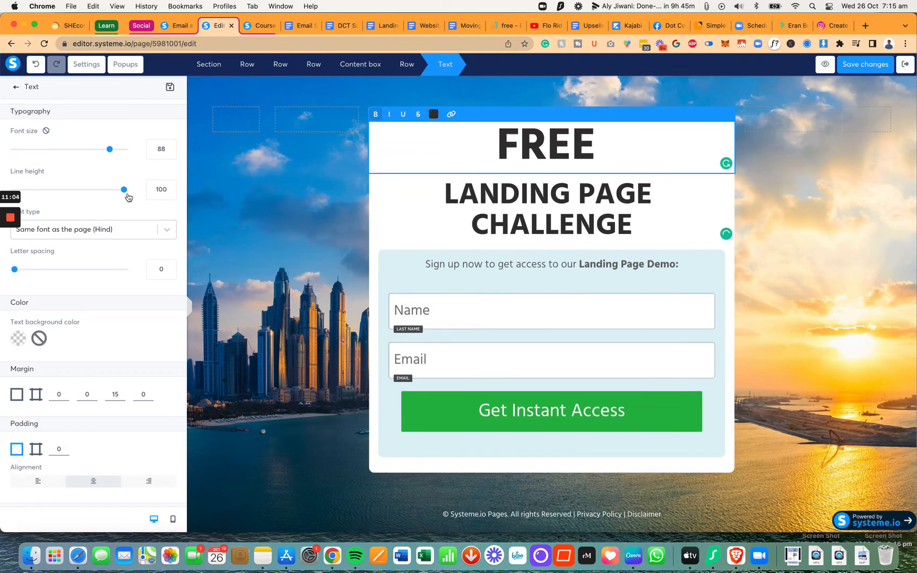
drag(110, 151, 132, 153)
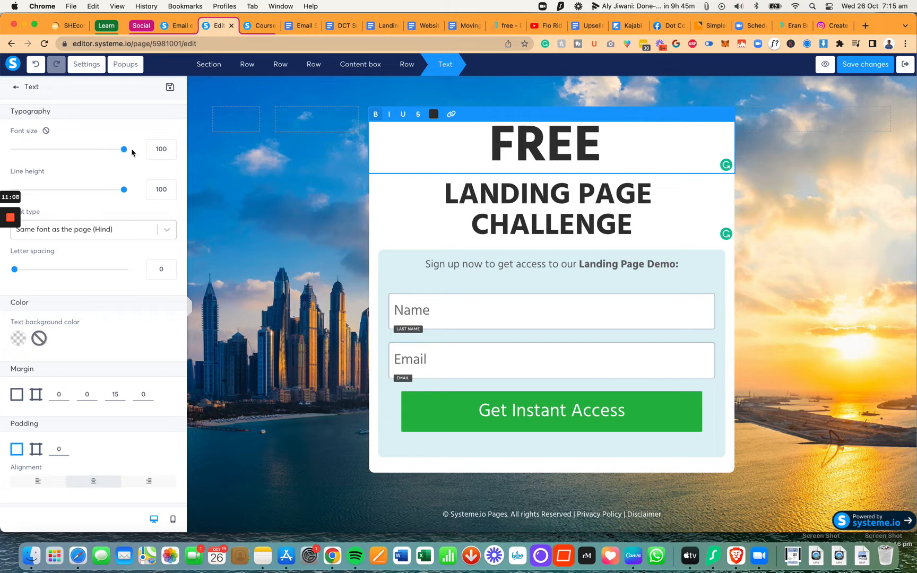
Step: Open the page settings, switch the default font type to Web Safe Fonts and search its fonts for "POP"
click(86, 65)
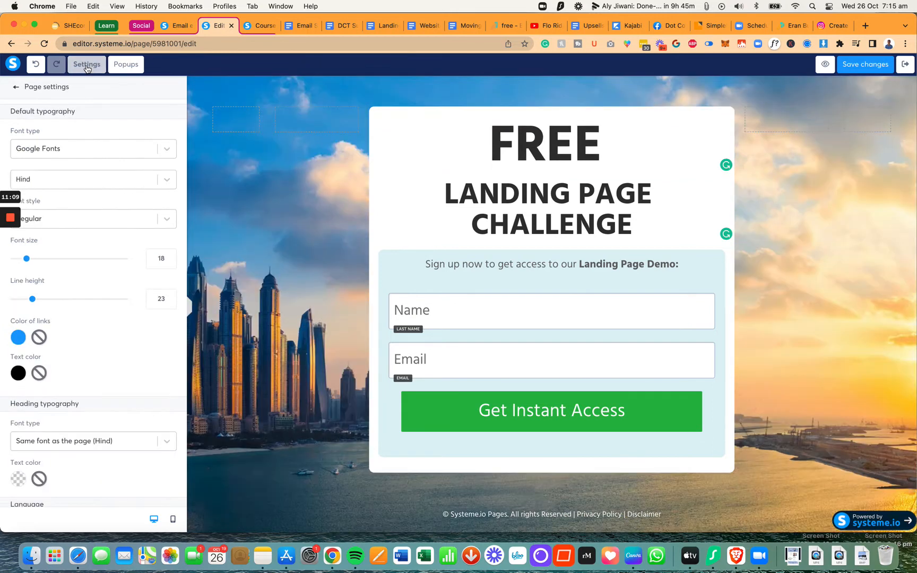
click(93, 148)
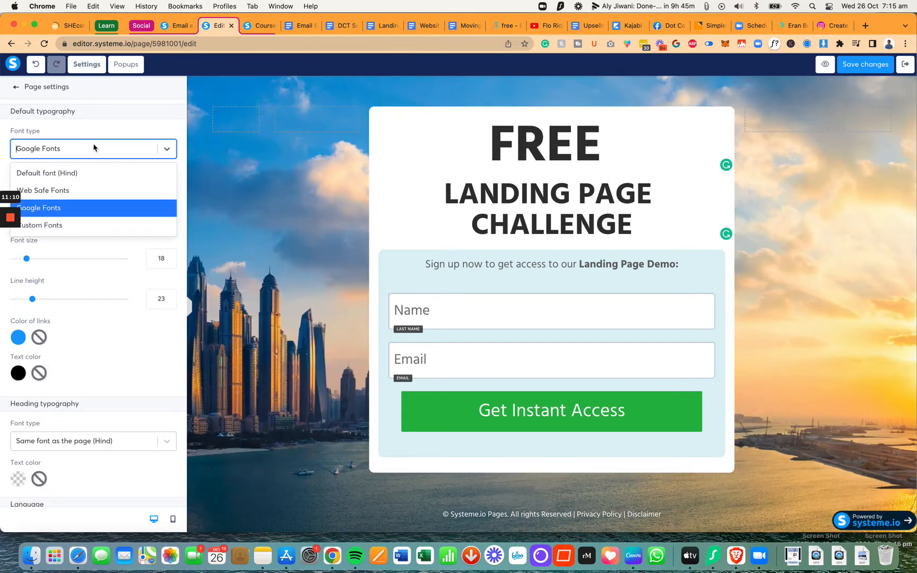
click(71, 190)
click(90, 183)
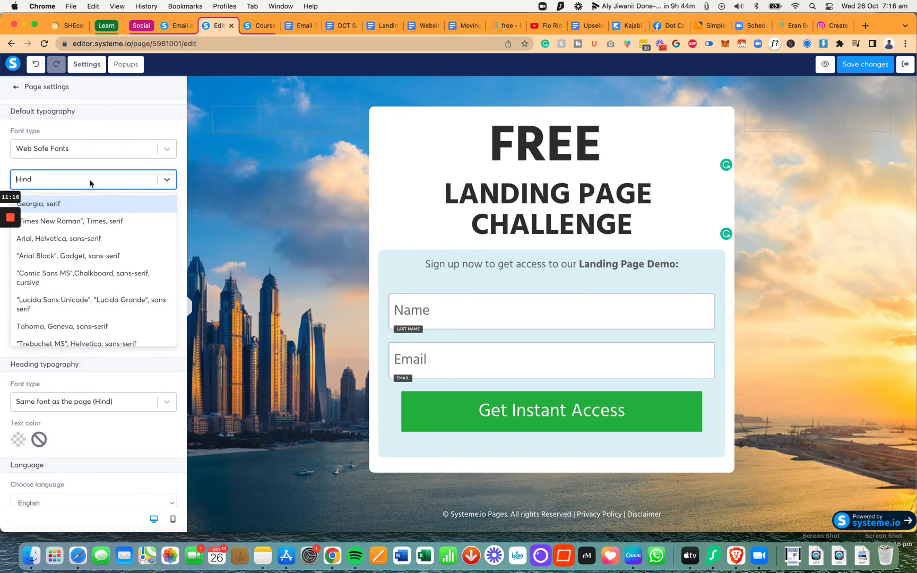
text(POP)
key(BackSpace)
key(BackSpace)
key(BackSpace)
key(BackSpace)
Step: Set the page's default typography to the Google Fonts typeface Poppins
click(101, 149)
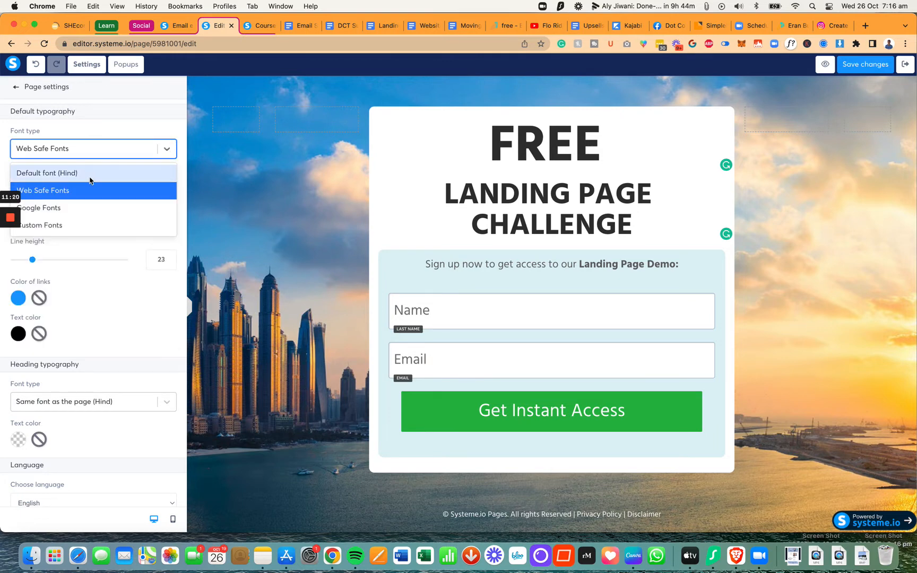
click(79, 207)
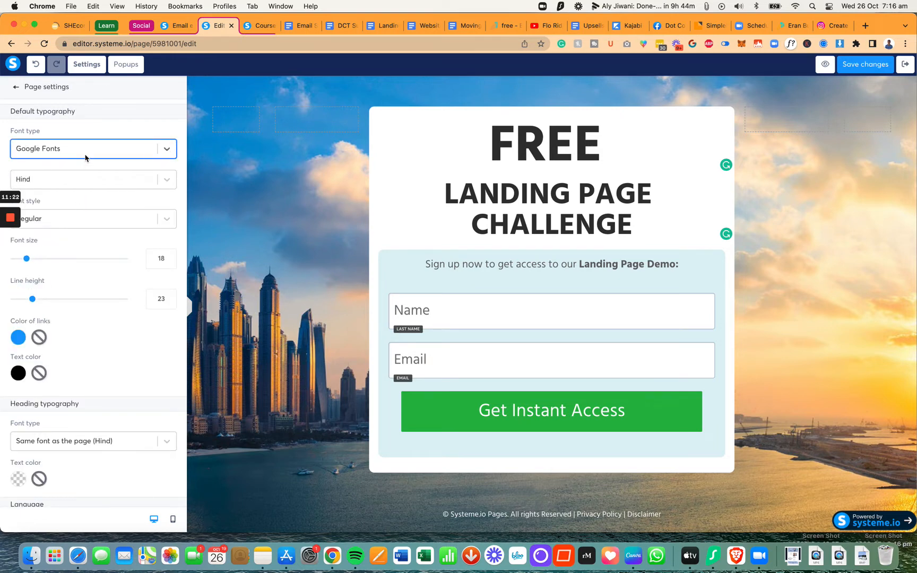
click(77, 180)
text(POP)
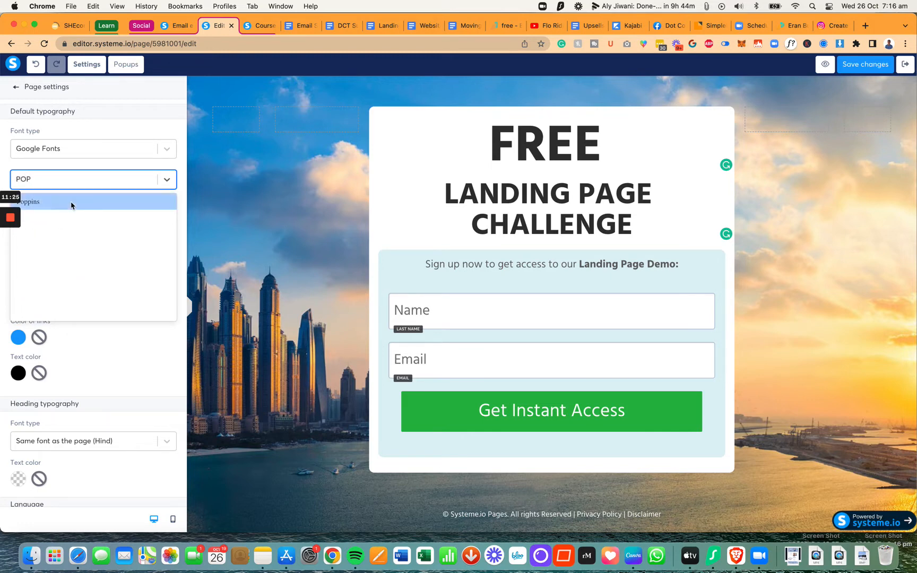
click(72, 205)
Step: Try the Extra-bold 800 italic style on the page's default font and restore Regular
click(72, 218)
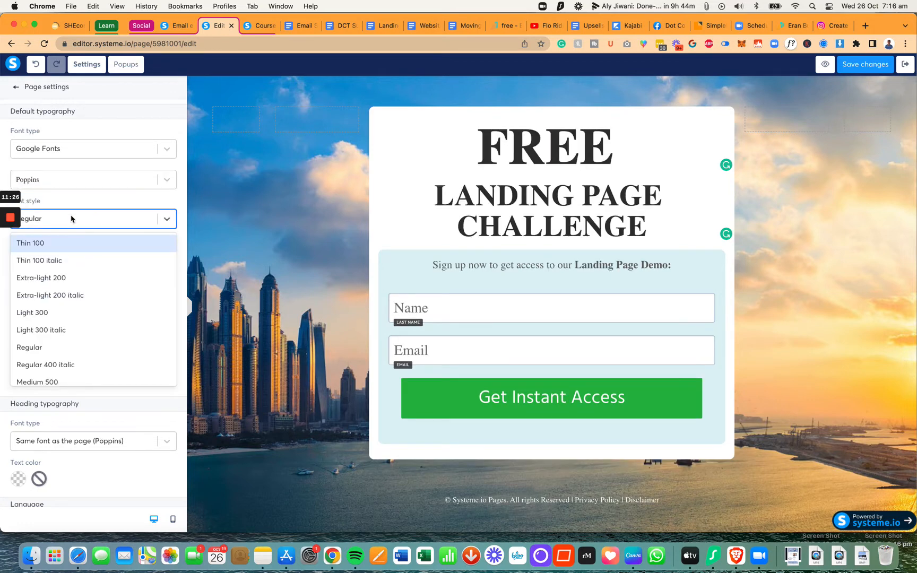
scroll(73, 292, down, 5)
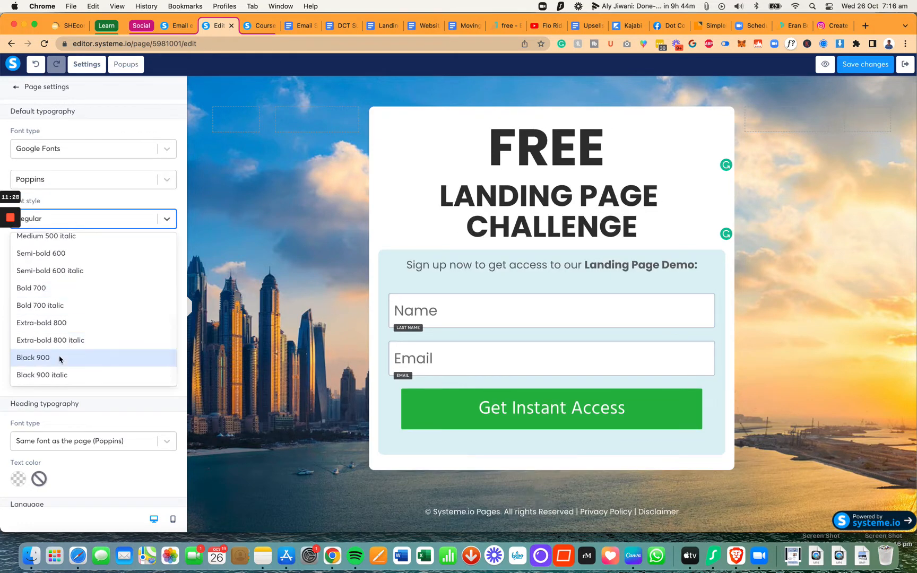
click(60, 346)
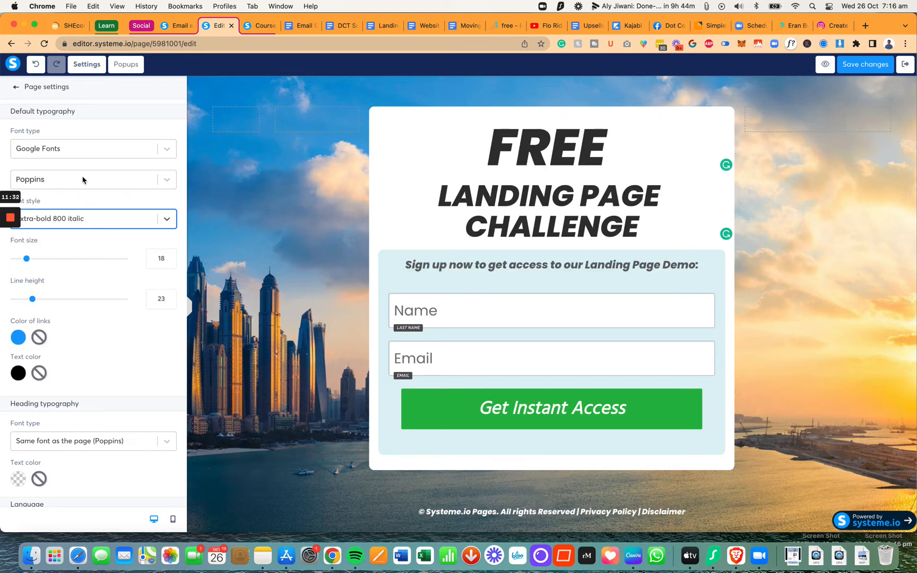
click(83, 220)
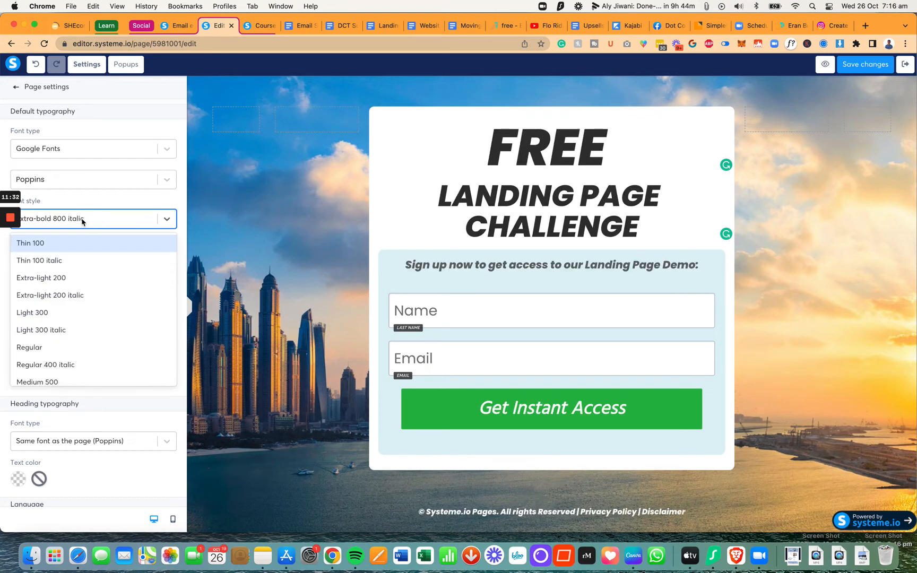
click(63, 348)
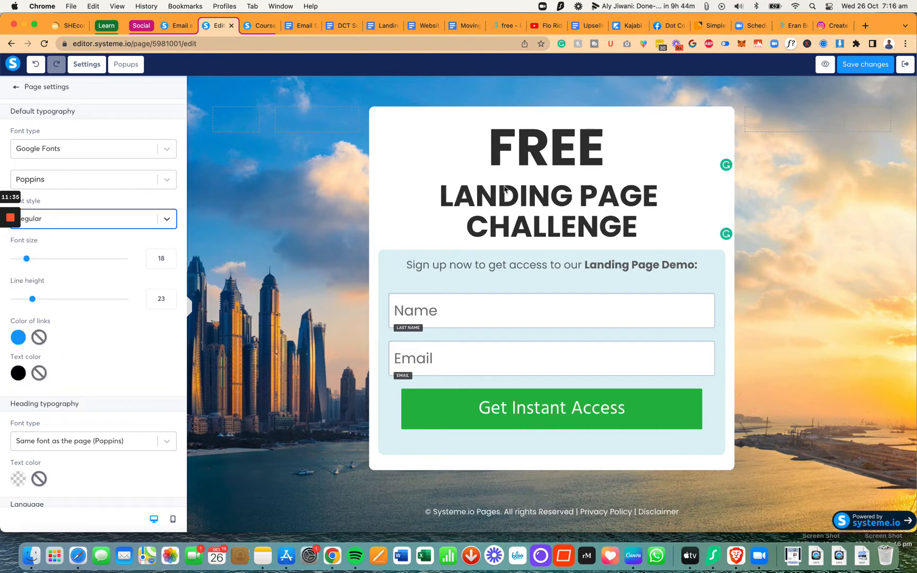
Step: Give the "FREE" headline its own Google Fonts typeface, Poppins, in the Extra-bold 800 italic style
click(510, 158)
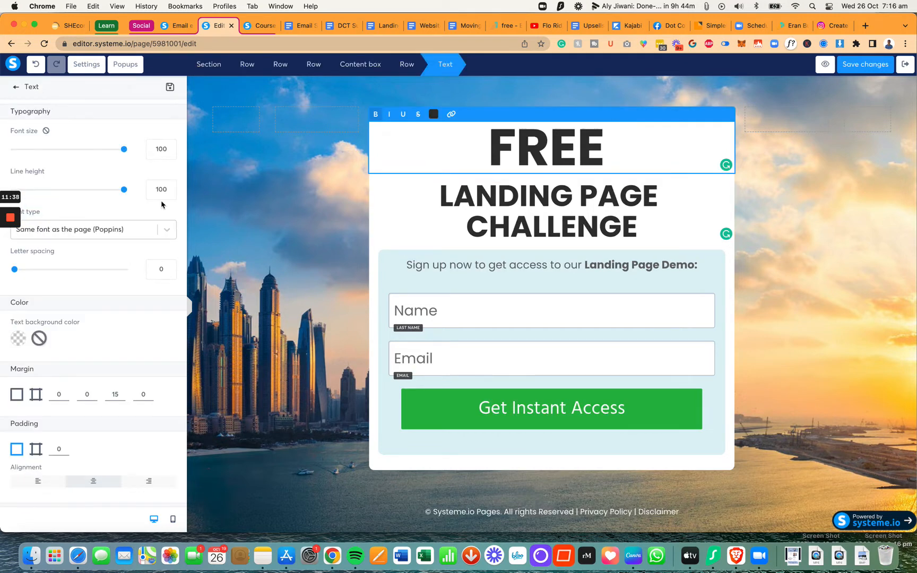
click(113, 234)
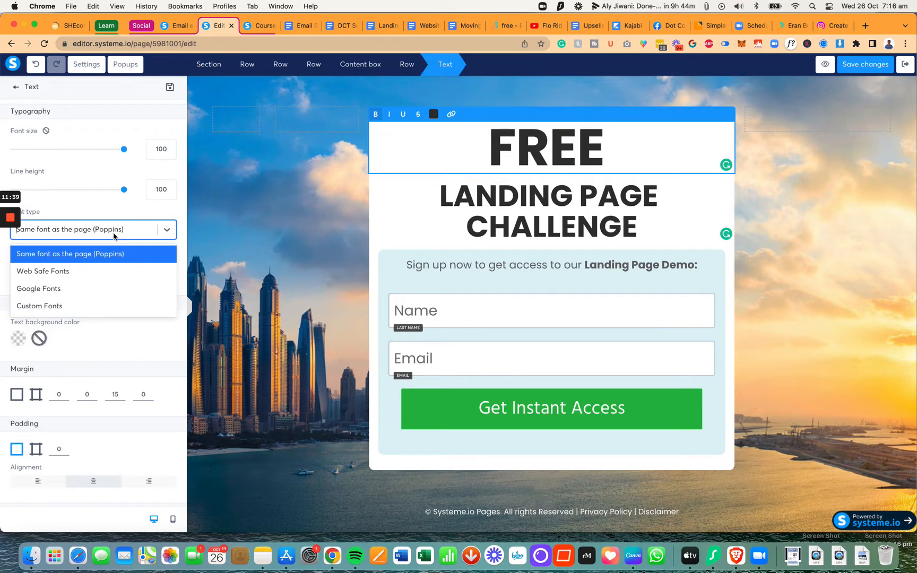
click(95, 288)
click(104, 260)
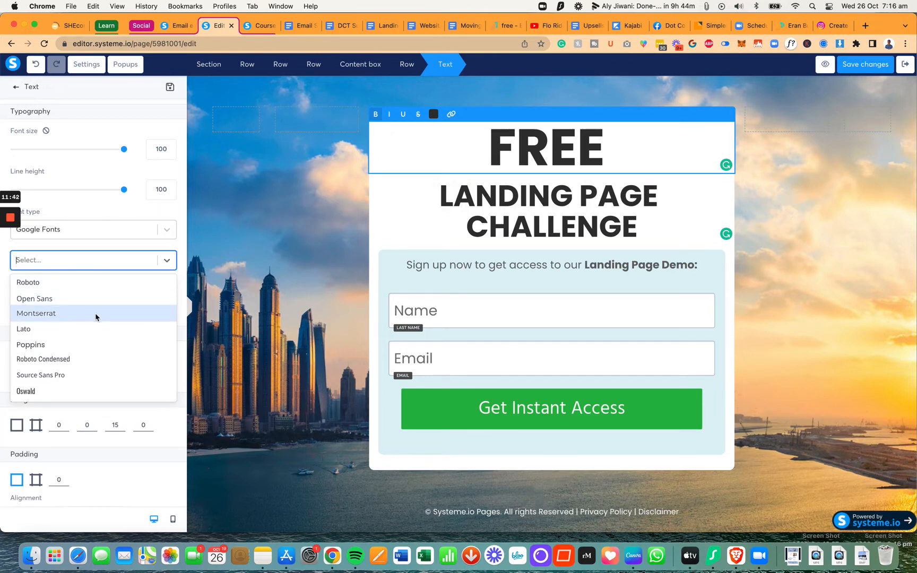
text(pop)
click(76, 291)
click(76, 299)
scroll(102, 405, down, 3)
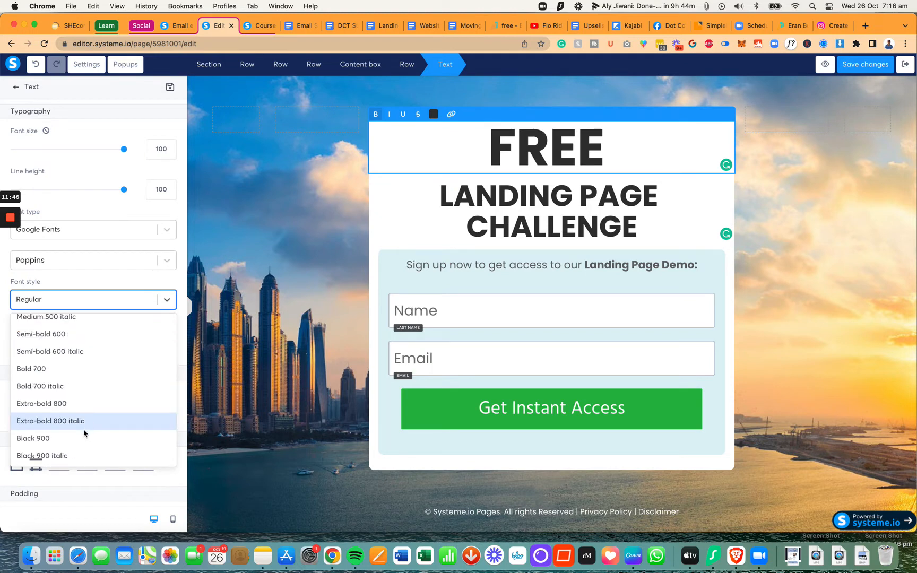
click(85, 421)
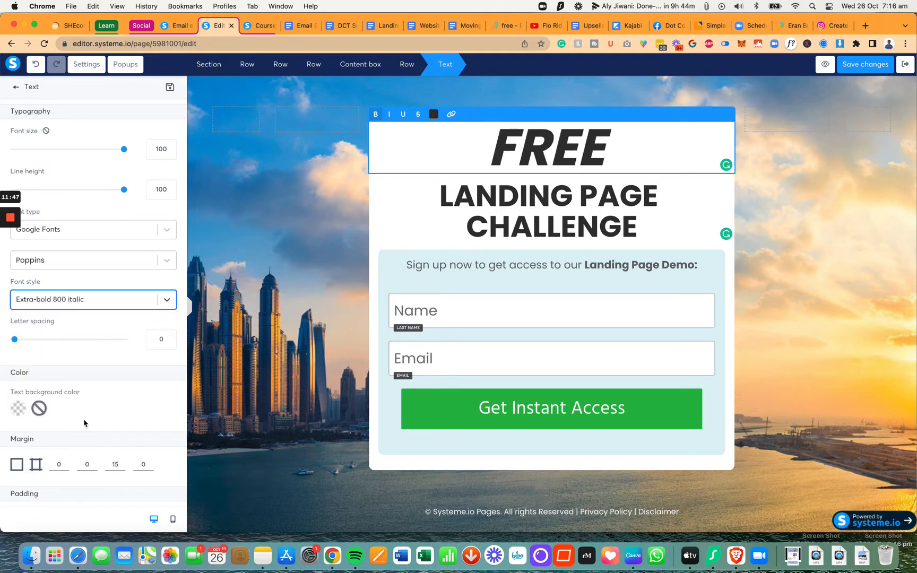
Step: Select the "LANDING PAGE CHALLENGE" headline and copy the Primary color code #F1A54D from the brand guide web page
click(345, 214)
click(438, 220)
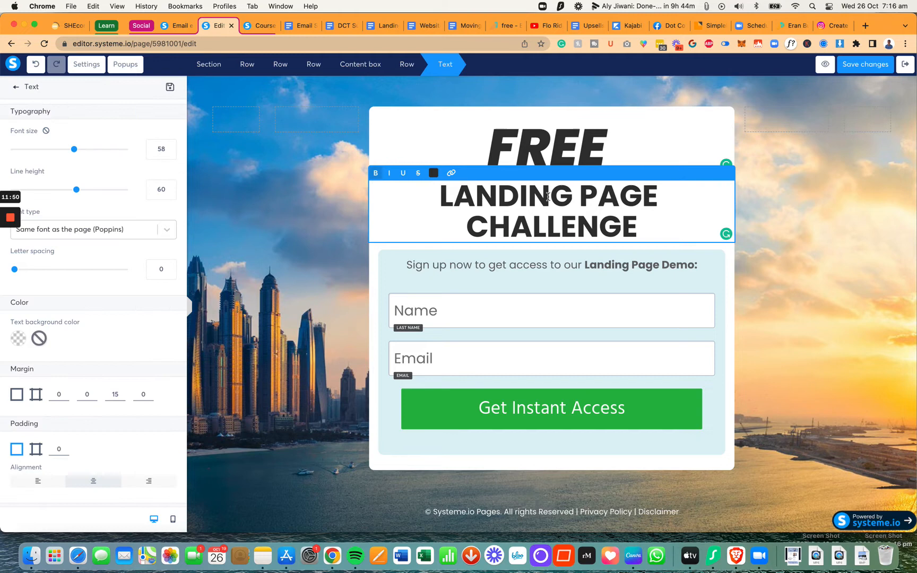
triple_click(543, 187)
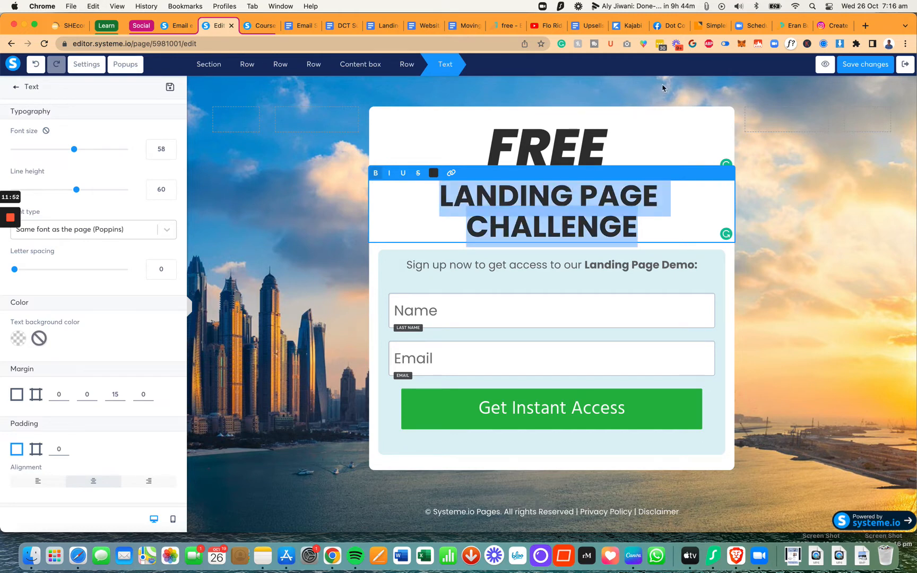
key(super+grave)
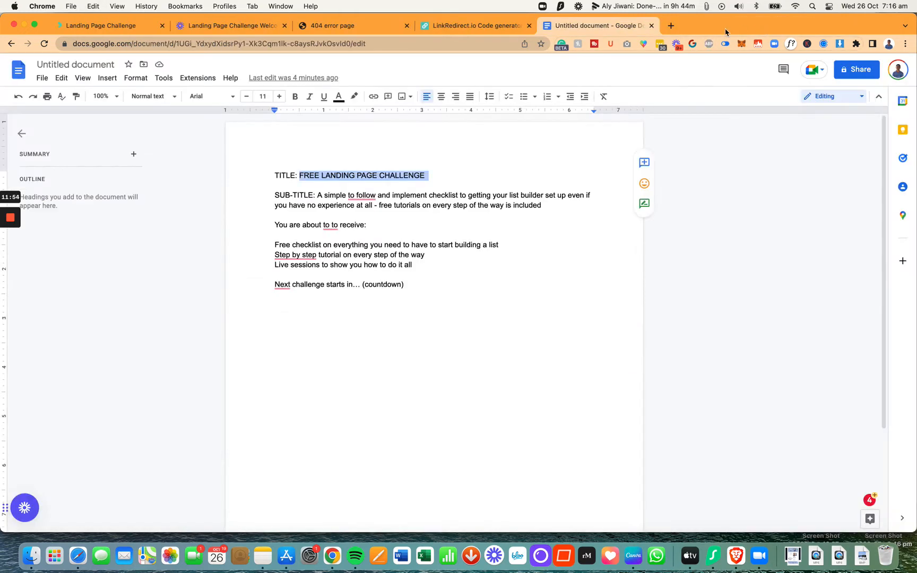
key(super+grave)
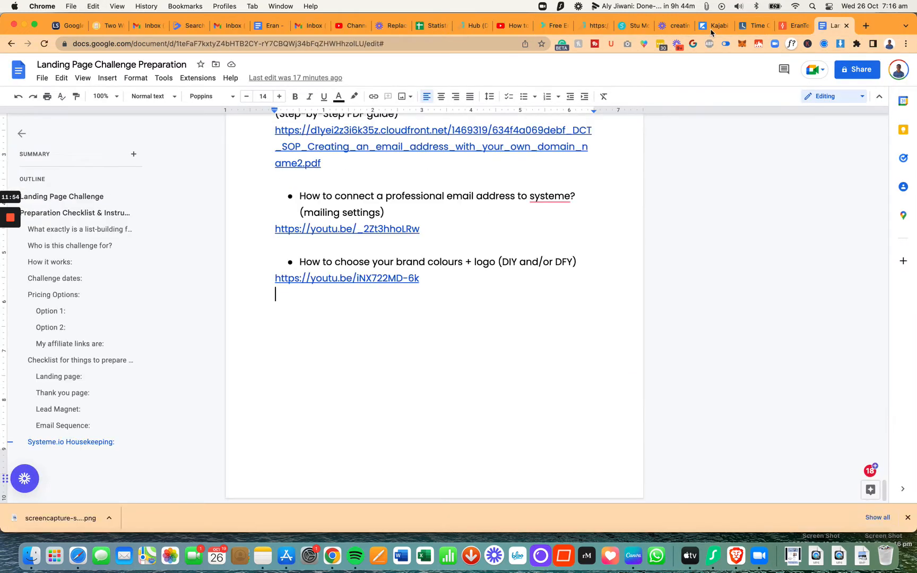
click(593, 25)
scroll(501, 229, down, 15)
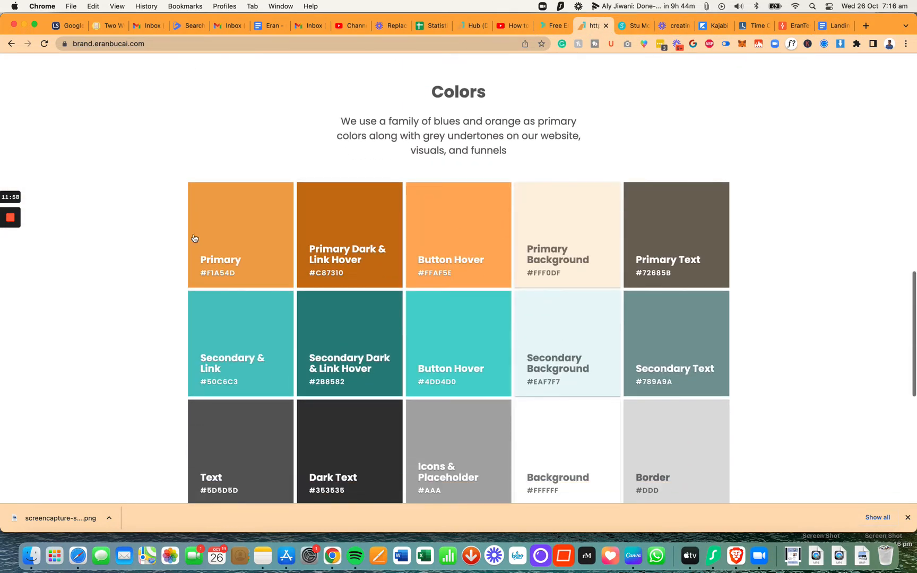
click(246, 235)
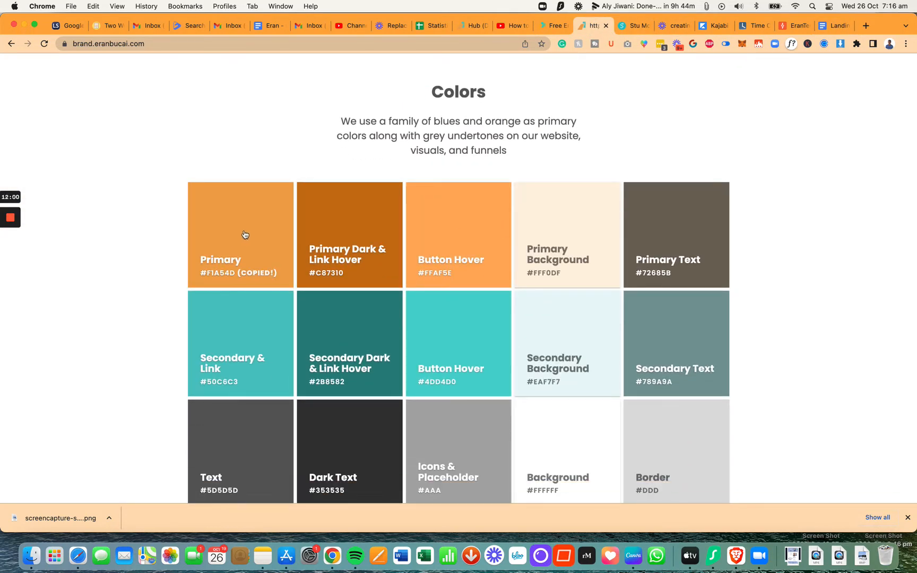
Step: Return to the systeme.io editor and set the "LANDING PAGE CHALLENGE" headline's text color to #F1A54D
key(super+grave)
key(super+grave)
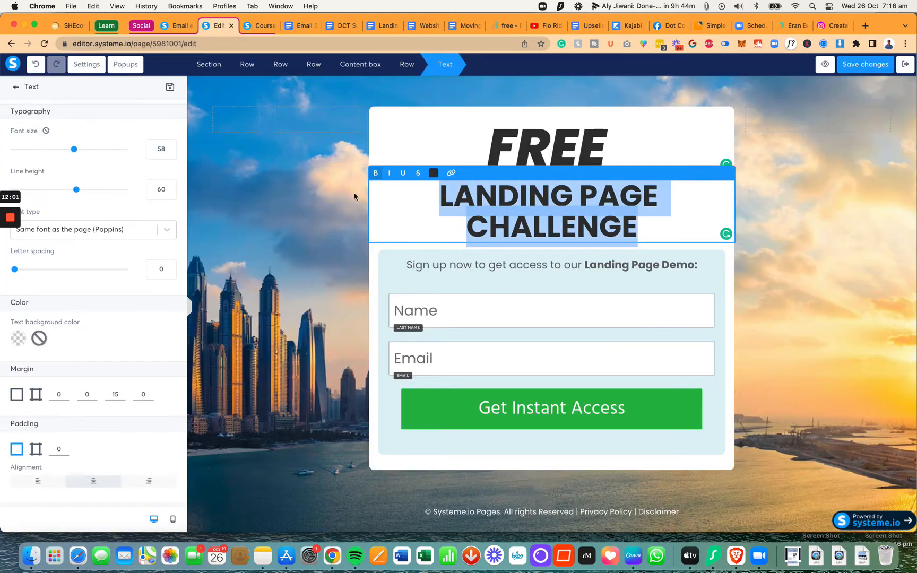
click(432, 182)
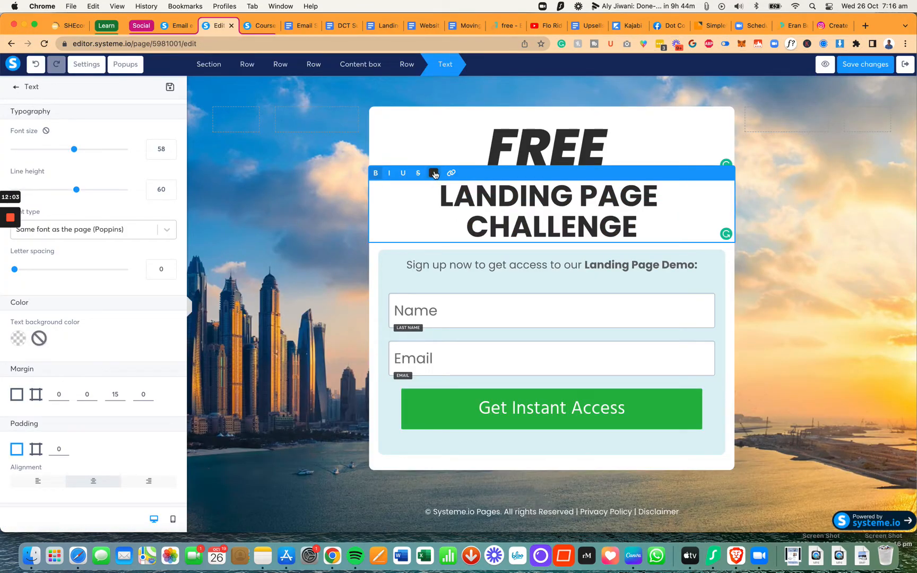
triple_click(446, 195)
click(433, 173)
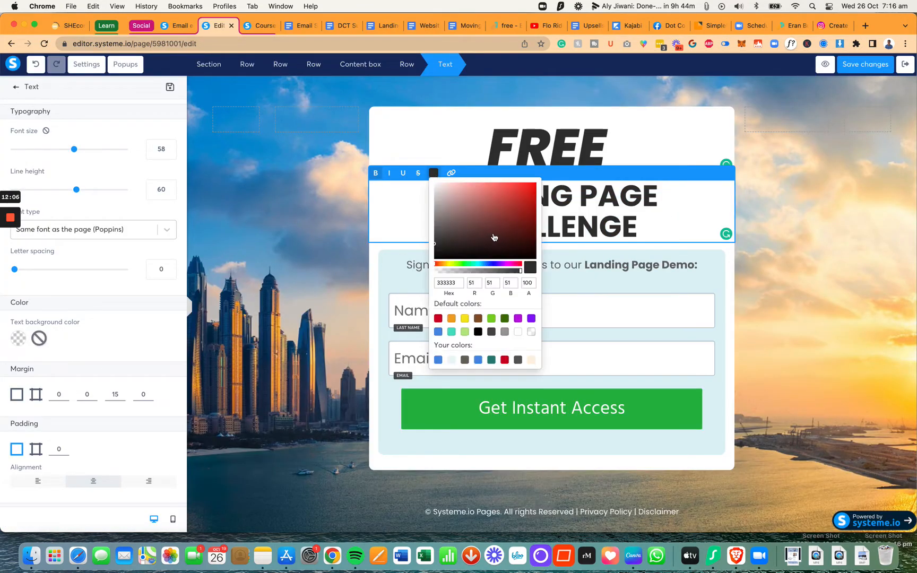
double_click(452, 282)
key(super+v)
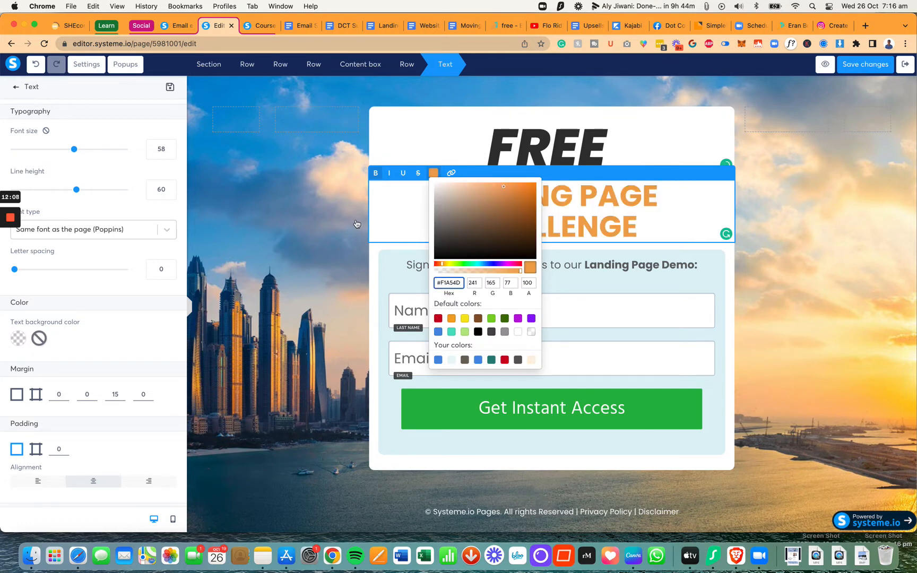
click(359, 223)
click(338, 224)
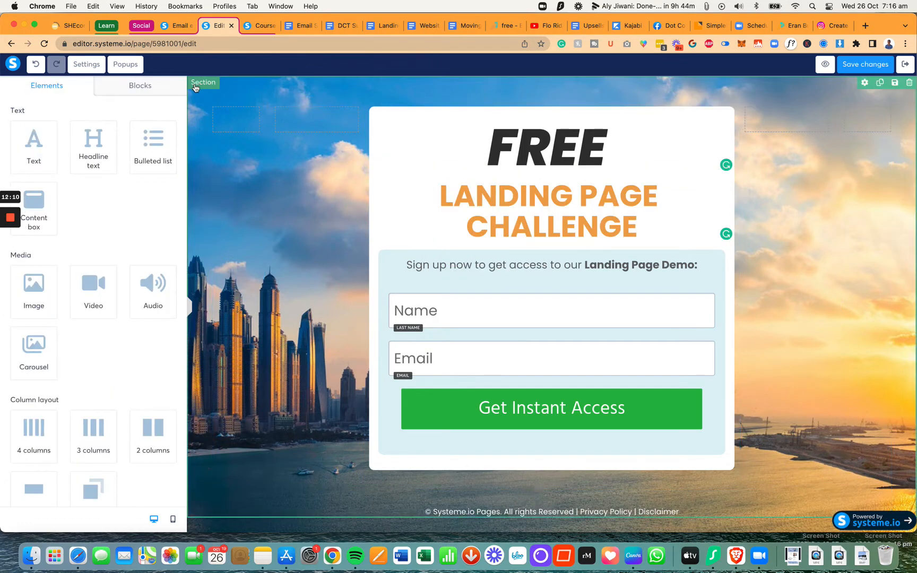
Step: Examine the section's settings for the source of the city skyline background image
click(212, 151)
scroll(141, 337, down, 3)
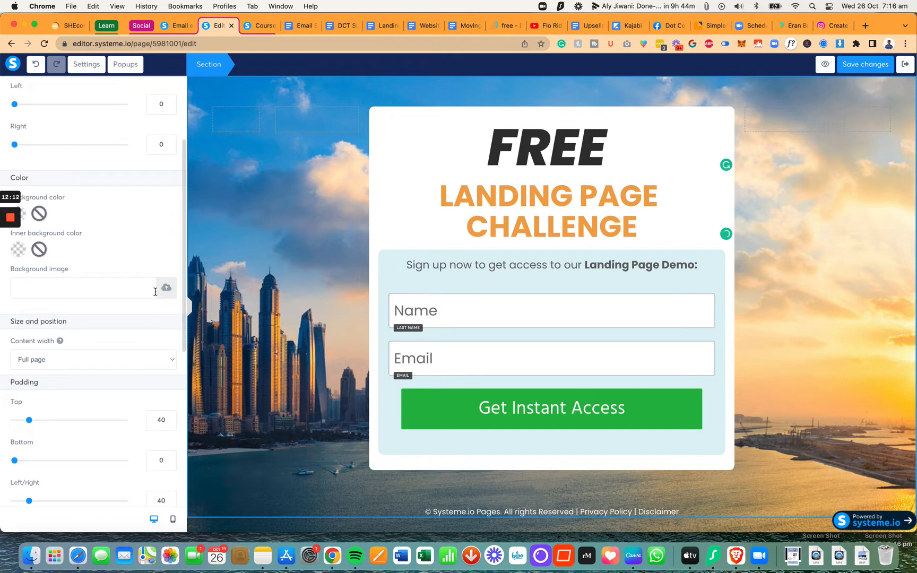
scroll(157, 304, up, 3)
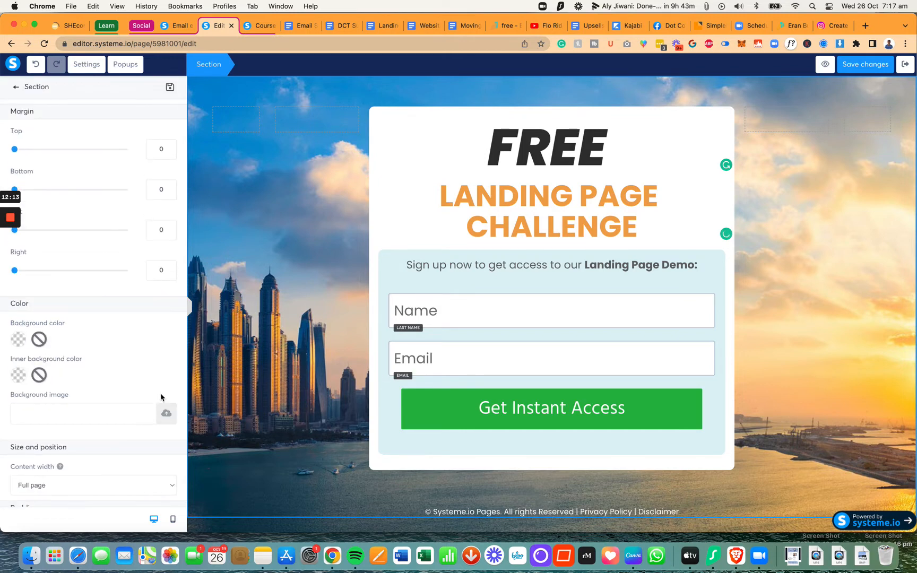
click(251, 218)
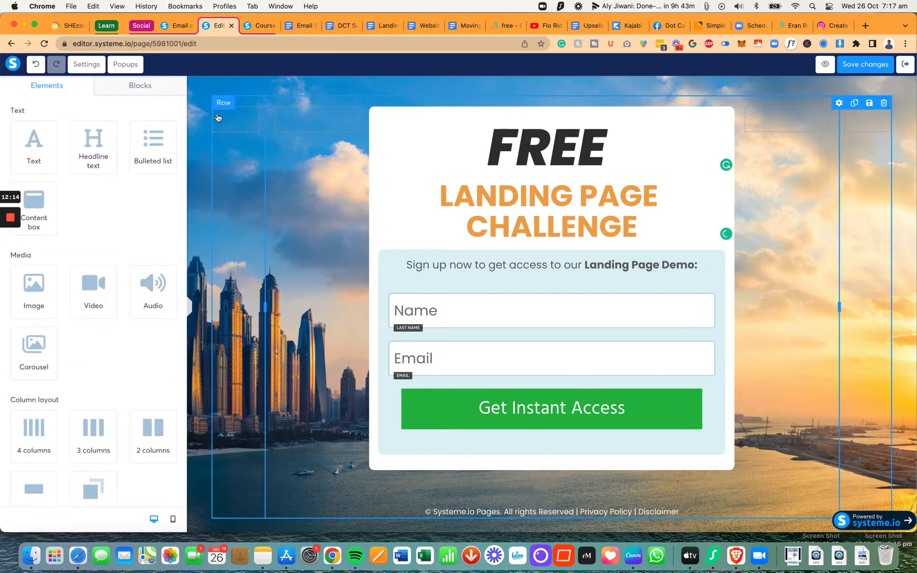
click(205, 92)
scroll(136, 301, down, 5)
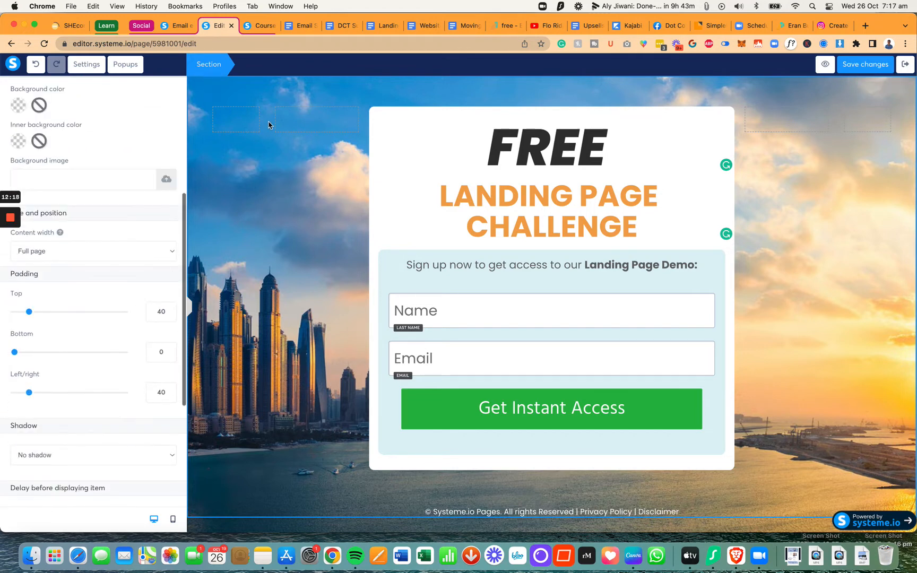
click(219, 97)
click(209, 89)
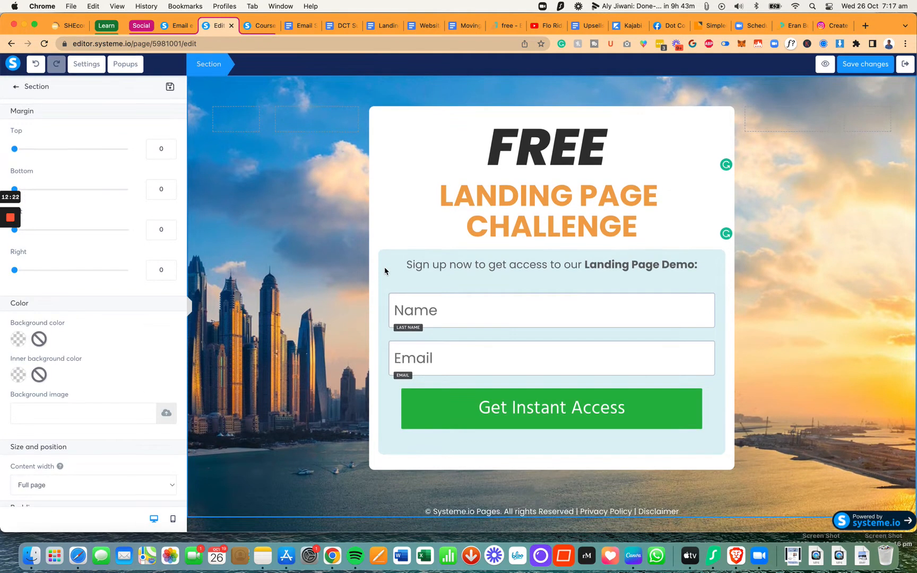
Step: Remove the city skyline background image in the page settings
click(81, 67)
scroll(119, 318, down, 8)
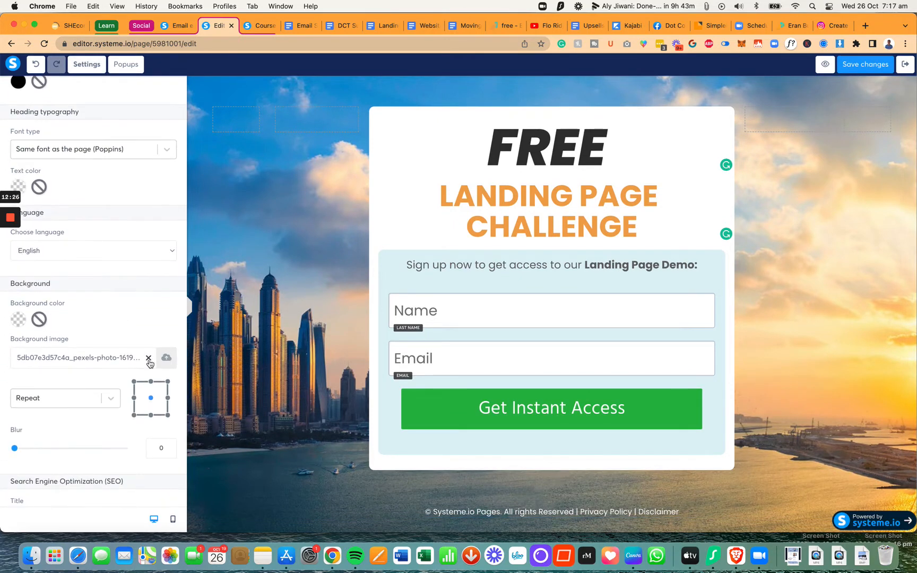
click(148, 359)
click(291, 304)
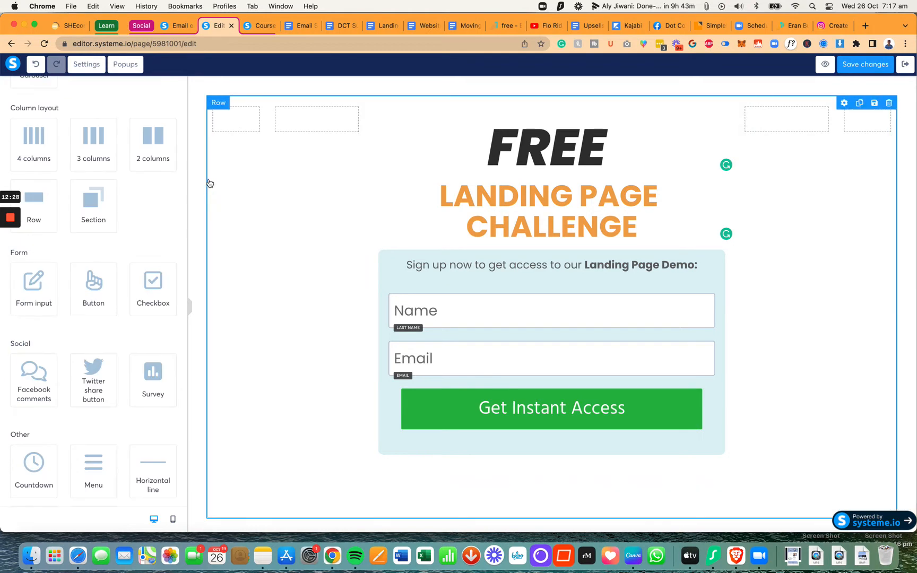
Step: Open the section's settings and fetch the Primary Background color code #FFF0DF from the brand guide web page
click(197, 93)
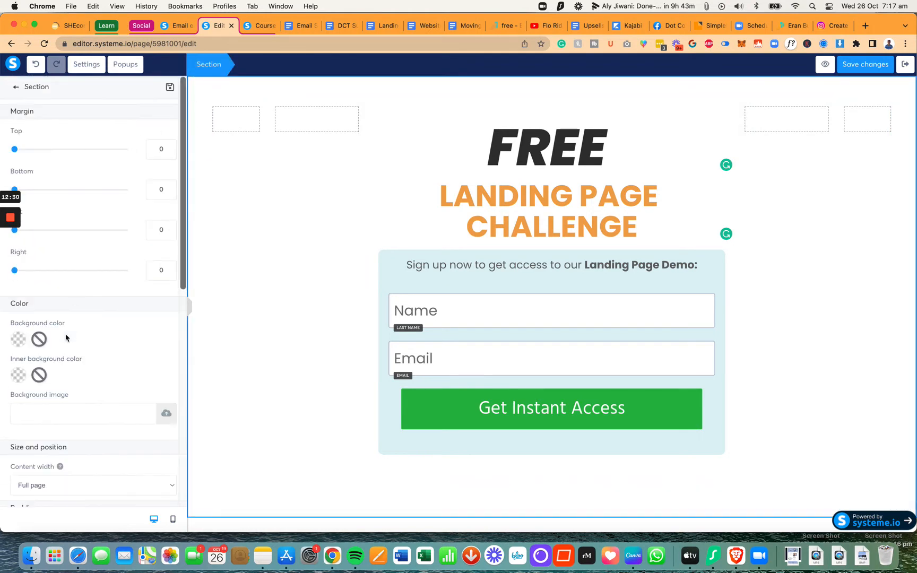
click(95, 66)
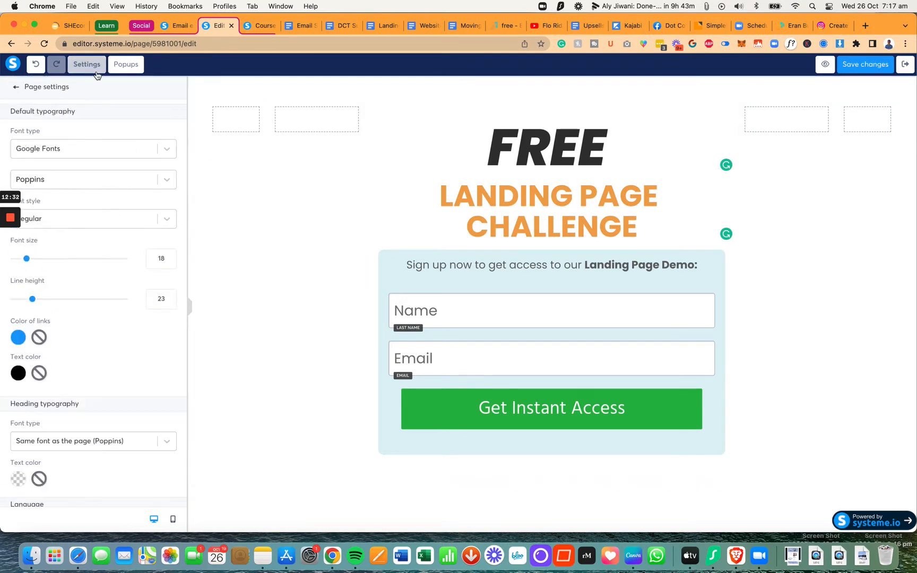
click(199, 87)
click(199, 88)
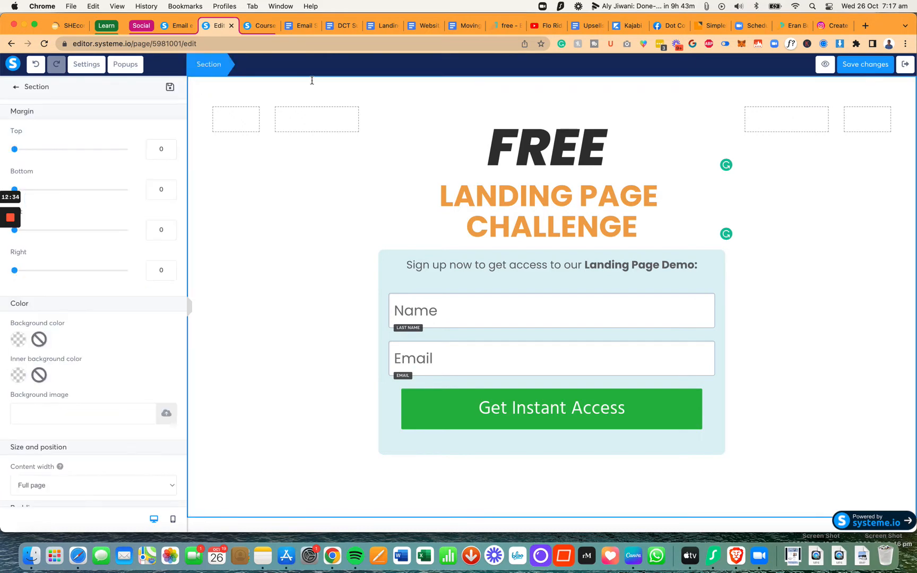
key(super+grave)
key(super+grave)
key(super+grave)
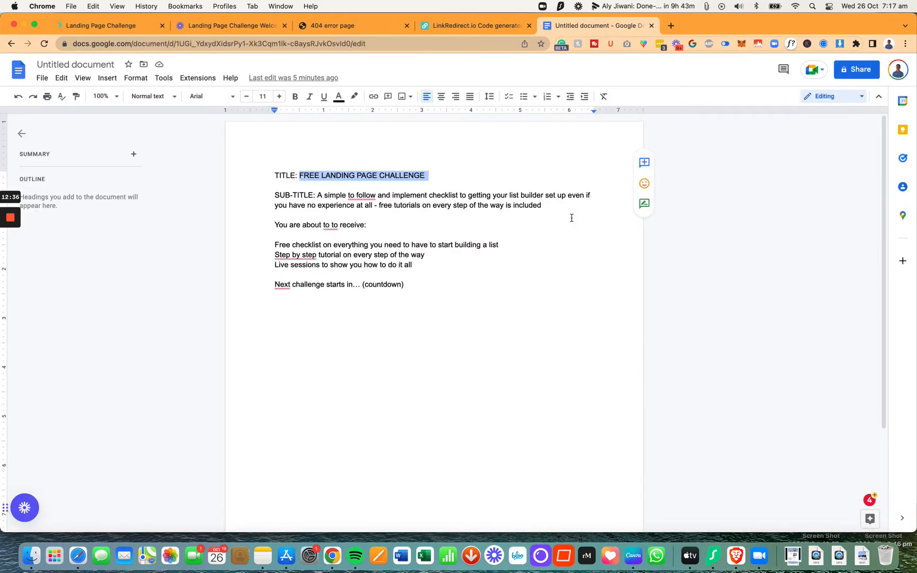
key(super+grave)
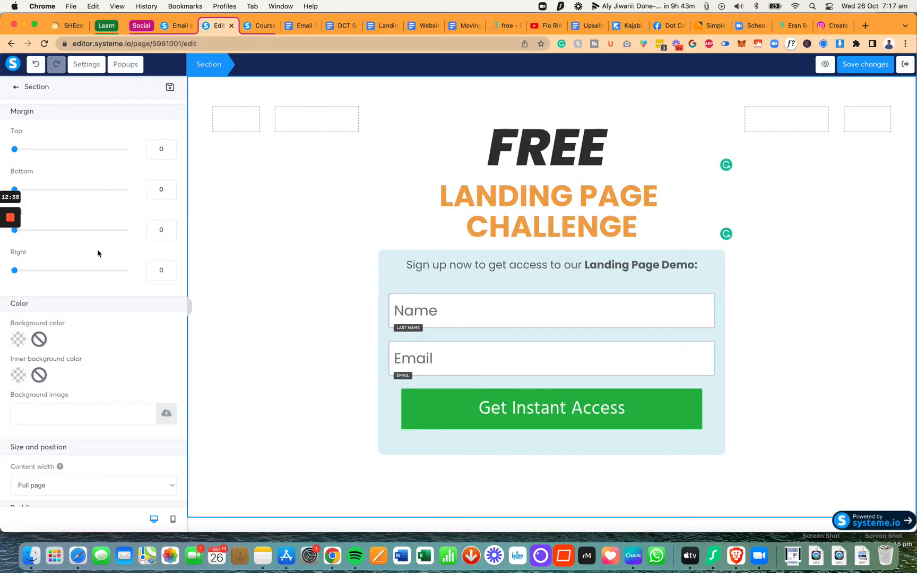
Step: Set the section's background color to the brand's Primary Background, #FFF0DF
click(21, 340)
double_click(108, 395)
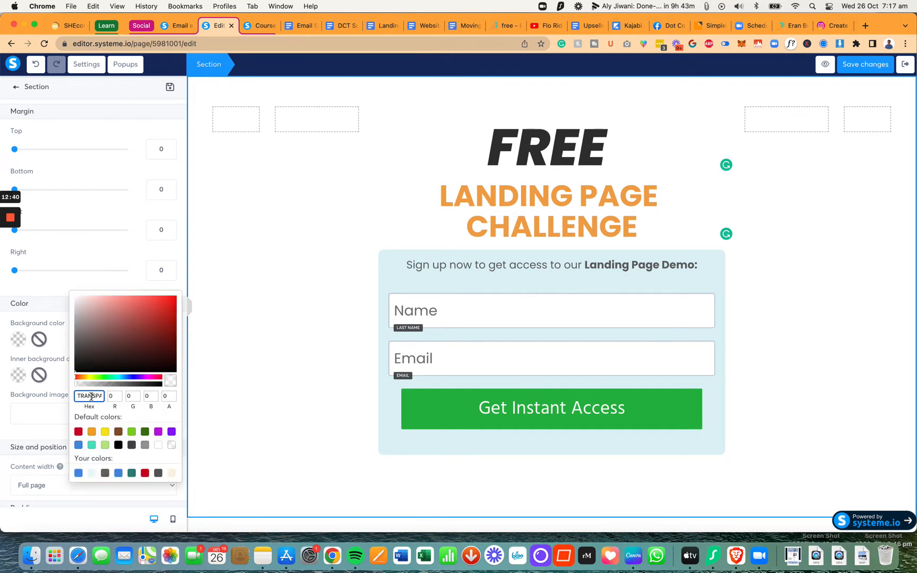
key(cmd+v)
click(285, 333)
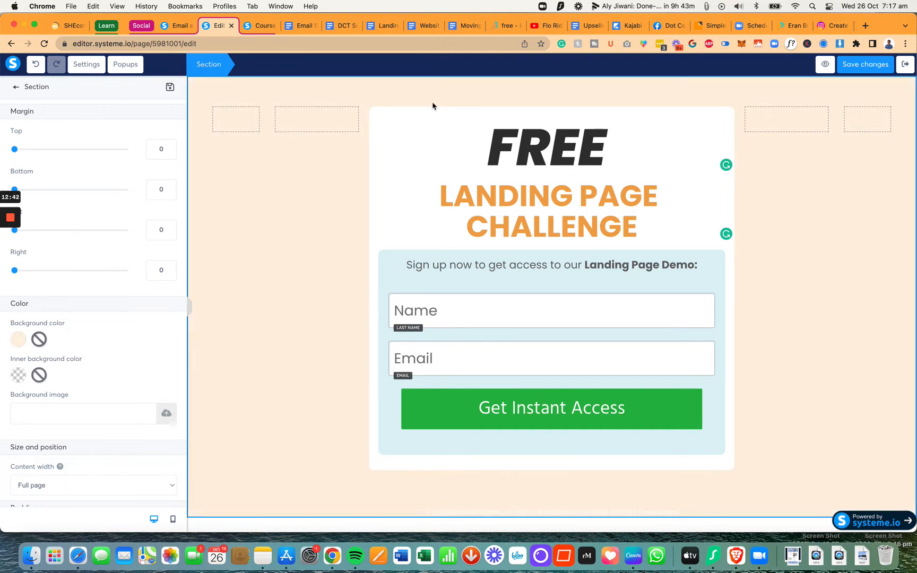
Step: Try removing the background color of the content box around the headlines and form, and undo it
click(402, 113)
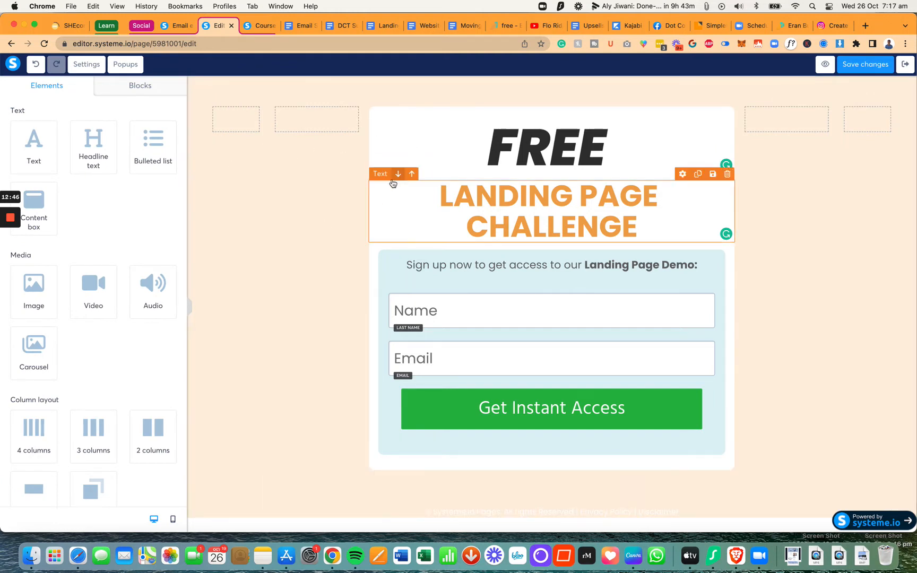
click(375, 106)
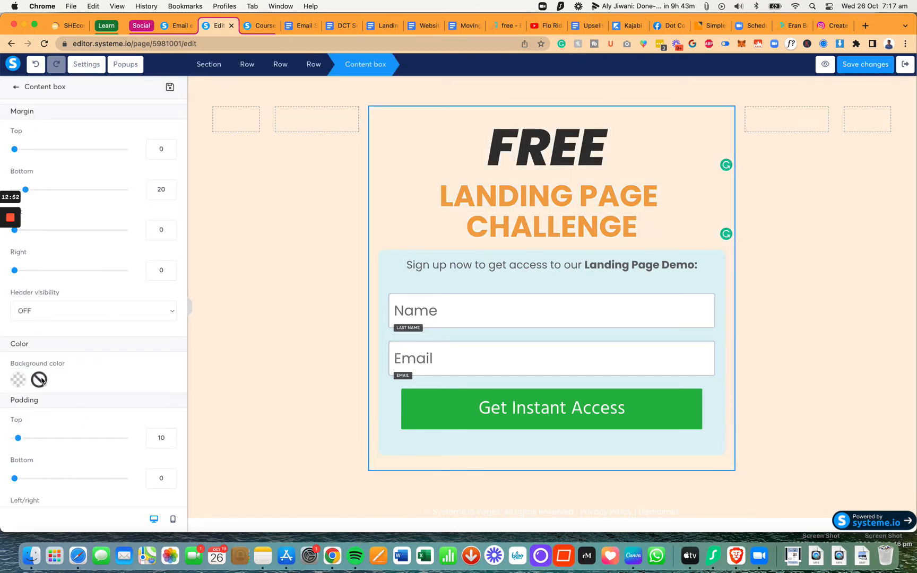
click(322, 273)
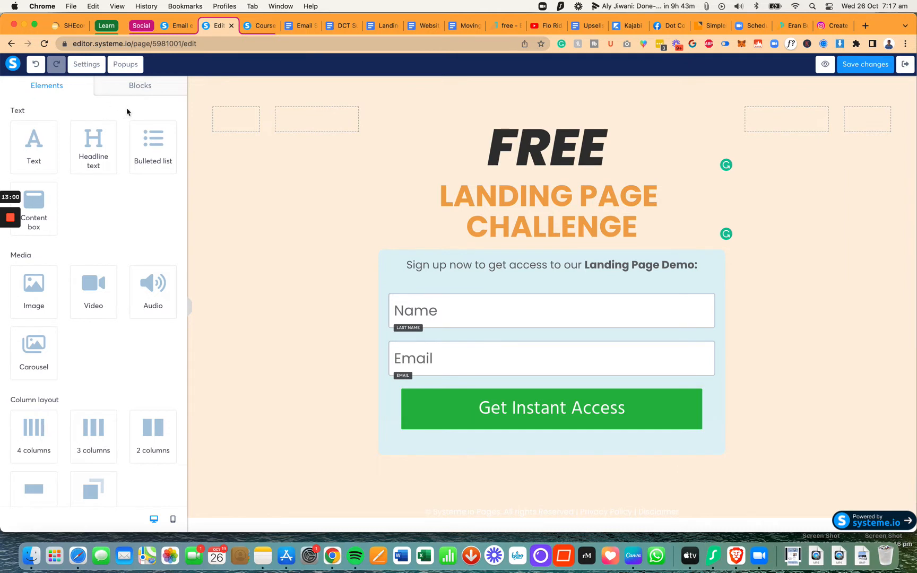
click(27, 64)
click(279, 183)
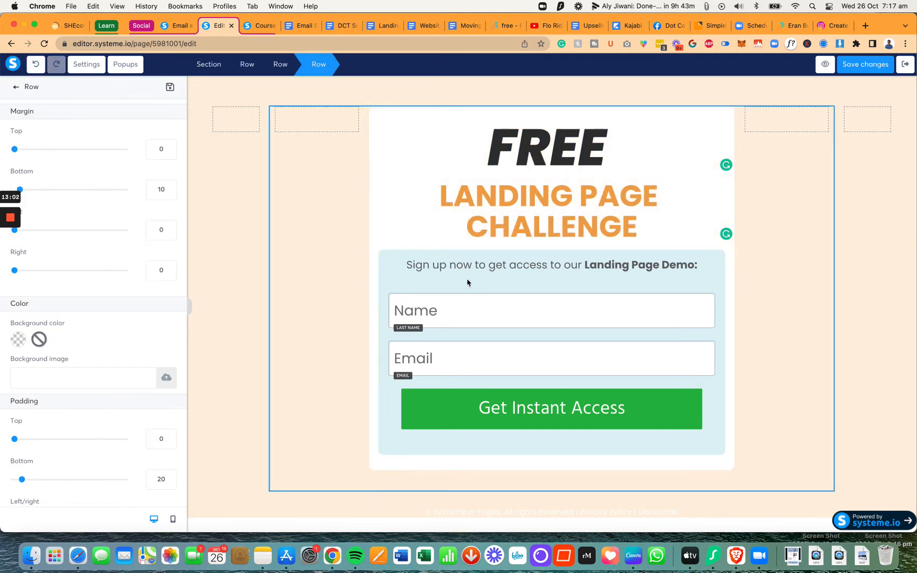
Step: Set the background color of the row holding the sign-up form to #FFF0DF
click(382, 300)
click(388, 265)
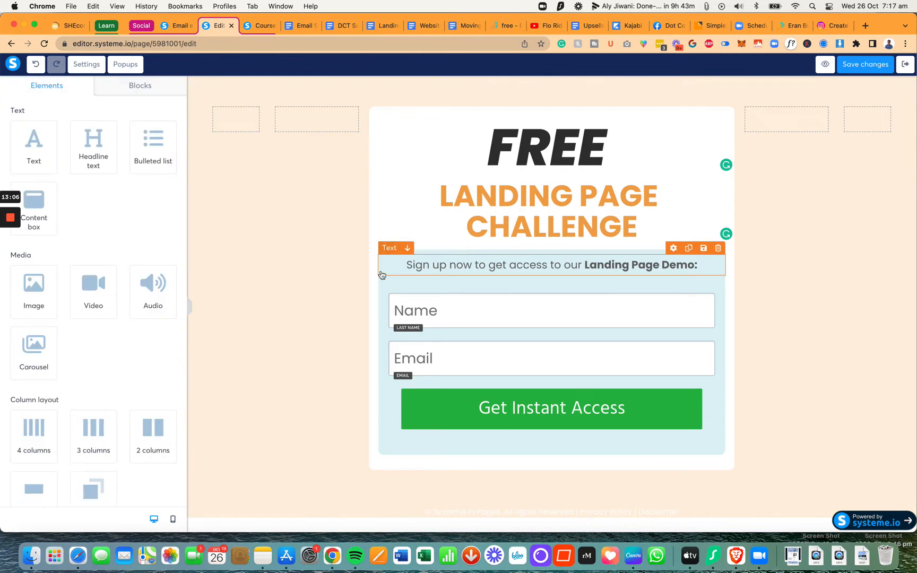
click(379, 276)
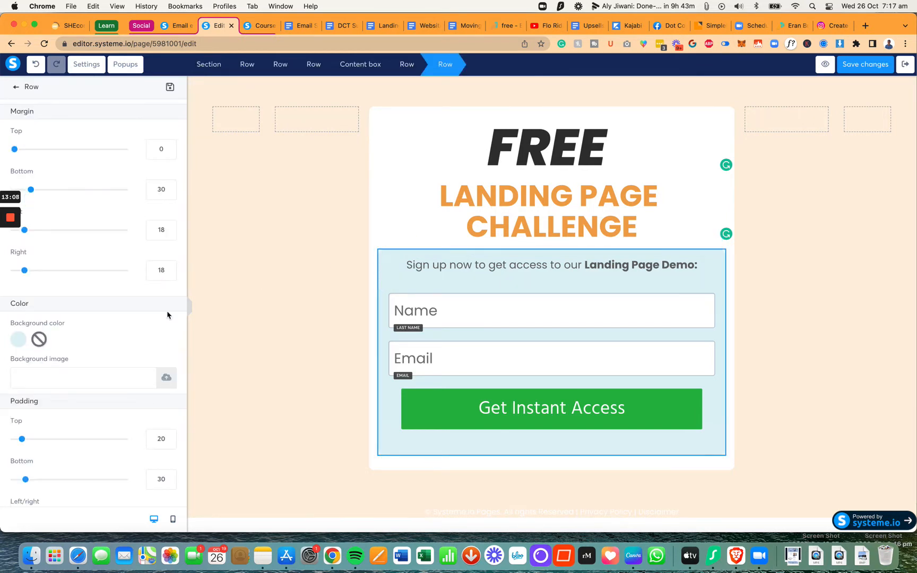
click(22, 345)
double_click(93, 394)
text(#fff0df)
click(319, 364)
click(319, 364)
Step: Select the "Get Instant Access" button and fetch the Primary color code #F1A54D from the brand guide web page
click(447, 406)
key(super+grave)
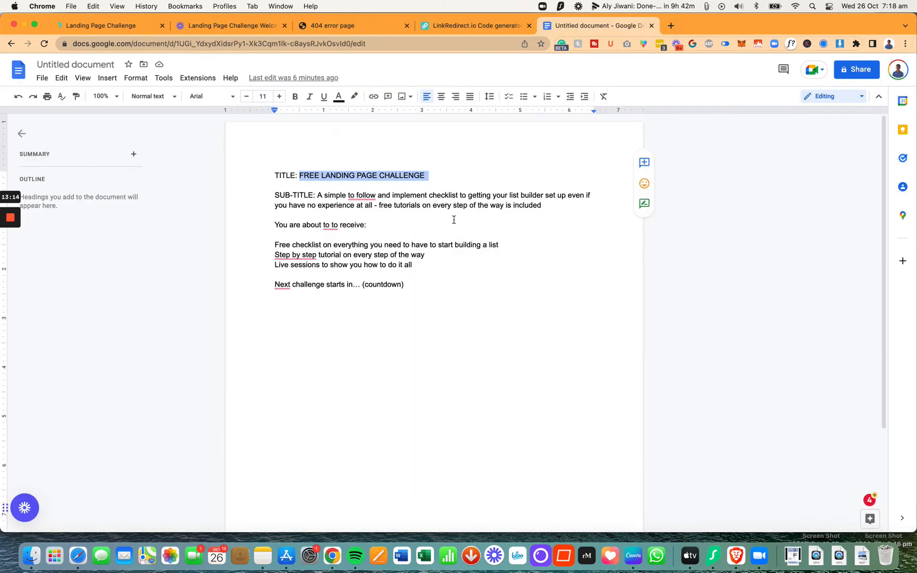
key(super+grave)
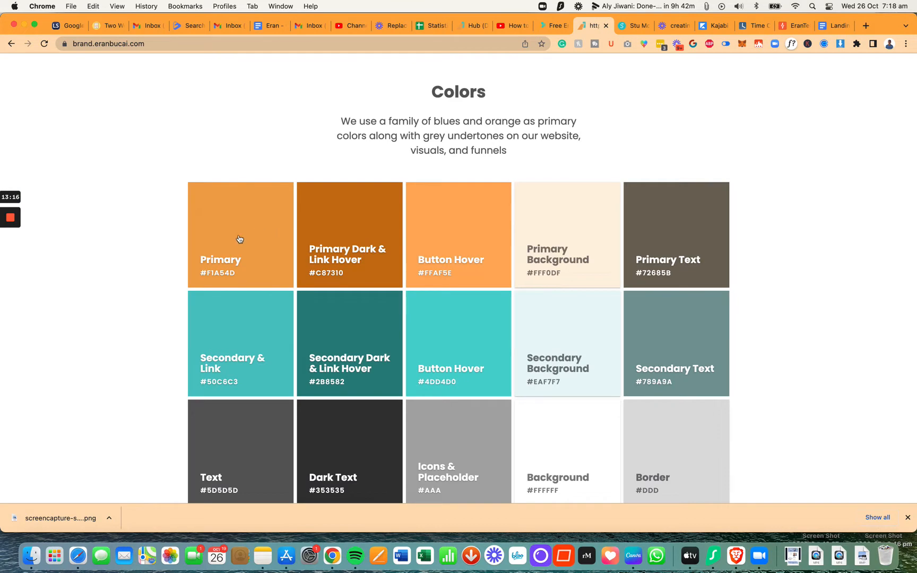
key(super+grave)
key(super+grave)
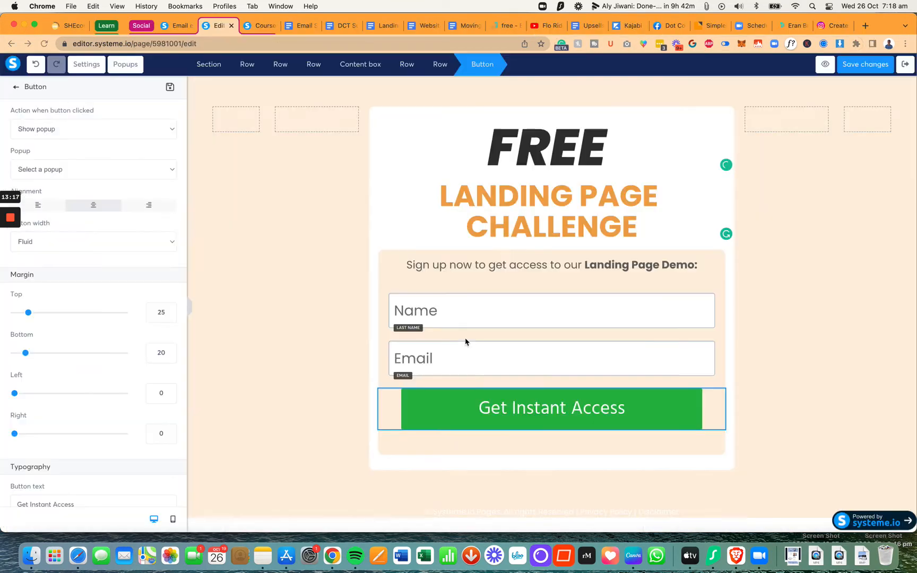
Step: Set the background color of the "Get Instant Access" button to the brand's Primary color, #F1A54D
click(435, 409)
click(402, 395)
scroll(59, 354, down, 8)
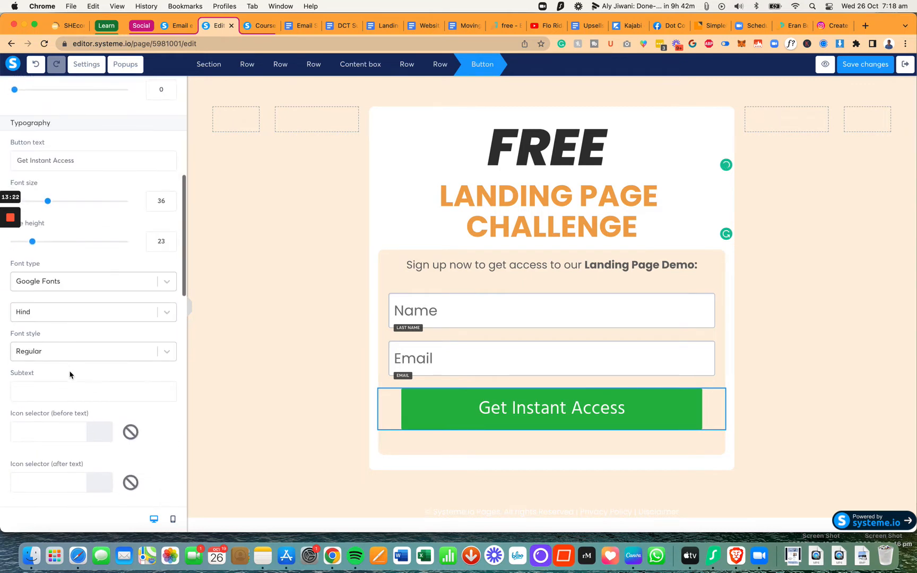
scroll(75, 439, down, 5)
click(20, 339)
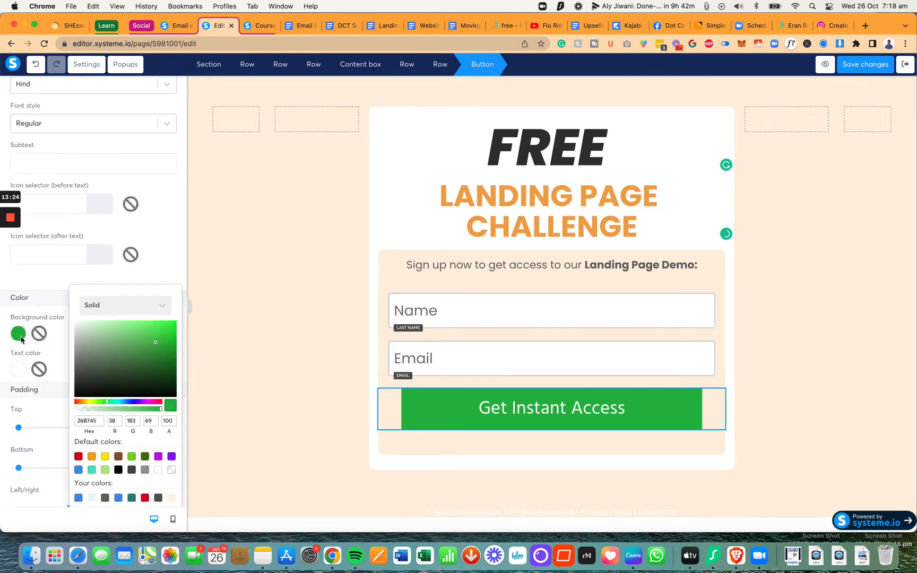
click(88, 420)
text(#F1A54D)
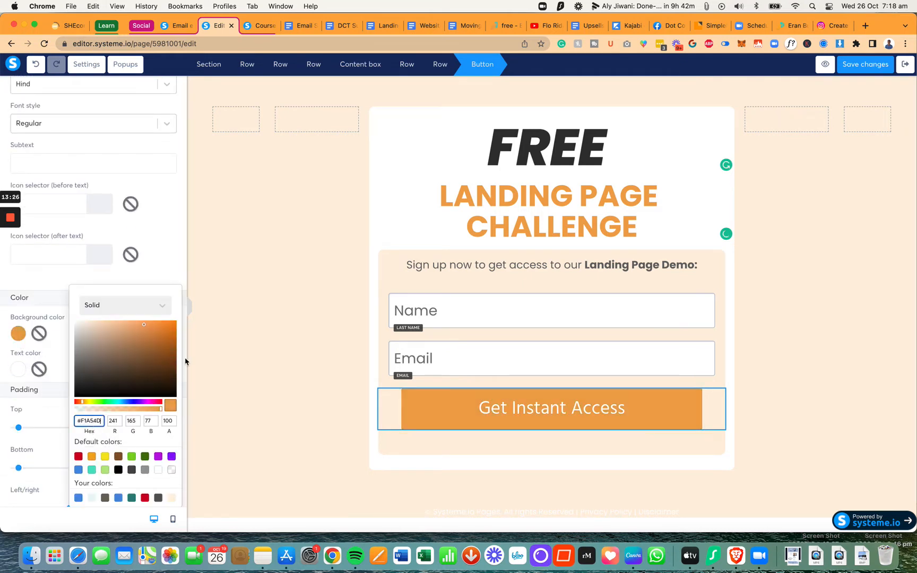
click(68, 211)
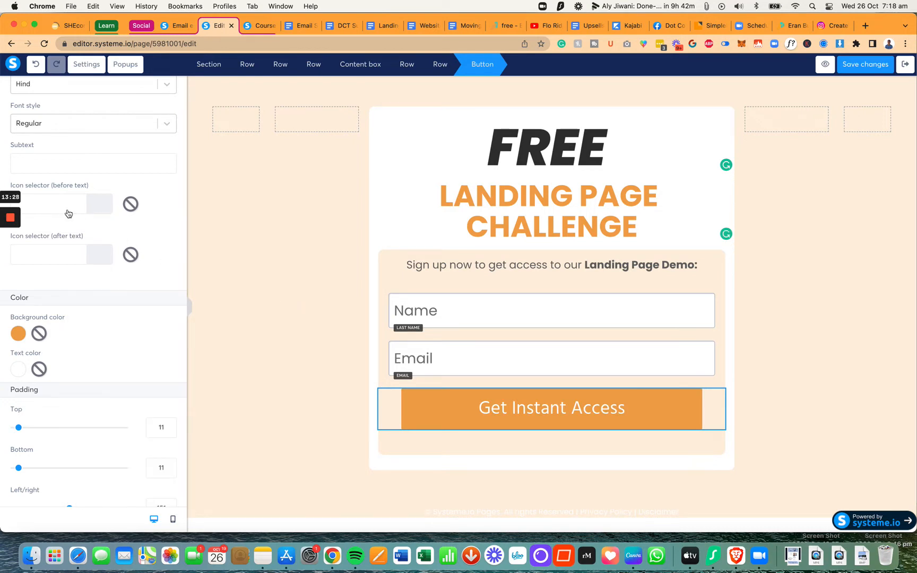
Step: Add the arrow-alt-circle-right icon before the text of the "Get Instant Access" button
click(69, 212)
text(arrow)
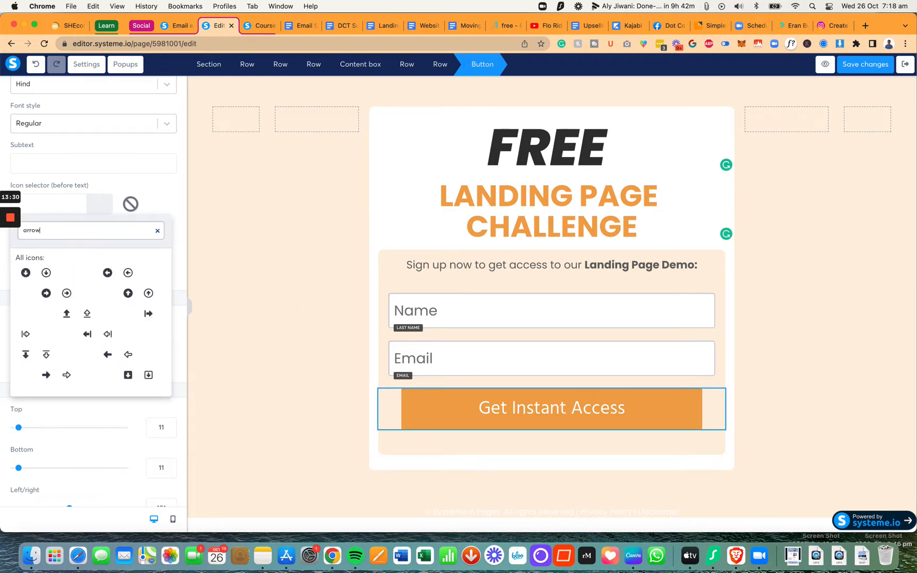
click(46, 293)
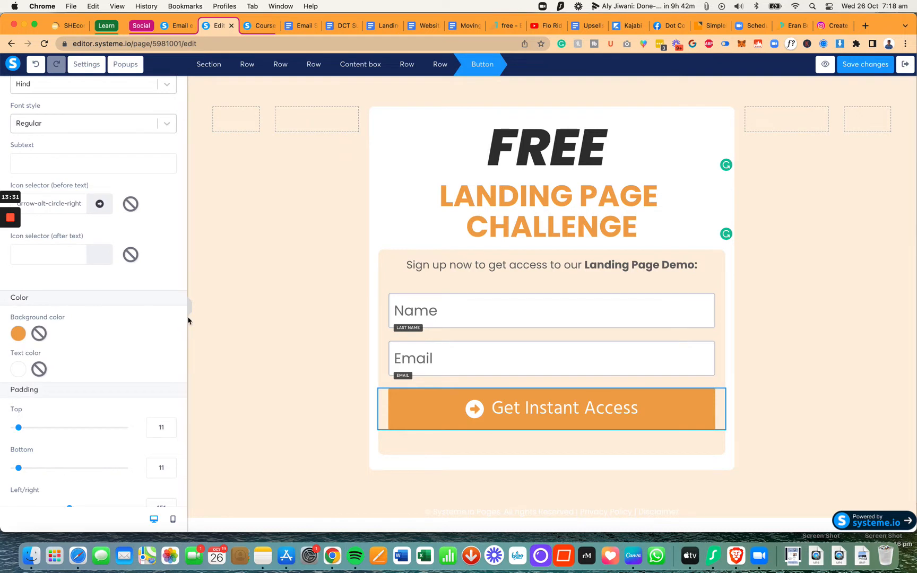
scroll(143, 356, down, 10)
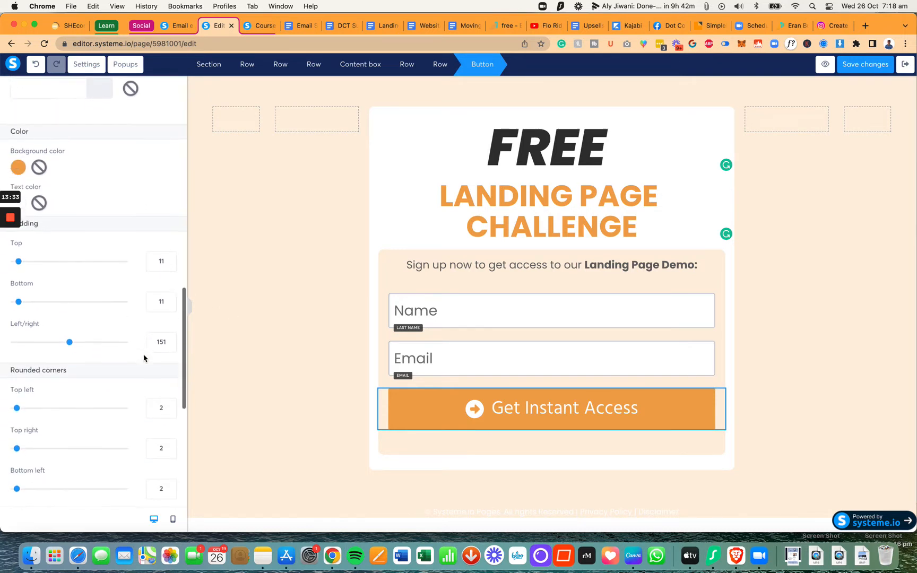
scroll(64, 398, up, 5)
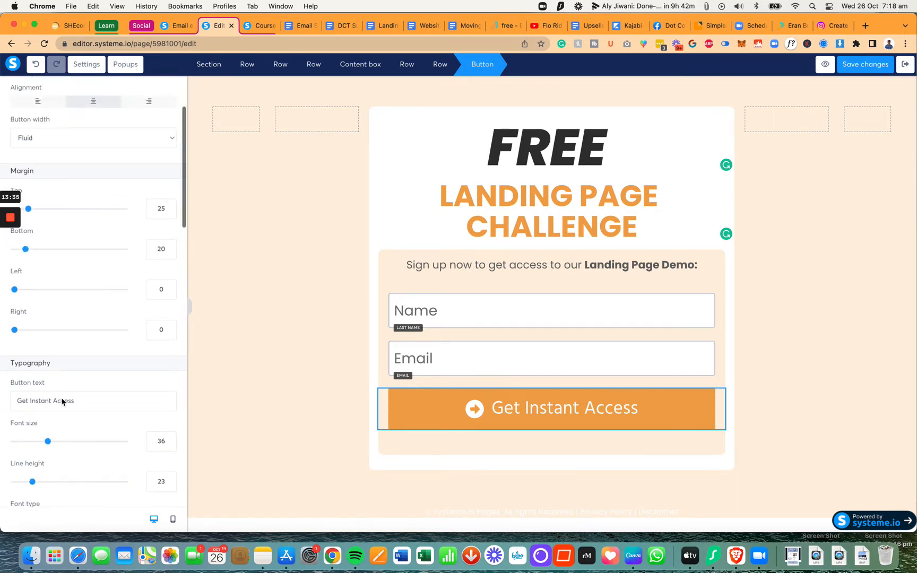
click(88, 242)
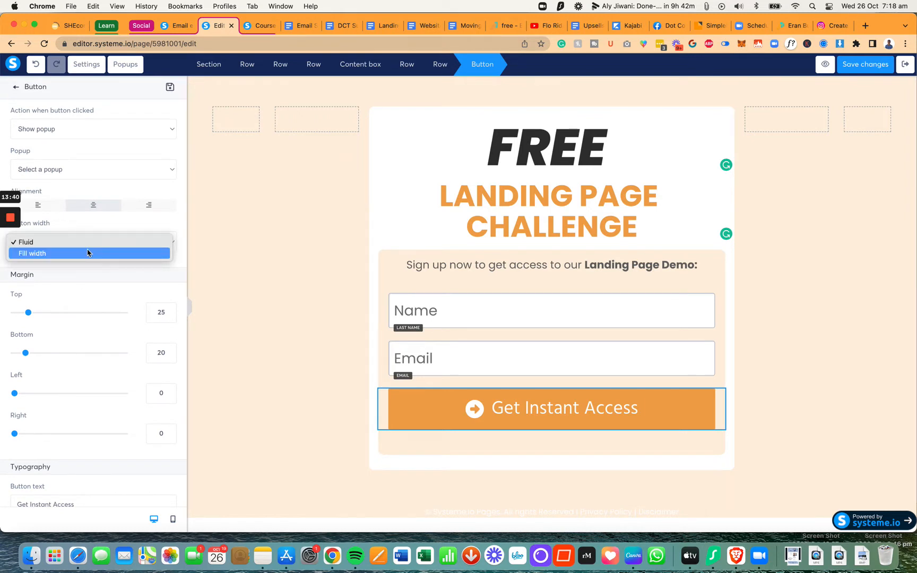
click(172, 296)
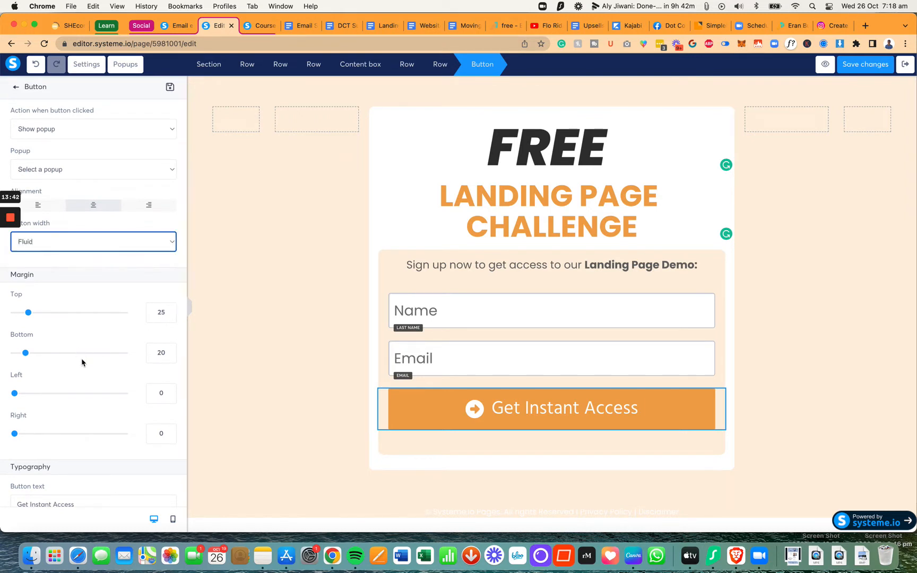
Step: Set the button's padding to 10 at the top and bottom and 45 on the left/right
scroll(80, 355, down, 10)
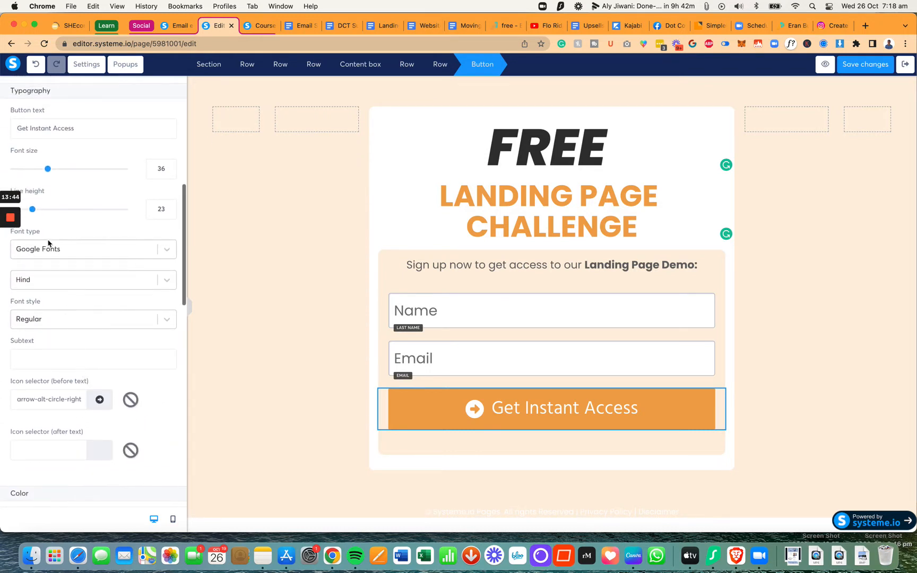
scroll(82, 356, down, 6)
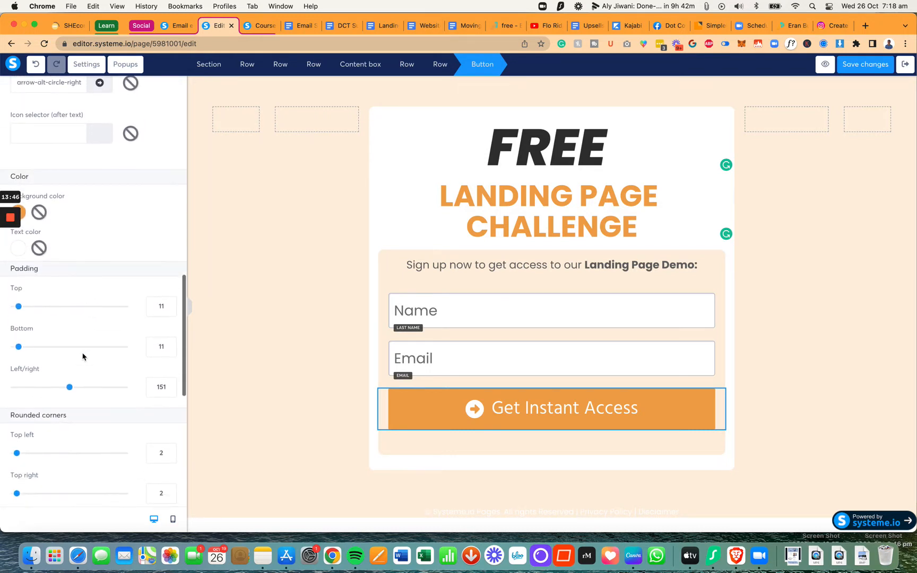
drag(68, 386, 32, 388)
click(170, 385)
click(170, 384)
click(170, 384)
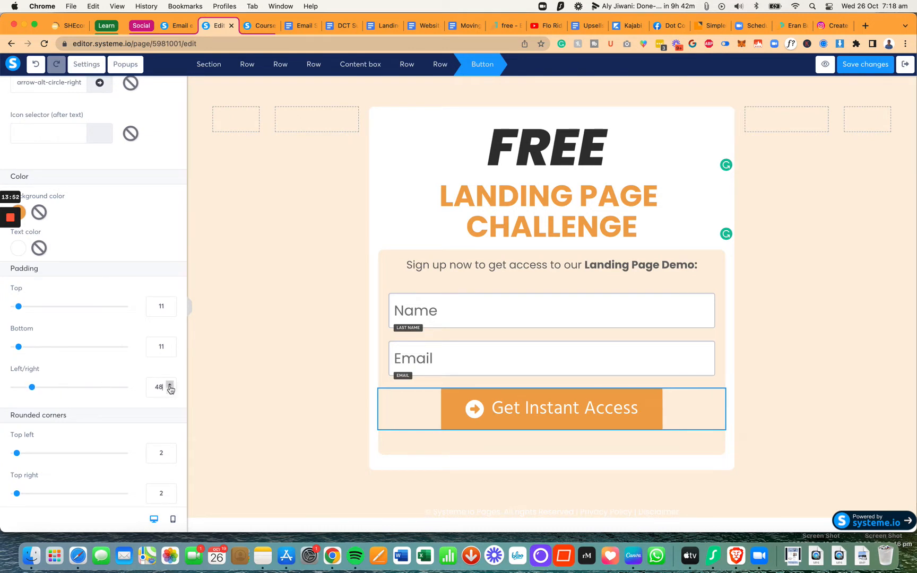
click(170, 386)
click(170, 349)
click(171, 310)
drag(169, 393, 171, 395)
click(170, 386)
click(170, 385)
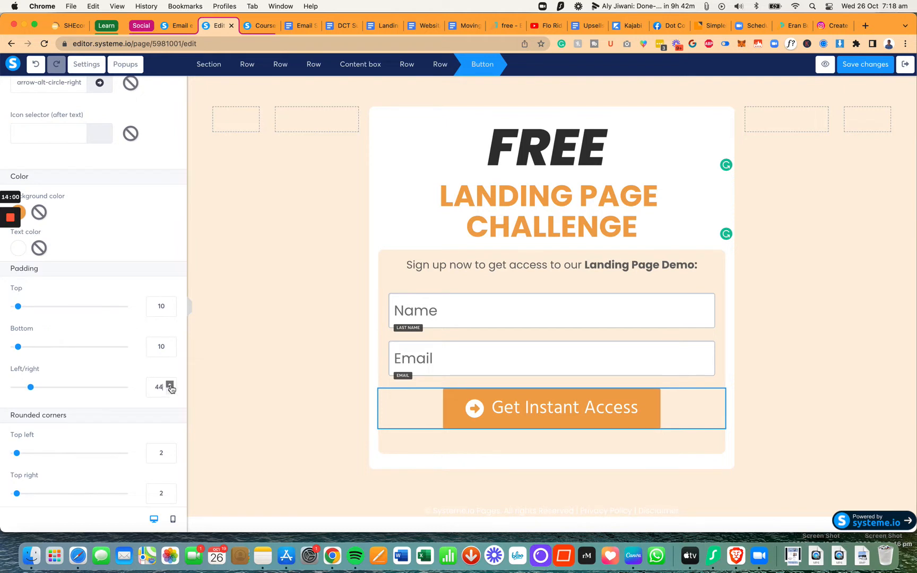
click(170, 386)
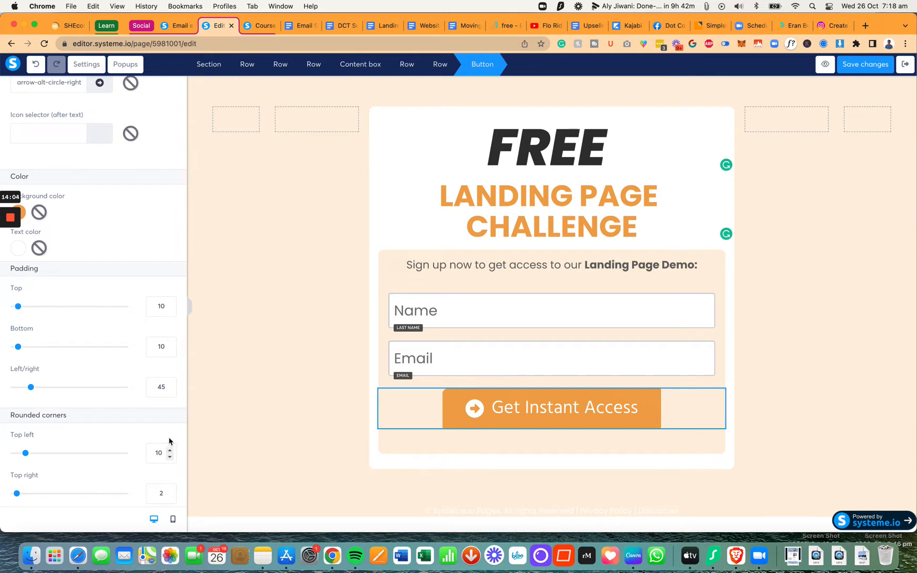
Step: Set the button's top right, bottom left and bottom right rounded corners to 10
scroll(169, 446, down, 5)
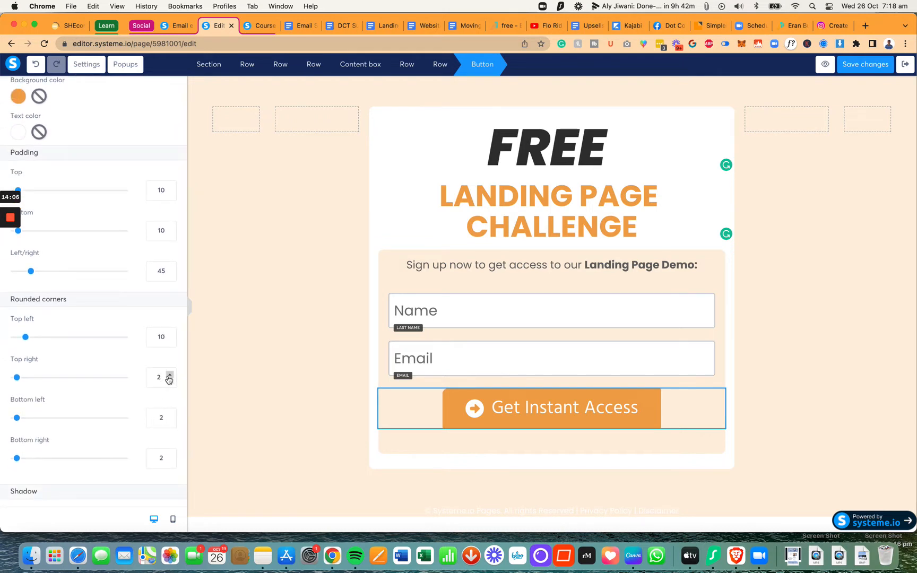
click(158, 378)
text(10)
click(159, 418)
text(10)
click(165, 455)
text(10)
Step: Apply a shadow to the "Get Instant Access" button and deselect it
scroll(141, 436, down, 4)
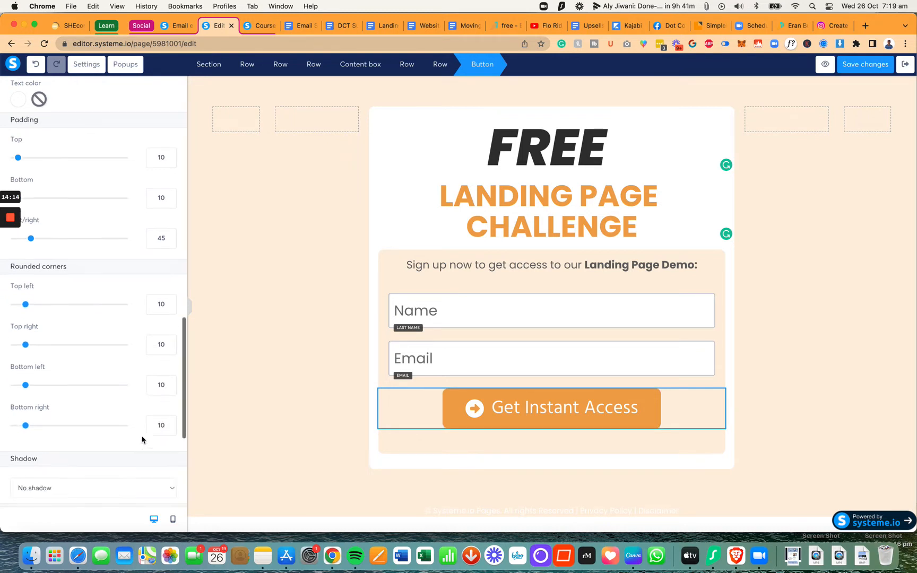
click(127, 420)
click(114, 454)
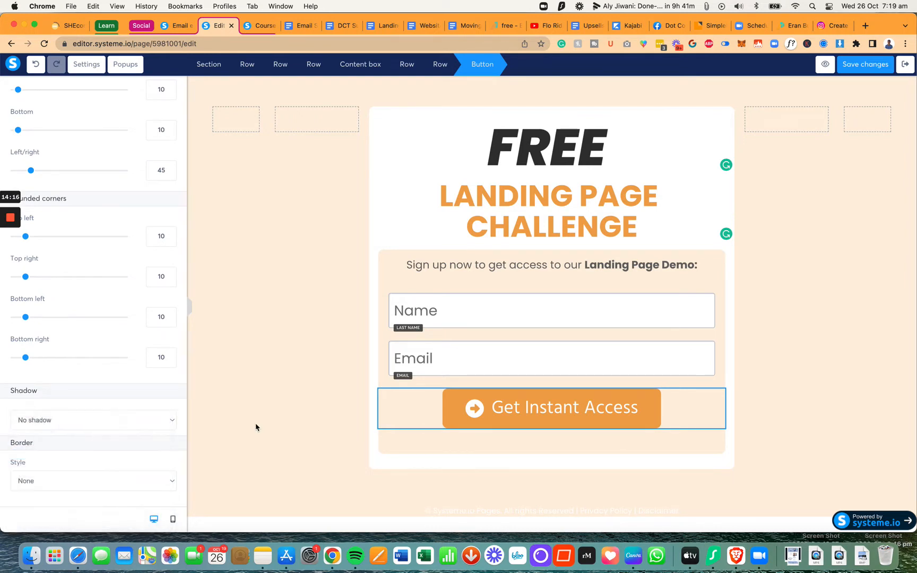
click(325, 433)
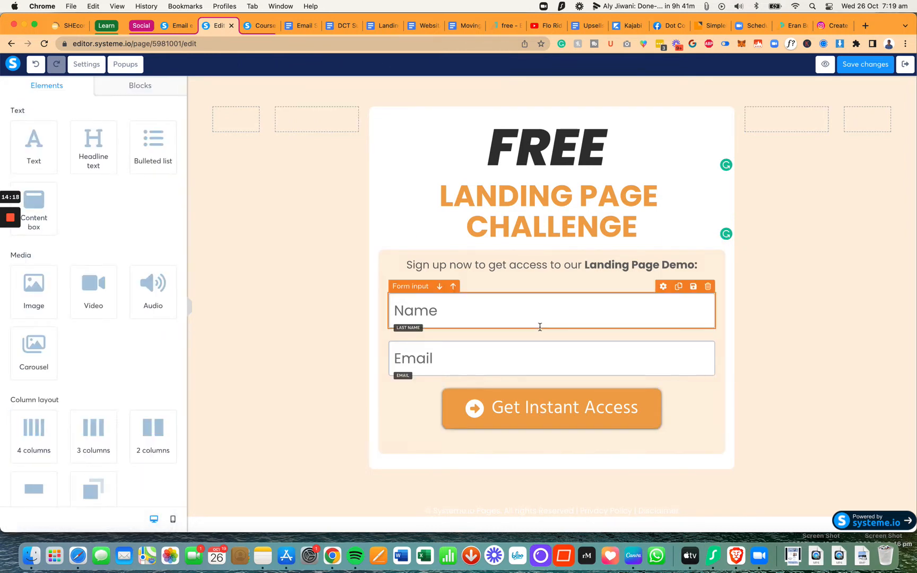
Step: Set the "Get Instant Access" button's click action to Send form and review the redirection options after contact registration
click(584, 403)
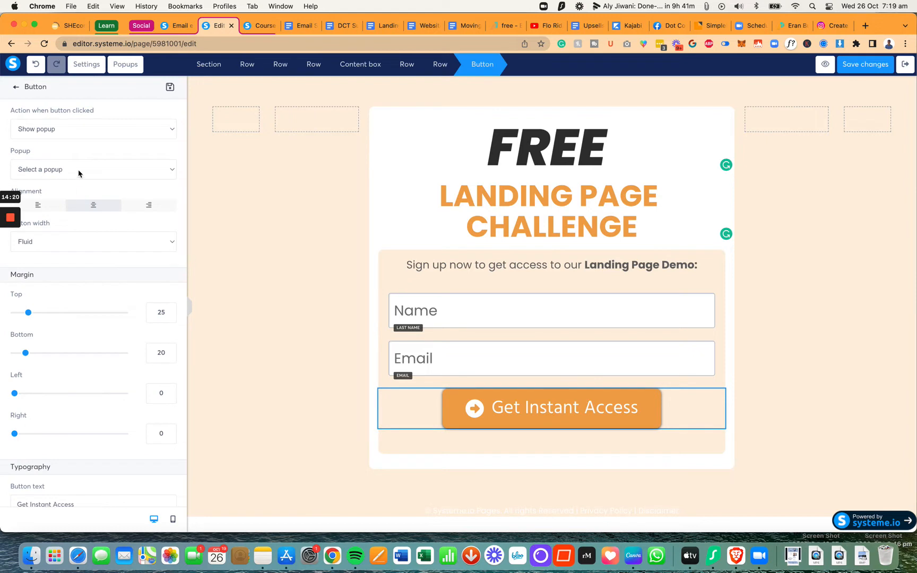
click(92, 138)
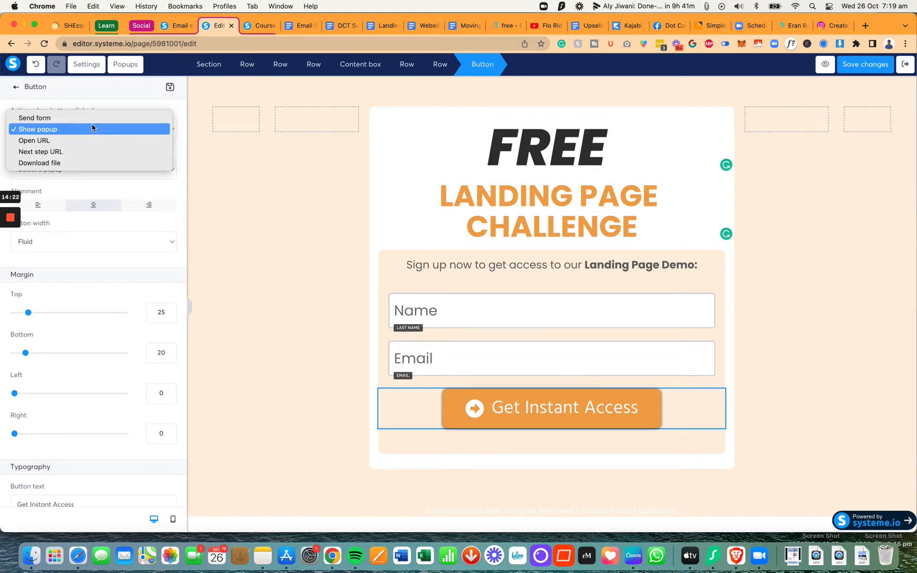
click(93, 122)
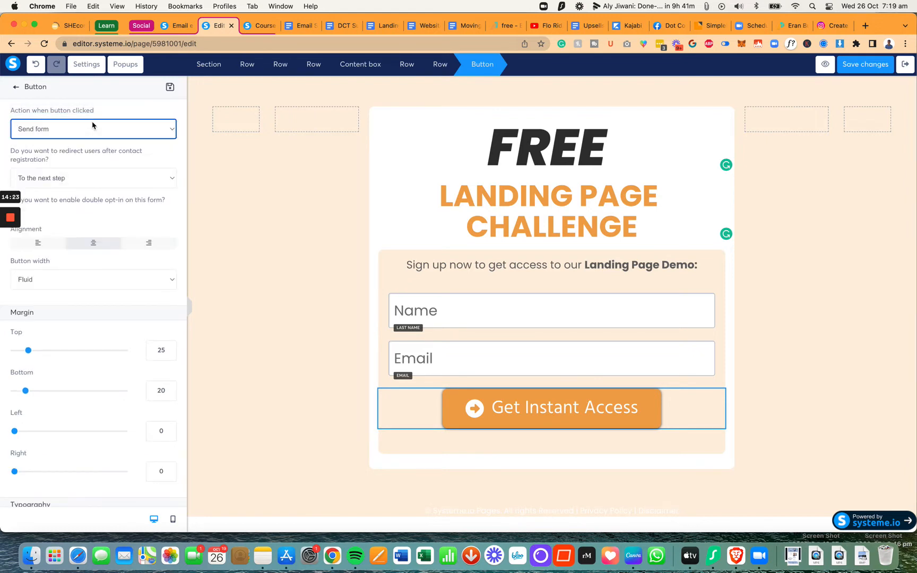
click(81, 186)
click(81, 179)
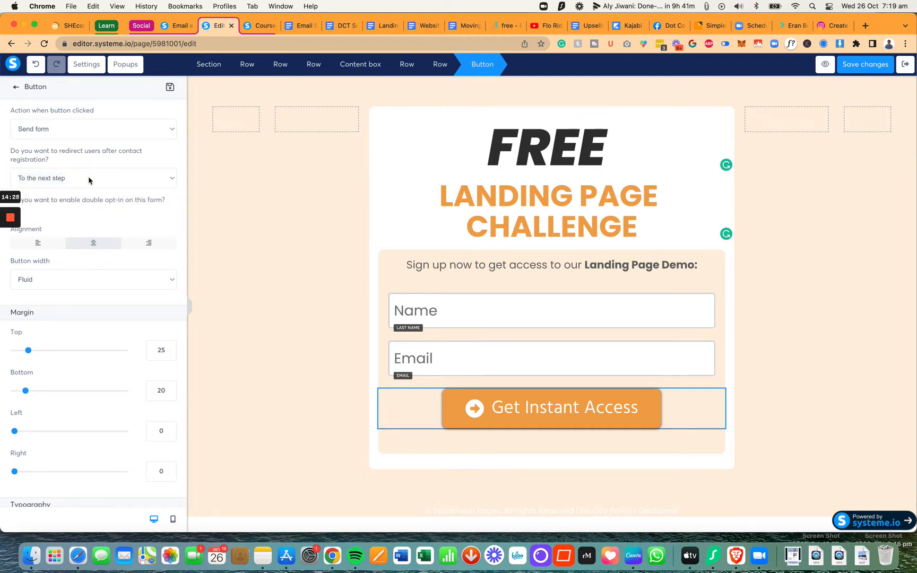
click(89, 181)
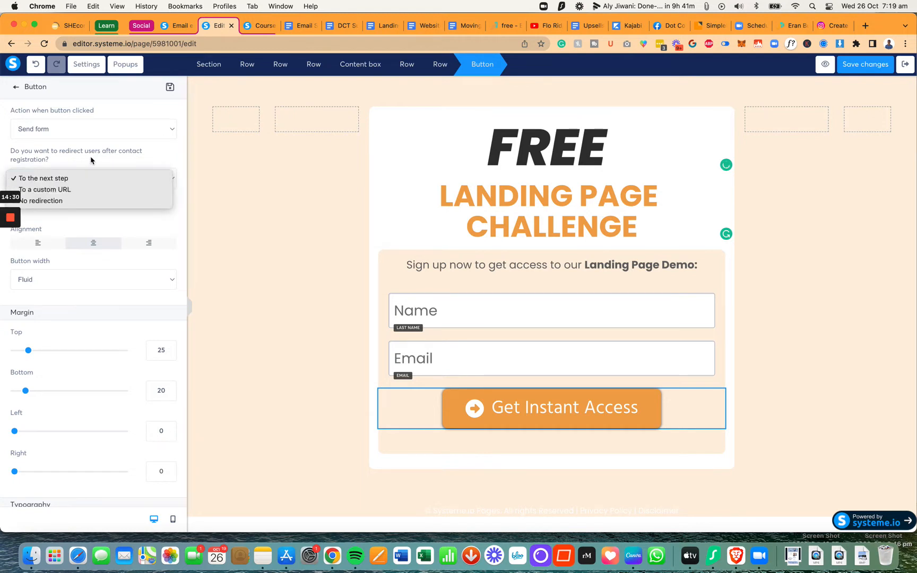
click(90, 158)
scroll(99, 223, down, 5)
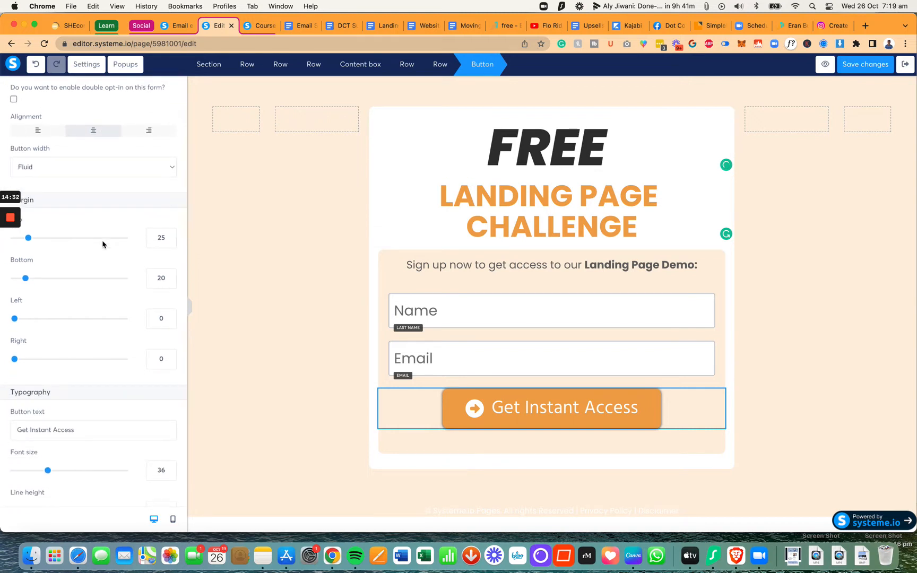
scroll(104, 245, down, 3)
click(478, 310)
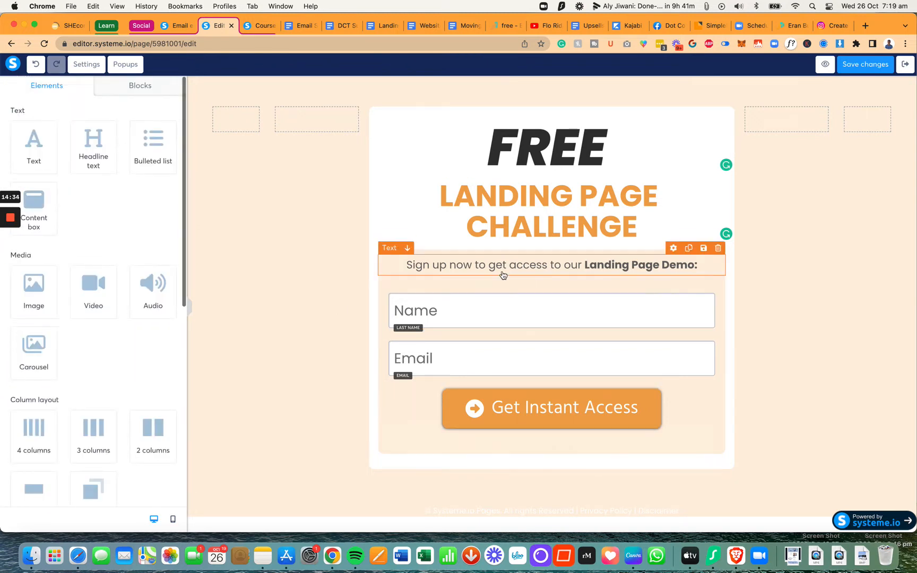
Step: Replace the text line above the form fields with "Sign up for the Landing Page Challenge and receive instant access to:"
click(519, 270)
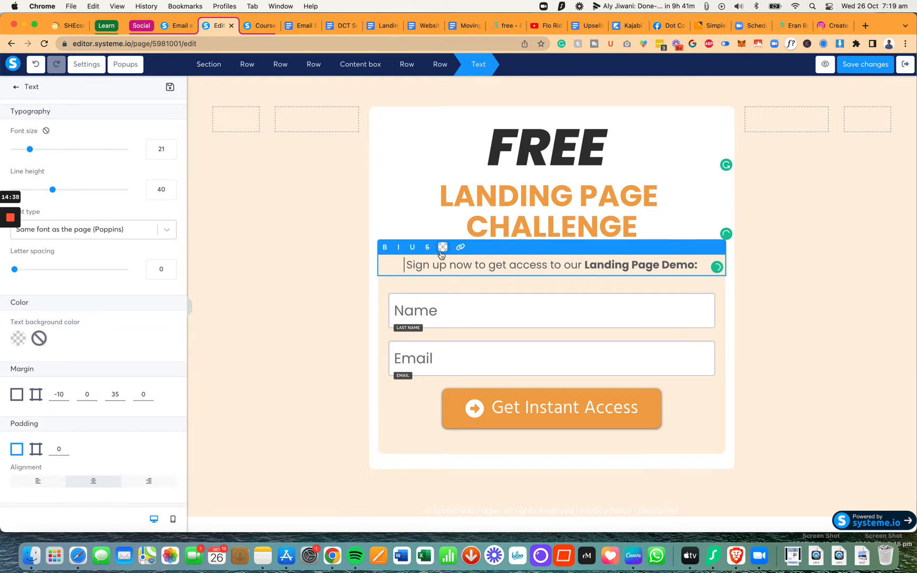
click(410, 185)
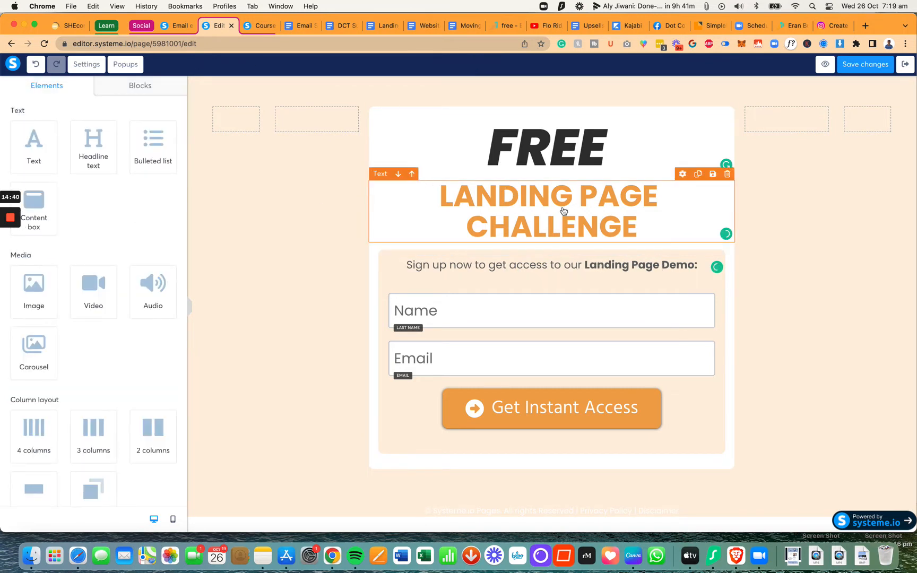
click(639, 228)
click(638, 224)
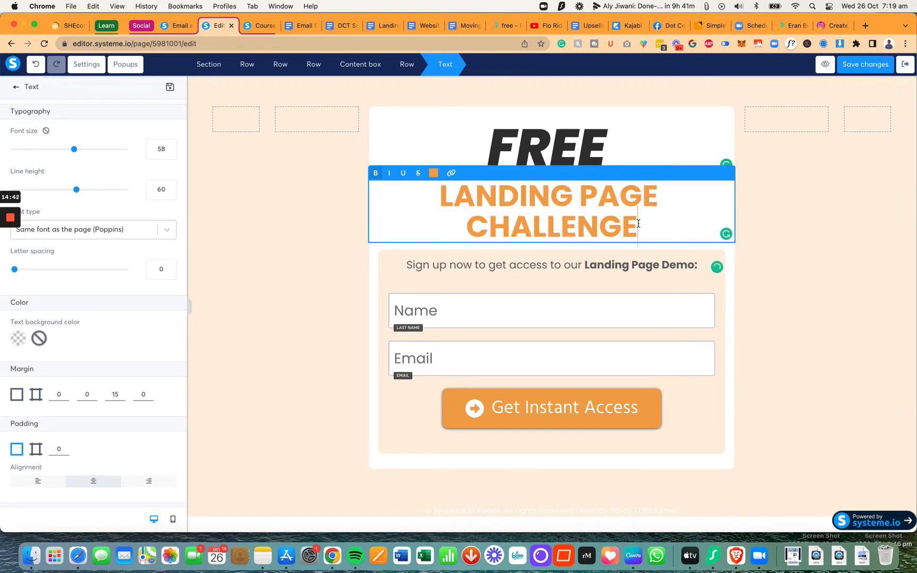
click(537, 274)
click(491, 266)
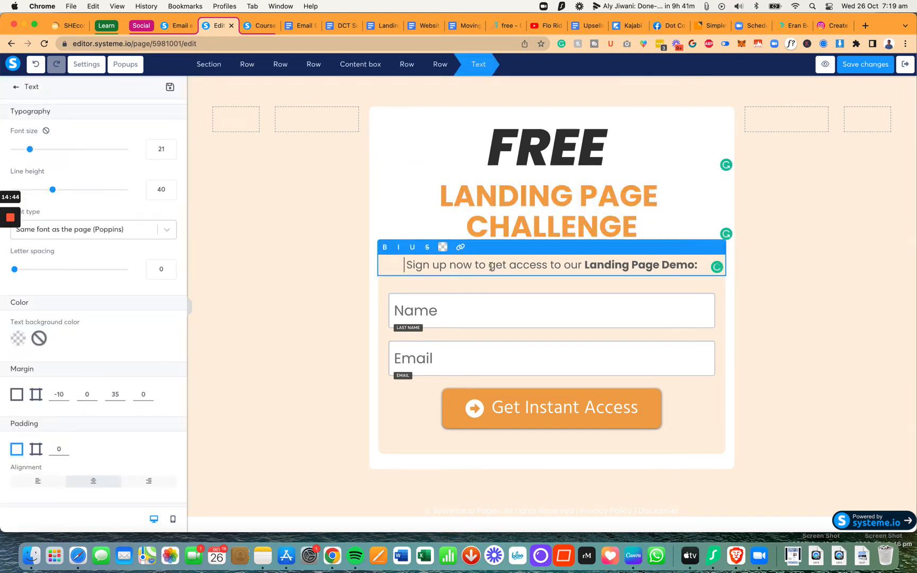
text(Sign up f)
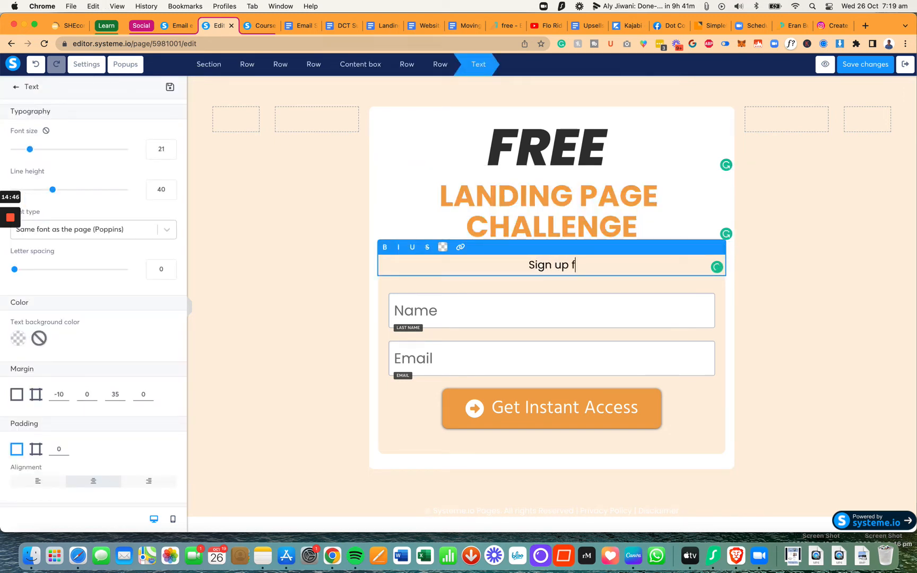
text(or the Landing Page )
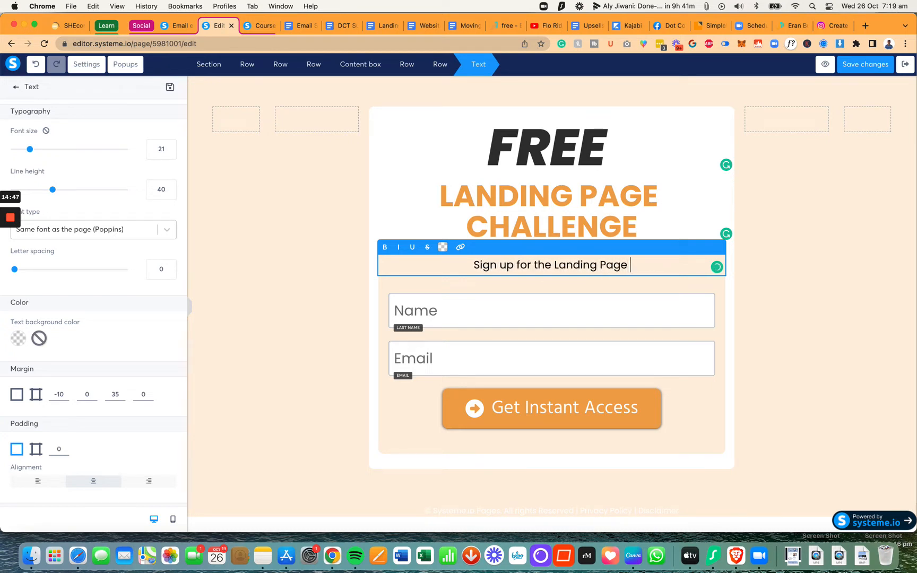
text(Challenge and recei)
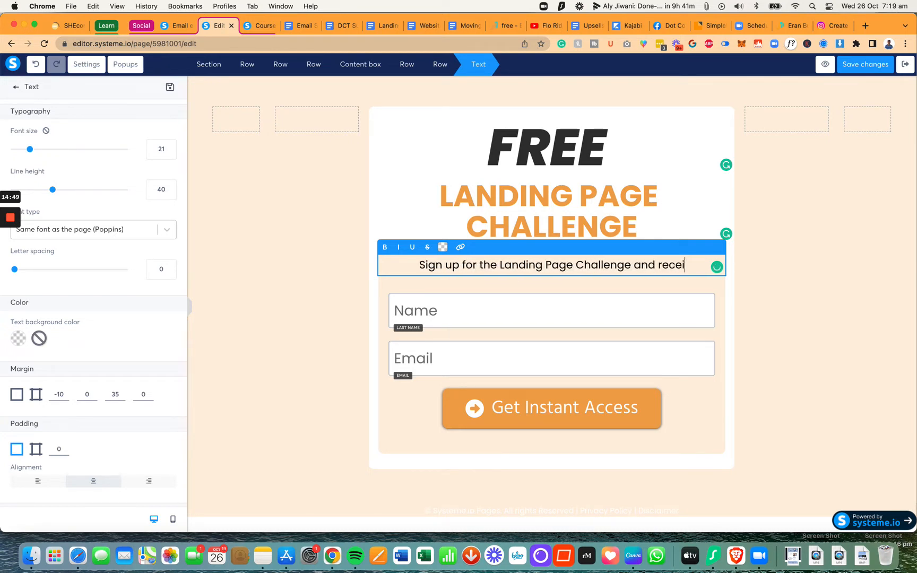
text(ve instant access to:)
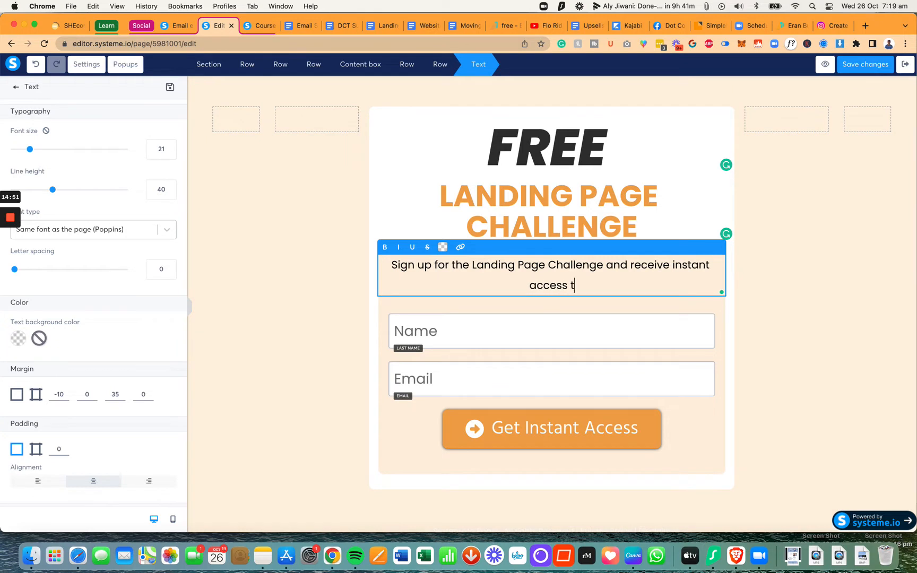
Step: Increase the font size of the sign-up line above the form to 30
click(169, 146)
click(170, 146)
click(170, 147)
click(170, 146)
click(169, 146)
click(170, 146)
click(170, 146)
click(170, 146)
click(169, 146)
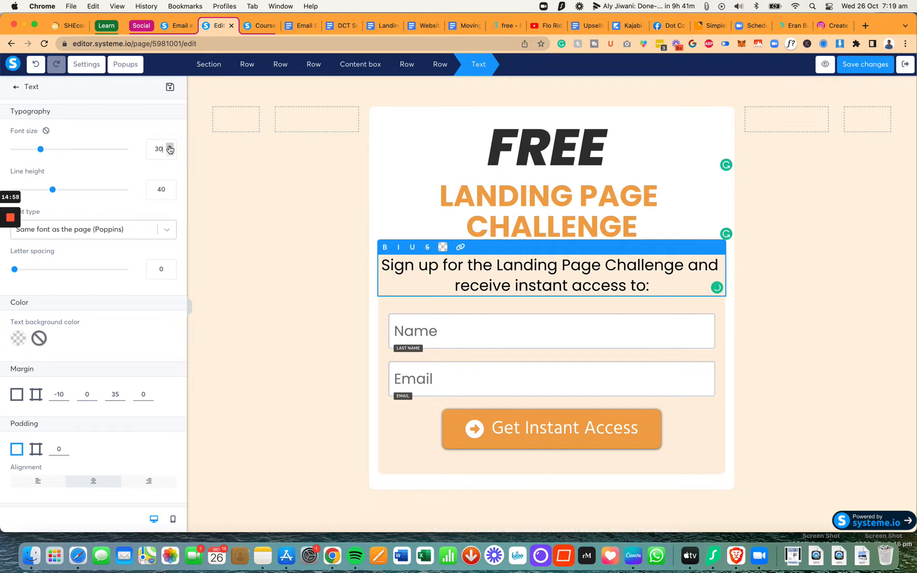
Step: Switch the margin of the sign-up text above the form to one uniform value for all sides
click(170, 146)
click(169, 152)
scroll(146, 283, down, 1)
scroll(146, 285, down, 3)
mouse_move(19, 307)
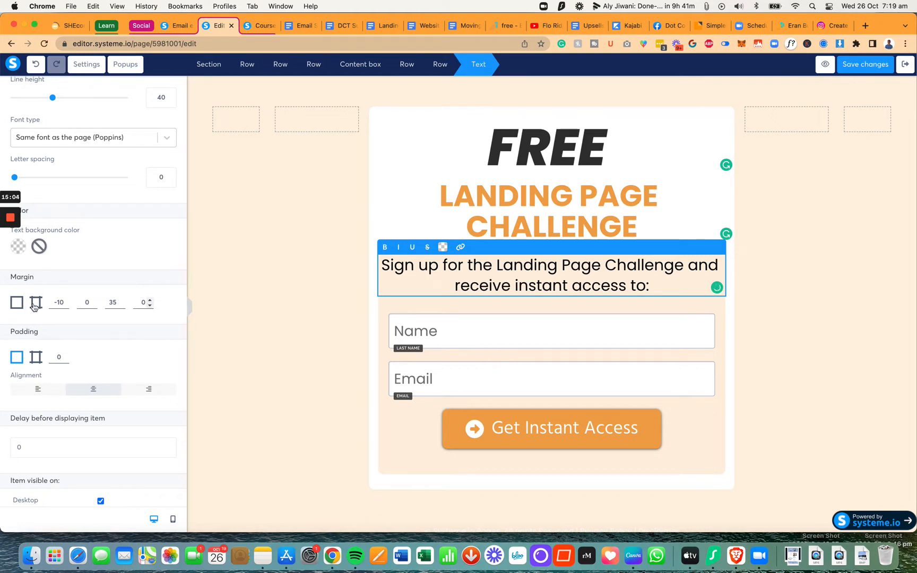
click(15, 306)
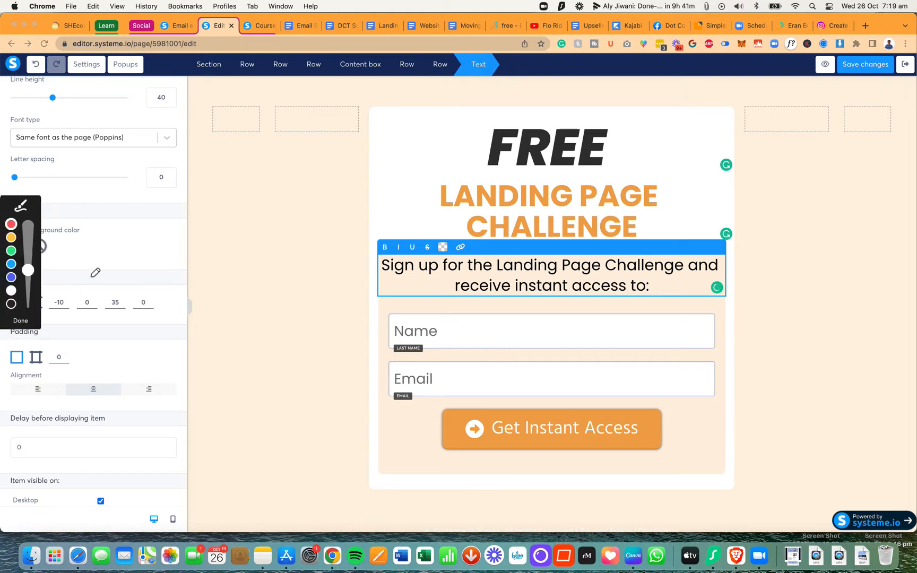
key(Escape)
click(85, 324)
scroll(85, 324, down, 2)
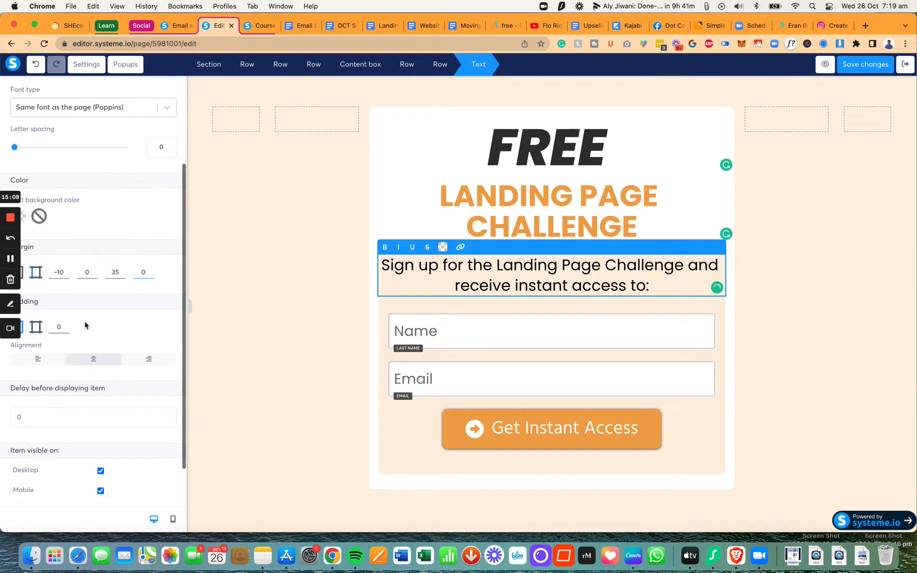
scroll(85, 325, up, 2)
scroll(85, 325, up, 3)
click(16, 389)
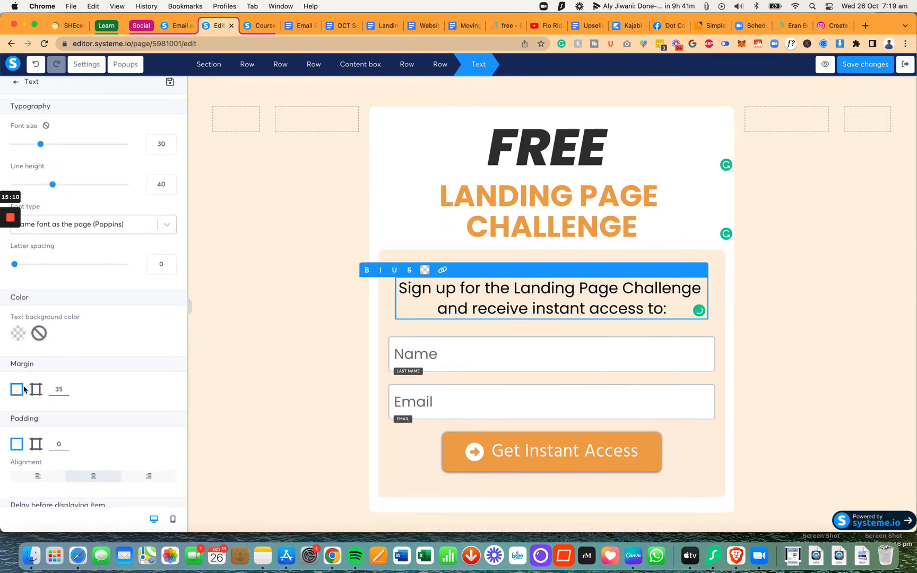
Step: Increase the sign-up text's uniform margin to 40 and deselect the text
click(65, 387)
click(65, 387)
click(65, 387)
click(65, 387)
click(66, 387)
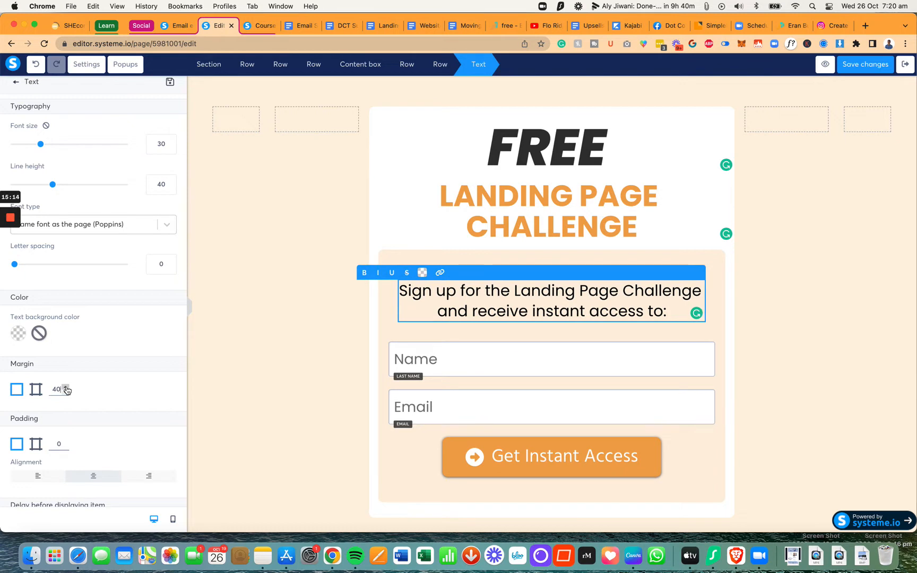
click(345, 365)
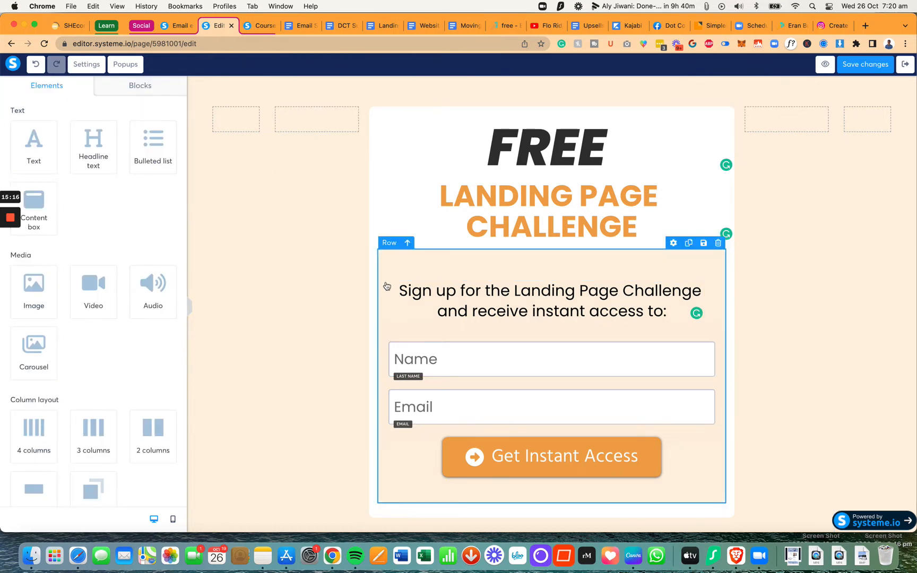
Step: Set the left and right margins of the Name form field to 40
click(386, 286)
click(395, 358)
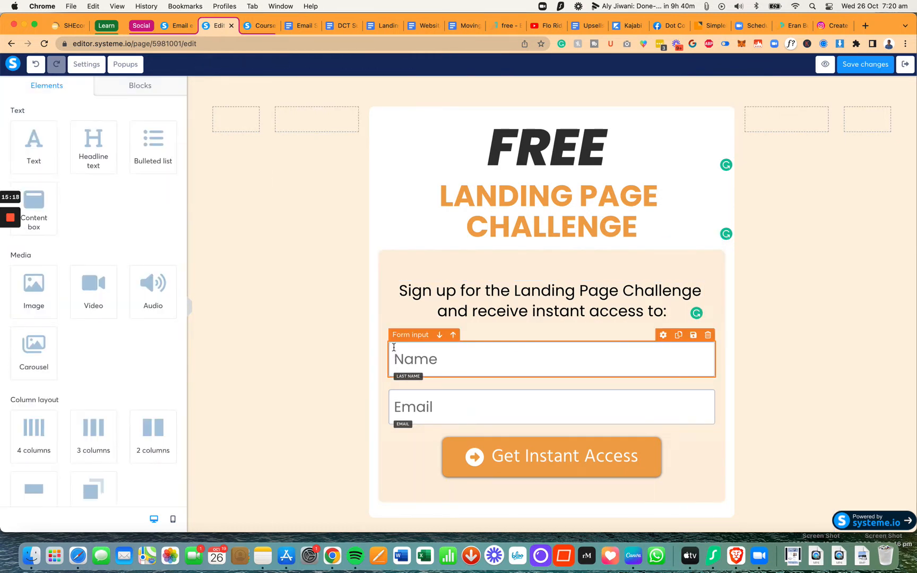
scroll(135, 342, down, 1)
scroll(136, 342, down, 4)
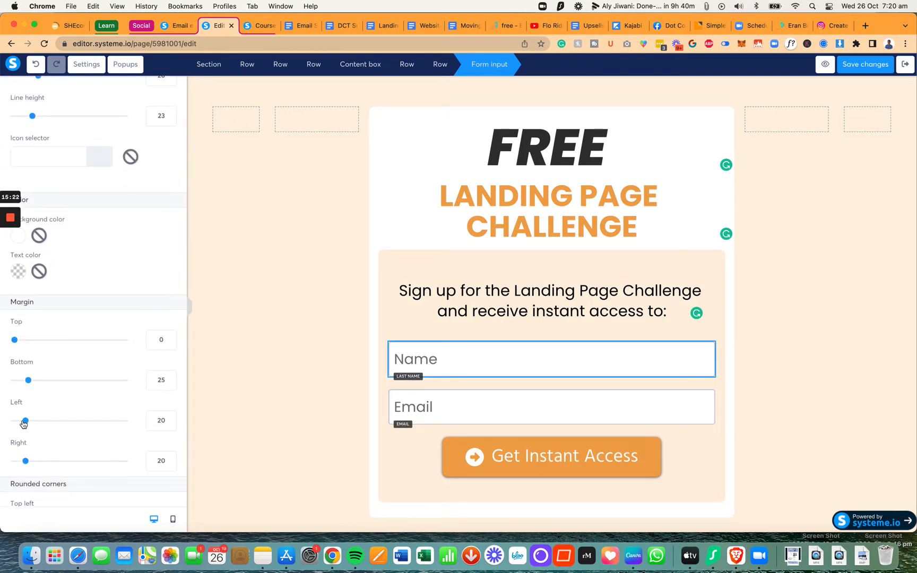
drag(25, 421, 37, 423)
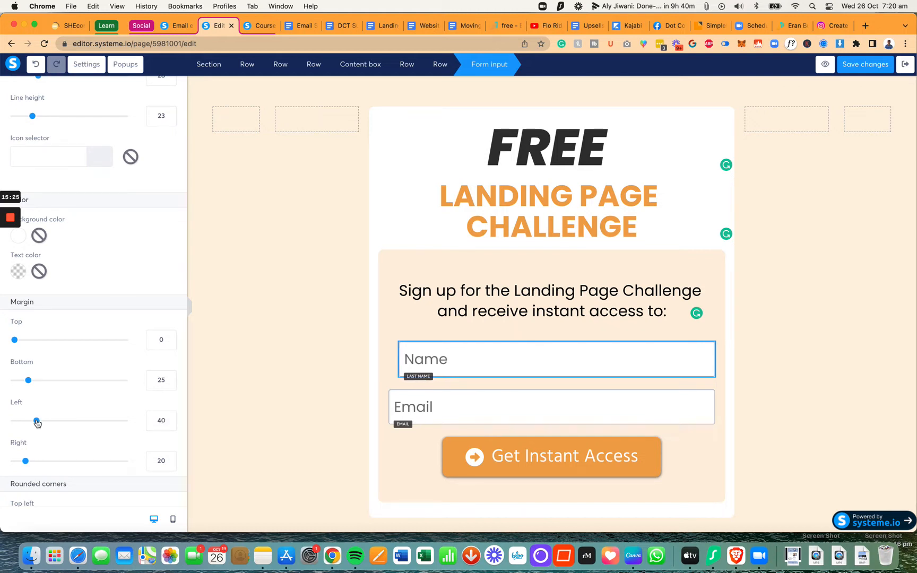
drag(28, 463, 36, 463)
Step: Set the Email form field's left and right margins to 40 and deselect the field
click(408, 402)
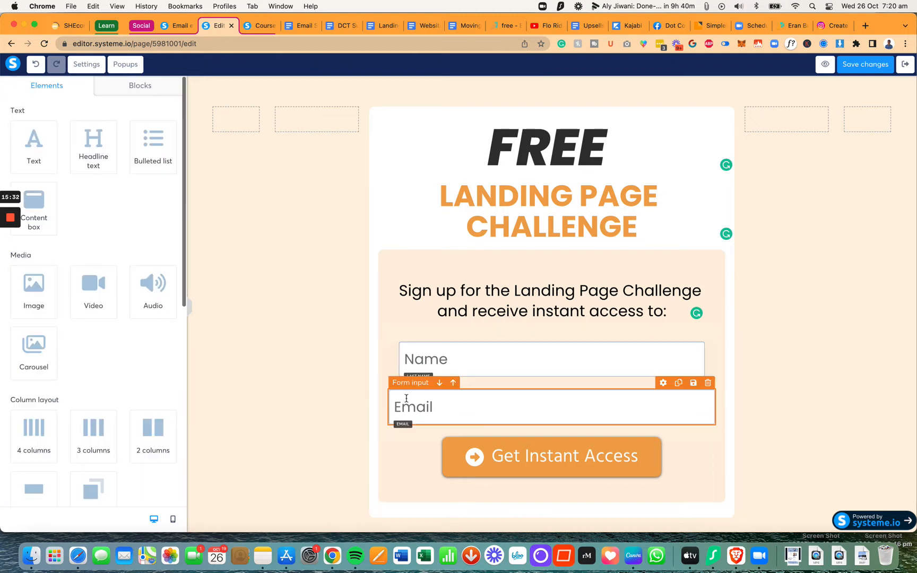
click(399, 397)
scroll(91, 438, down, 2)
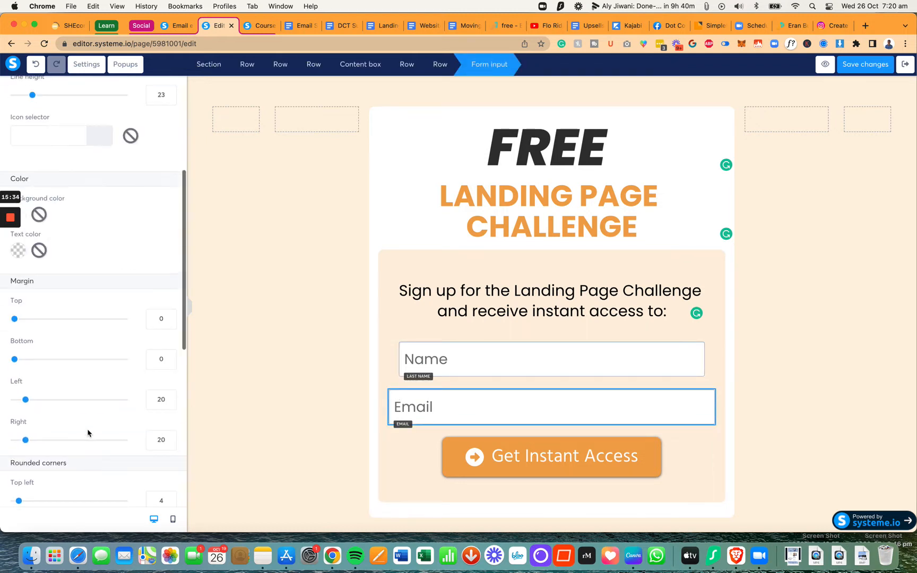
drag(25, 402, 36, 402)
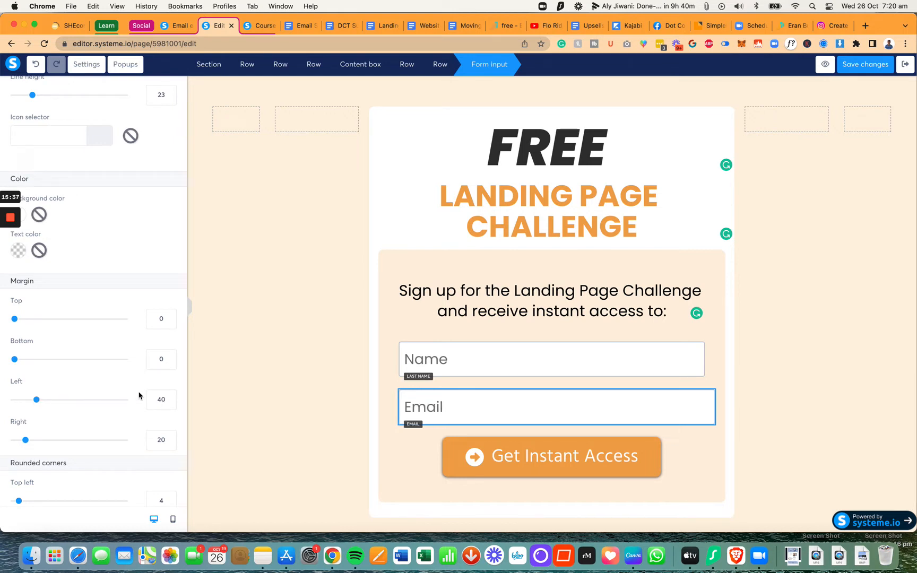
double_click(158, 441)
text(40)
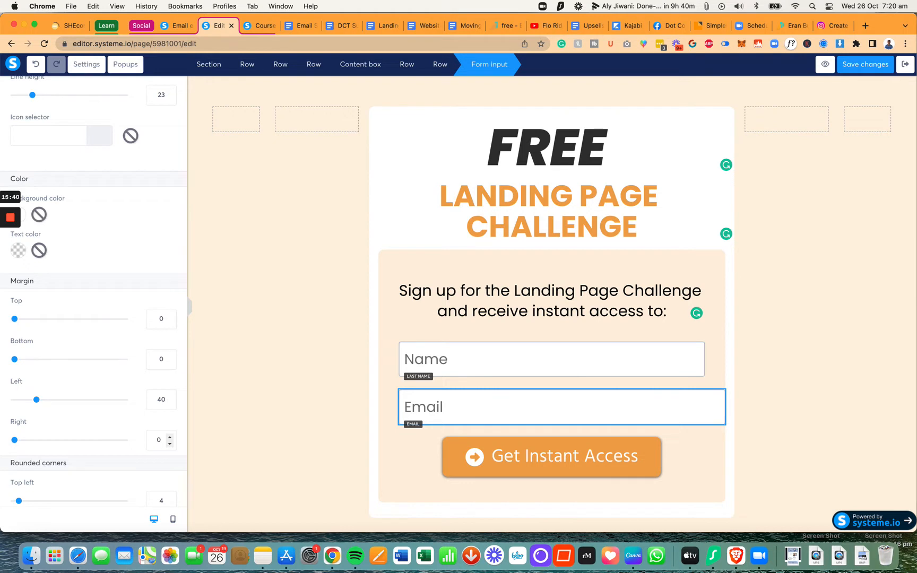
click(373, 424)
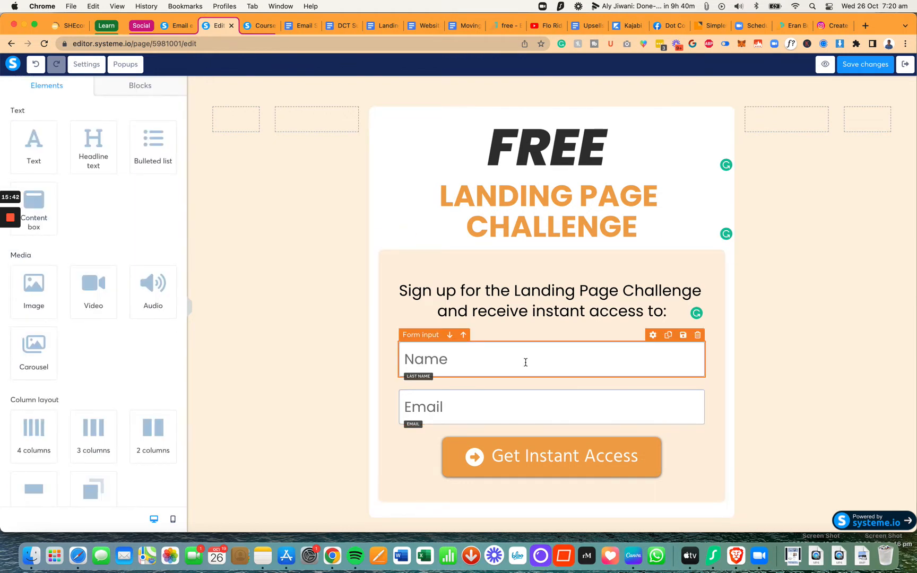
Step: Remove the background color of the whole page section
click(784, 399)
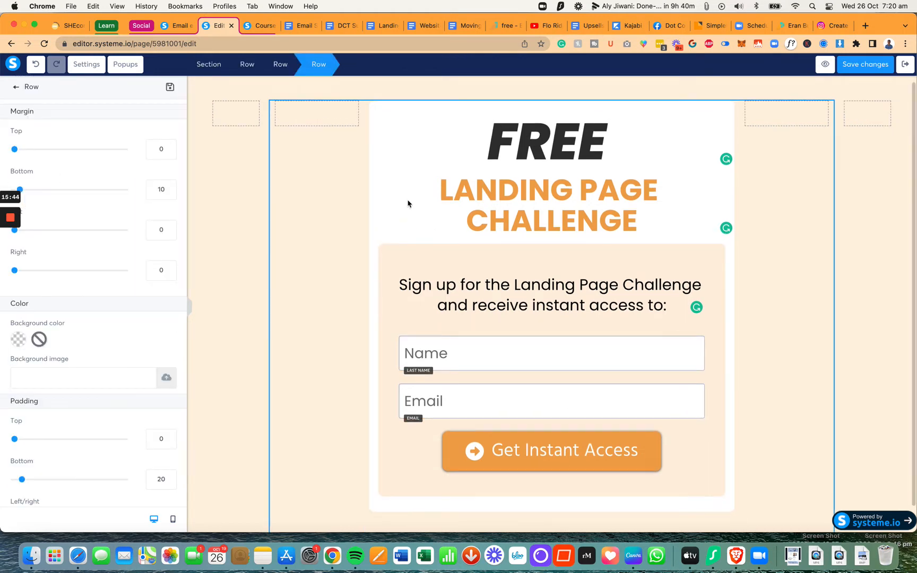
click(397, 193)
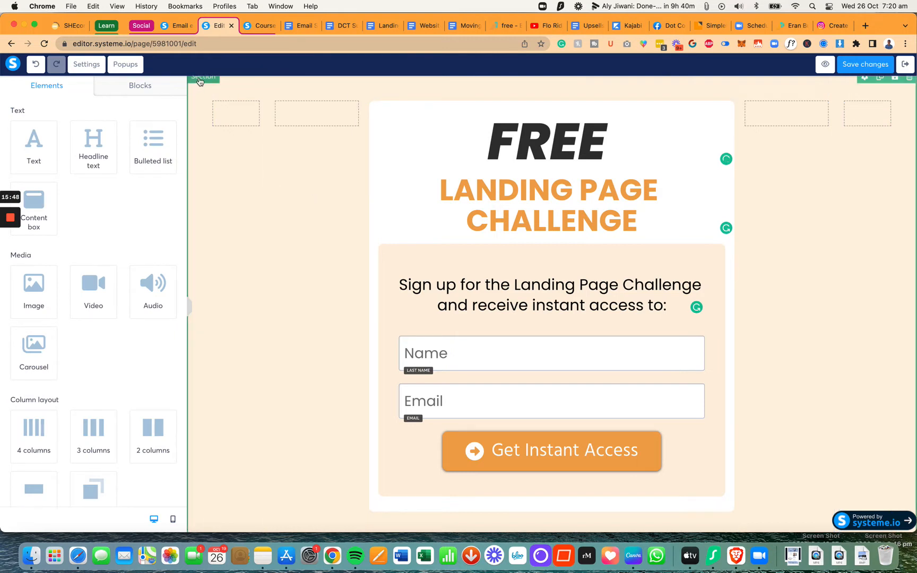
click(198, 86)
click(43, 341)
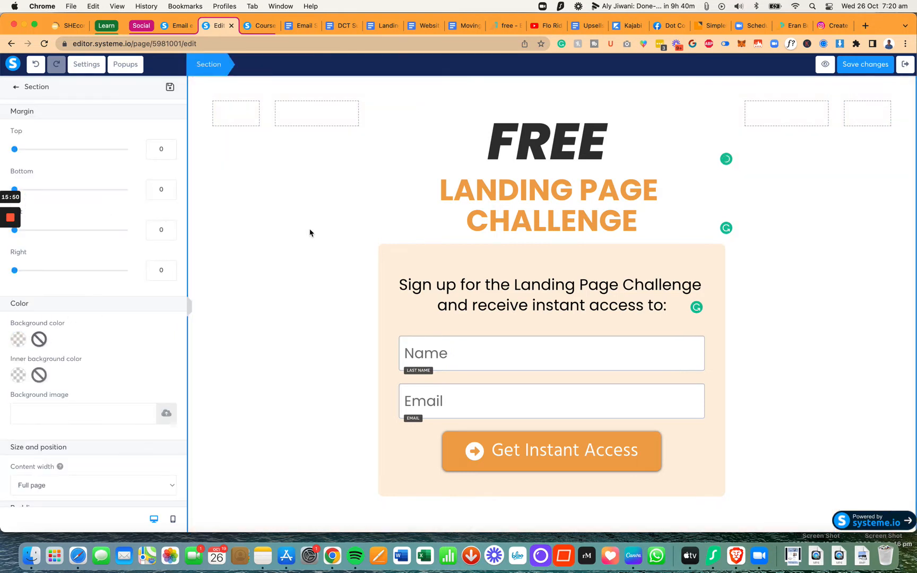
click(310, 232)
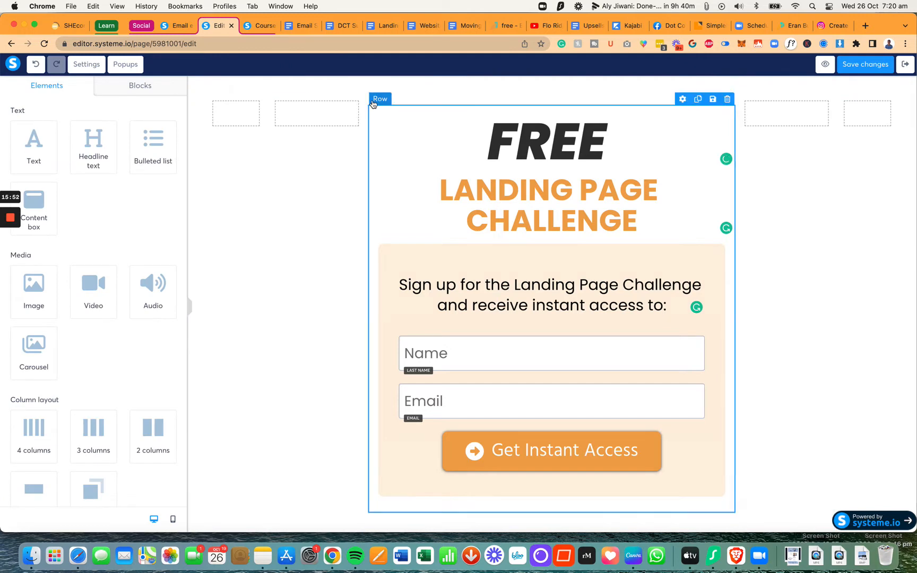
Step: Open the content box's settings and copy the Primary Background color #FFF0DF from the brand colors page
click(378, 111)
scroll(122, 291, down, 5)
scroll(103, 307, up, 5)
key(super+grave)
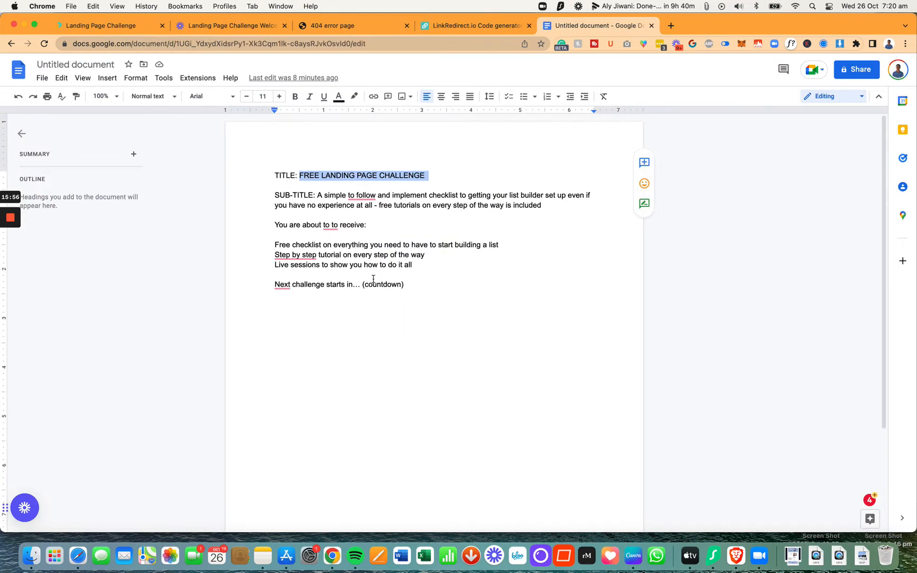
key(super+grave)
click(543, 249)
key(super+grave)
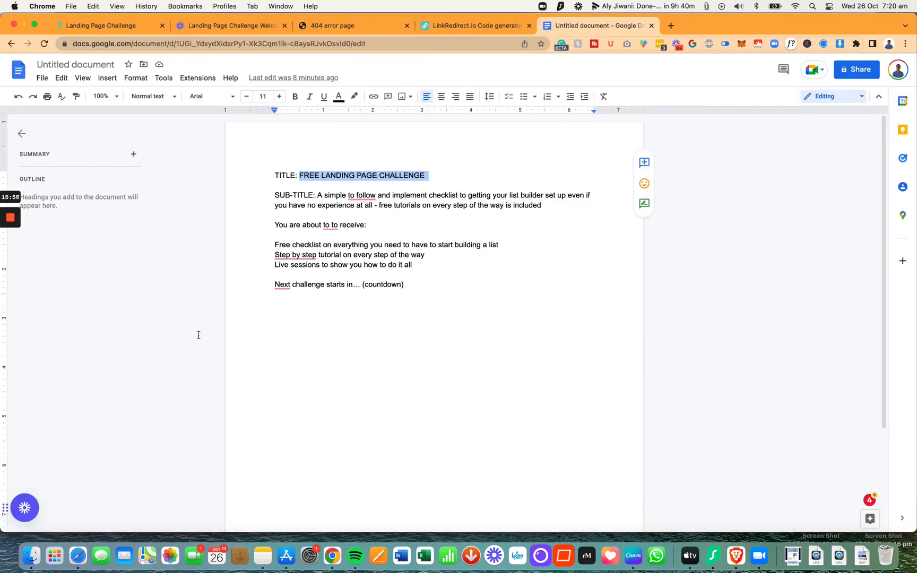
key(super+grave)
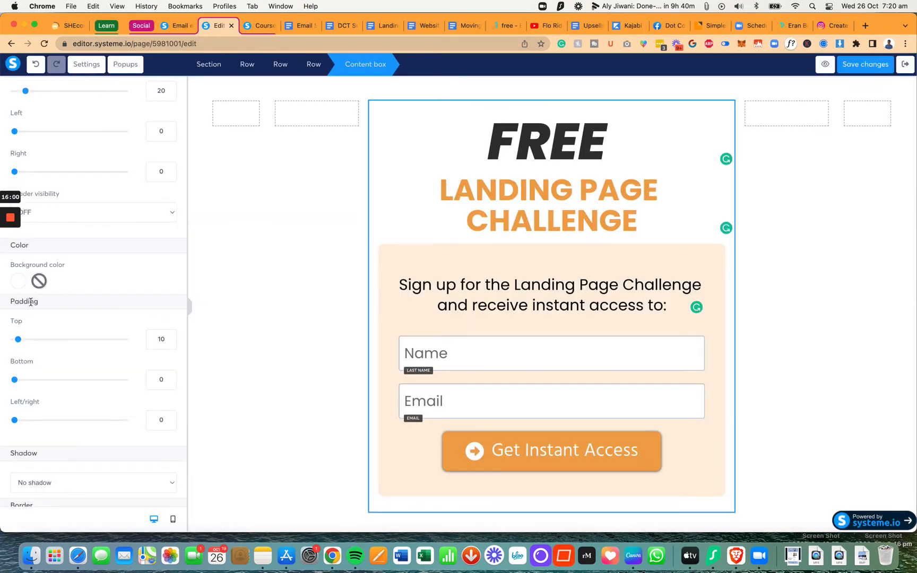
Step: Apply the copied Primary Background color as the content box's background and deselect the box
click(19, 282)
double_click(92, 338)
key(super+v)
click(255, 270)
click(255, 270)
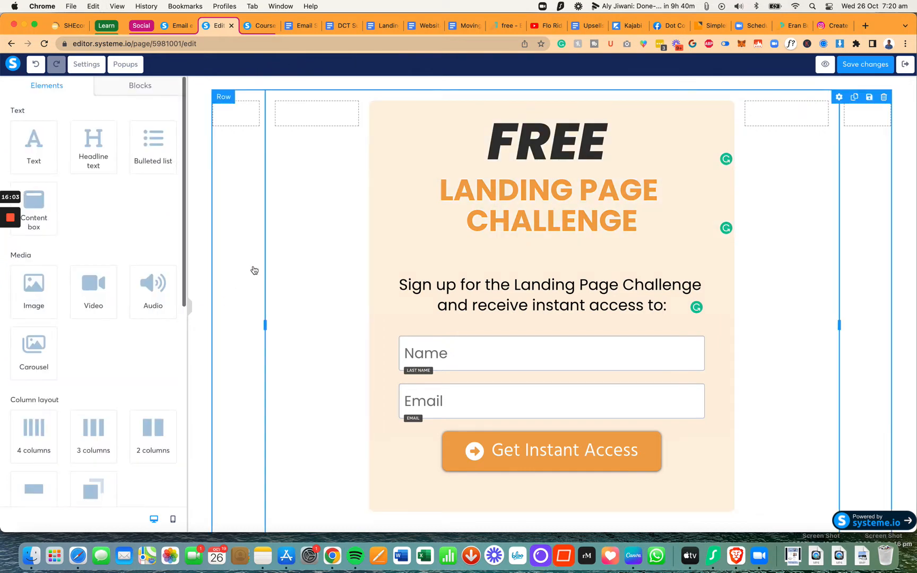
Step: Copy the Primary Text color #72685B from the brand colors page and return to the page editor
key(super+grave)
key(super+grave)
click(678, 245)
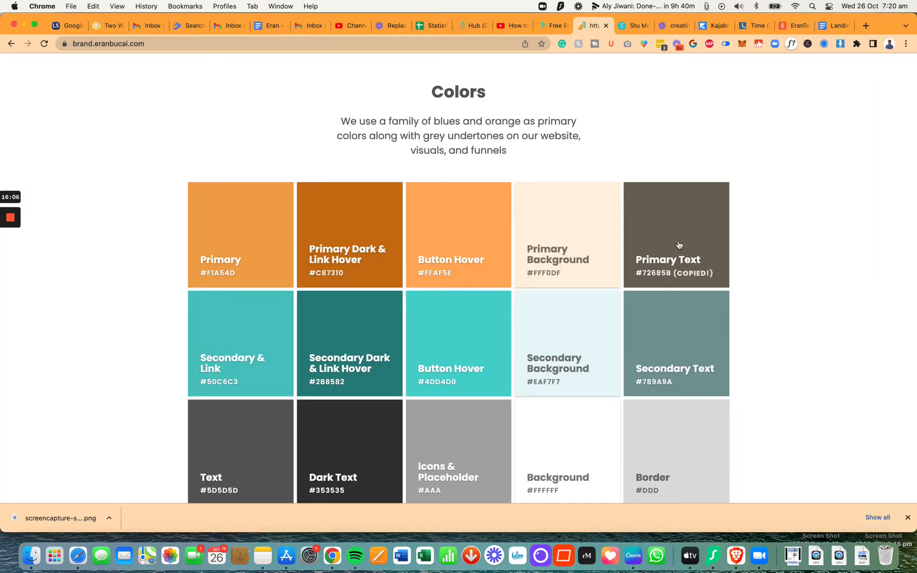
key(super+grave)
key(super+grave)
Step: Set the background color of the whole section to #72685b
click(241, 168)
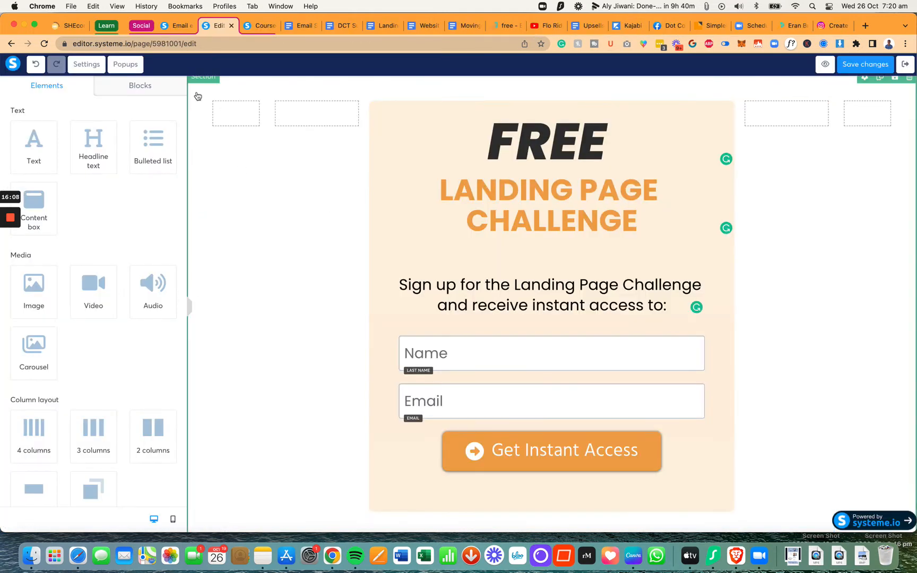
key(super+grave)
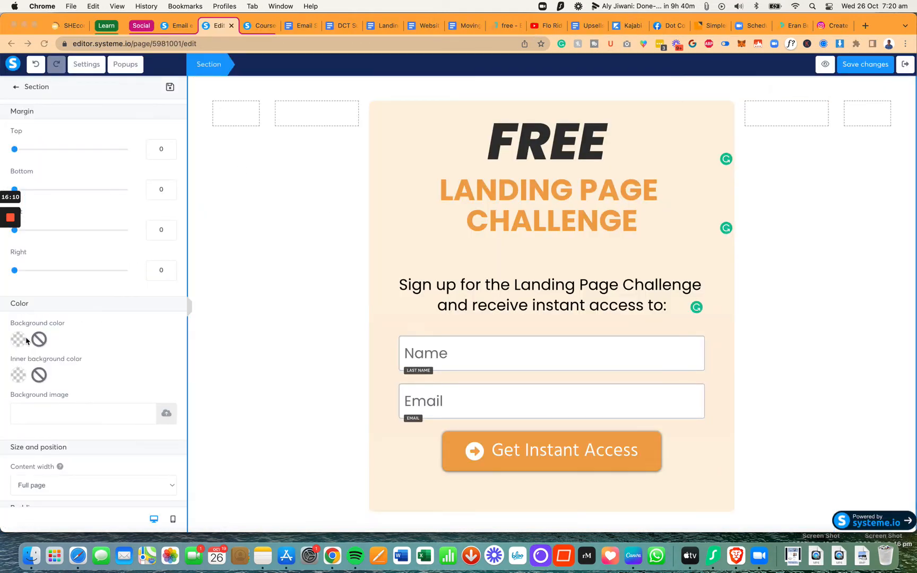
click(25, 342)
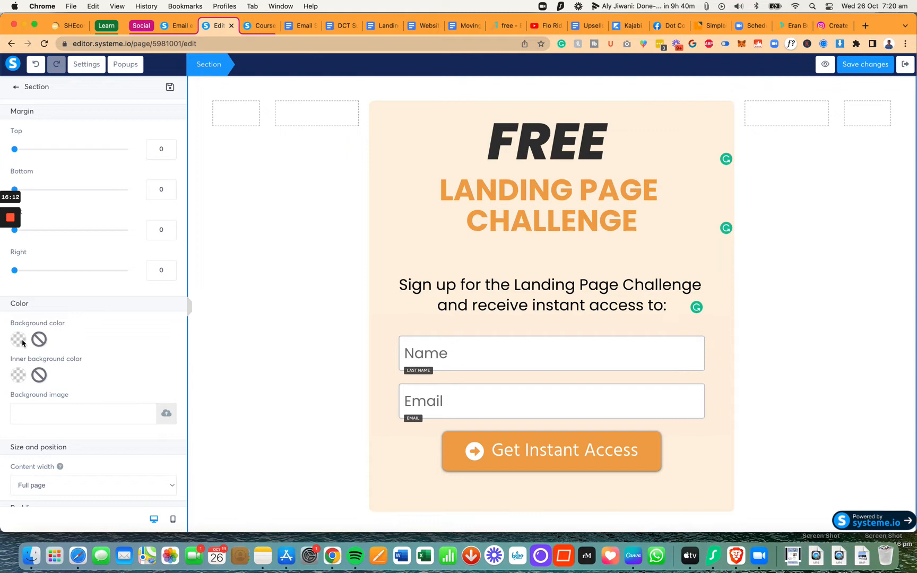
click(22, 342)
click(90, 396)
key(super+a)
text(#72685b)
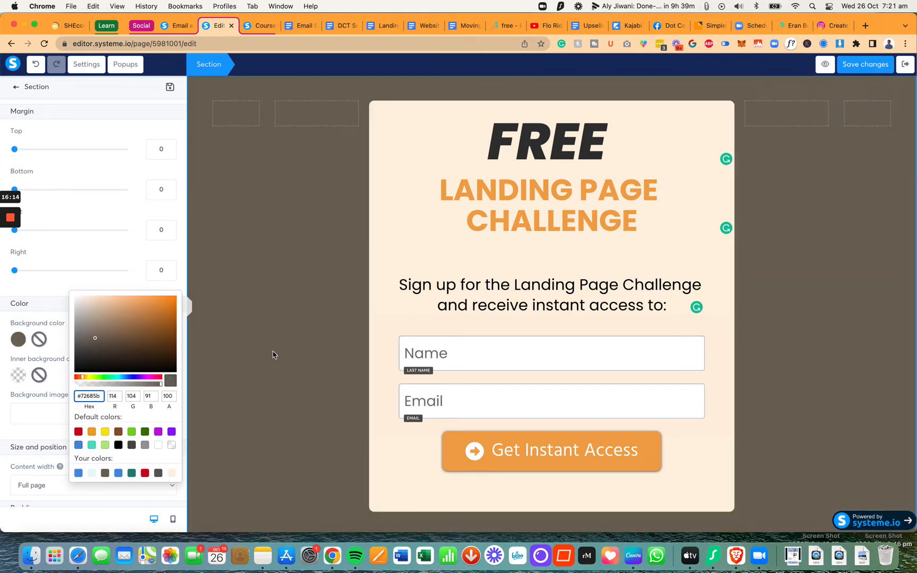
click(272, 344)
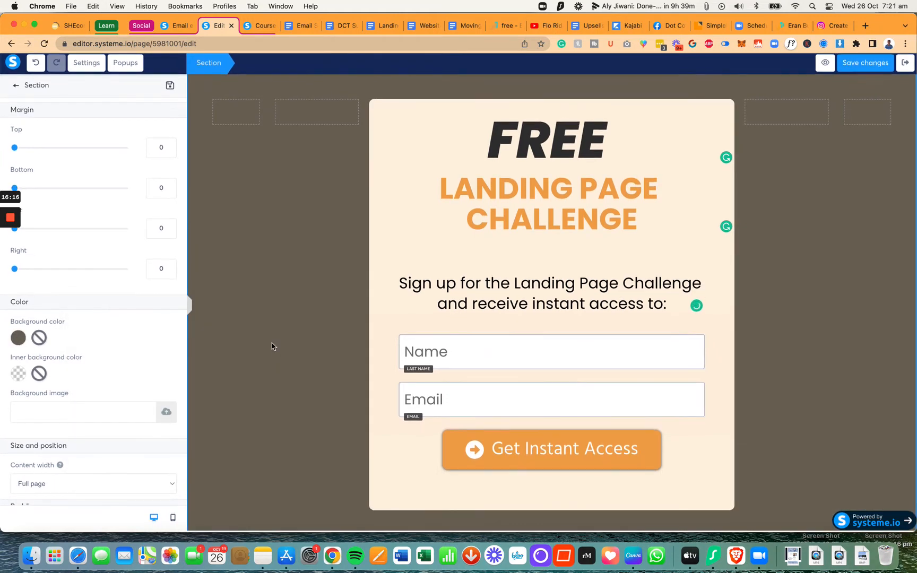
click(391, 345)
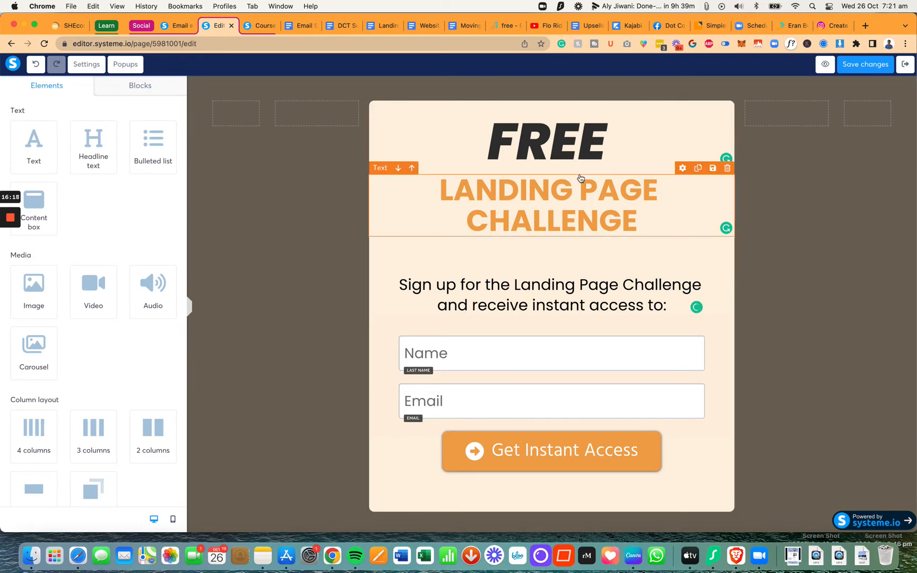
click(550, 266)
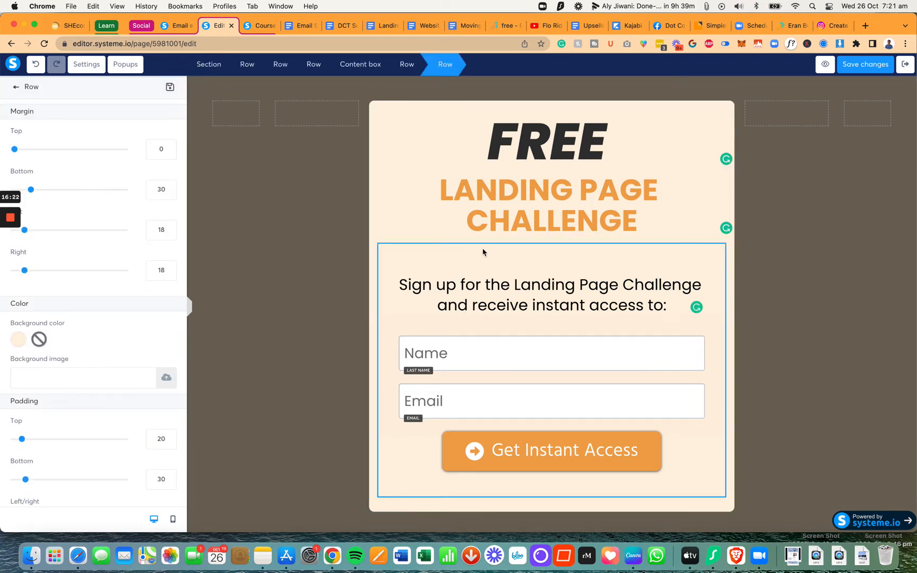
drag(31, 194, 32, 193)
click(423, 252)
click(423, 286)
click(381, 291)
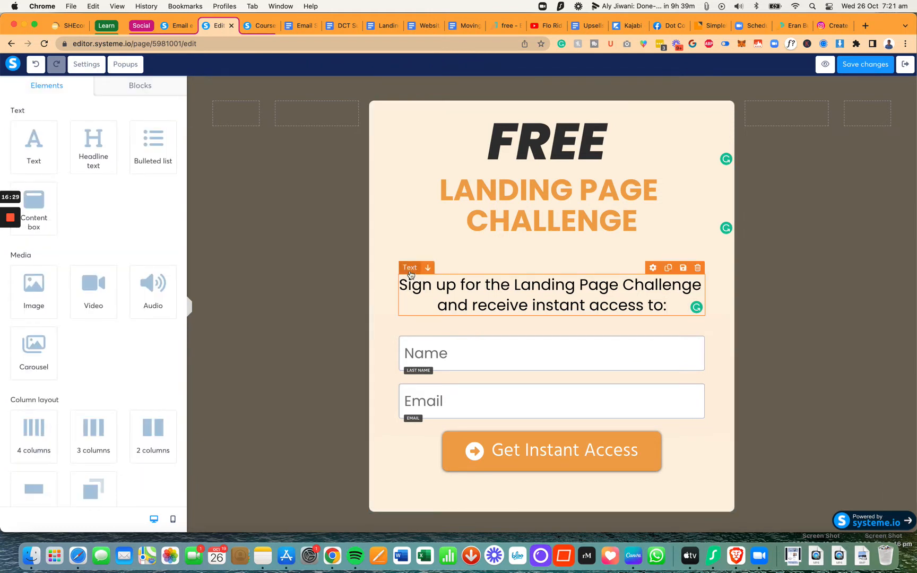
Step: Switch the sign-up text to individual side margins and set its top margin to 10
click(409, 275)
click(39, 397)
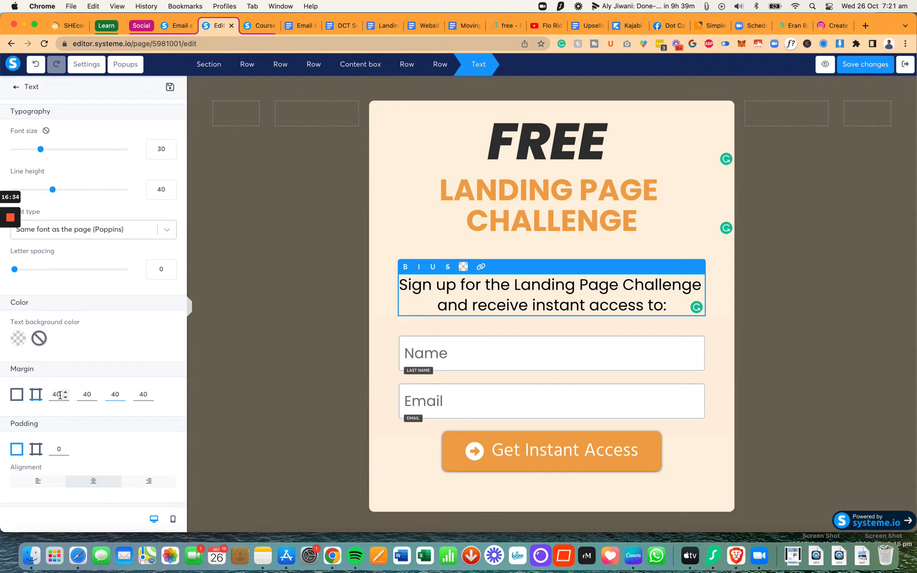
text(10)
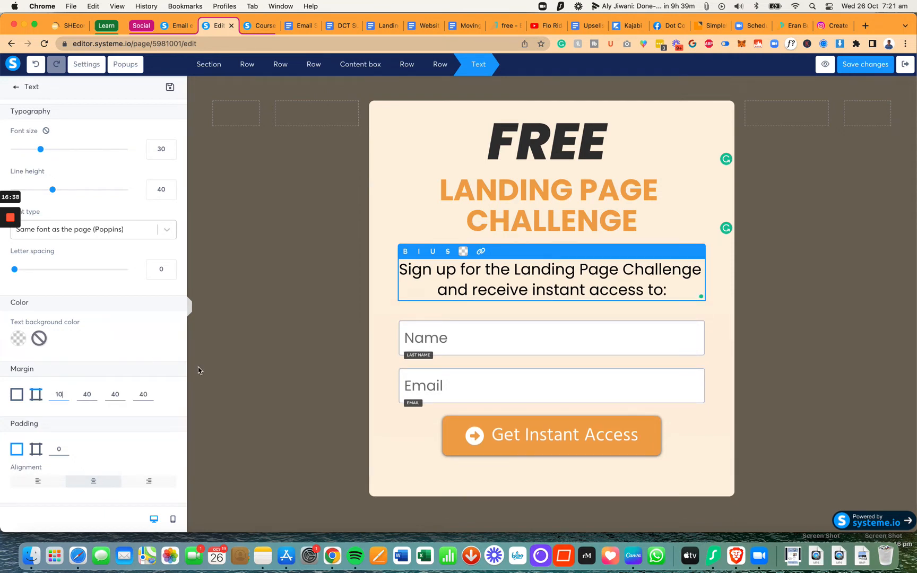
click(261, 348)
Step: Insert a bulleted list between the sign-up text and the Name field and select its first item for editing
drag(150, 137, 472, 289)
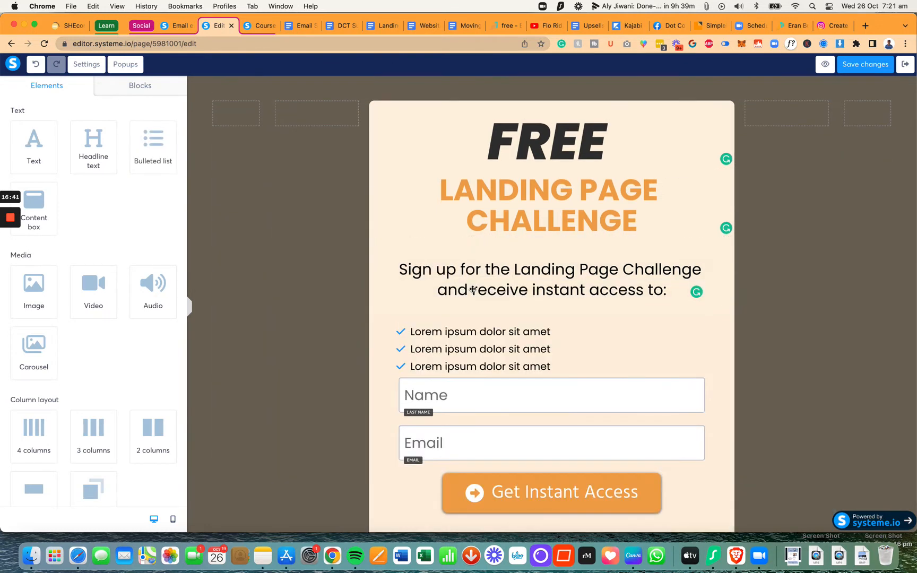
click(498, 332)
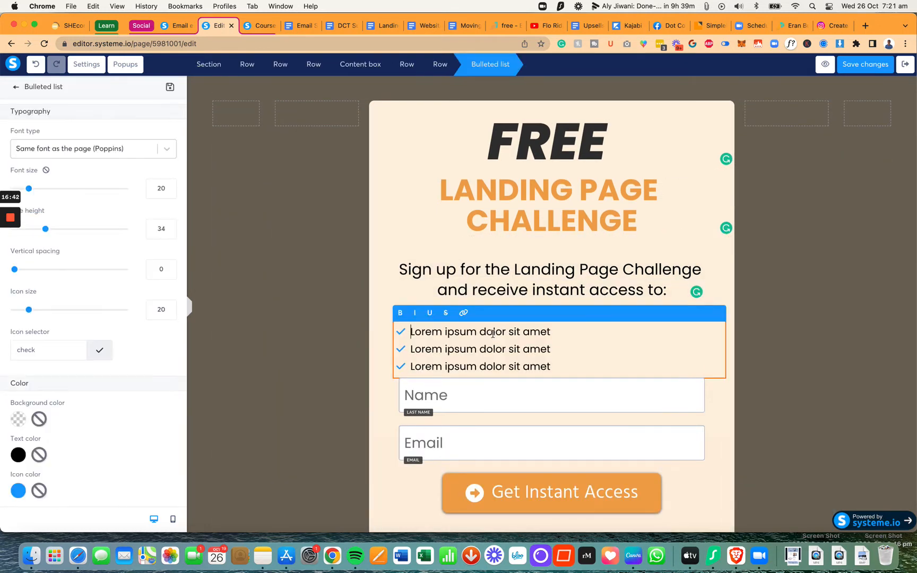
Step: Enter "Step by step checklist to getting your entire list building funnel set up from A to Z" as the first list item
triple_click(432, 330)
text(Step by step c)
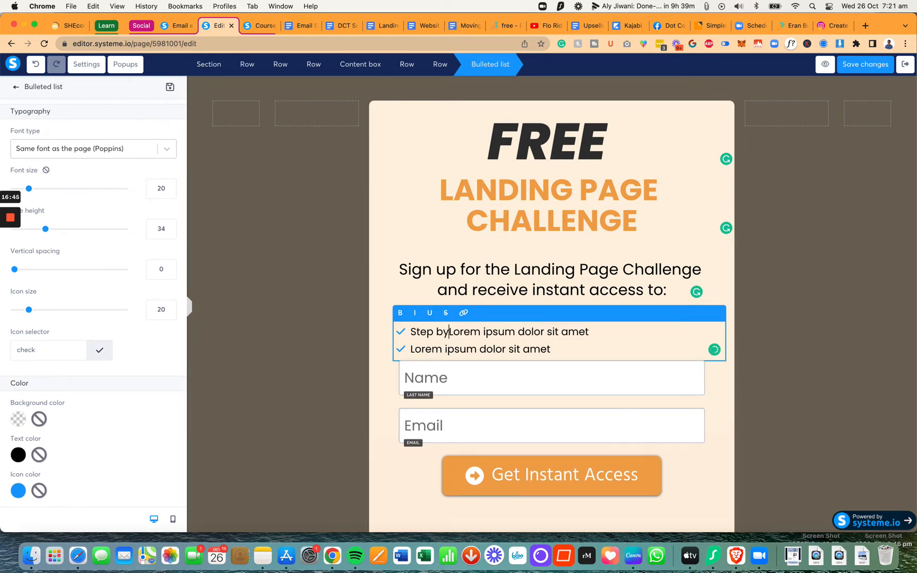
text(hecklist to g)
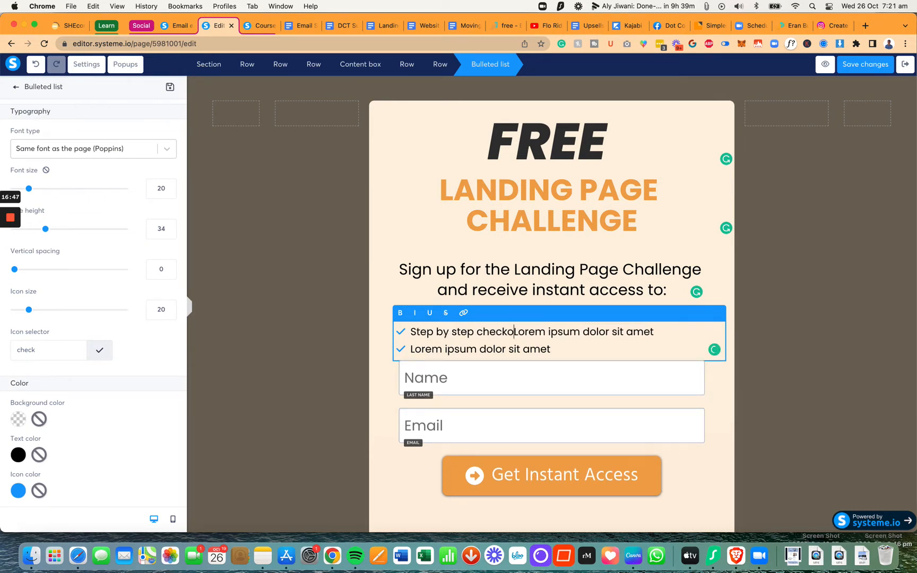
text(g your )
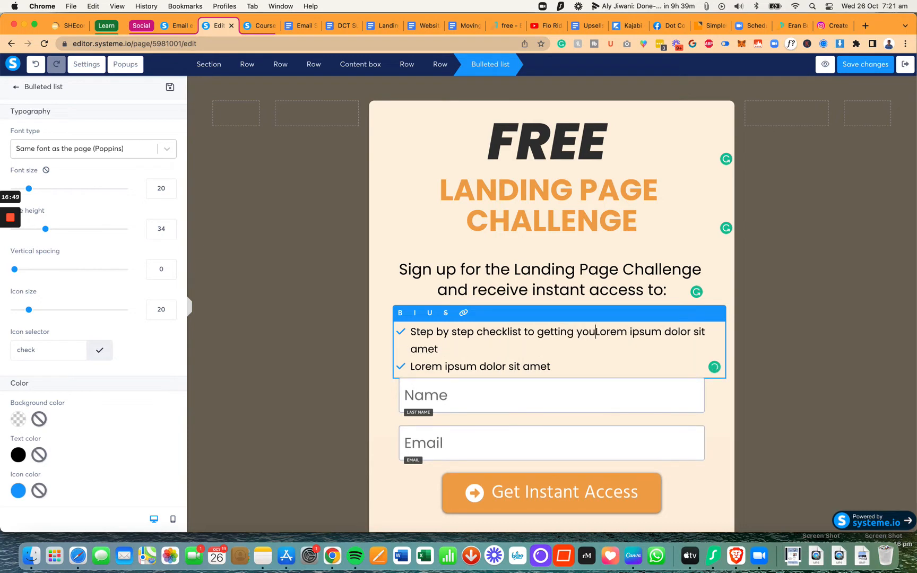
text(entire list buil)
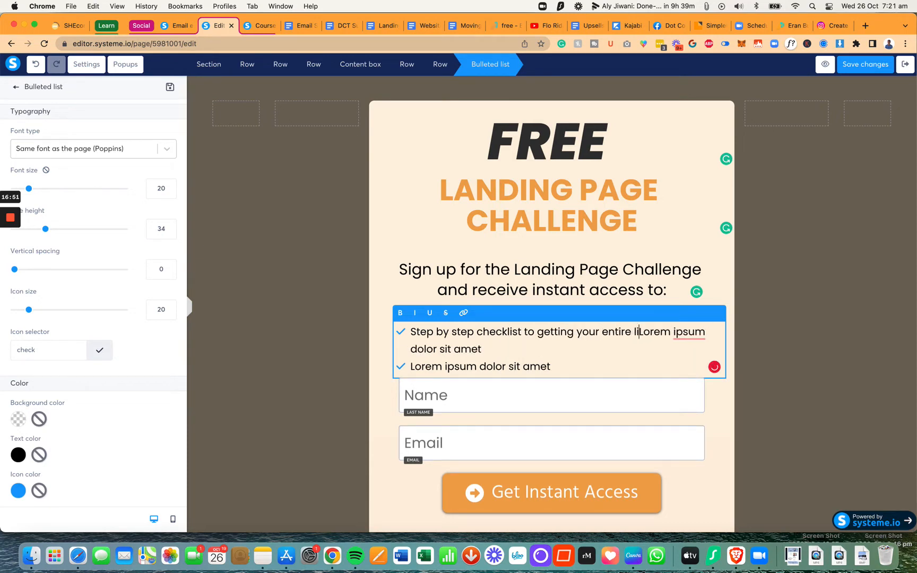
text(dLorem ipsum dolor)
key(BackSpace)
key(BackSpace)
key(BackSpace)
text(ding funnel set up fr)
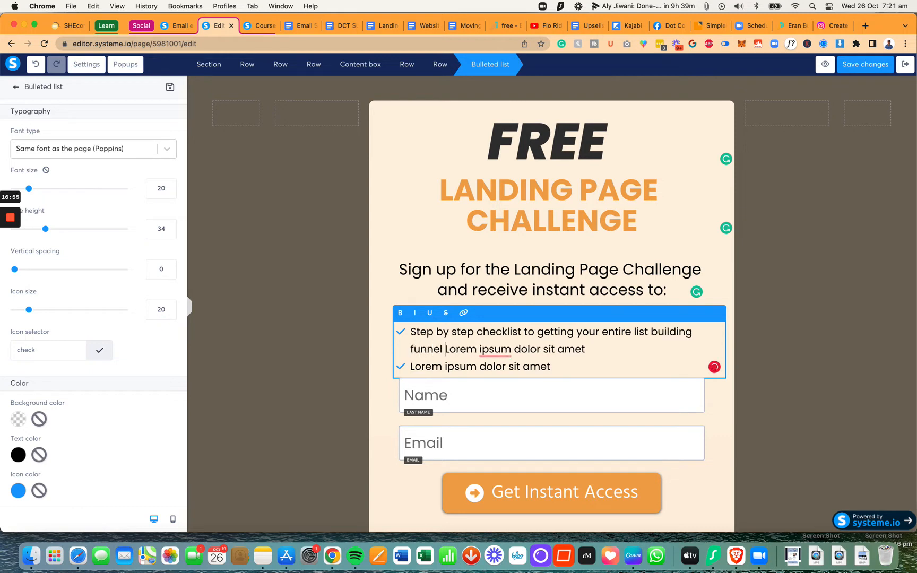
text(om A to Z)
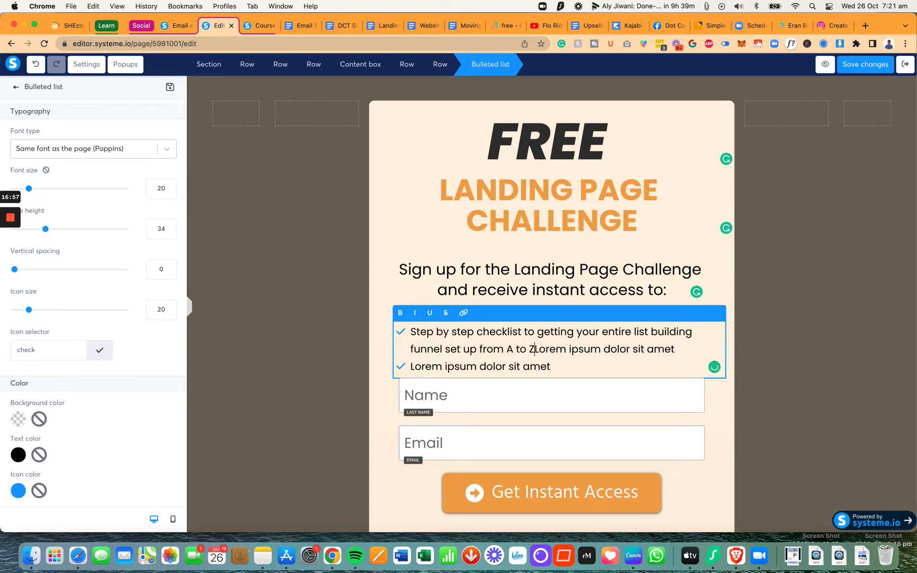
key(Return)
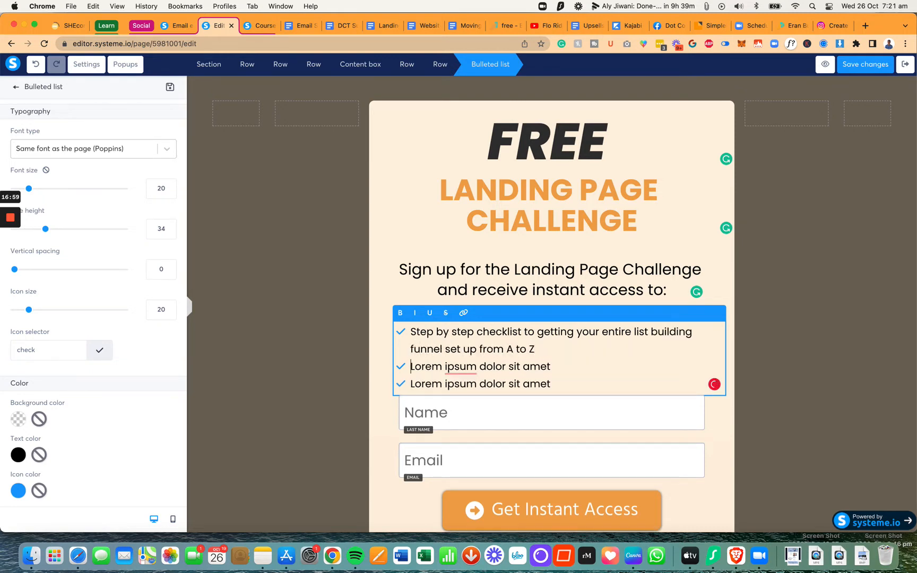
text(Doze)
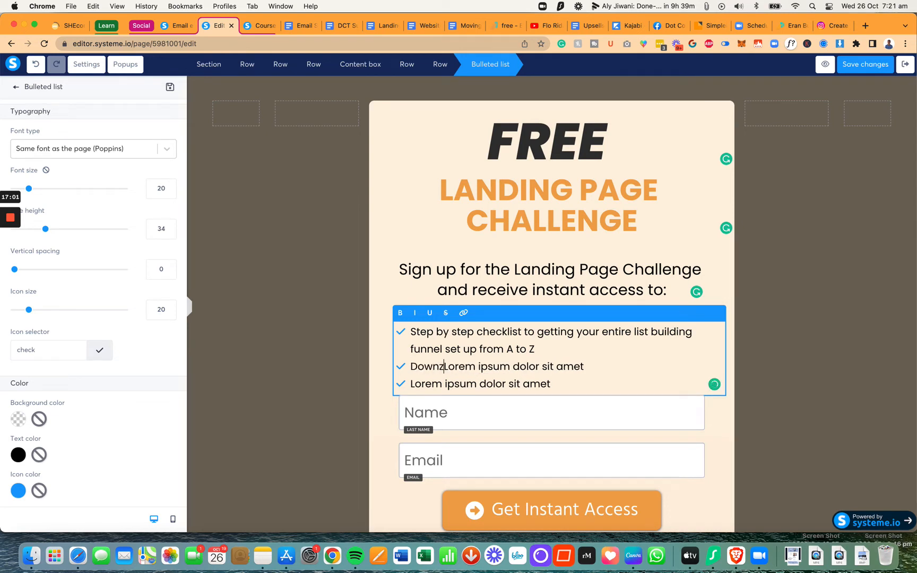
text(n)
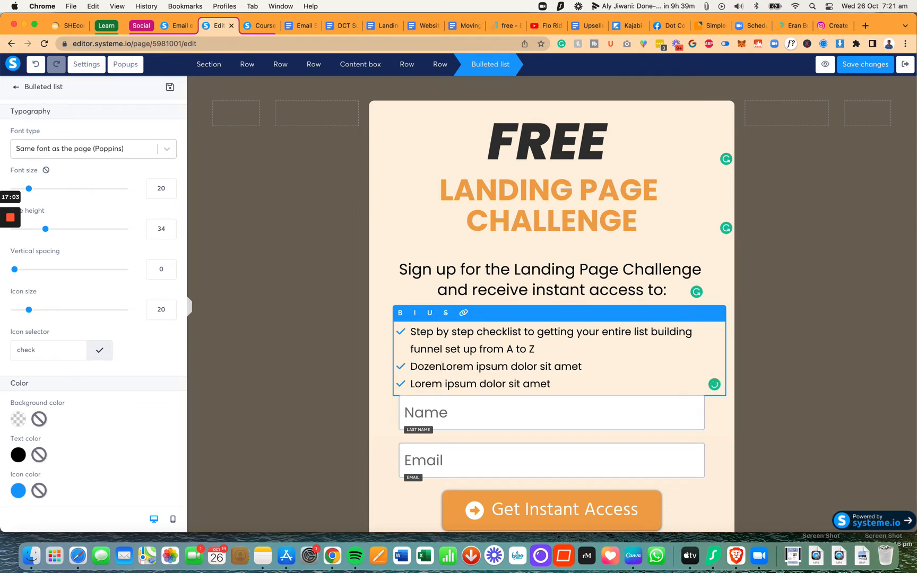
text( step)
key(BackSpace)
key(BackSpace)
key(BackSpace)
key(BackSpace)
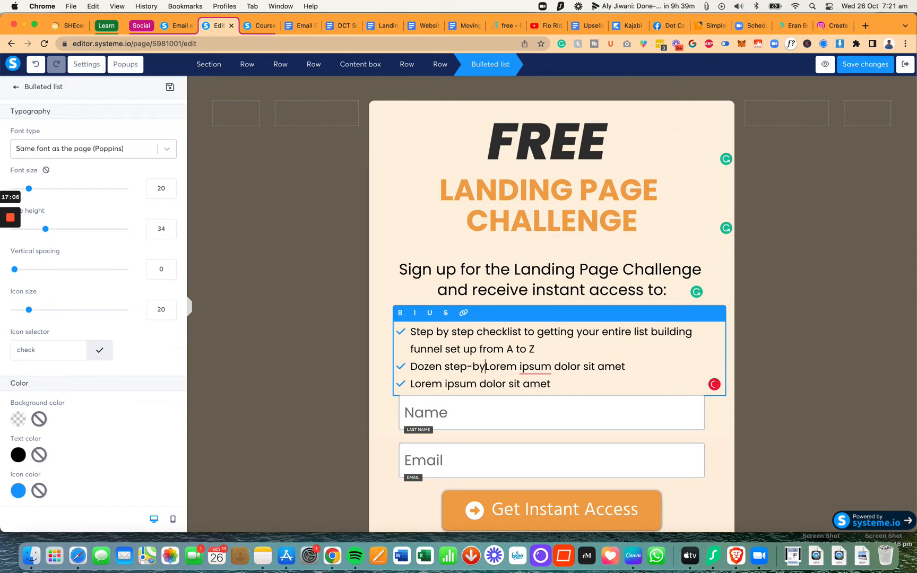
key(BackSpace)
key(BackSpace)
key(BackSpace)
key(BackSpace)
key(BackSpace)
key(BackSpace)
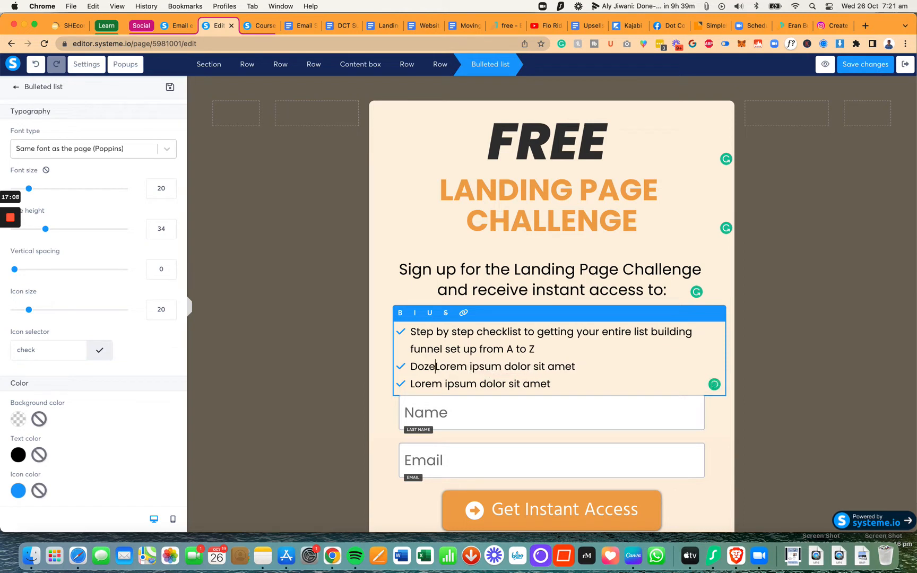
Step: Enter "10+ step by step, simple and easy to follow video tutorials. on how to implement everything on your own" as the second list item
text(10+ step)
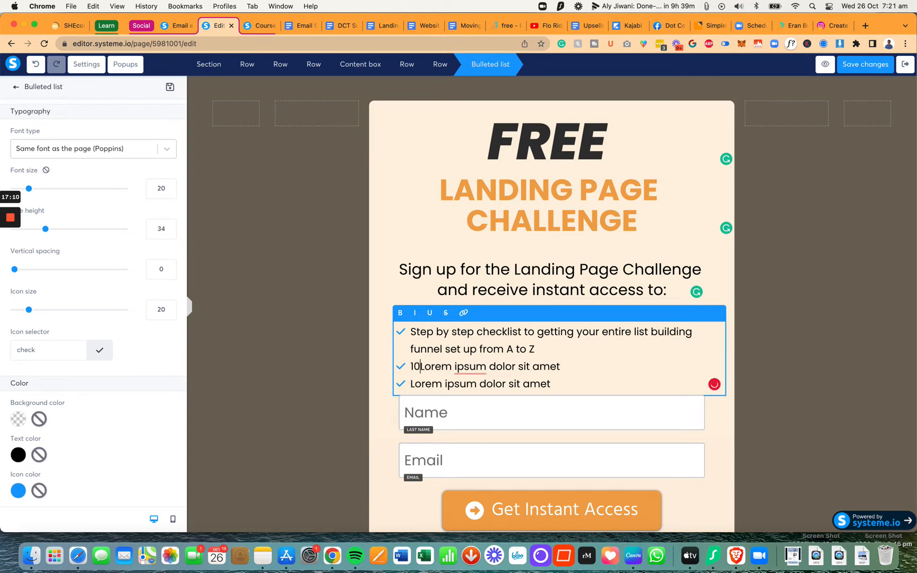
text( by step)
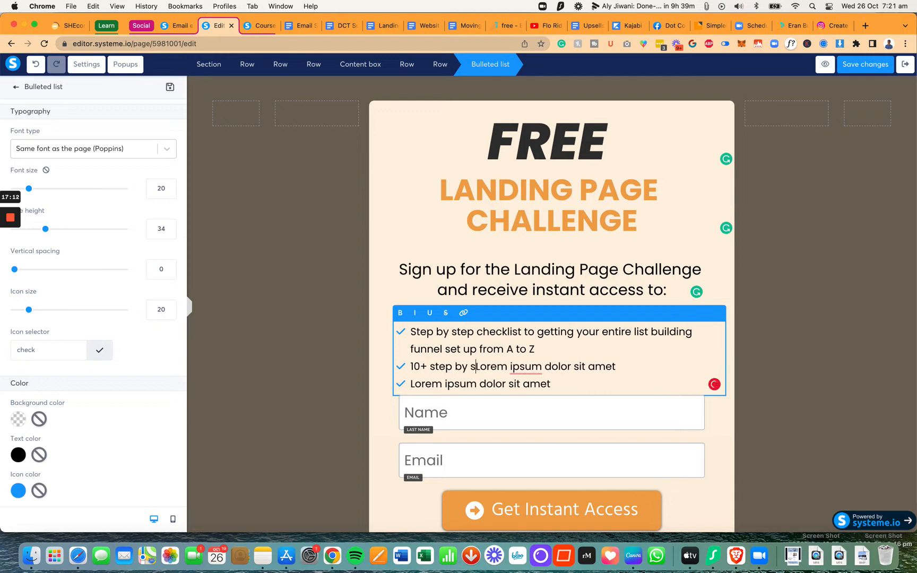
key(BackSpace)
text(, simple and e)
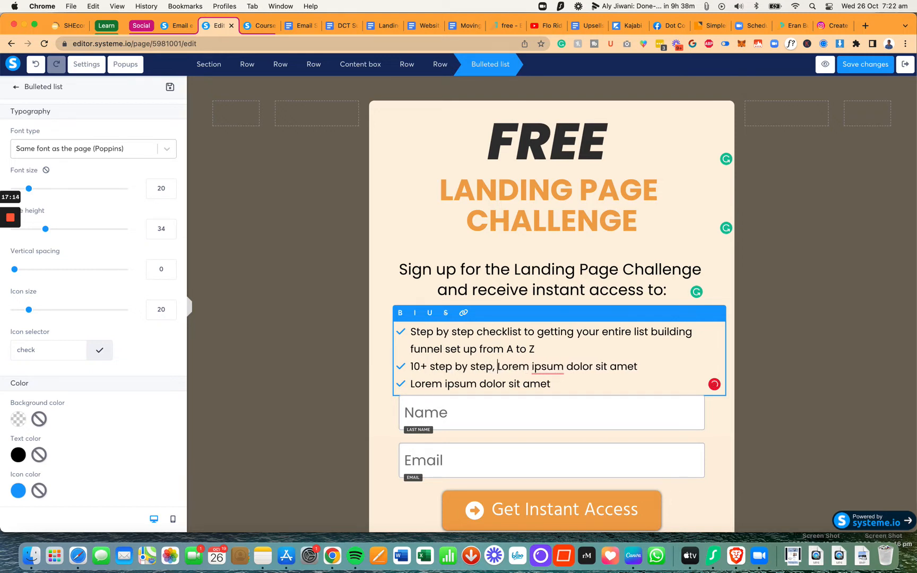
text(asy to follow tu)
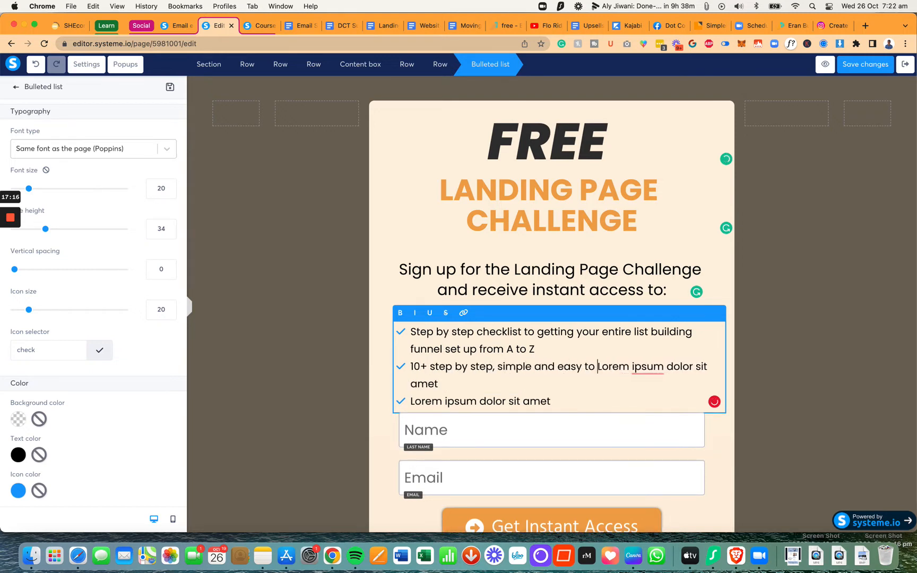
key(BackSpace)
key(BackSpace)
text(vid)
text(eo tutorials. o)
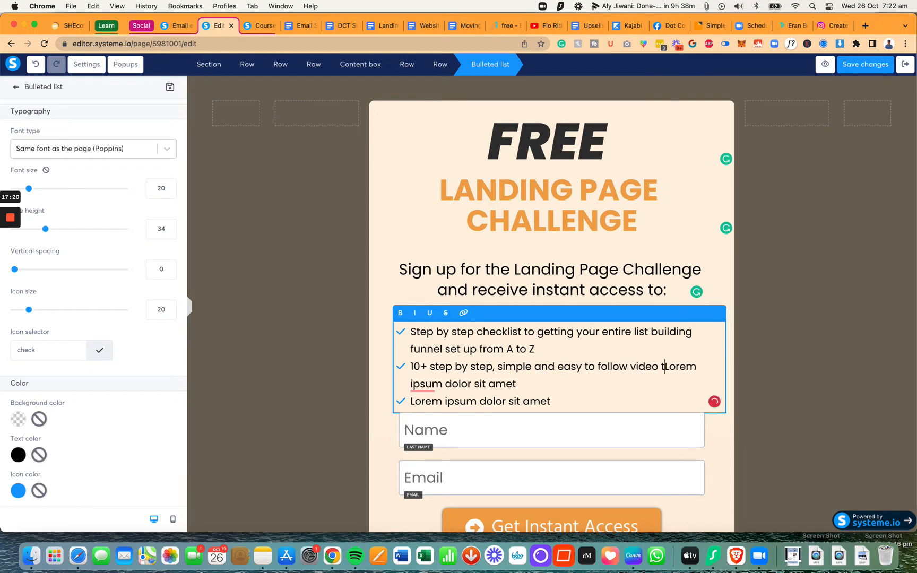
text(n how to imeplement)
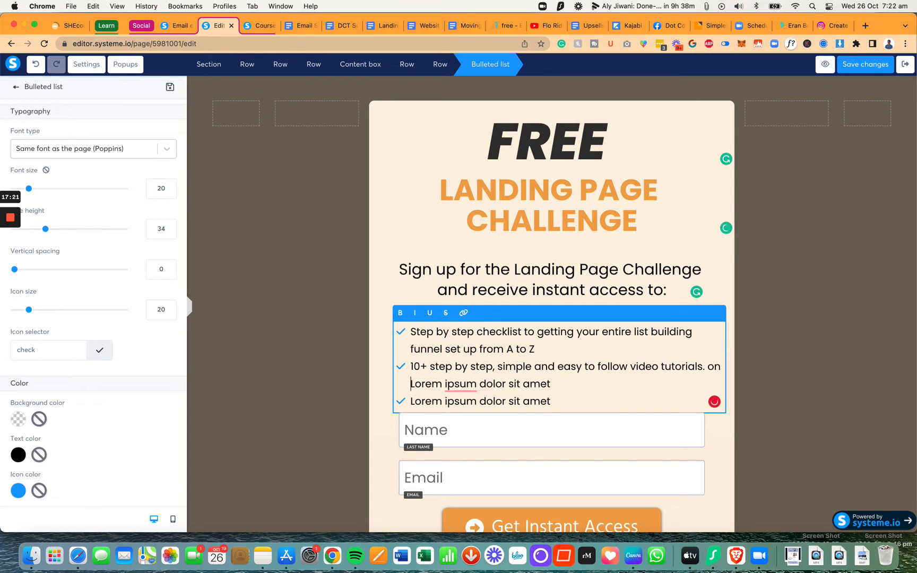
text( everything )
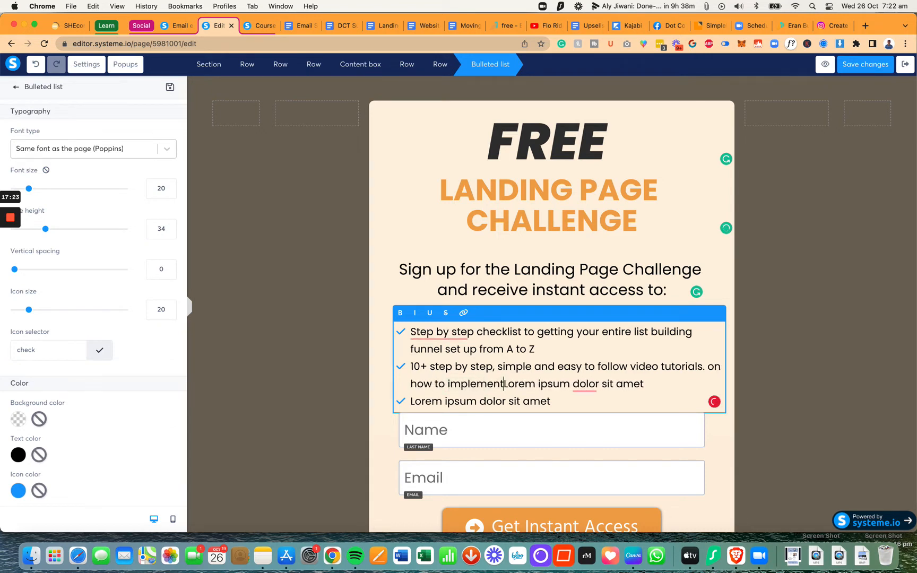
text(on your own)
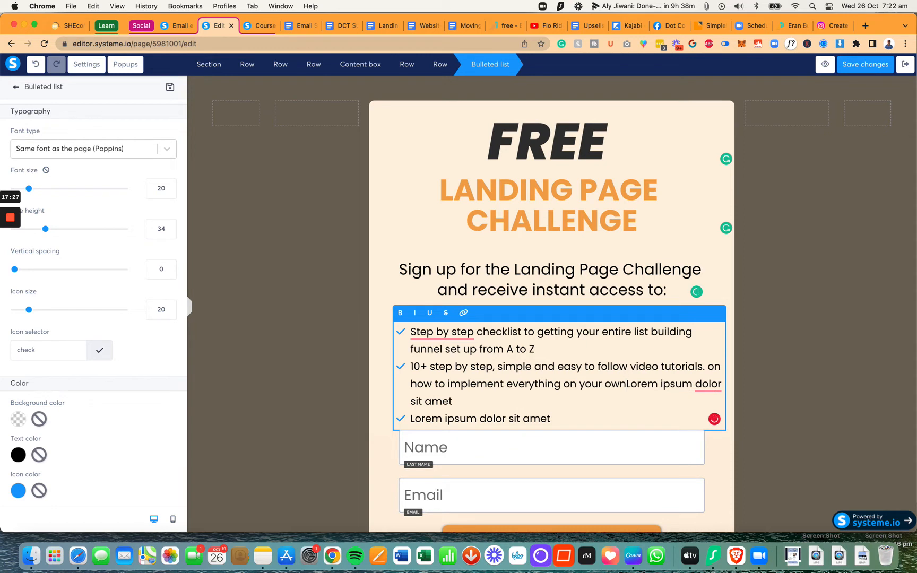
Step: Extend the second list item with "even if you have zero experience" and start a third item
key(Return)
key(BackSpace)
text(even if you have zero )
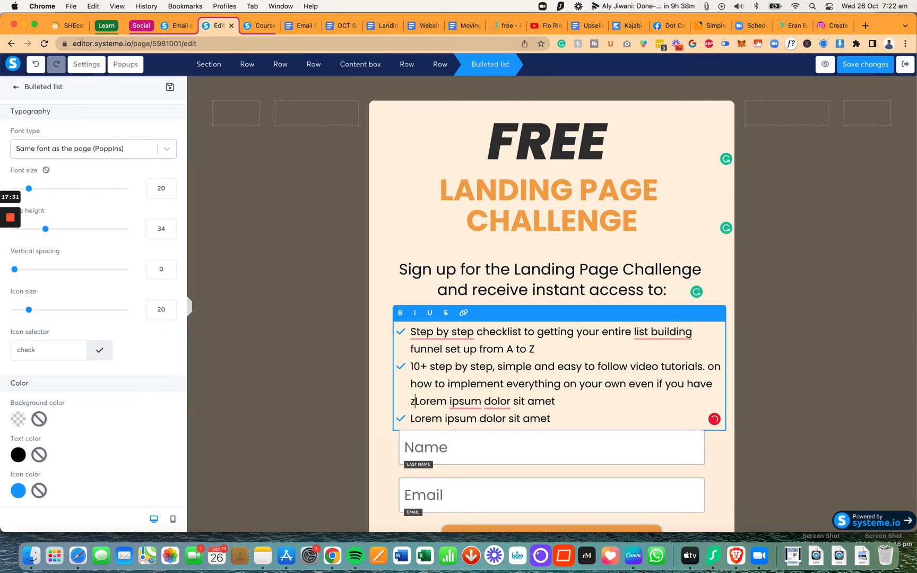
text(experience)
key(Return)
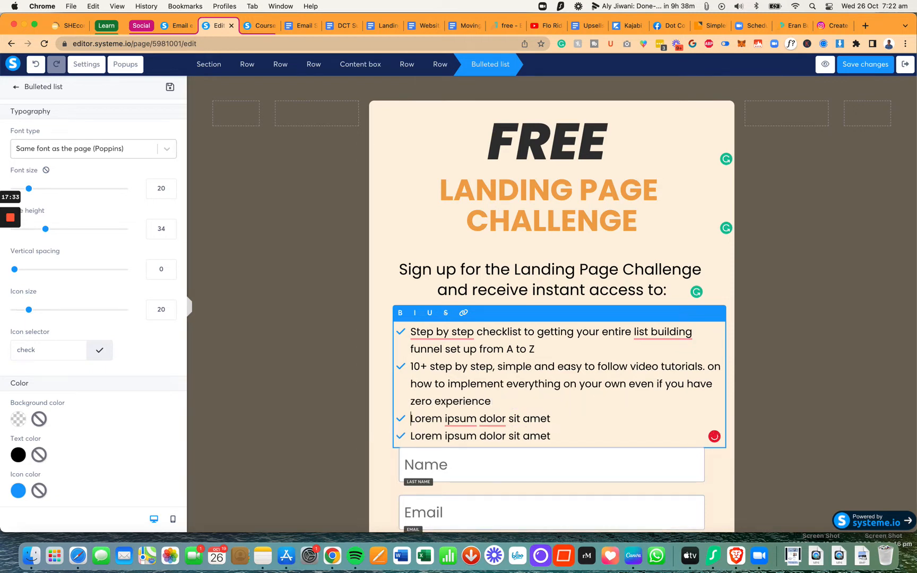
Step: Enter "Live sessions showing you how to imeplement everything" as the third list item and remove the leftover placeholder text
key(shift+Down)
key(BackSpace)
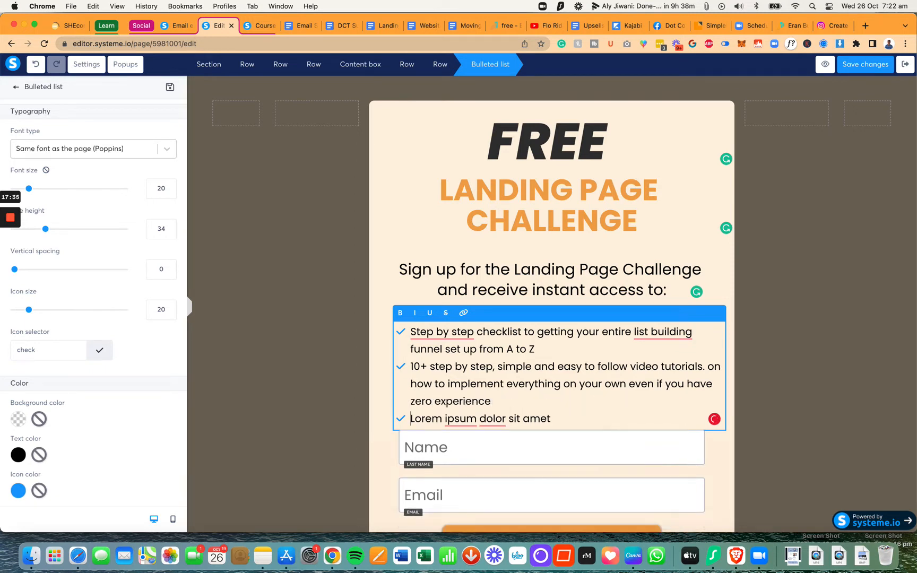
text(Live )
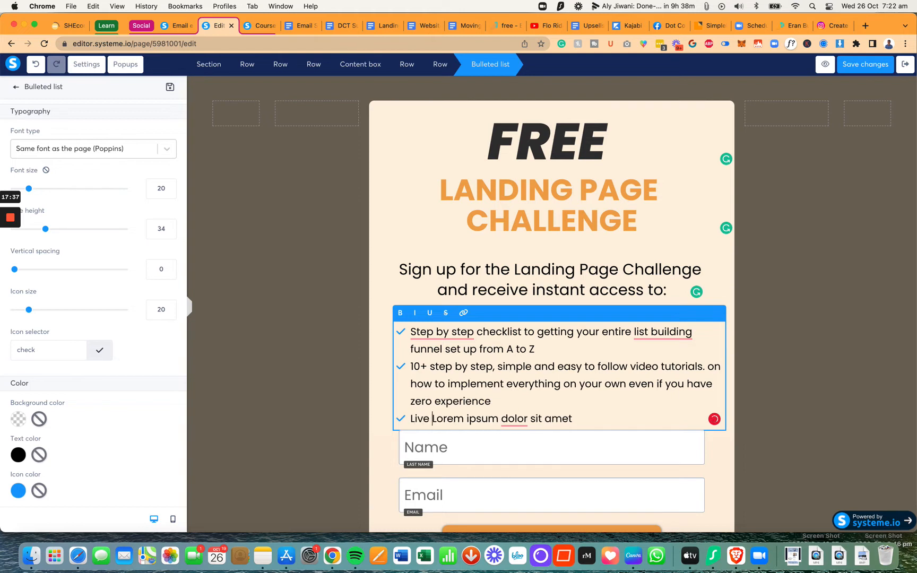
text(sessions showing you )
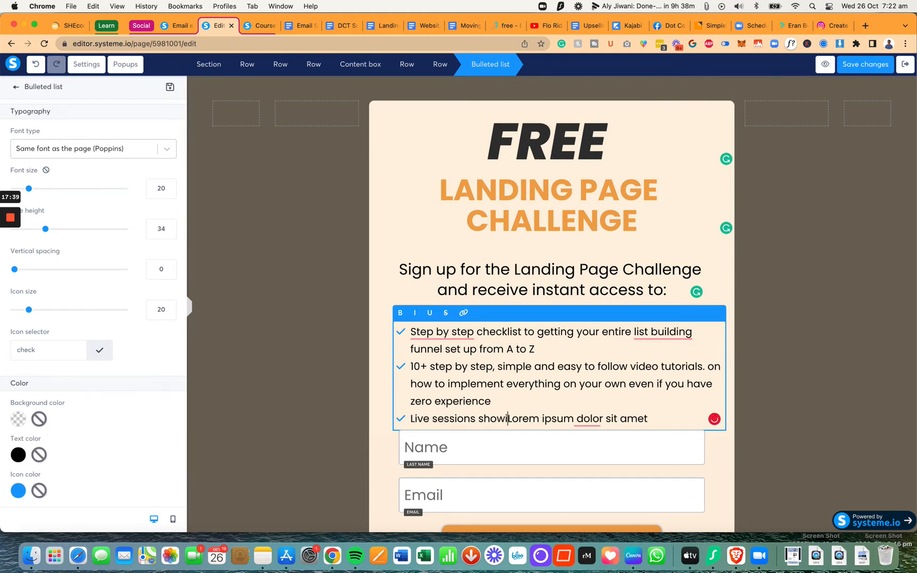
text(how to im)
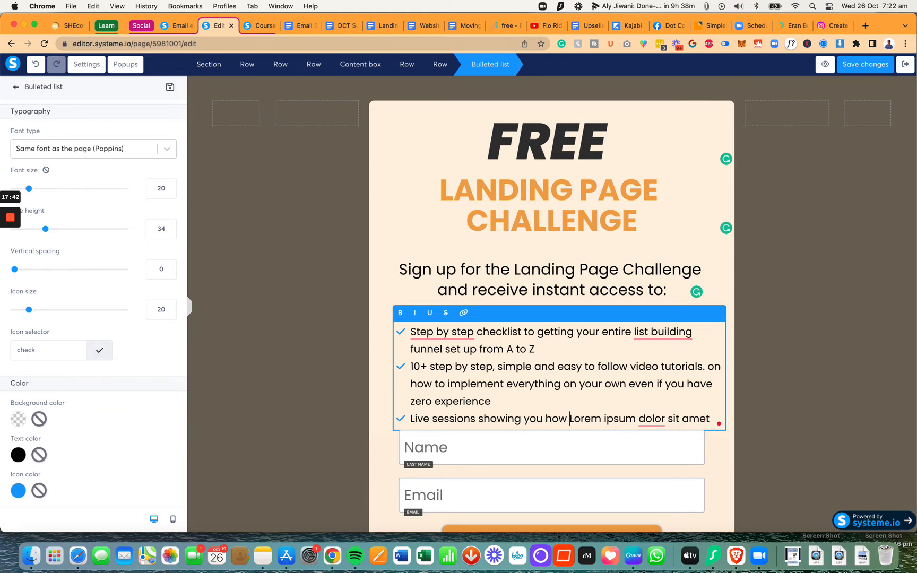
text(eplement everything)
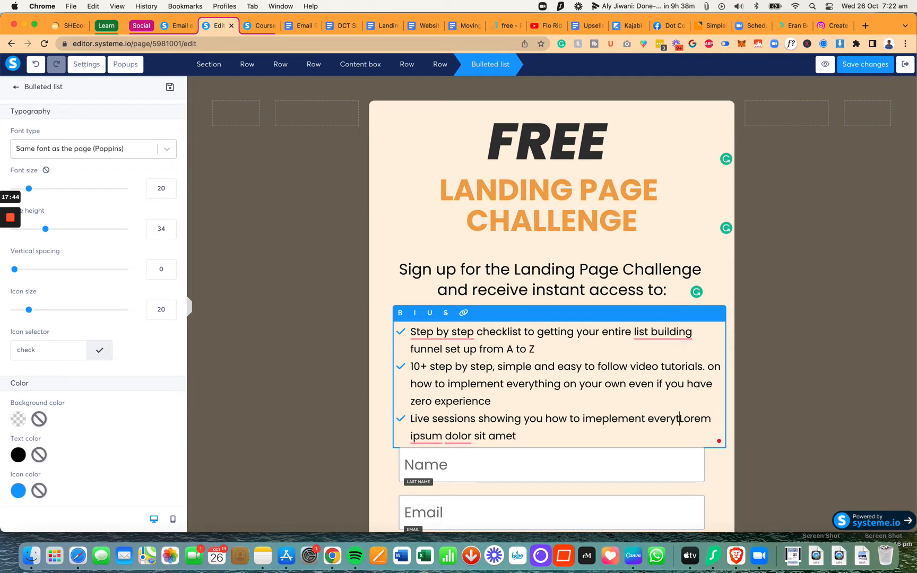
key(Return)
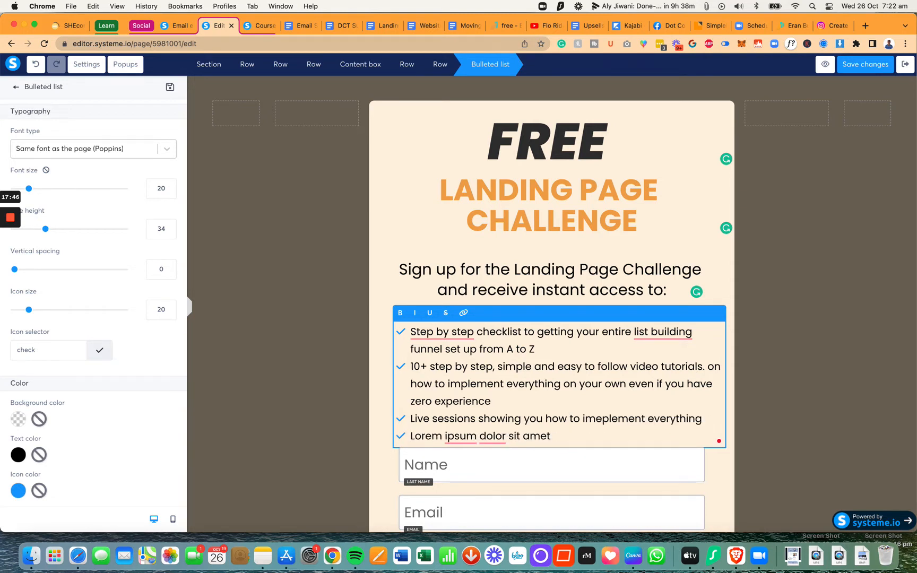
key(super+shift+Right)
key(BackSpace)
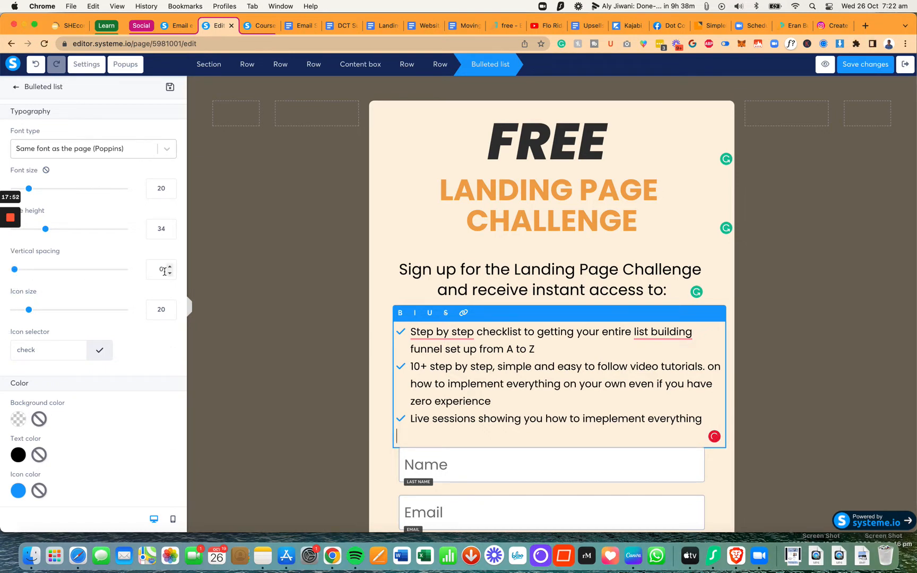
Step: Set the bulleted list's vertical spacing to 20 and its icon color to the brand's Primary color #F1A54D
text(2)
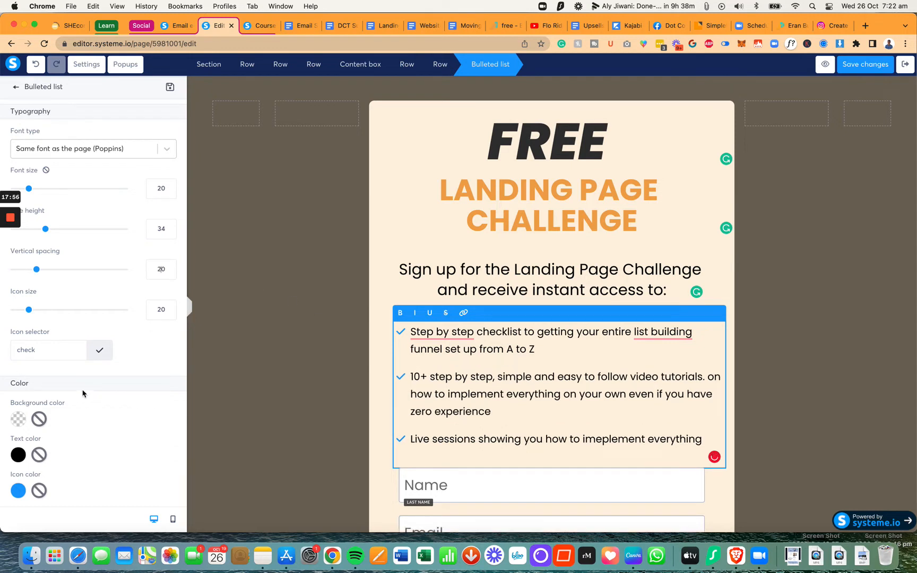
click(18, 489)
scroll(122, 451, down, 4)
scroll(142, 448, down, 2)
double_click(99, 409)
key(super+grave)
key(super+grave)
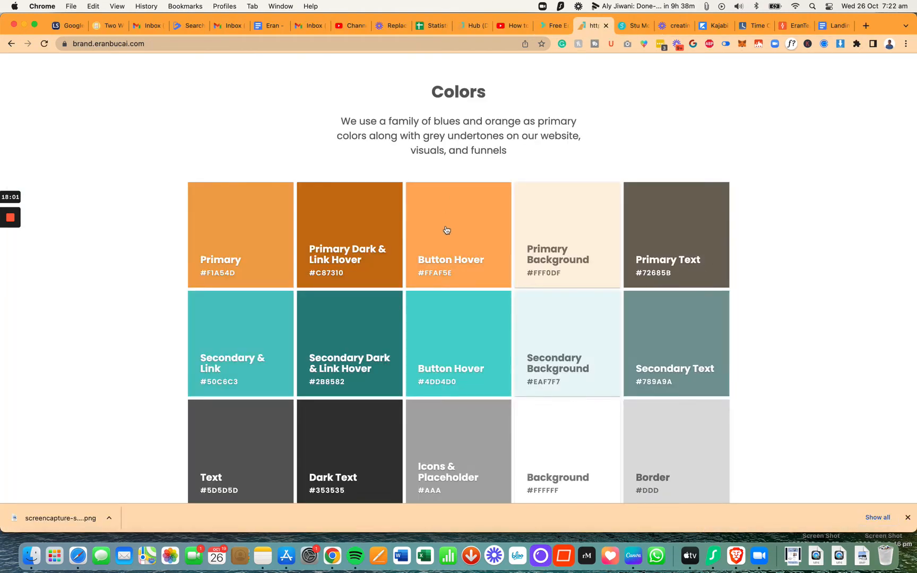
key(super+grave)
key(super+grave)
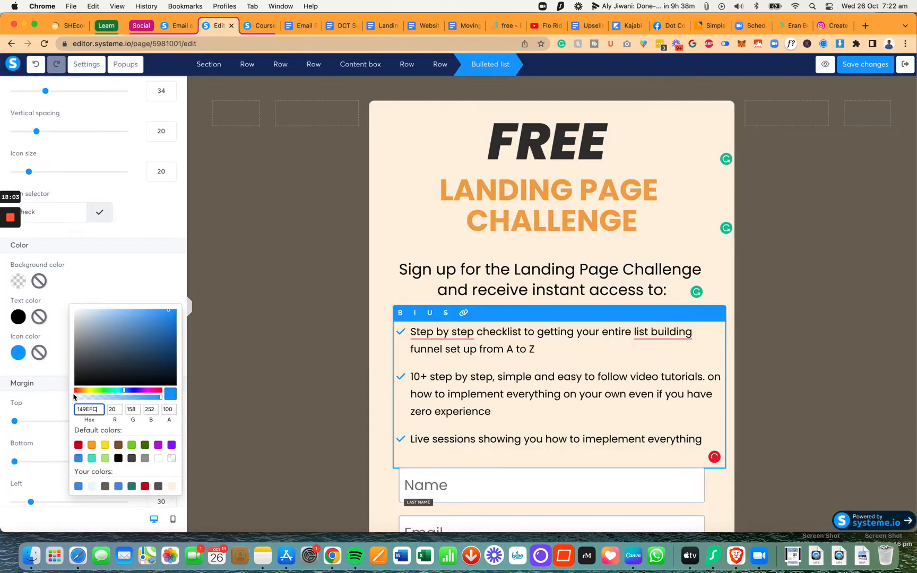
double_click(82, 410)
text(F1A54D)
click(411, 374)
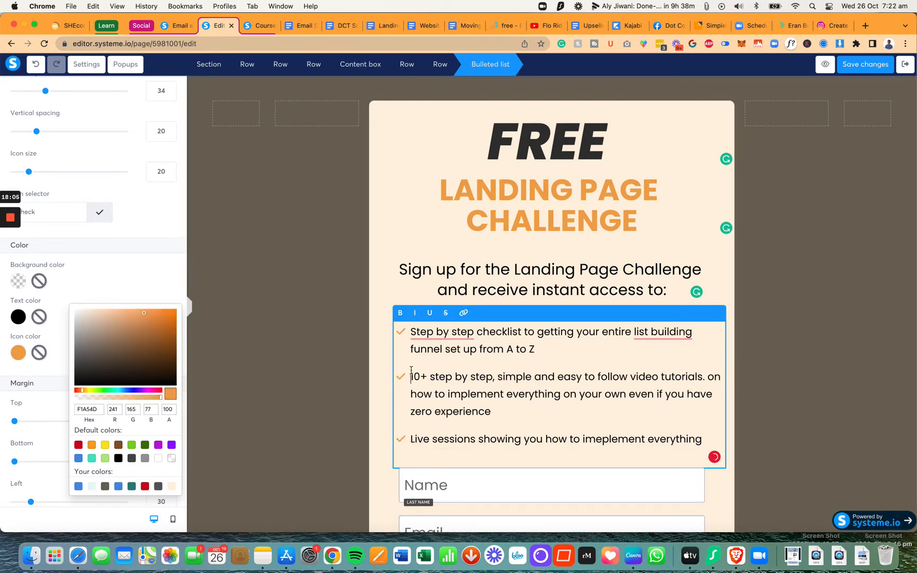
click(369, 368)
Step: Accept the suggested hyphenation corrections "Step-by-step" and "list-building" in the first list item
click(480, 270)
click(455, 274)
click(453, 337)
click(440, 332)
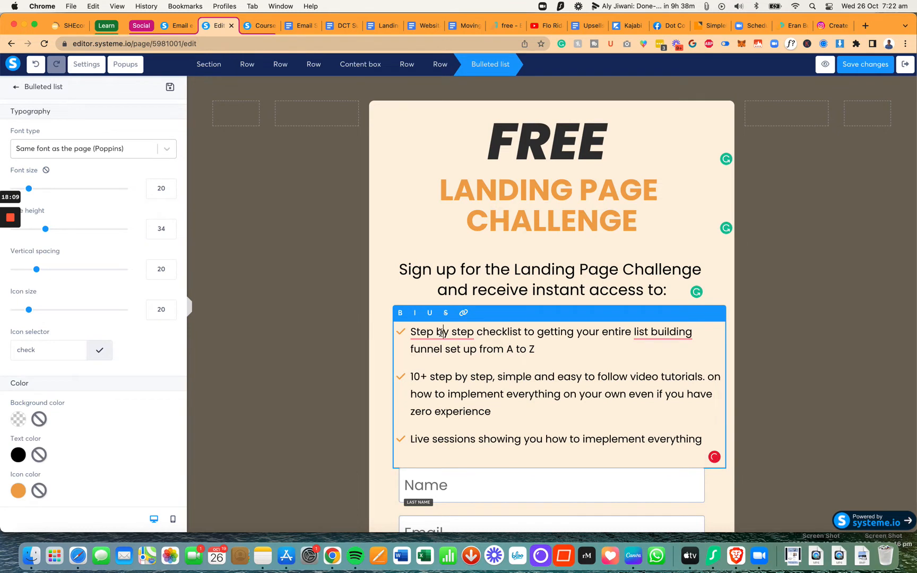
mouse_move(440, 332)
click(436, 364)
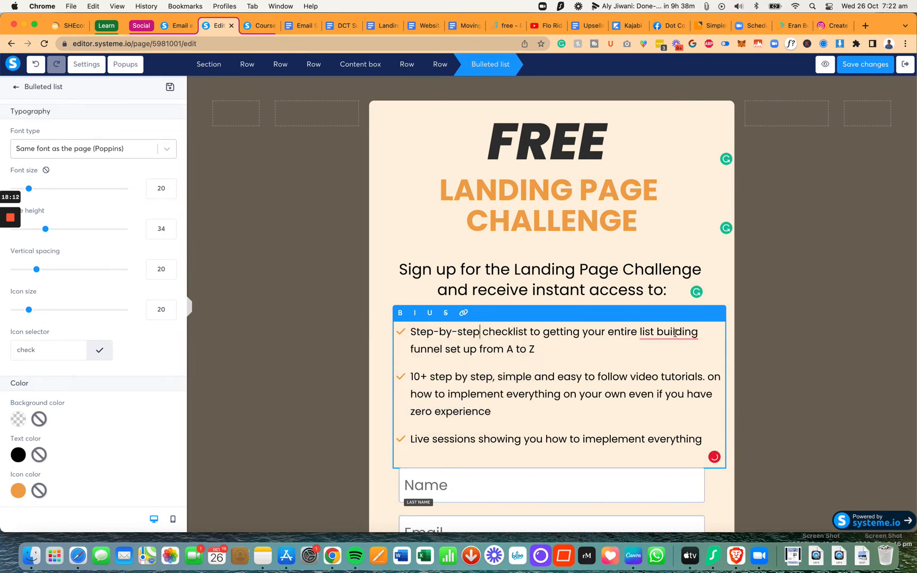
mouse_move(669, 337)
click(663, 361)
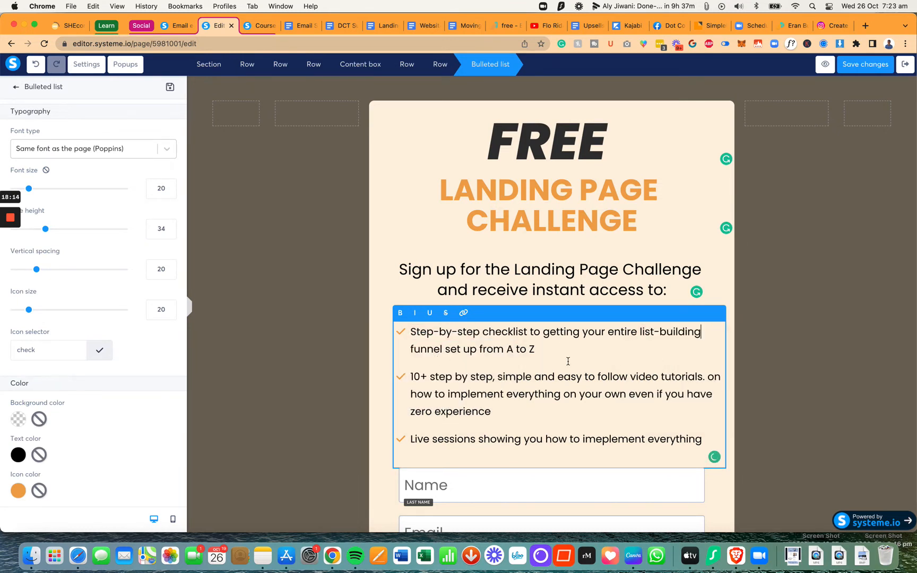
Step: Delete the copyright, privacy policy and disclaimer text element at the foot of the page
scroll(568, 361, down, 5)
click(385, 376)
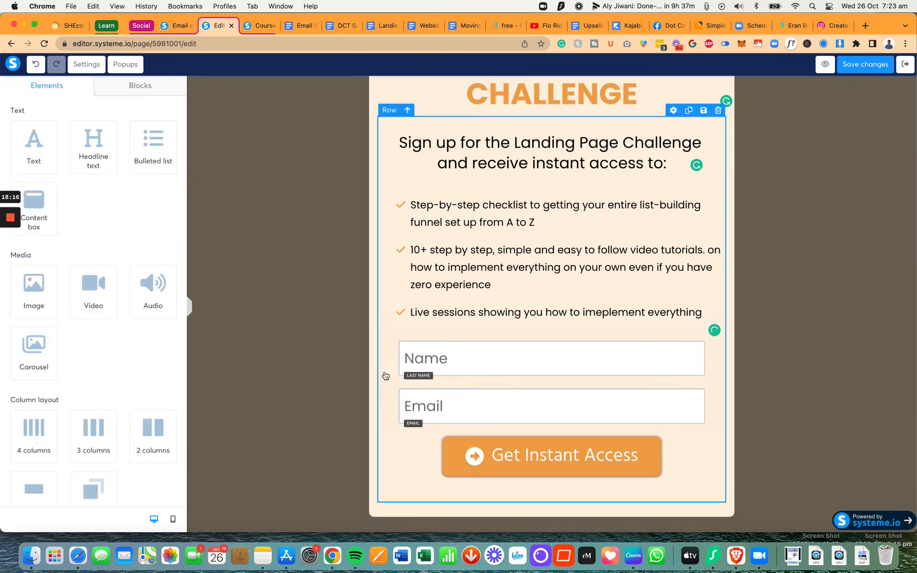
scroll(443, 299, up, 5)
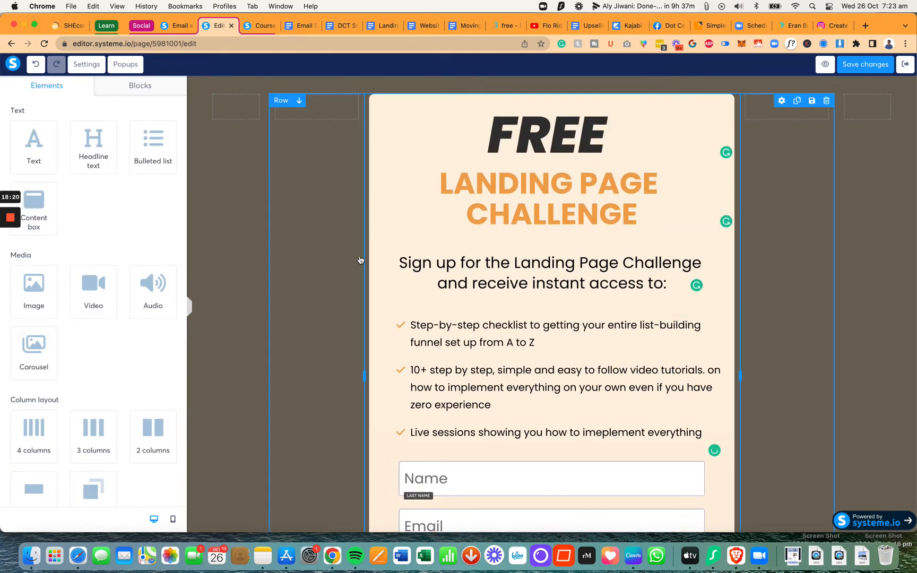
scroll(477, 372, down, 5)
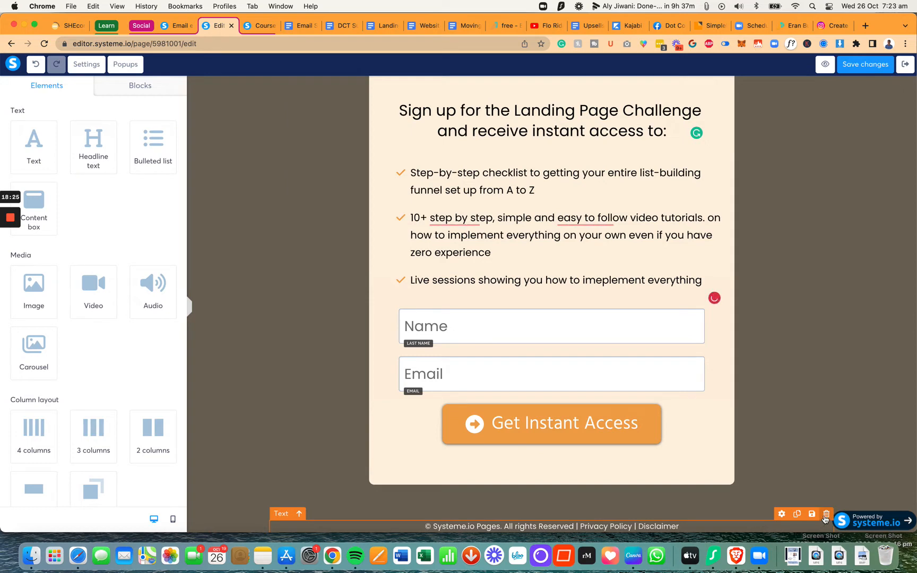
click(826, 513)
click(545, 101)
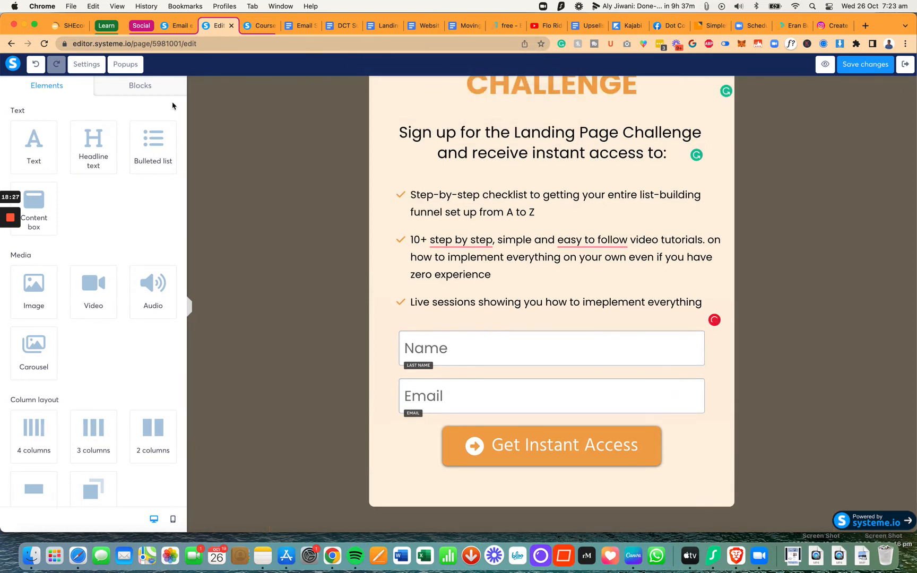
Step: Disable the affiliate badge in the page settings and save the page changes
click(98, 64)
scroll(130, 236, down, 5)
scroll(130, 236, down, 5)
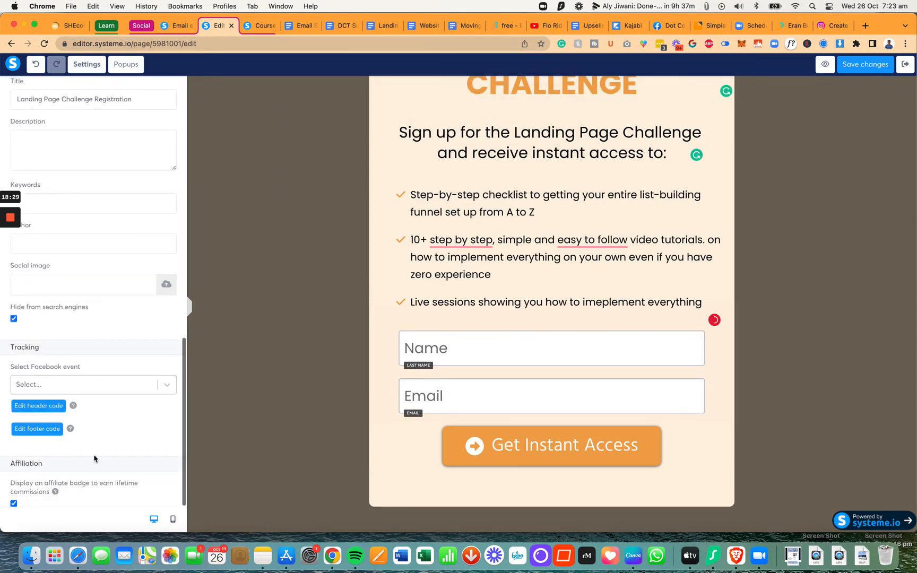
click(14, 504)
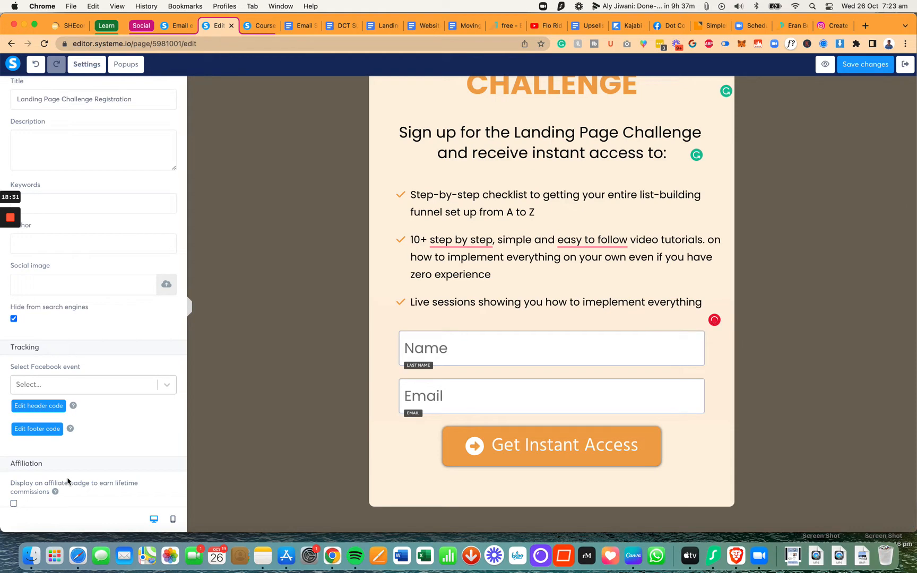
click(107, 388)
click(94, 415)
click(307, 369)
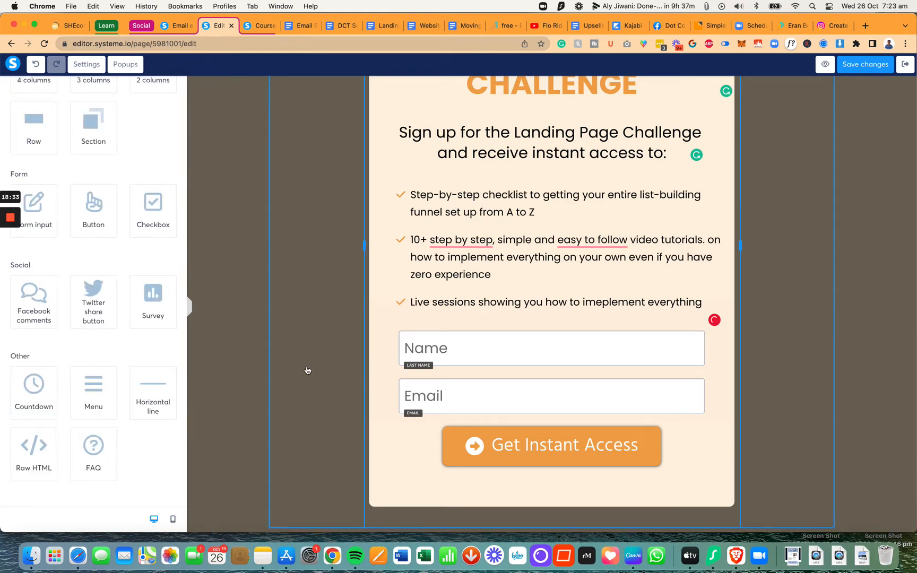
scroll(307, 369, up, 3)
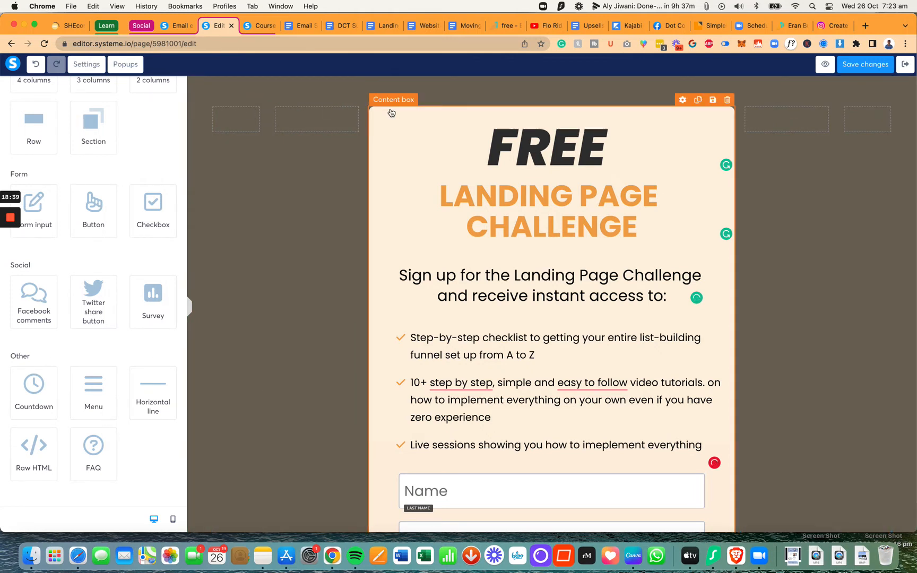
click(854, 66)
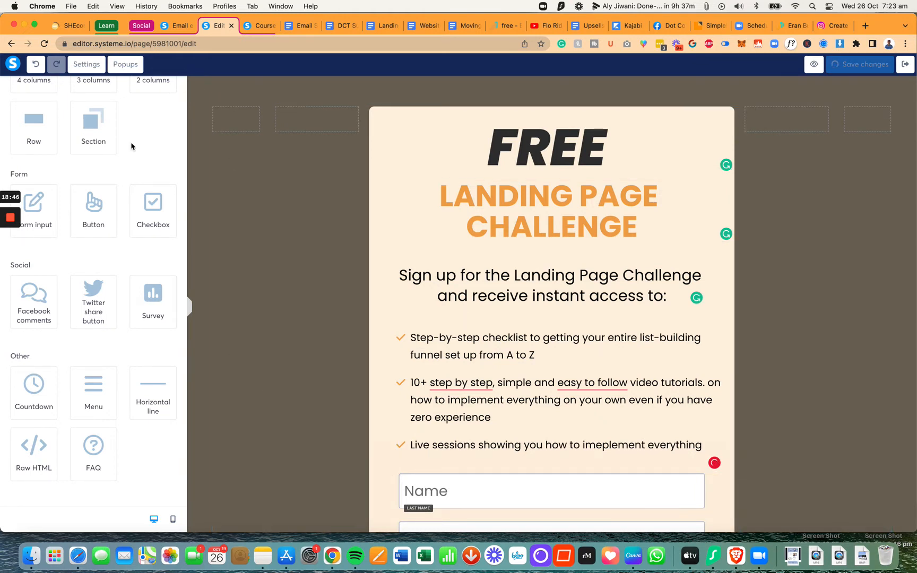
Step: Duplicate the sign-up intro text and replace the upper copy's wording with "Starting in"
scroll(132, 146, up, 10)
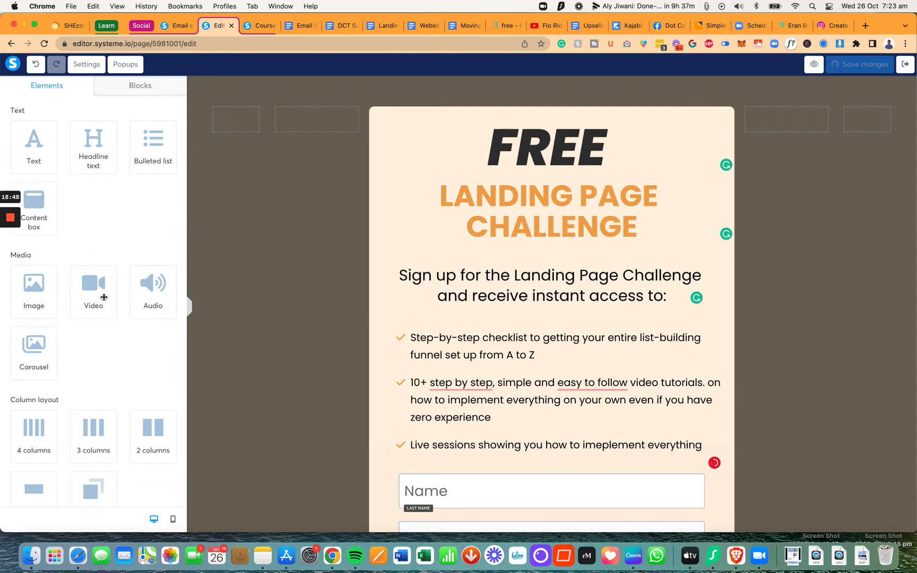
scroll(104, 297, down, 7)
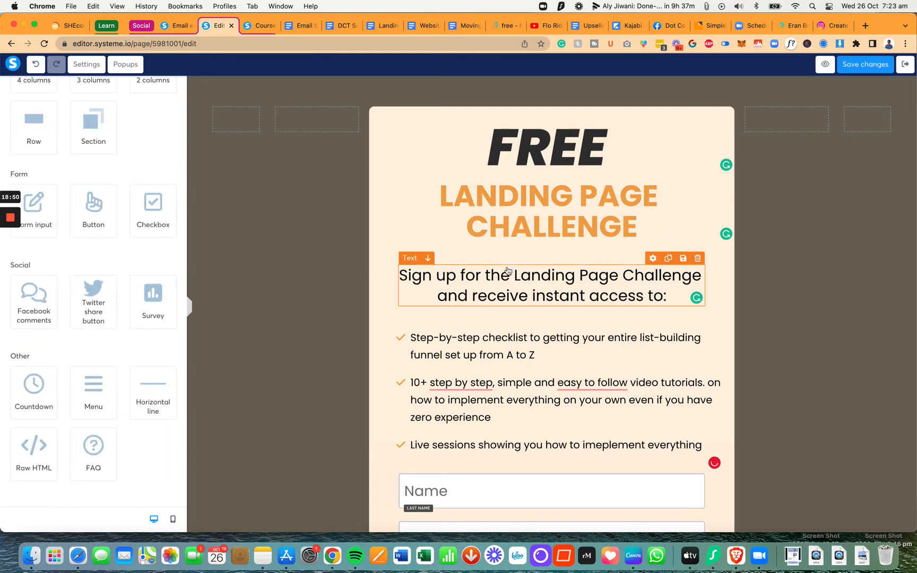
click(669, 259)
triple_click(591, 289)
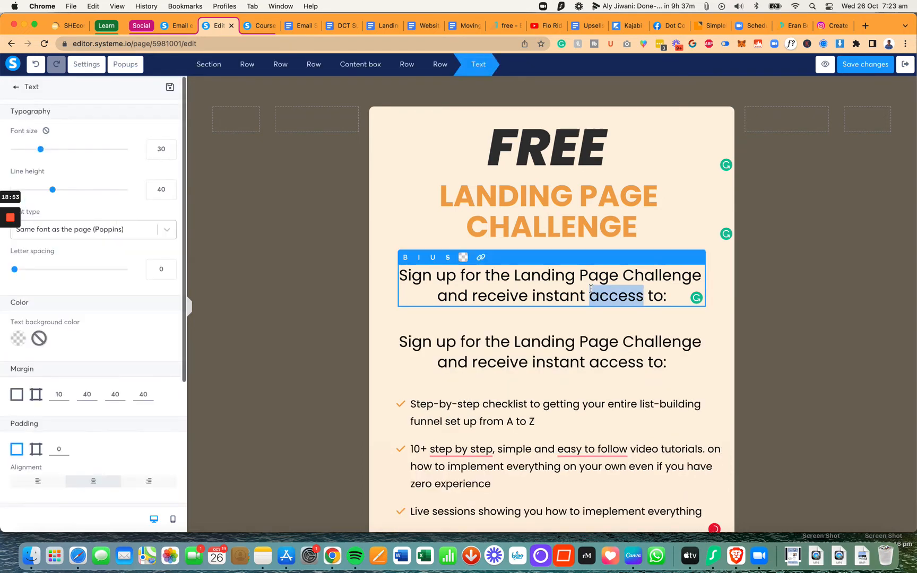
text(Starting in)
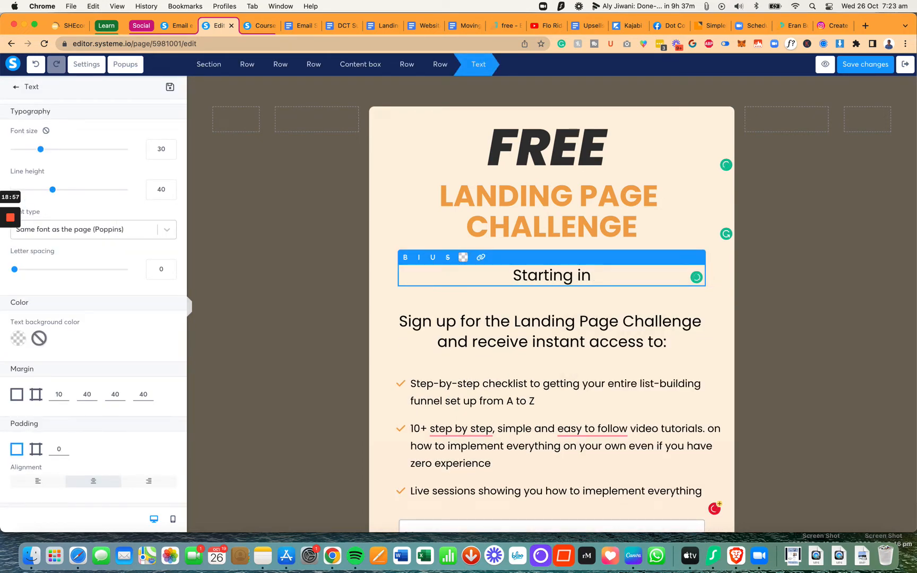
Step: Clear the "Starting in" wording and delete that duplicated text element
key(super+a)
key(BackSpace)
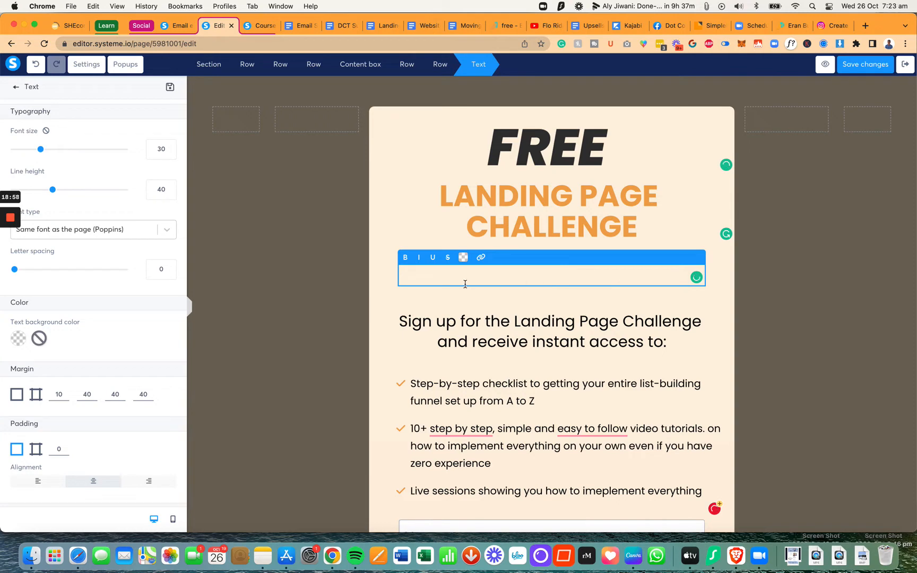
click(385, 287)
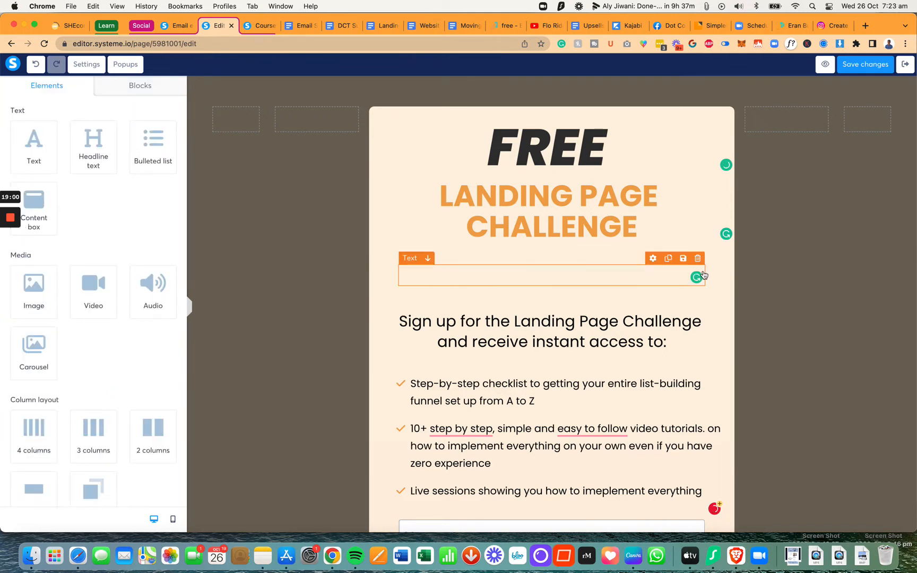
click(692, 258)
click(545, 101)
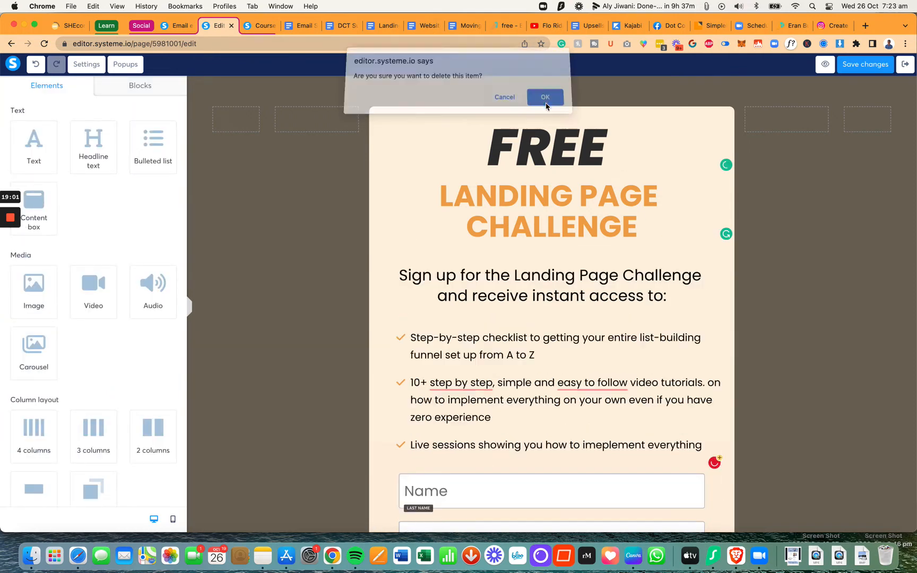
Step: Try bold on the entire sign-up intro sentence, then remove the bold formatting again
click(486, 299)
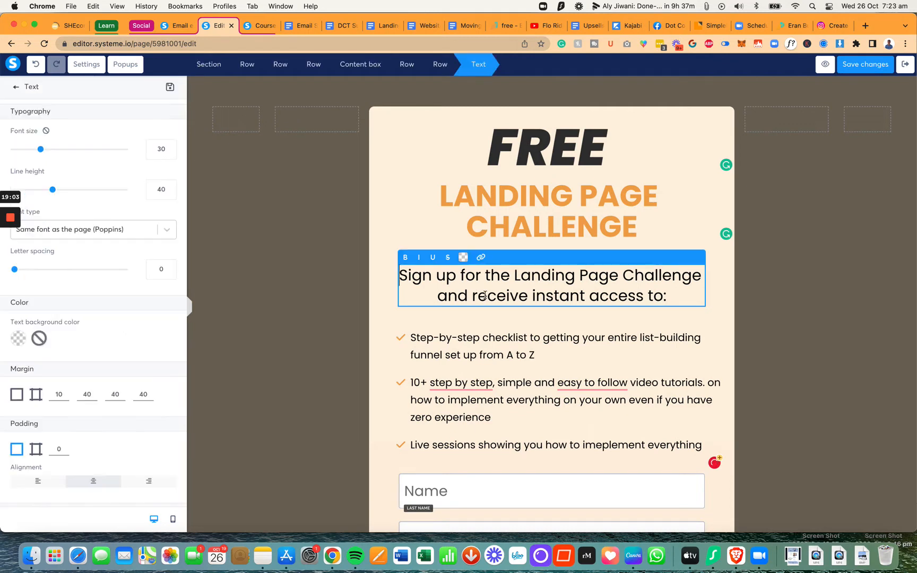
key(super+a)
key(super+b)
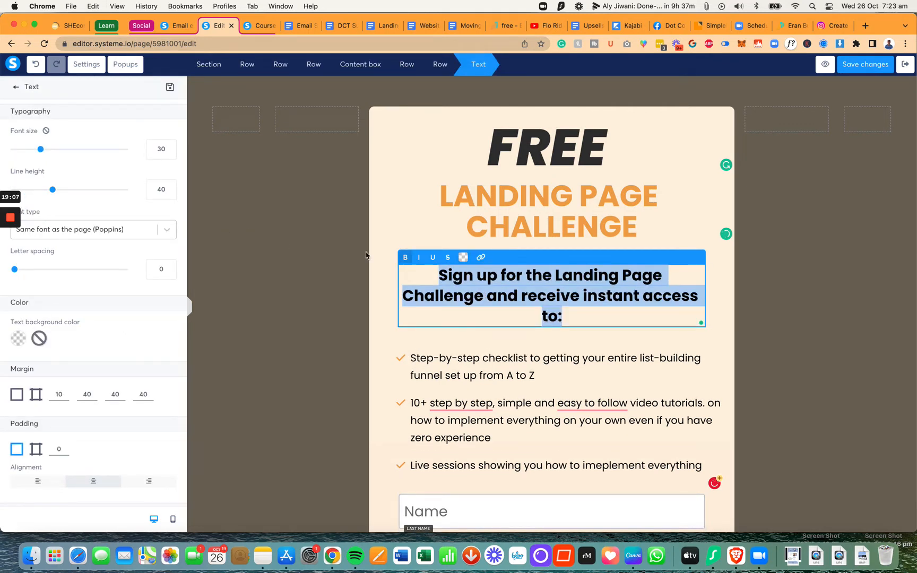
key(super+b)
click(488, 274)
click(556, 310)
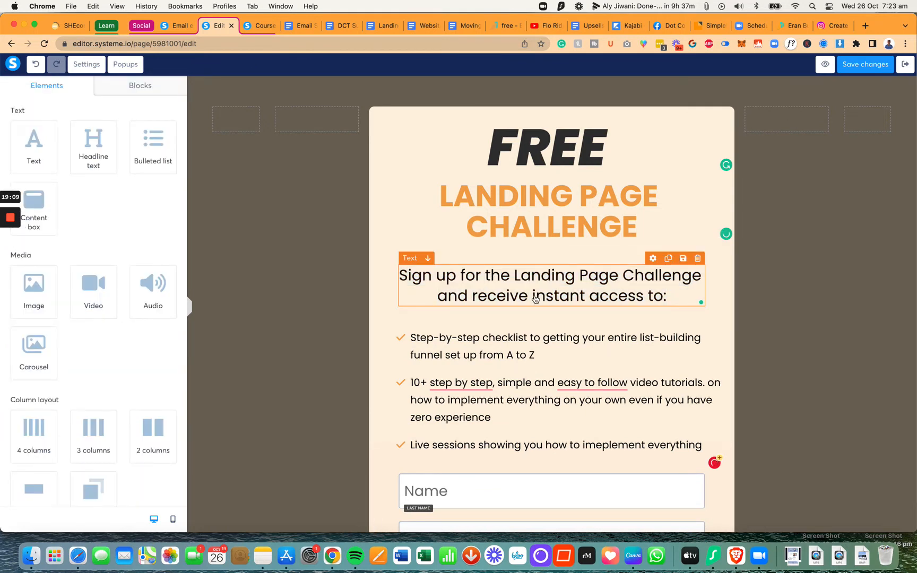
Step: Make only the words "instant access" bold in the sign-up intro sentence
click(535, 299)
drag(536, 298, 644, 297)
key(super+b)
click(608, 344)
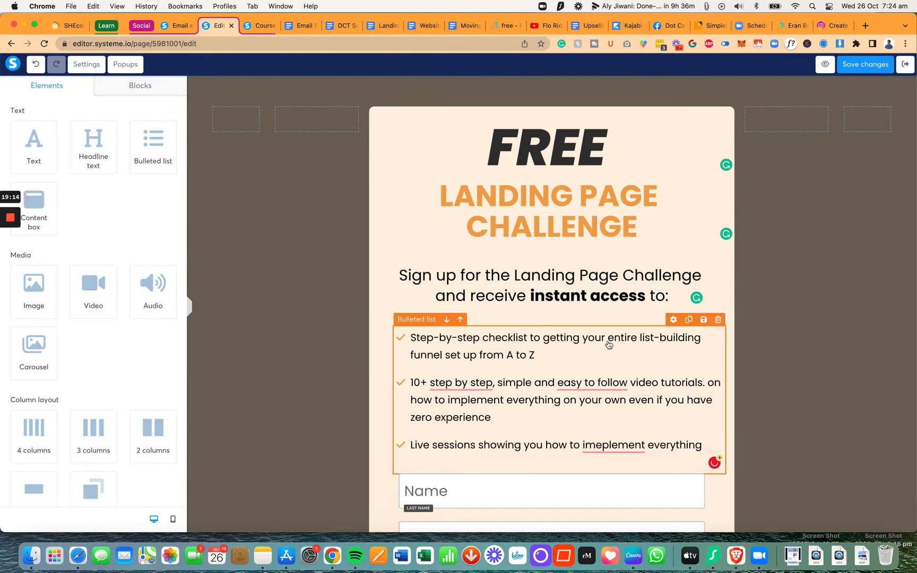
Step: Accept the suggested hyphenations "step-by-step" and "easy-to-follow" in the second list item
click(459, 392)
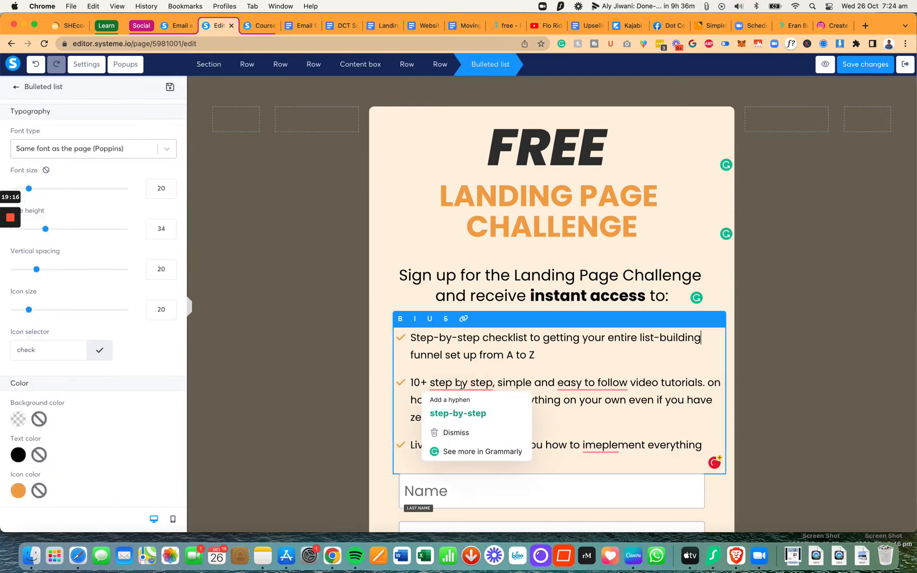
click(459, 409)
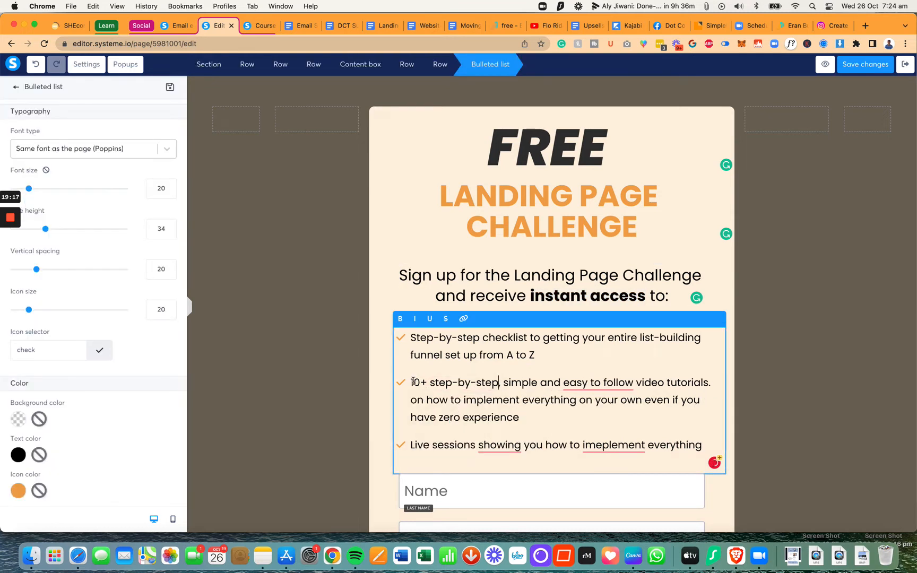
click(610, 383)
click(599, 414)
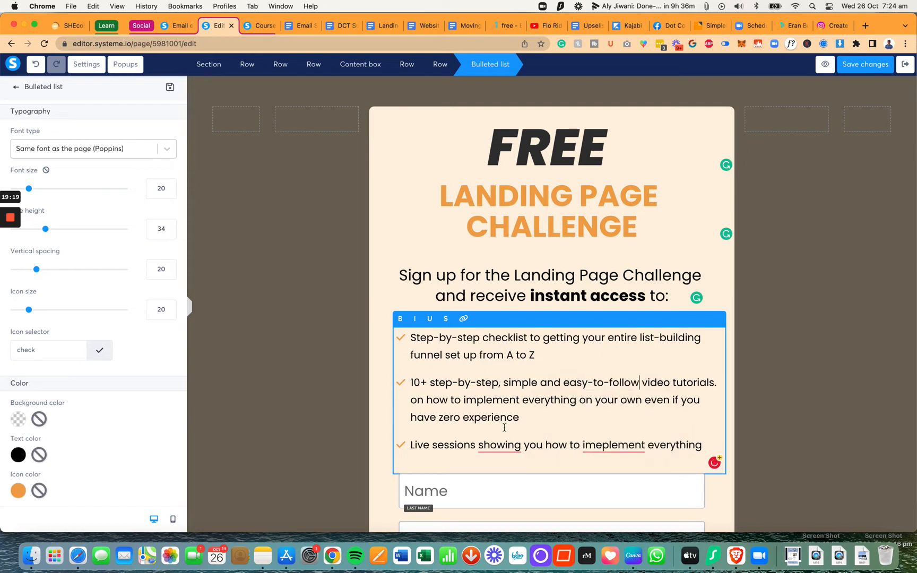
click(498, 446)
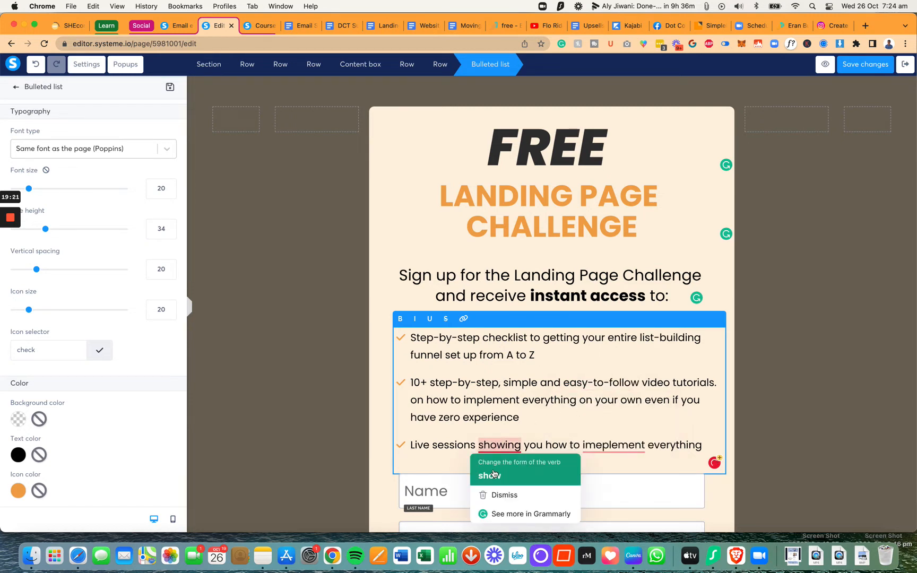
click(479, 446)
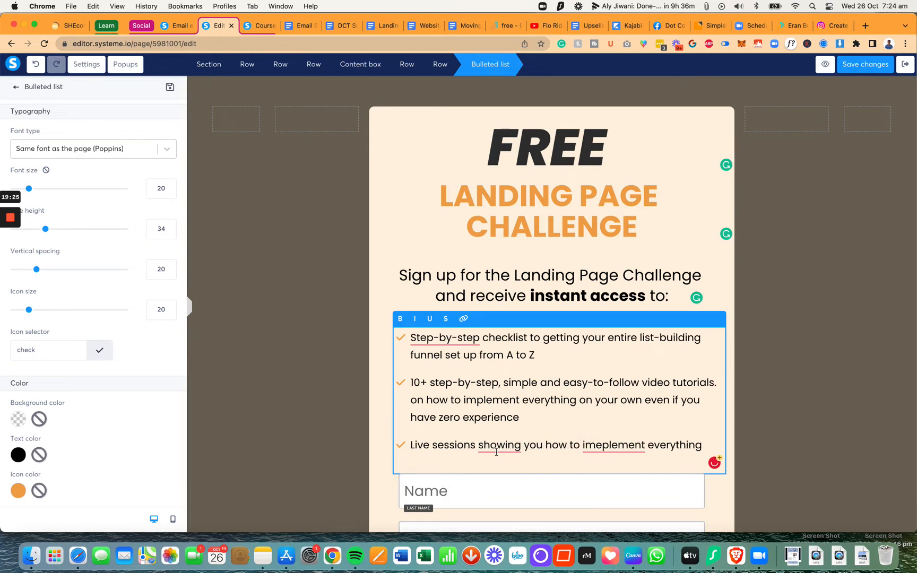
click(829, 418)
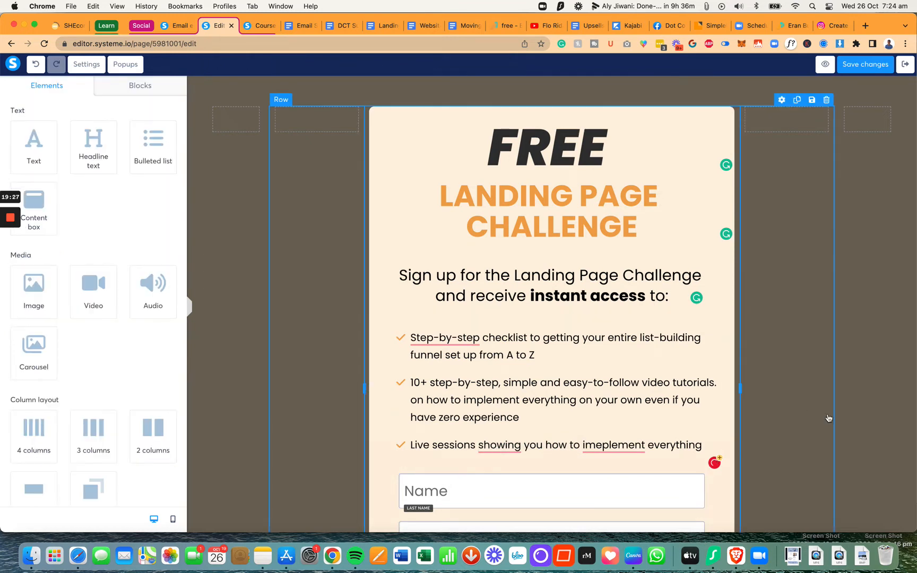
Step: Correct the misspelled "imeplement" to "implement" in the third list item using the suggested spelling
click(632, 445)
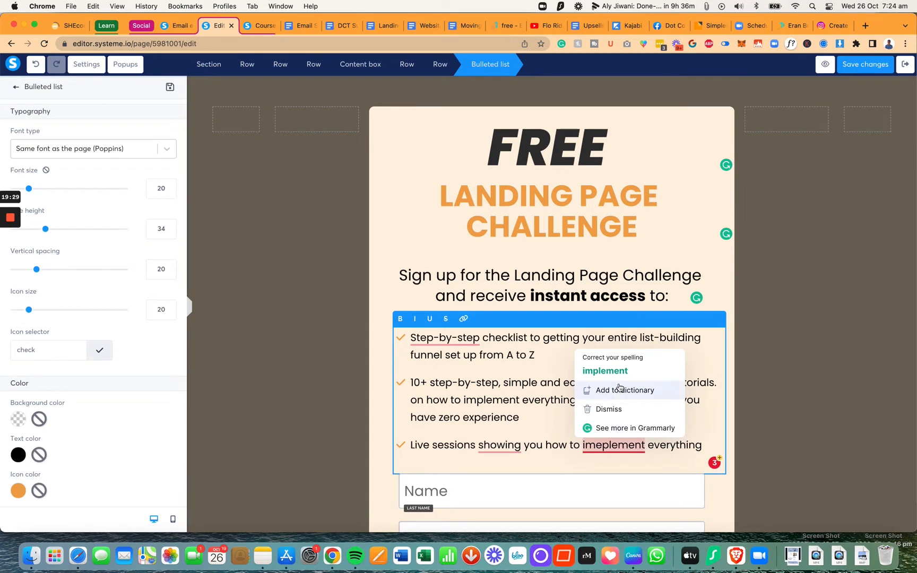
click(606, 368)
scroll(583, 438, down, 3)
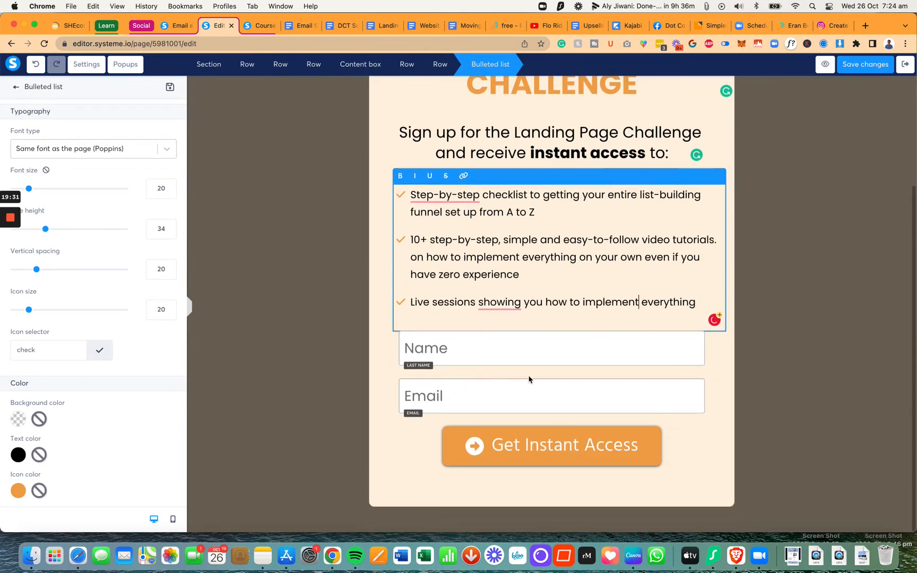
click(385, 371)
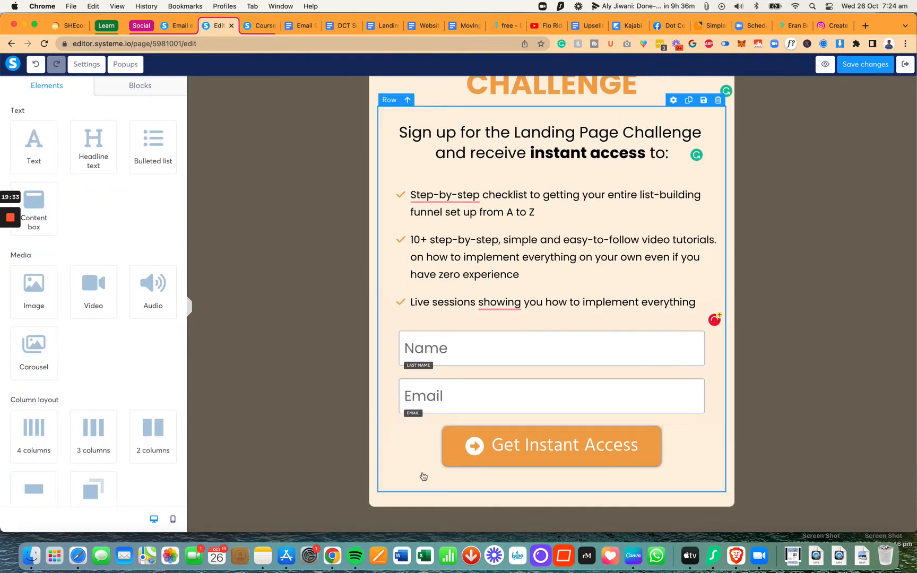
Step: Set the font of the "Get Instant Access" button to the Google font Poppins
click(566, 447)
scroll(91, 276, down, 10)
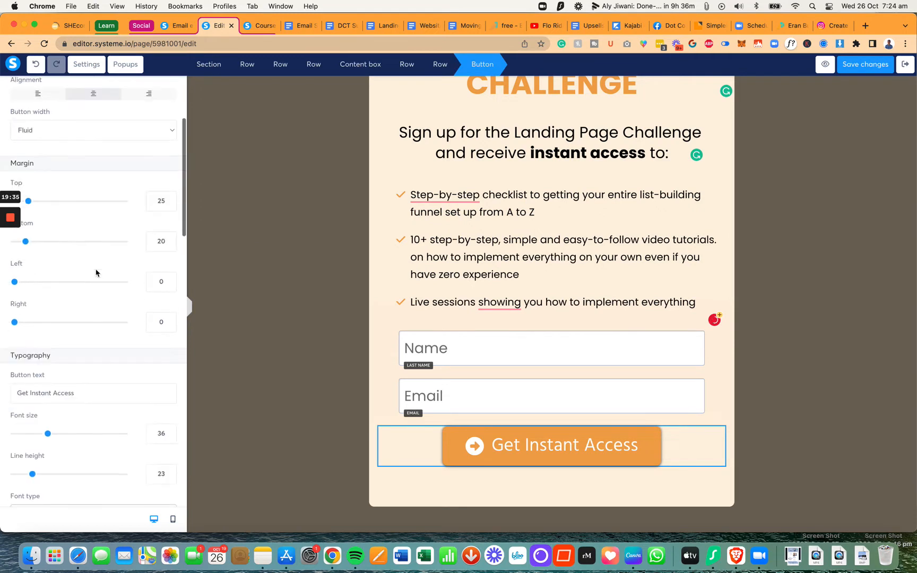
click(77, 311)
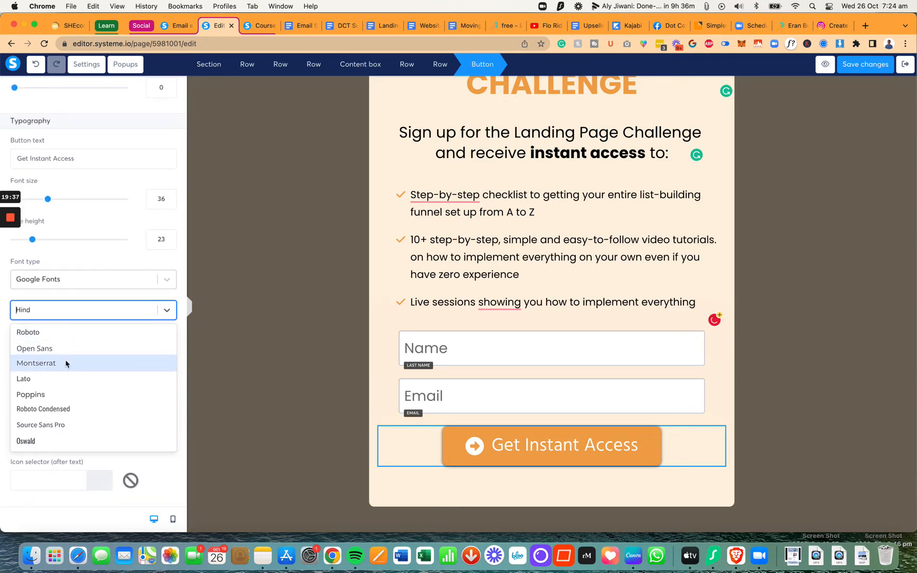
click(50, 395)
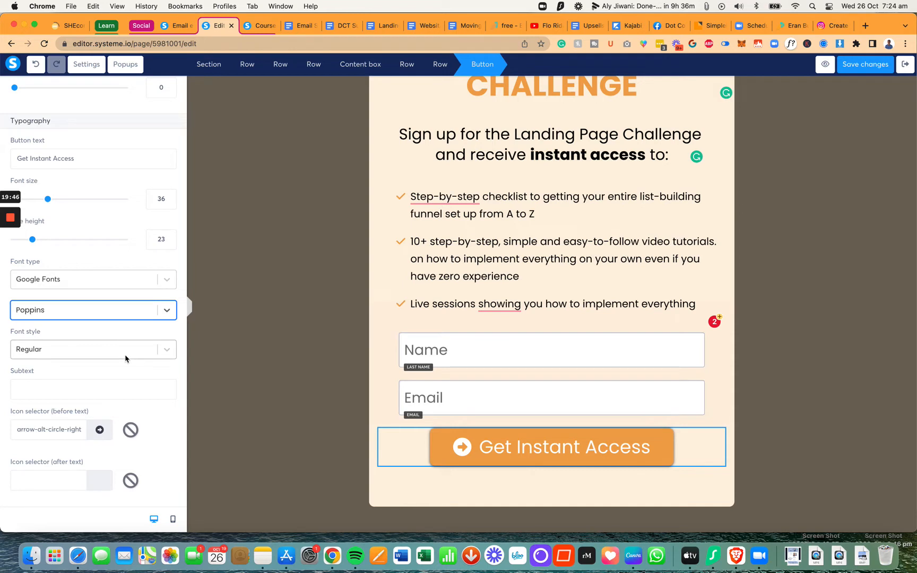
click(562, 202)
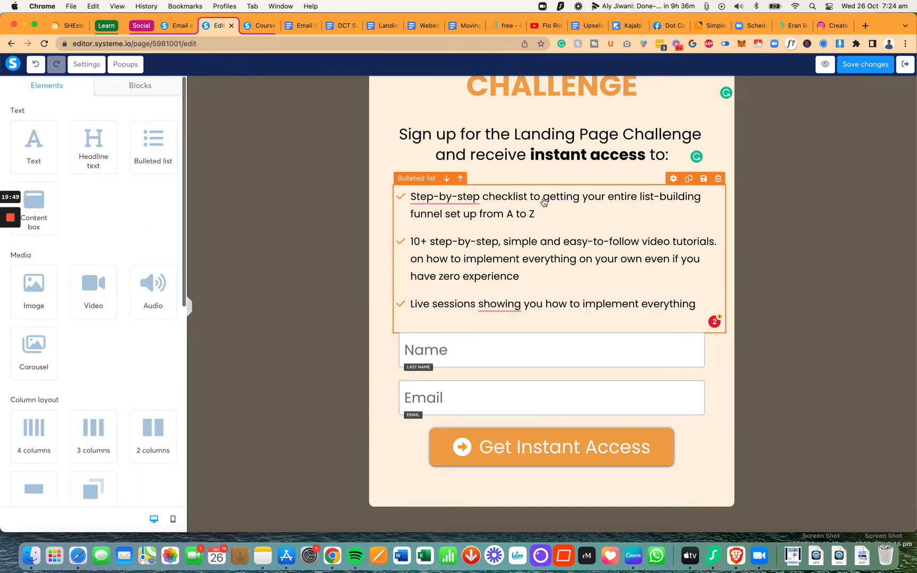
Step: Accept the suggested article so the first list item begins with "A step-by-step checklist"
click(478, 202)
click(454, 223)
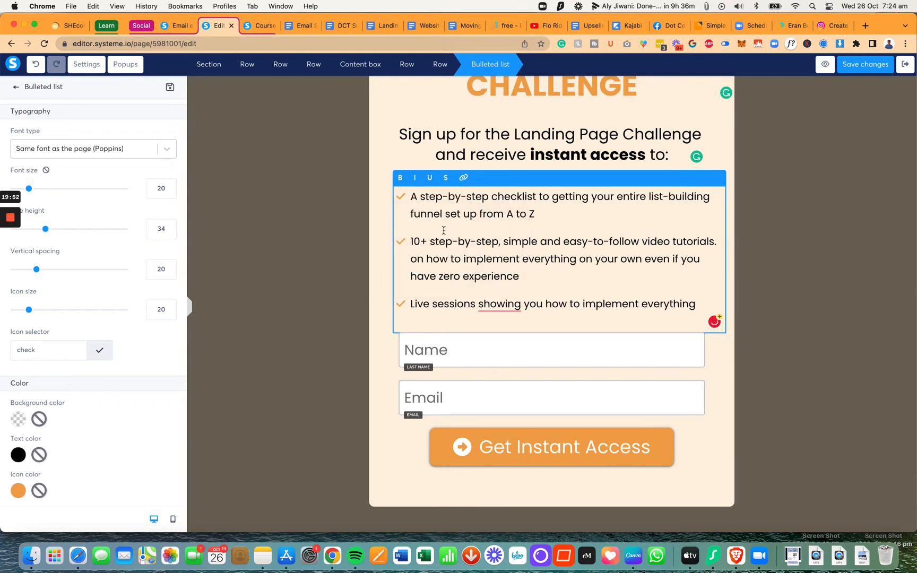
scroll(554, 259, up, 3)
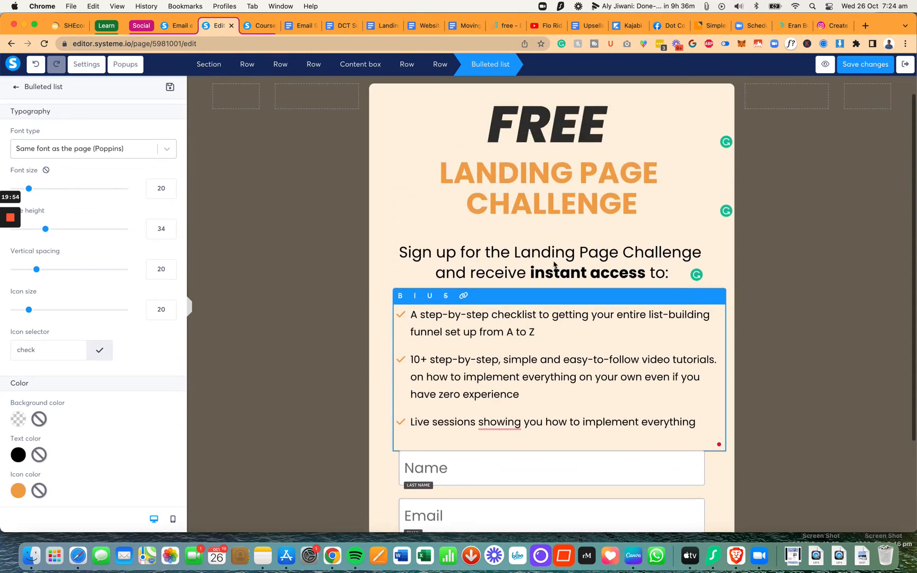
click(669, 271)
click(666, 272)
click(601, 351)
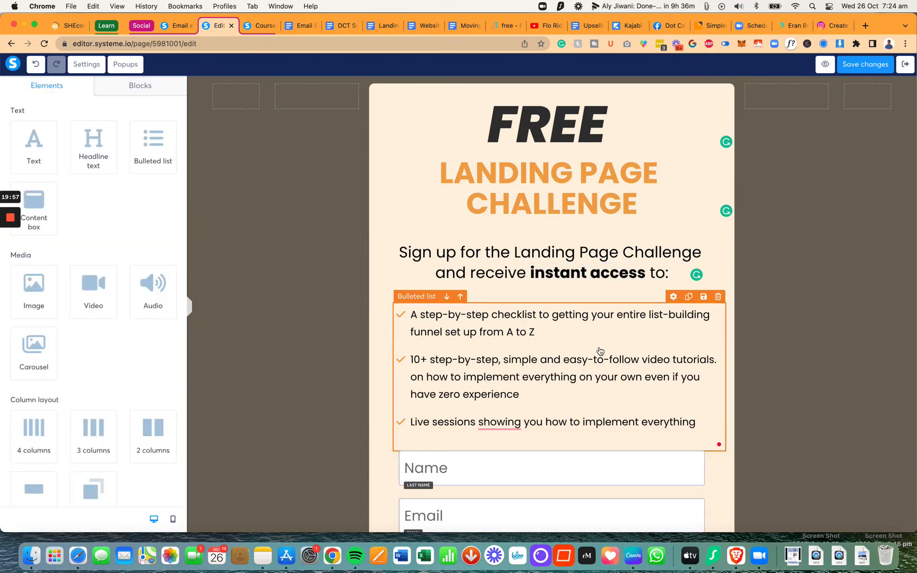
Step: Reduce the font size of the orange "LANDING PAGE CHALLENGE" headline to 45 so it fits on one line
click(642, 209)
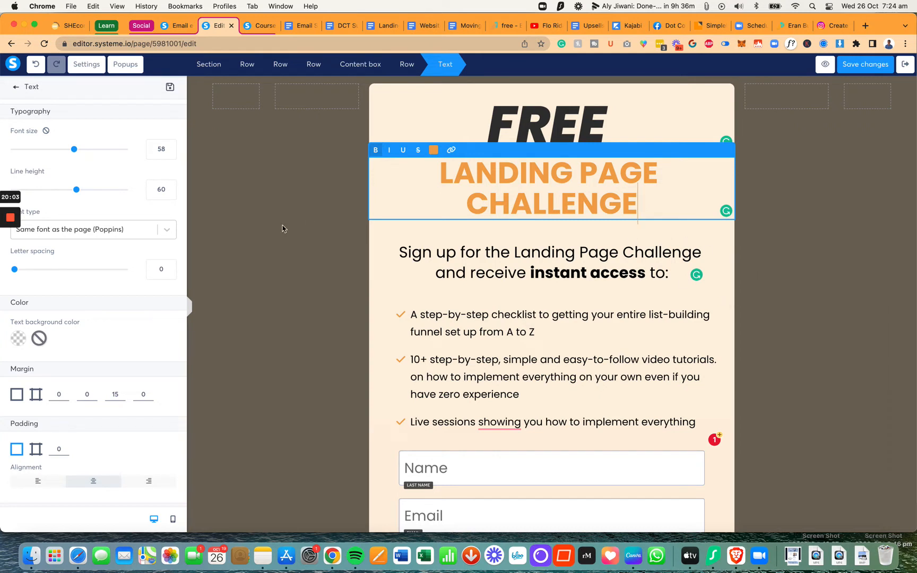
drag(75, 151, 61, 150)
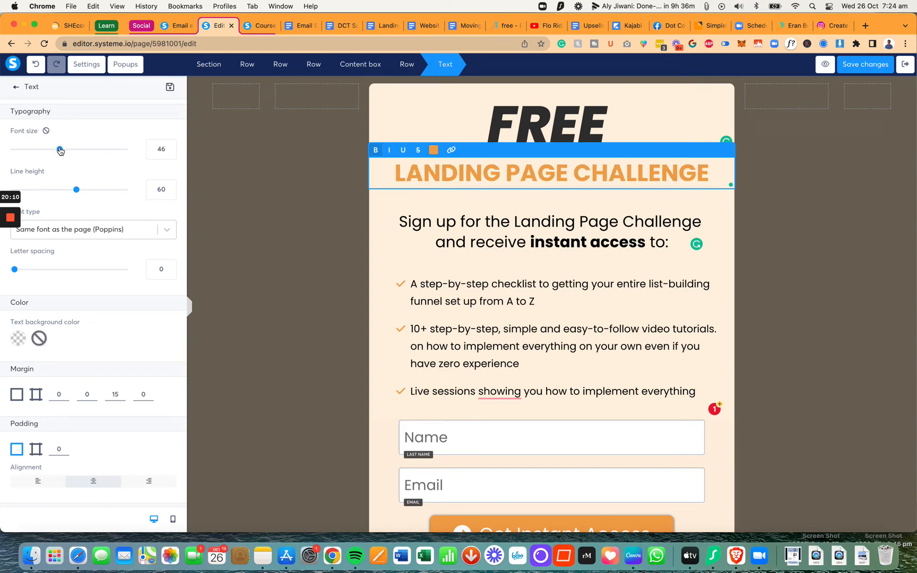
drag(60, 150, 60, 150)
click(326, 213)
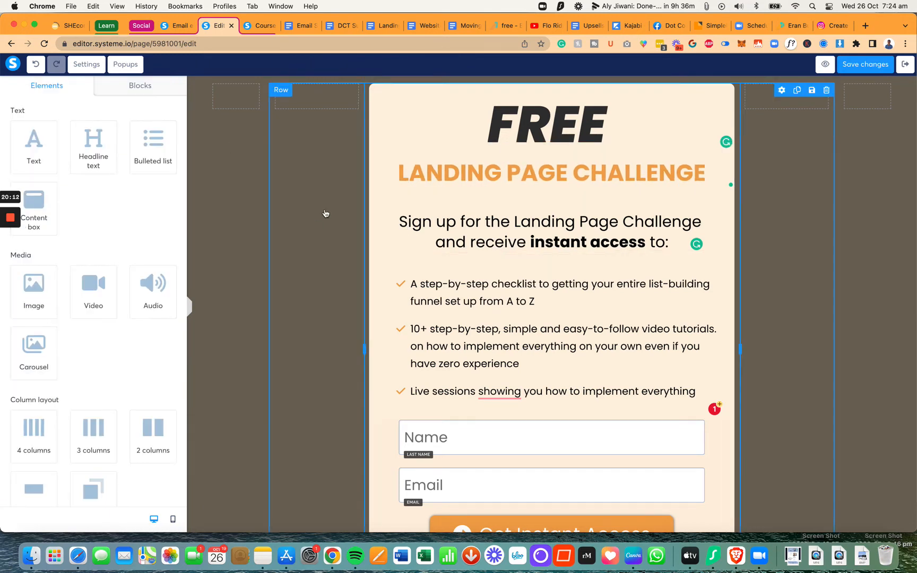
Step: Duplicate the "LANDING PAGE CHALLENGE" headline and try replacing the copy's text with "& IMPL"
click(698, 152)
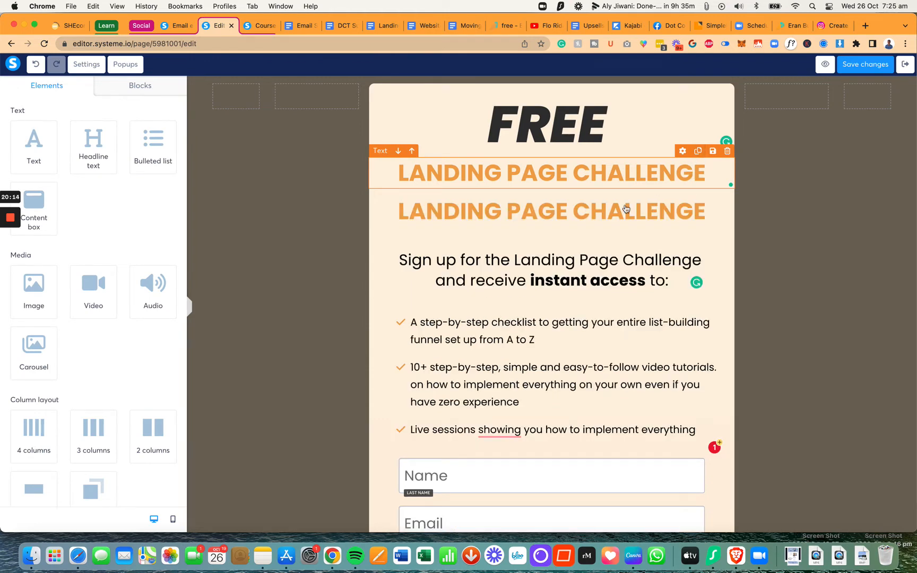
triple_click(593, 216)
text(&)
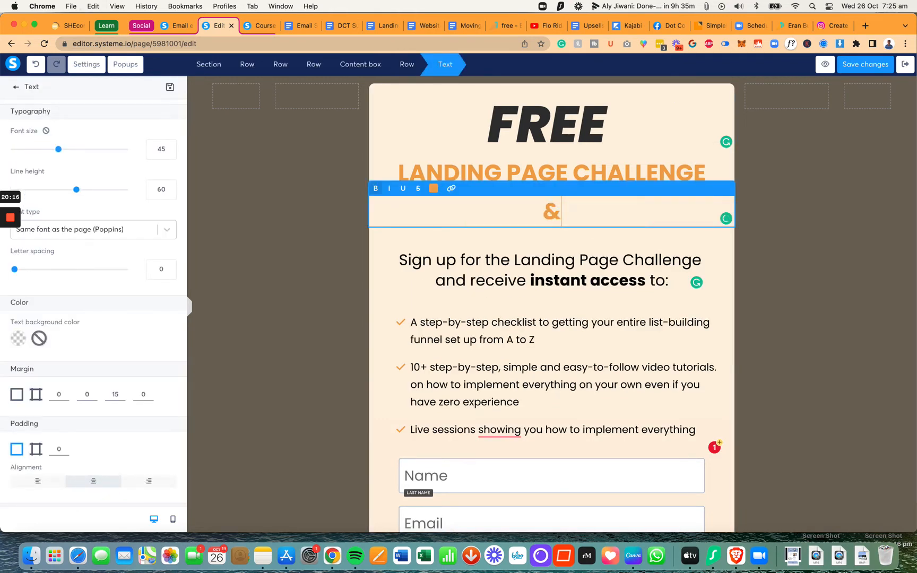
text( impleme)
key(BackSpace)
key(BackSpace)
key(BackSpace)
key(BackSpace)
key(BackSpace)
key(BackSpace)
key(BackSpace)
text(IMPLE)
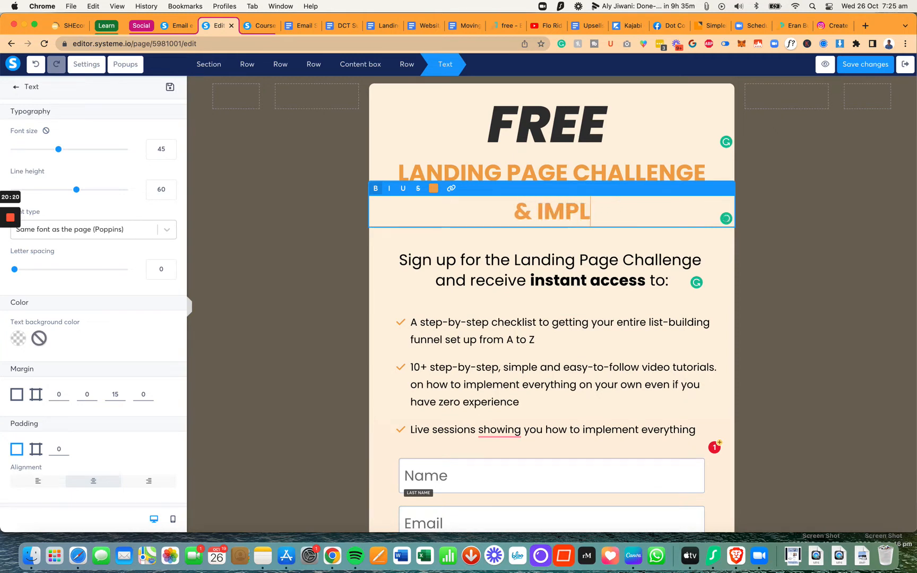
Step: Clear the duplicated headline's text, try "(STE" in its place, and remove that wording too
key(BackSpace)
key(BackSpace)
key(BackSpace)
key(BackSpace)
key(BackSpace)
key(BackSpace)
key(BackSpace)
text((STE)
key(BackSpace)
key(BackSpace)
key(BackSpace)
key(BackSpace)
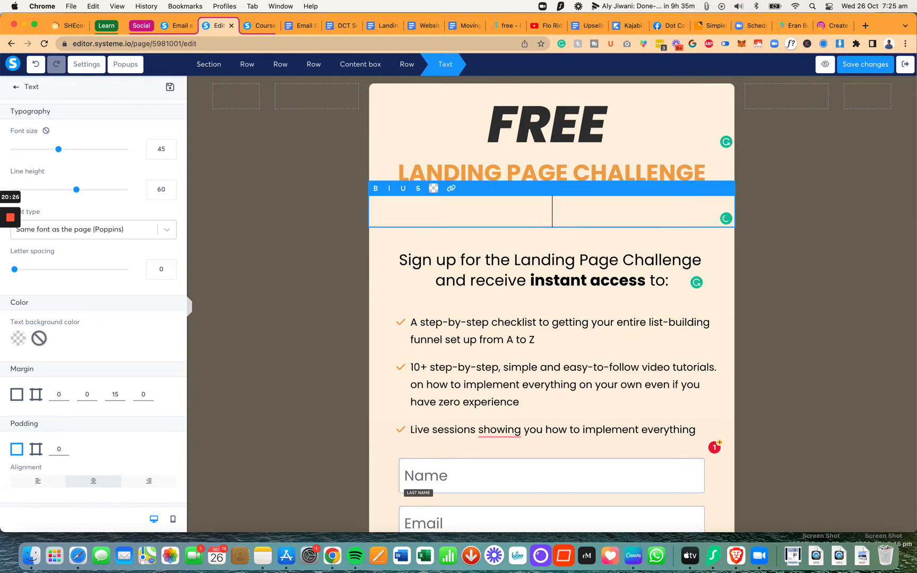
Step: Undo the text edits and the duplication of the orange headline
click(36, 64)
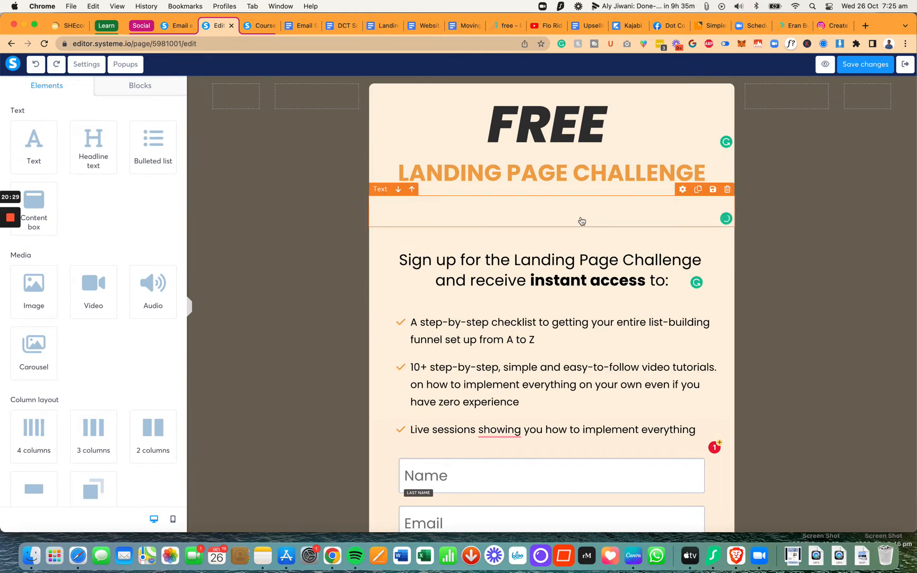
click(580, 217)
click(35, 64)
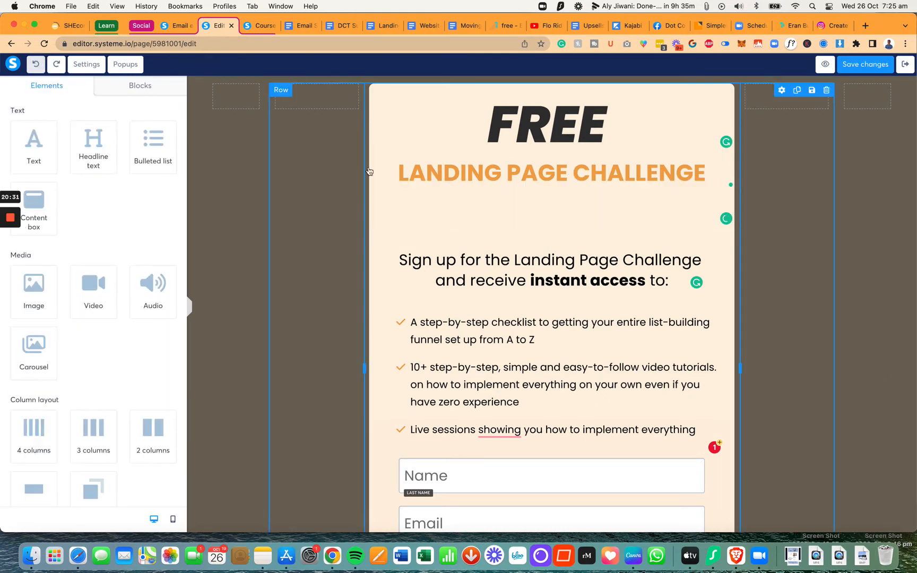
click(37, 64)
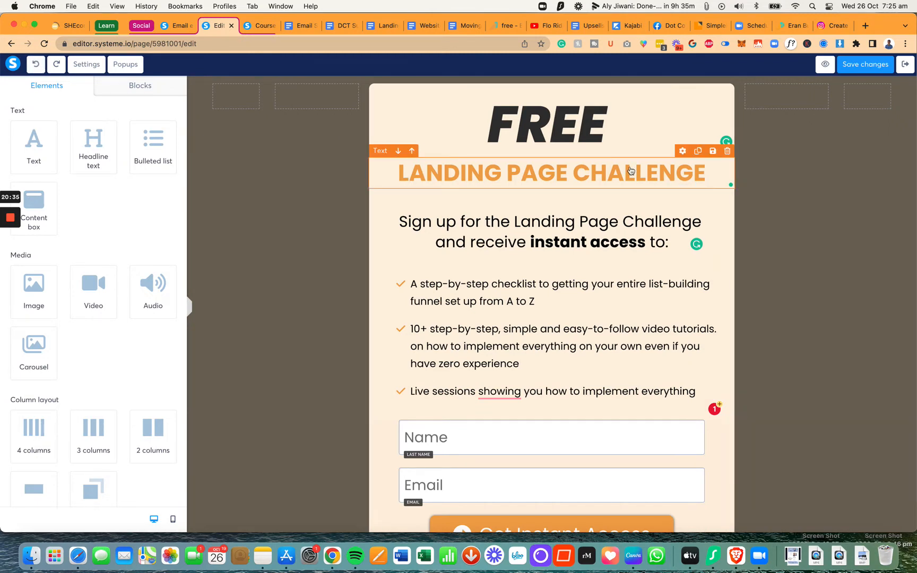
Step: Duplicate the "LANDING PAGE CHALLENGE" headline and replace the copy's text with "(Step-by-step checklists and video t"
click(697, 151)
click(598, 211)
key(super+a)
text((Step)
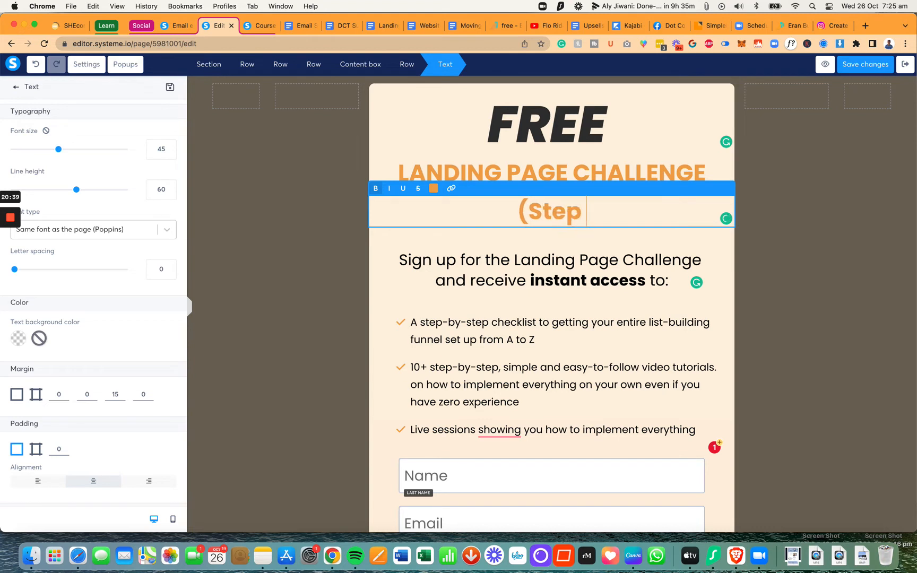
text(-by-step check)
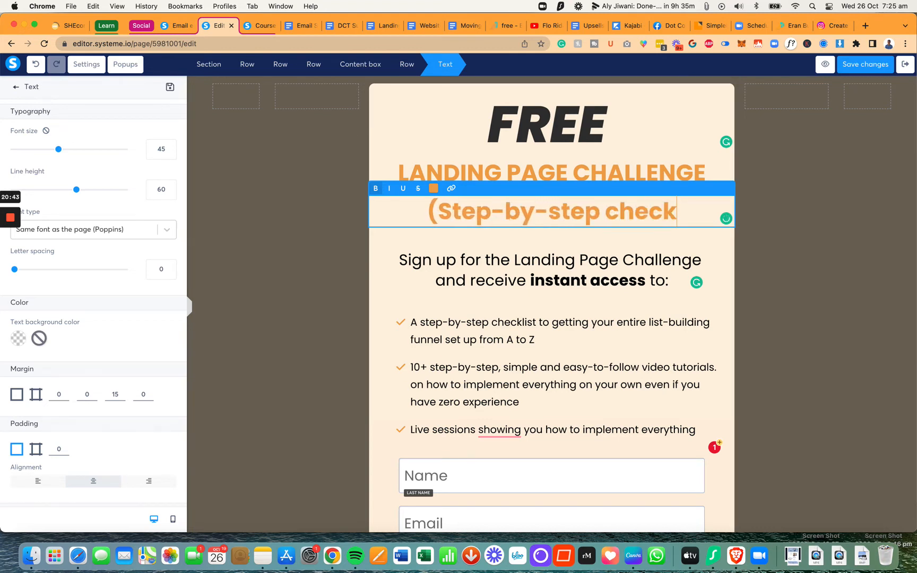
text(lists)
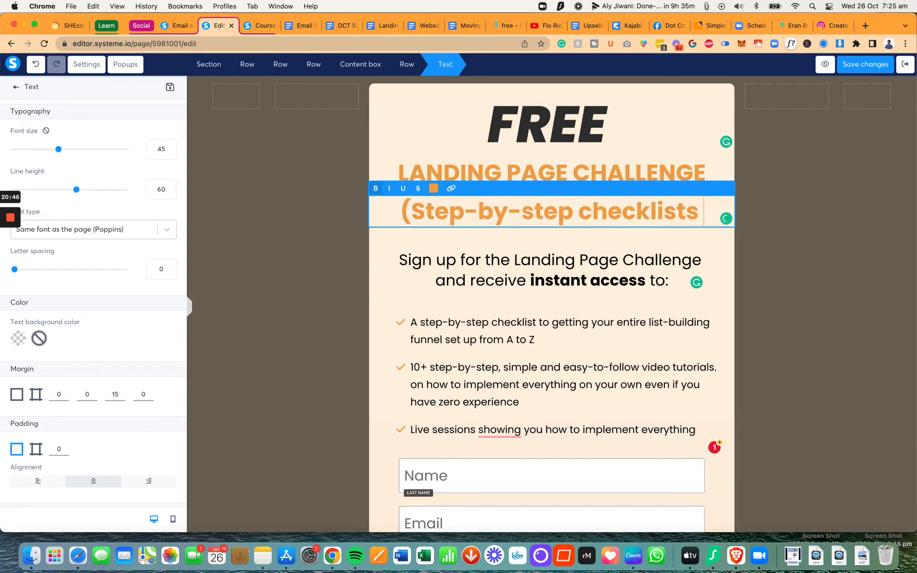
text( and video t)
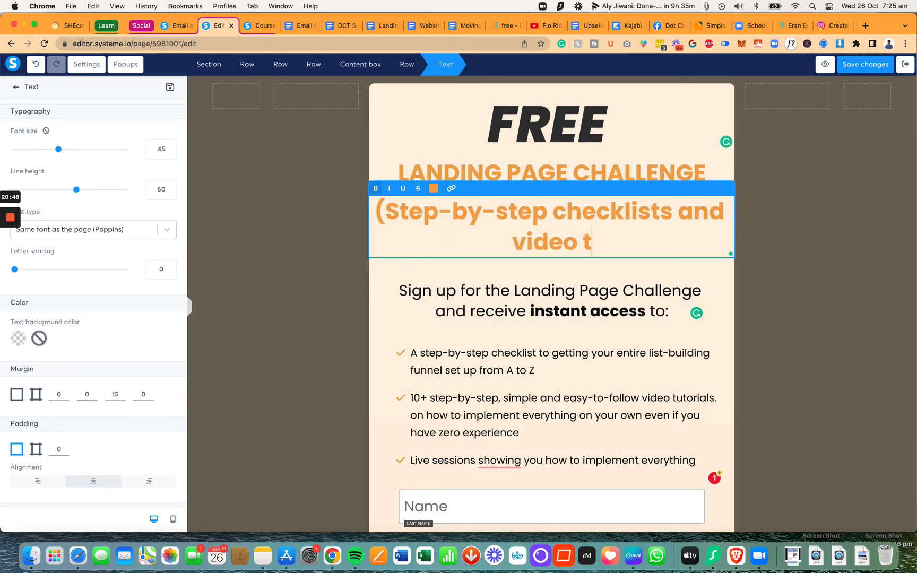
Step: Complete the subheading as "(Step-by-step checklists and video tutorials included)" and set its font size to 23
text(utorials included))
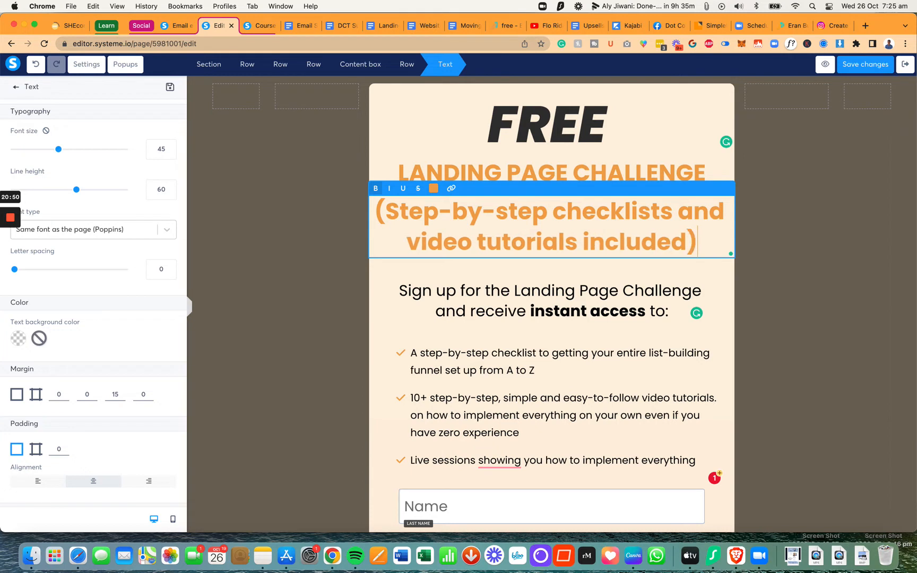
key(super+a)
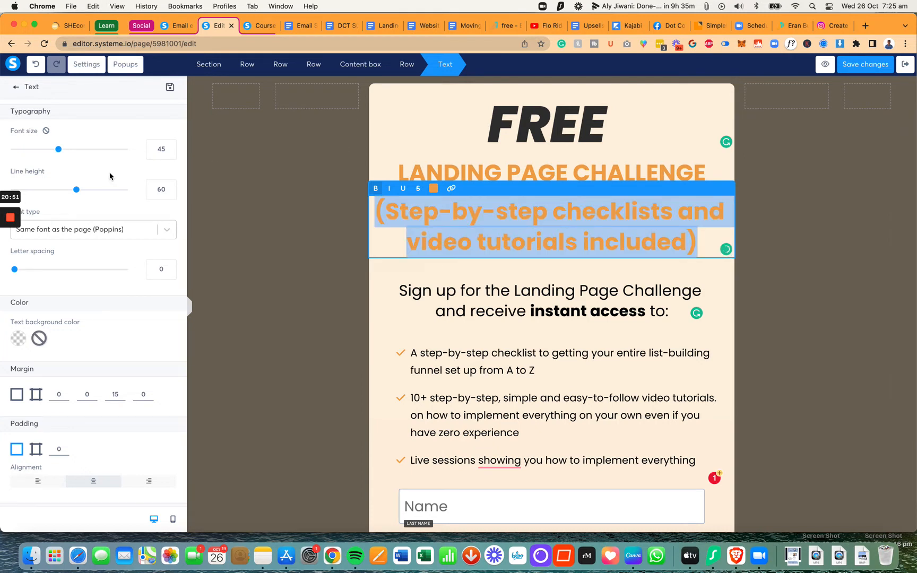
click(169, 153)
click(170, 153)
click(170, 154)
click(169, 153)
click(169, 153)
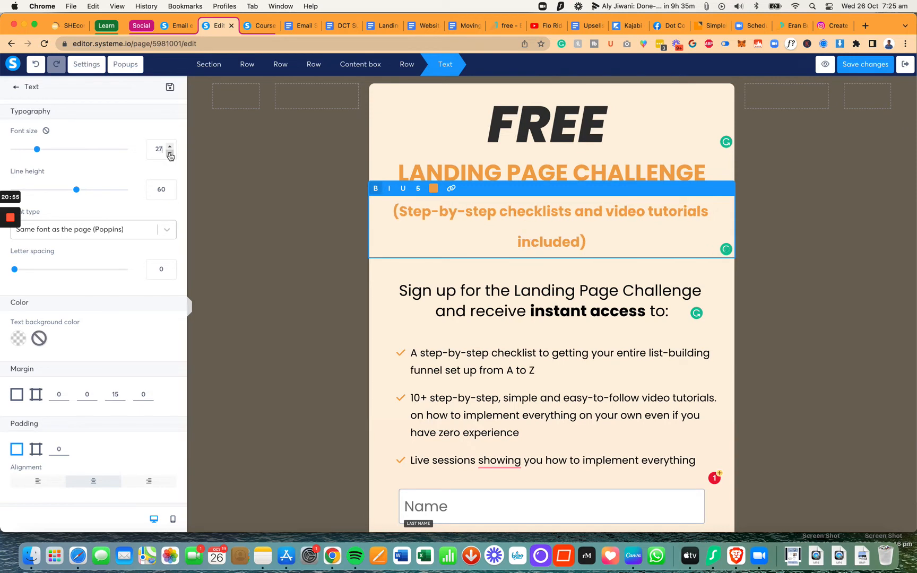
click(170, 153)
click(170, 153)
click(169, 153)
click(170, 153)
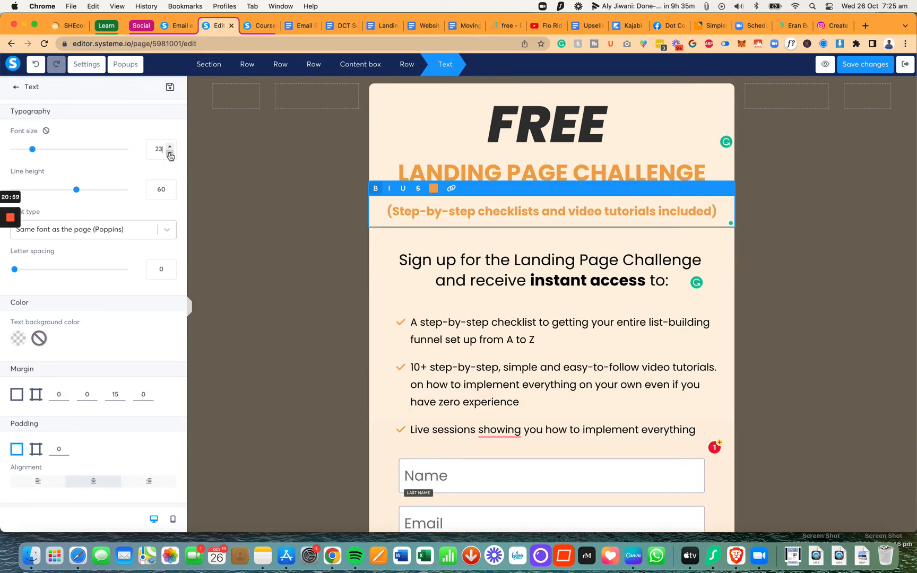
Step: Recolor the checklists subheading with the Primary Text hex value 72685B from the brand colors page
triple_click(437, 215)
click(433, 188)
double_click(453, 299)
key(super+grave)
key(super+grave)
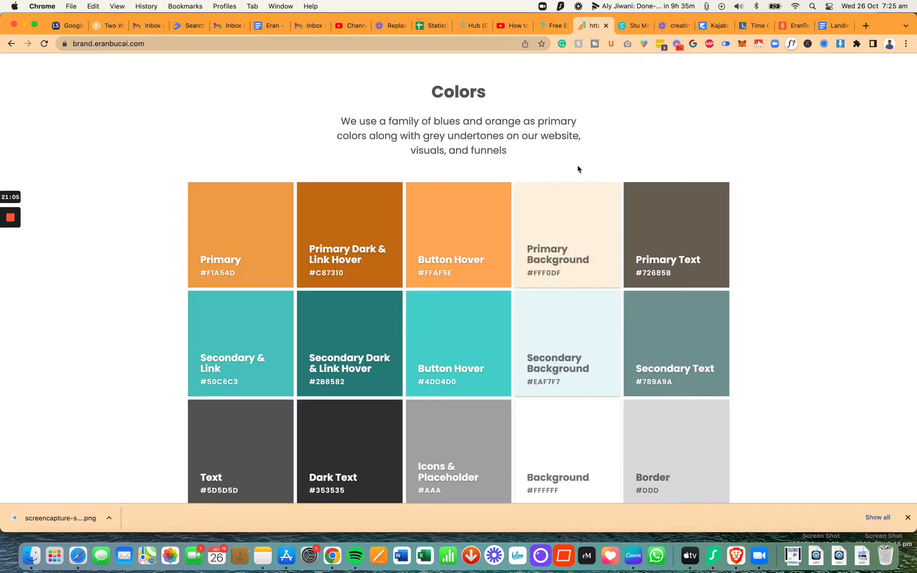
key(super+grave)
key(super+grave)
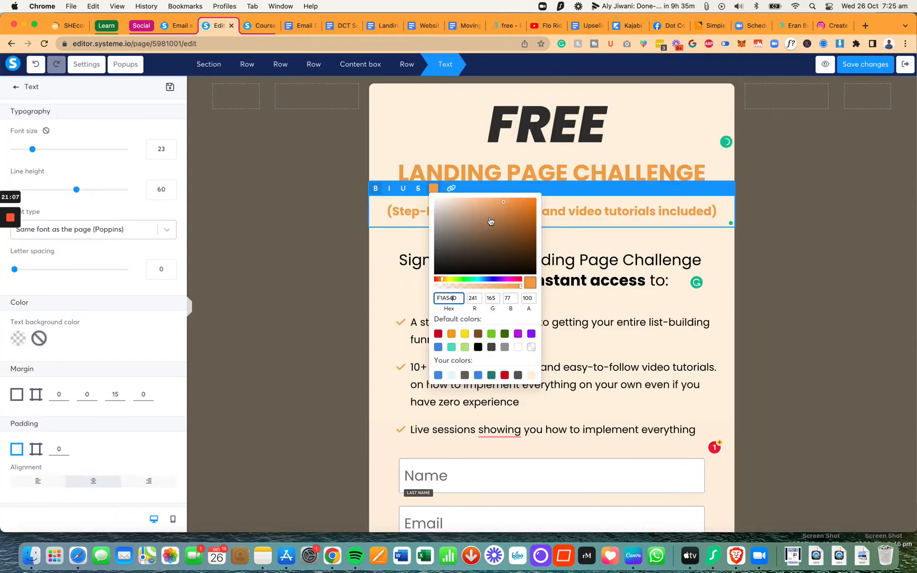
double_click(452, 300)
key(super+v)
click(625, 260)
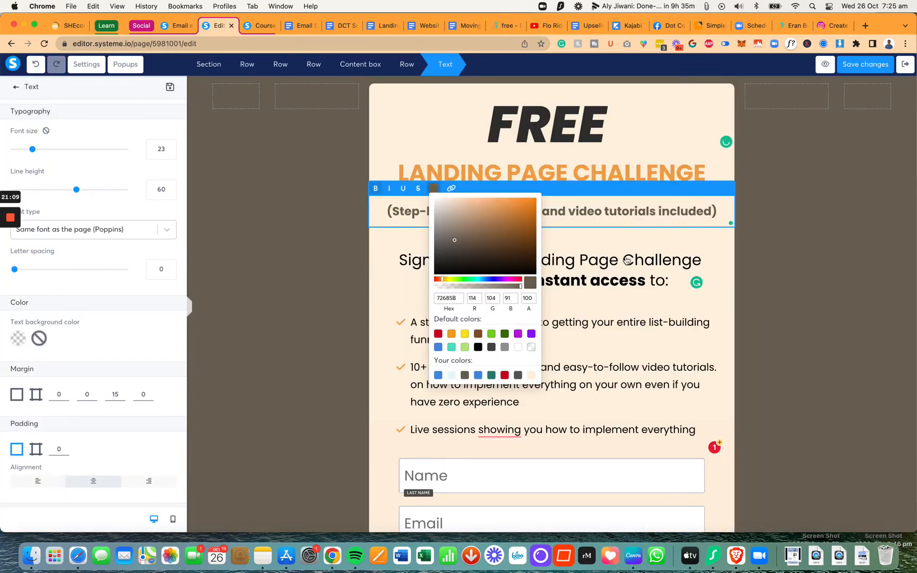
click(781, 259)
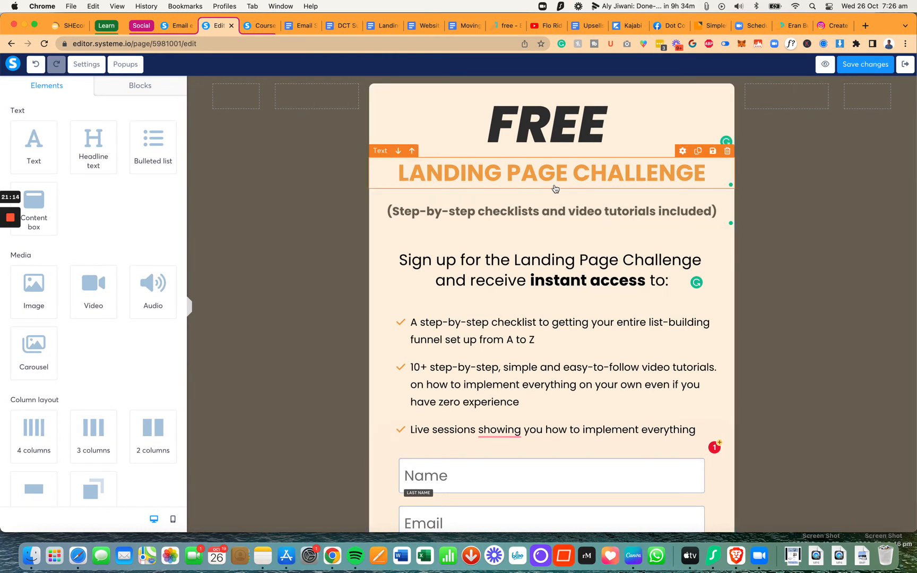
Step: Set the line height of the checklists and video tutorials subheading to 40
triple_click(547, 214)
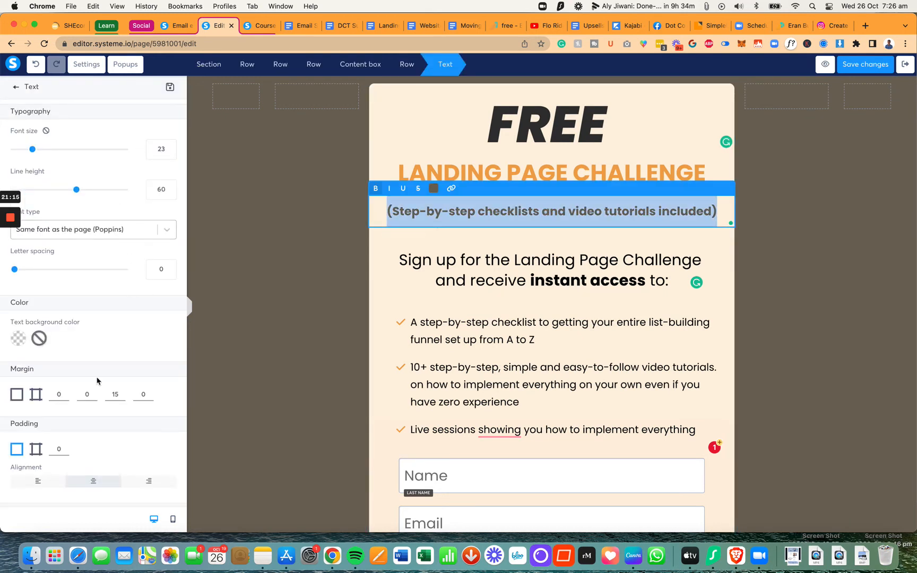
drag(77, 192, 53, 192)
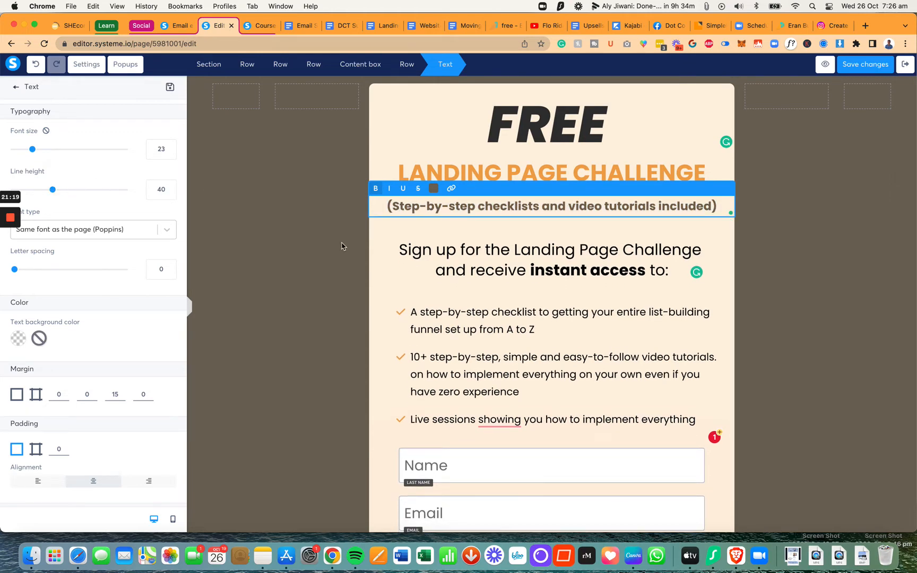
click(342, 246)
Step: Set the bottom margin of the "LANDING PAGE CHALLENGE" heading to 0
click(488, 168)
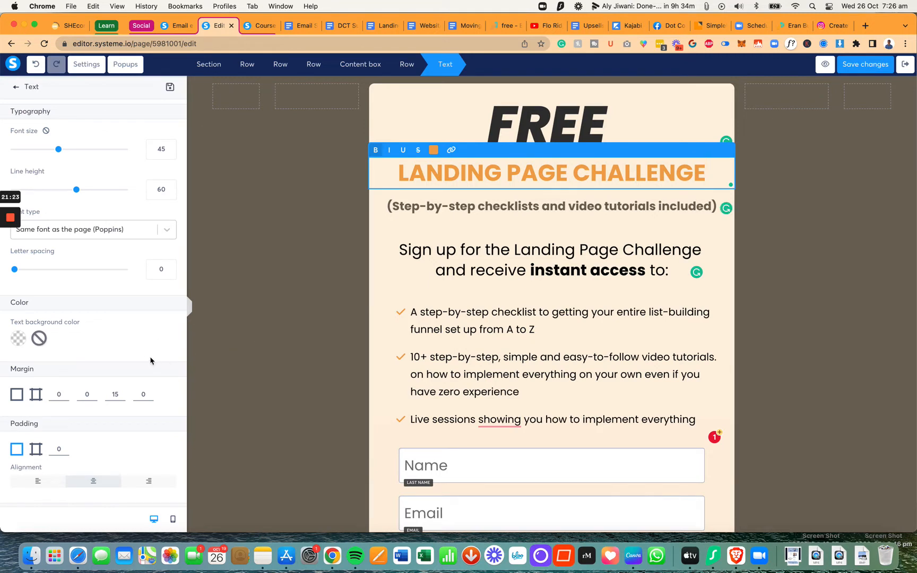
double_click(112, 393)
text(0)
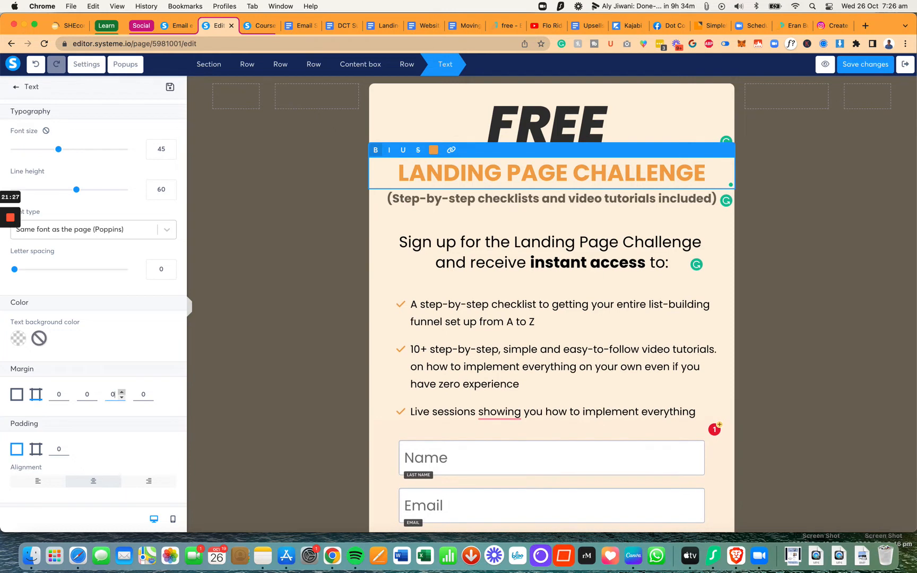
click(503, 331)
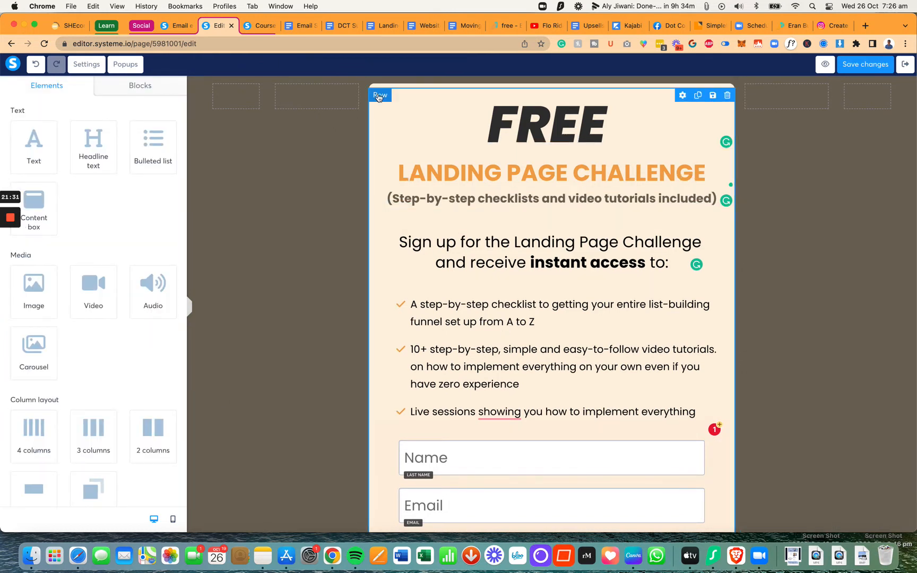
Step: Examine the content box's margin, padding, border and rounded corner settings for a way to adjust its width
click(374, 91)
scroll(105, 329, down, 3)
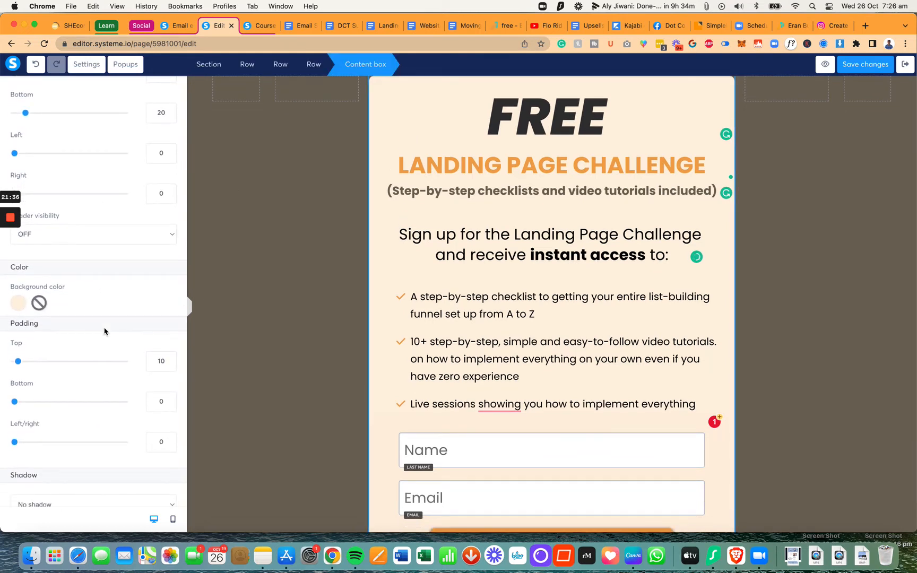
scroll(58, 329, down, 3)
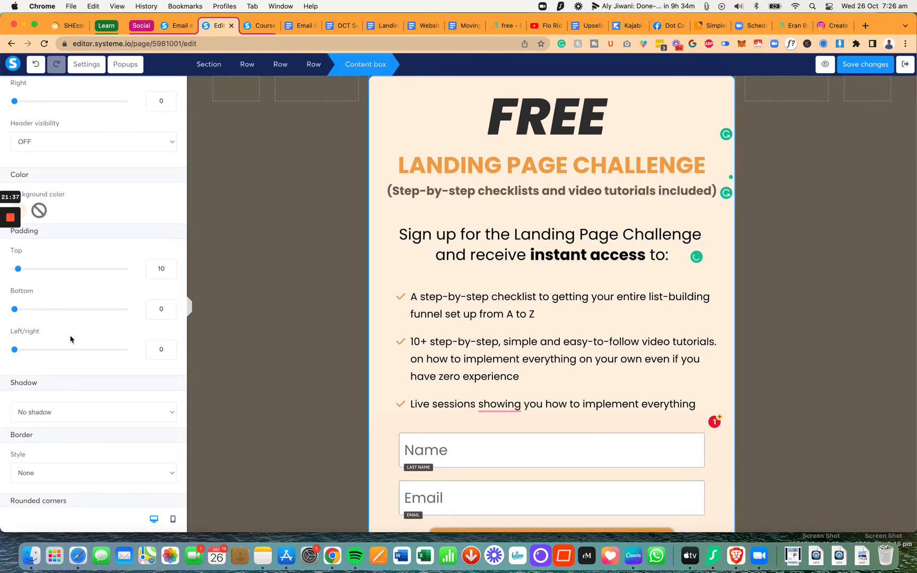
scroll(69, 337, up, 1)
scroll(71, 339, down, 5)
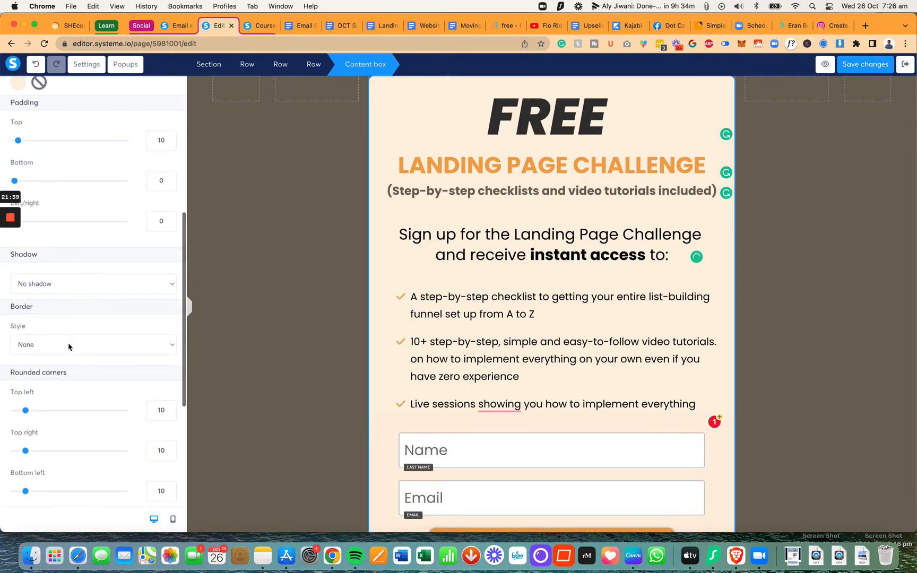
scroll(69, 342, down, 3)
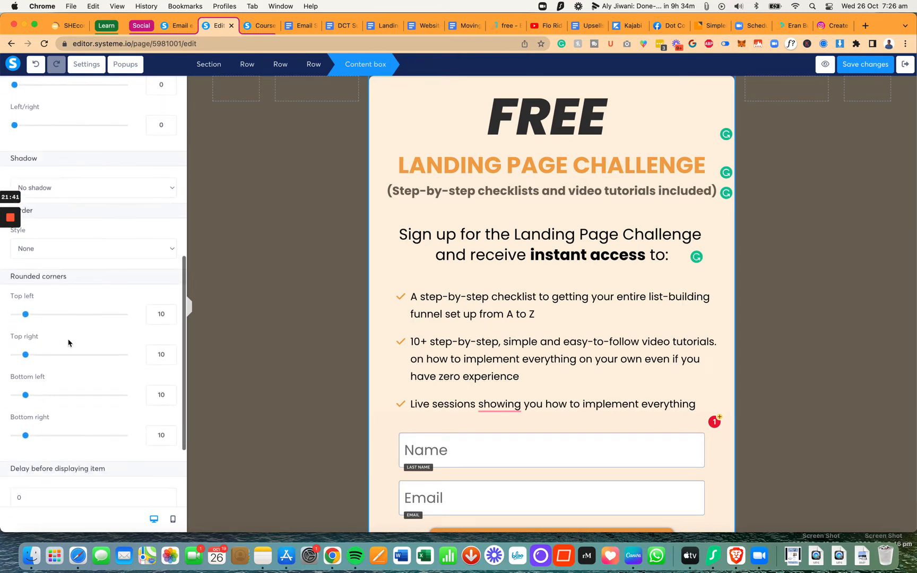
scroll(69, 343, down, 4)
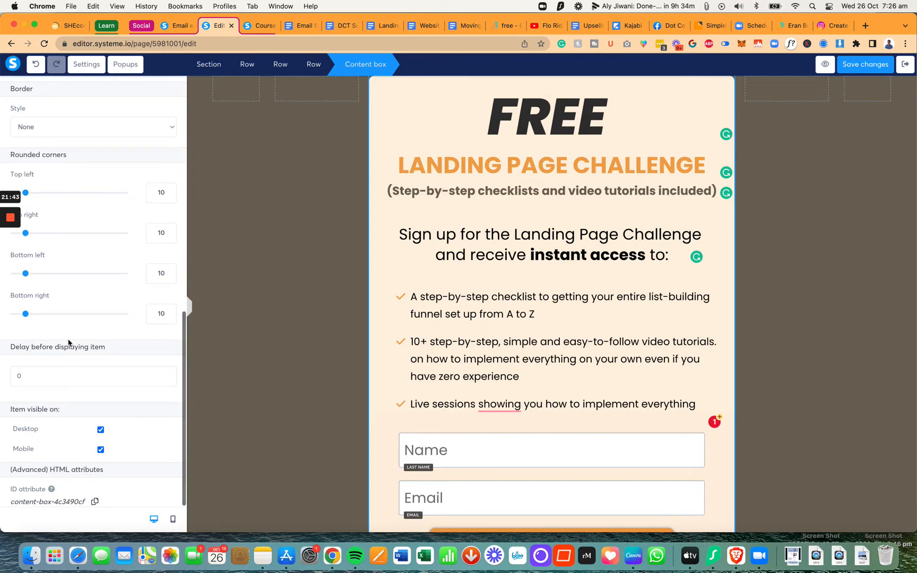
scroll(68, 342, up, 12)
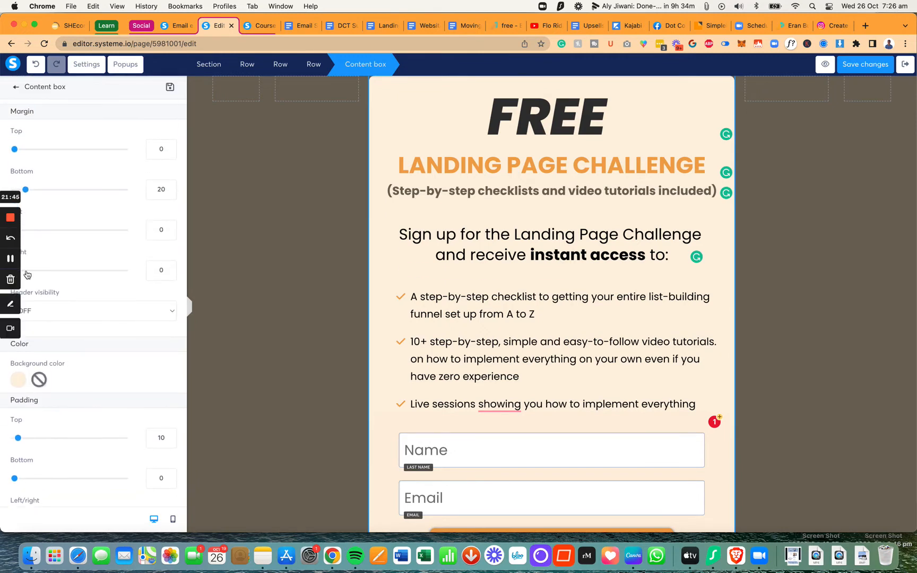
drag(28, 270, 5, 274)
click(337, 294)
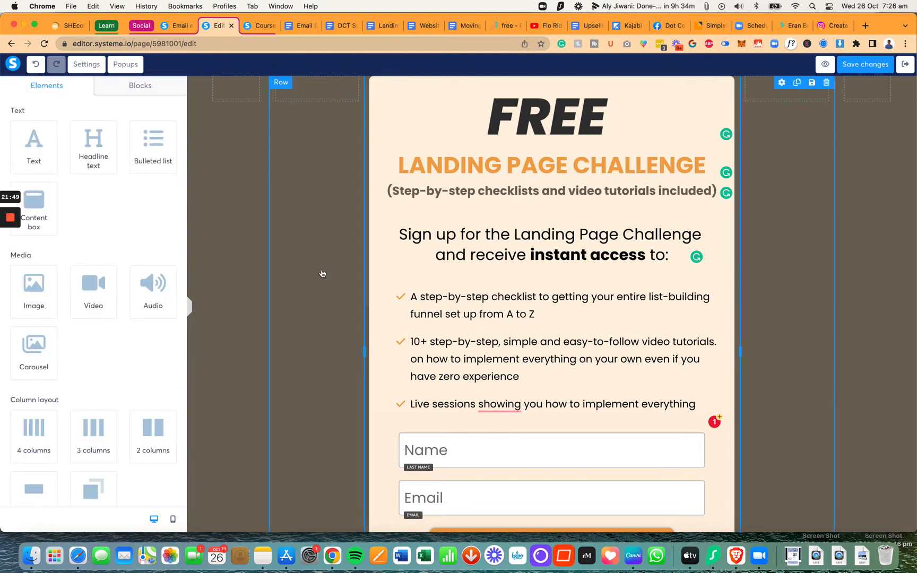
Step: Save the page and add a full-width row above the existing columns
click(865, 64)
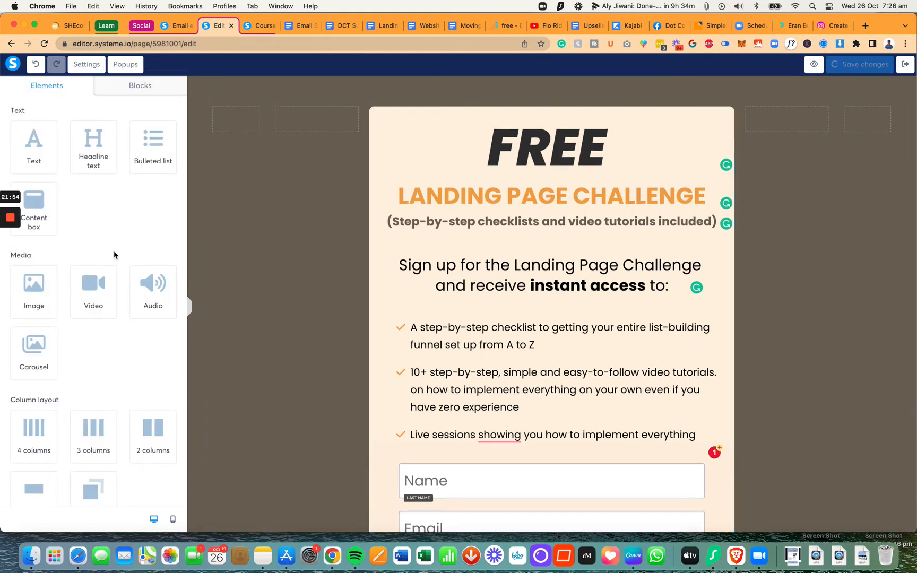
scroll(113, 399, down, 3)
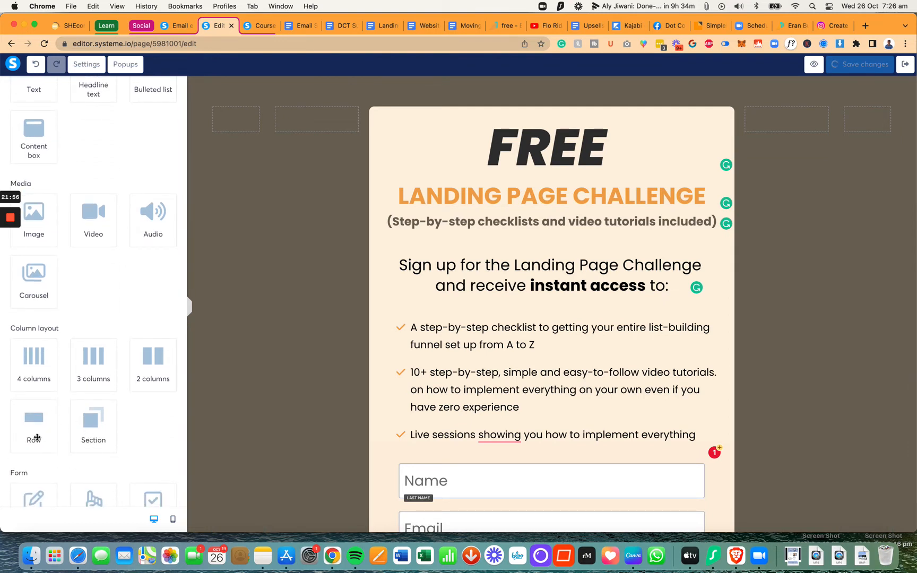
drag(28, 434, 395, 105)
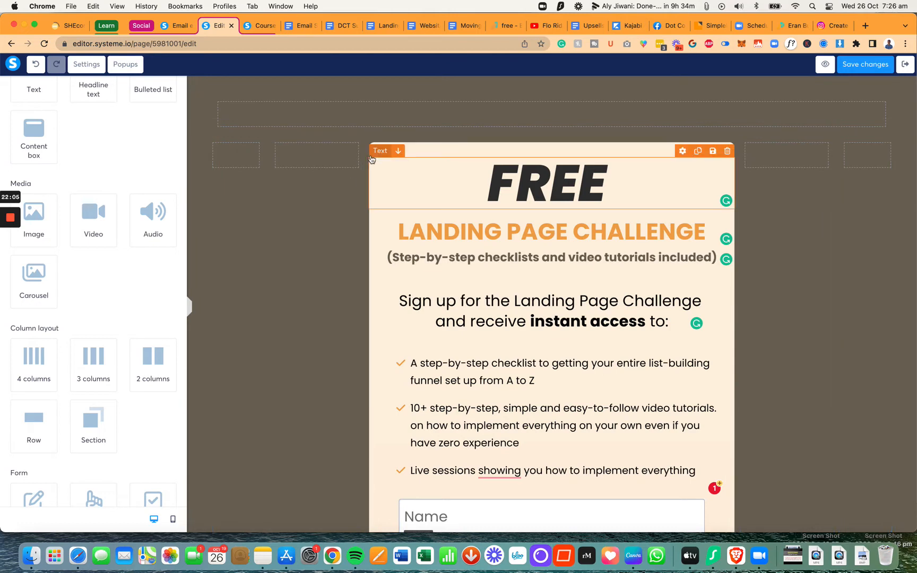
Step: Move the content box into the new full-width row and delete the empty multi-column row below it
drag(403, 133, 407, 117)
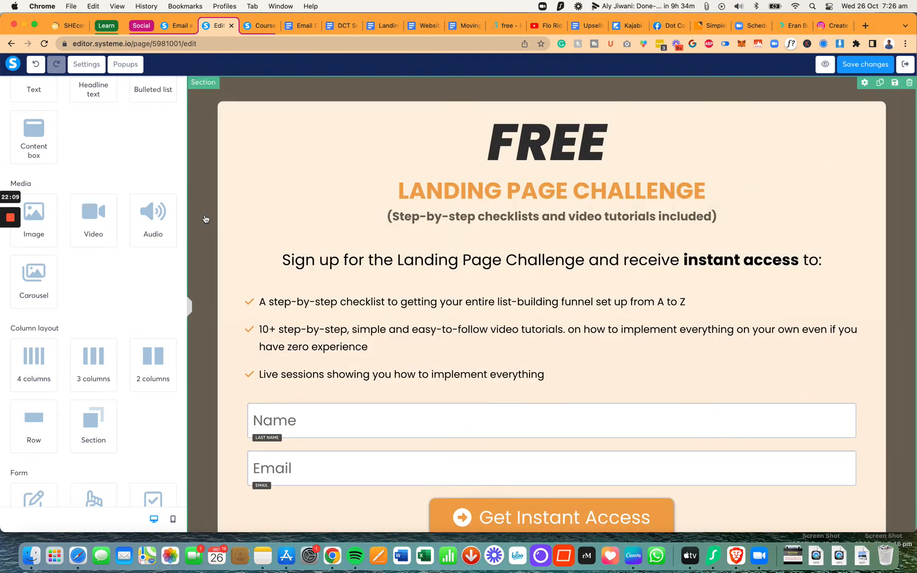
scroll(262, 281, down, 3)
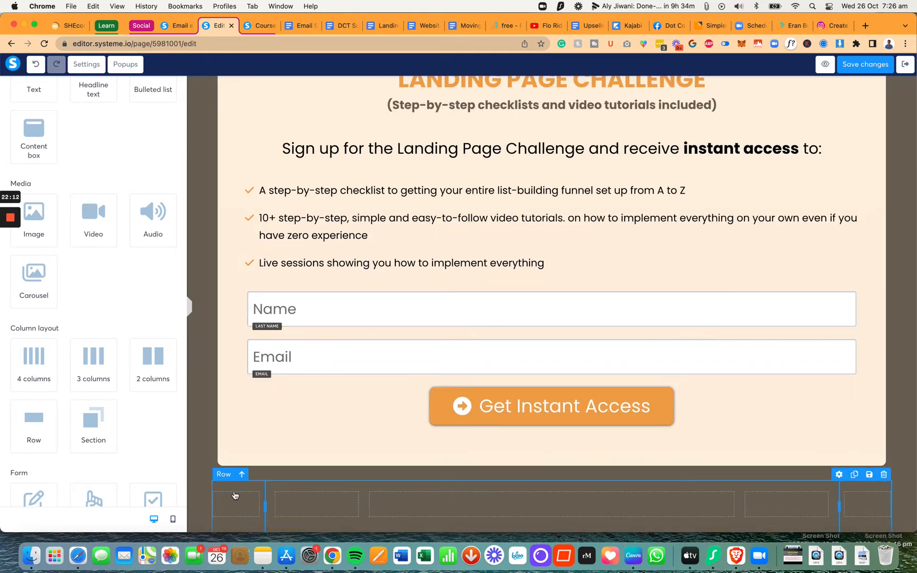
mouse_move(867, 493)
click(884, 475)
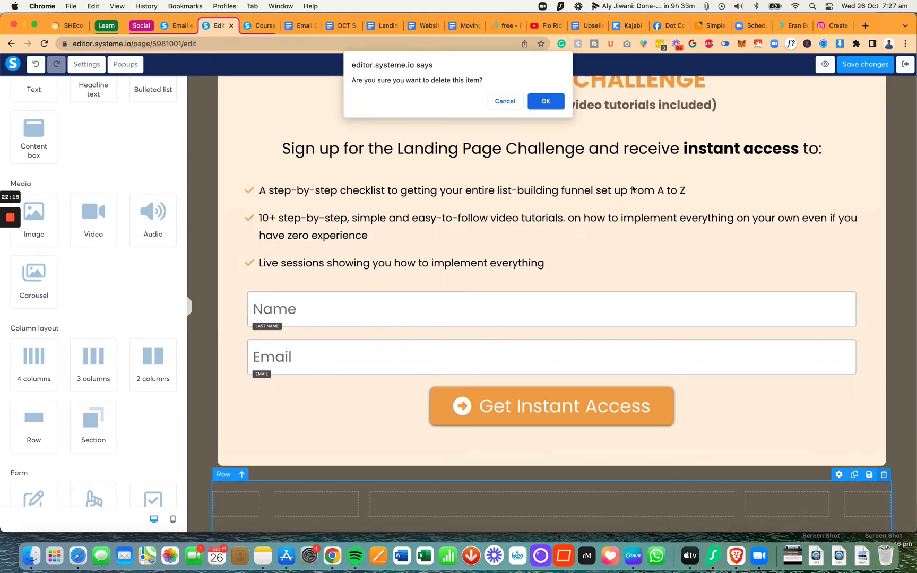
click(547, 101)
Step: Set the section's content width to Medium
click(199, 164)
scroll(93, 276, down, 5)
click(90, 260)
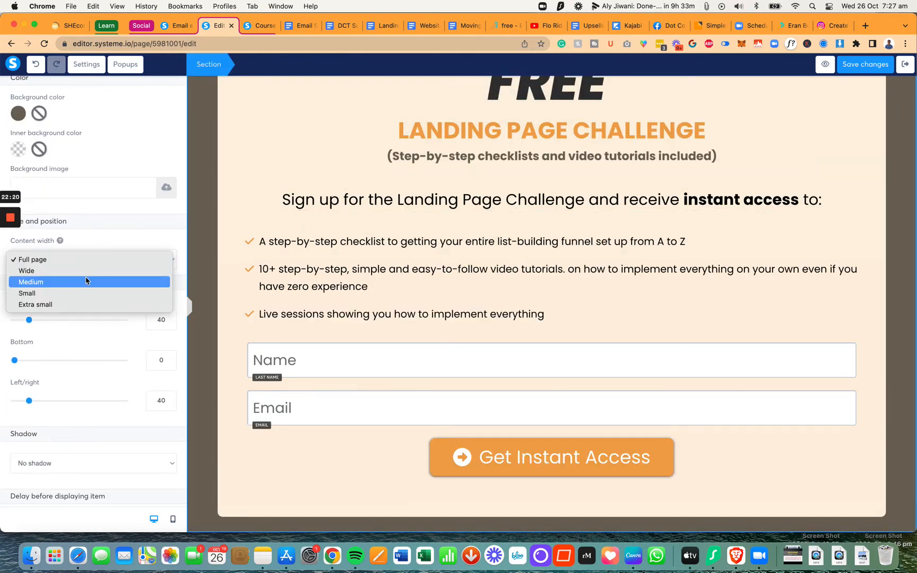
click(89, 280)
click(294, 273)
click(295, 273)
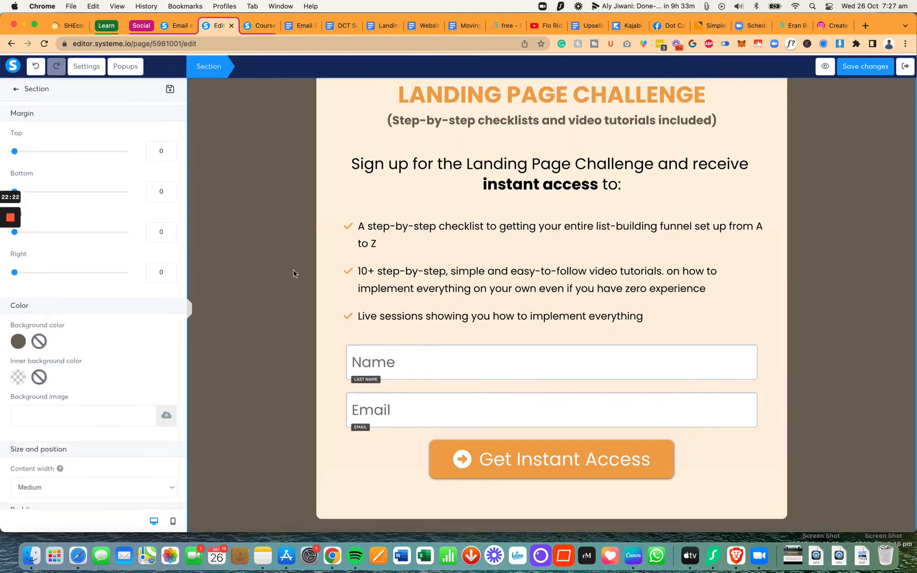
click(295, 274)
Step: Examine the resized opt-in page from the headline down to the form button, including the sign-up text's layout
scroll(287, 267, up, 2)
scroll(287, 266, up, 1)
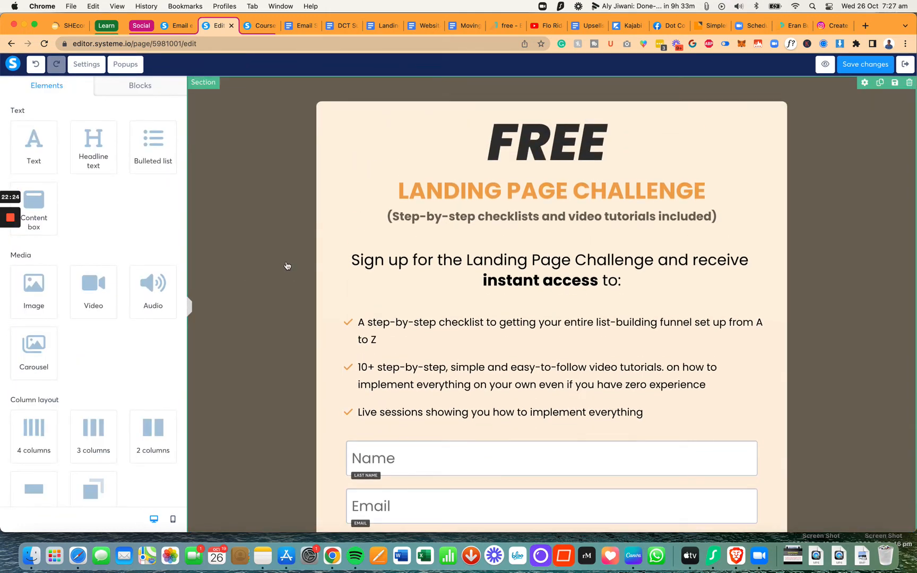
scroll(287, 265, down, 3)
scroll(287, 266, up, 3)
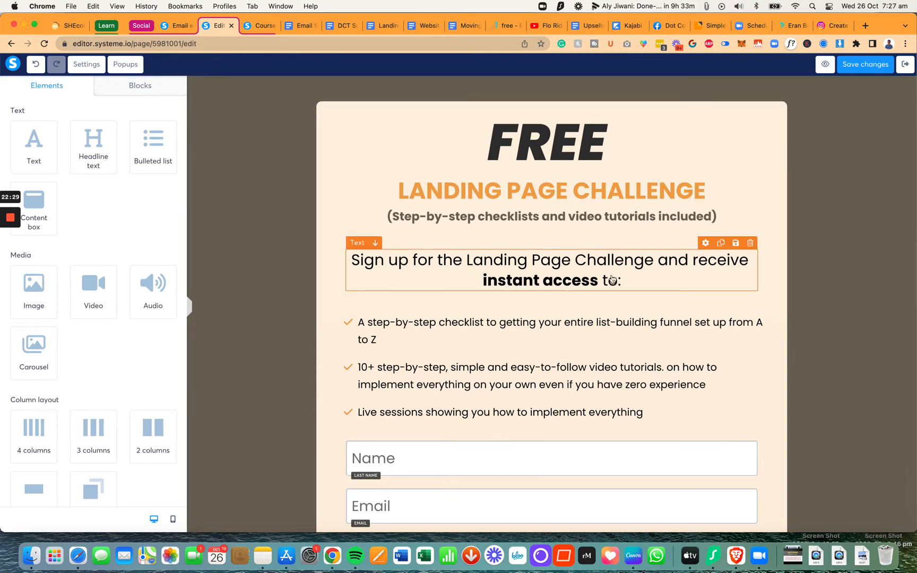
click(659, 265)
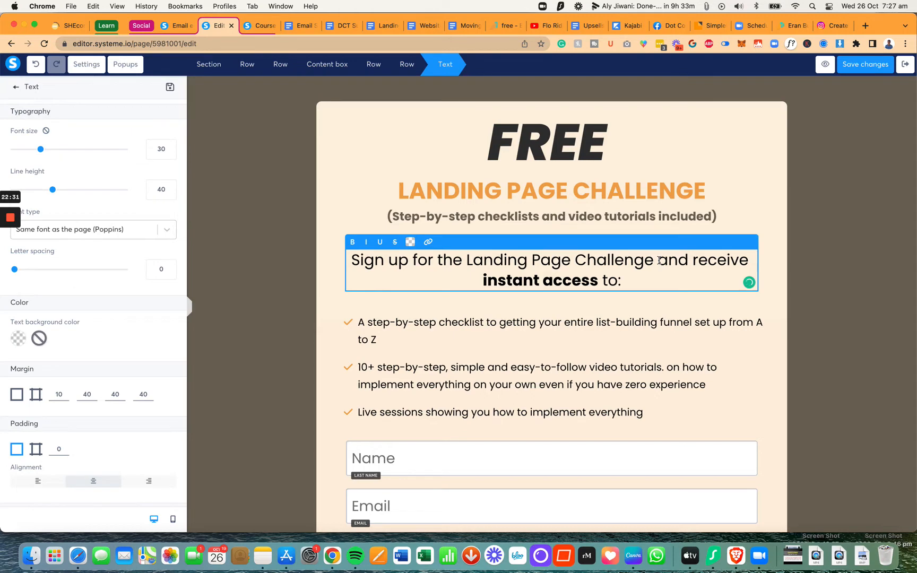
click(627, 389)
scroll(627, 389, down, 3)
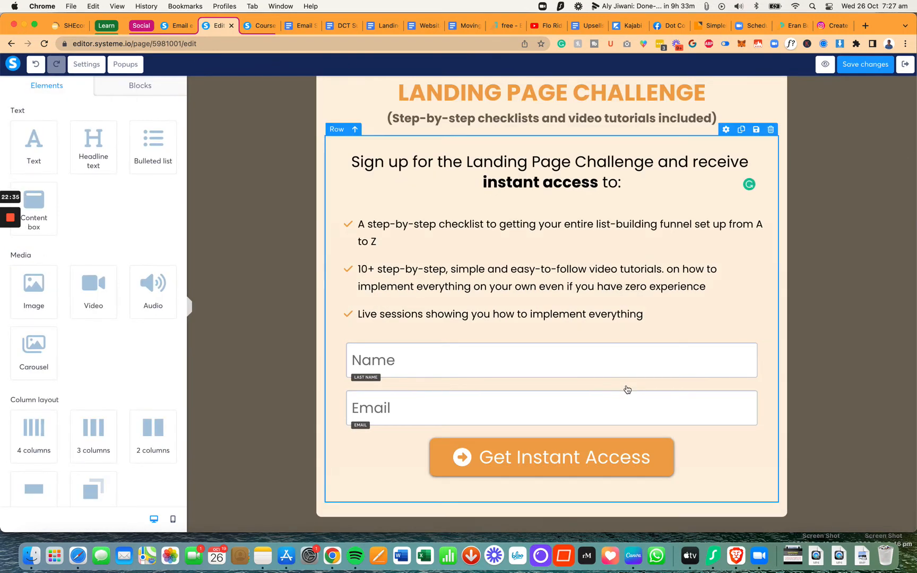
scroll(626, 389, up, 3)
scroll(626, 390, down, 3)
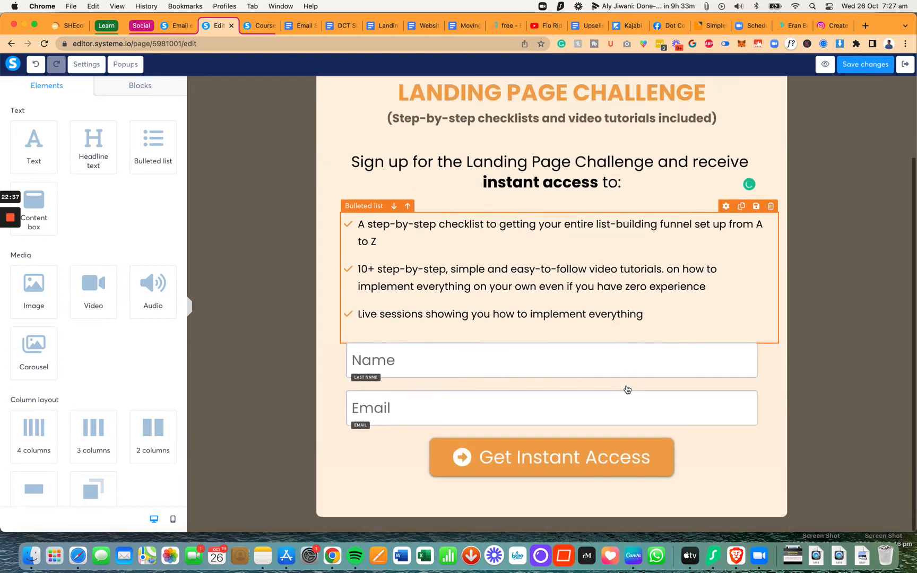
Step: Save the resized page and bring up the "Subscribe here for free" popup in the editor
click(861, 65)
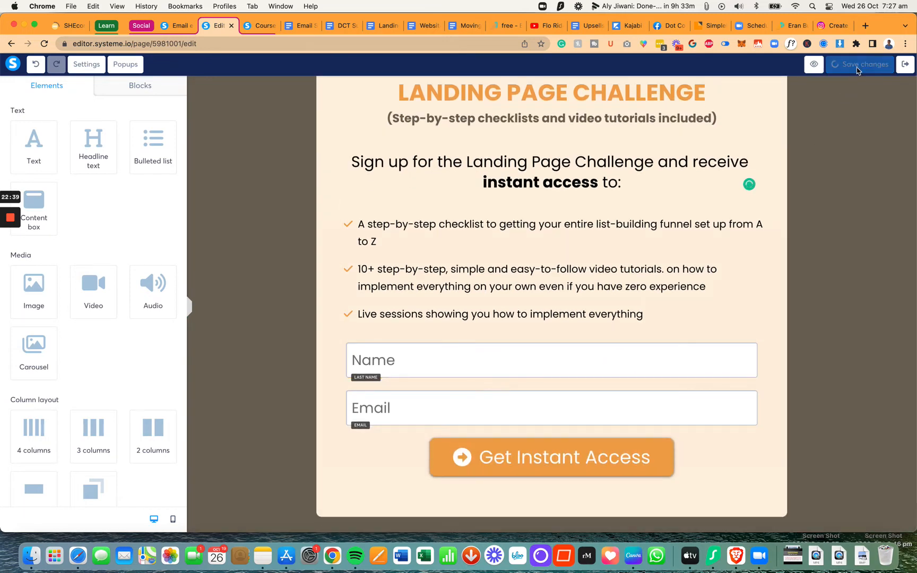
click(124, 64)
click(91, 160)
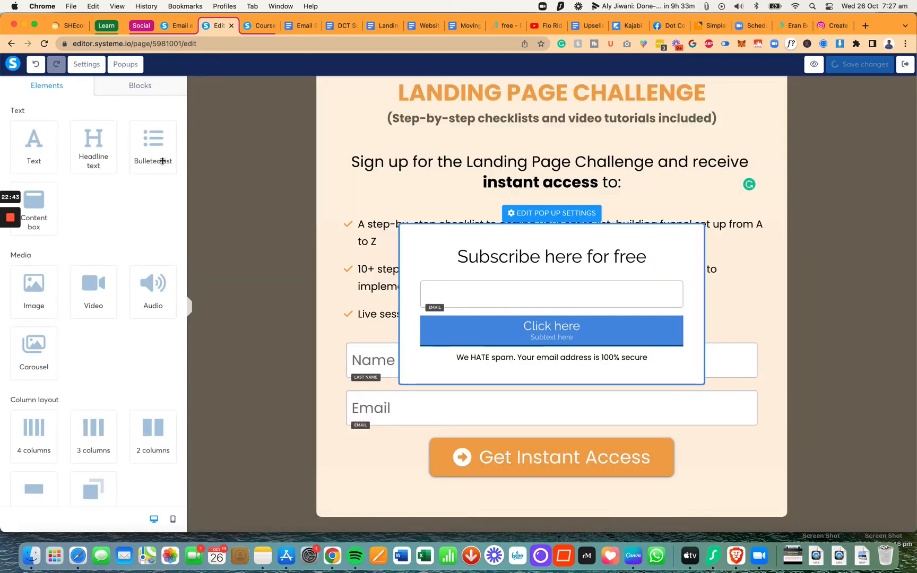
Step: Replace the popup's headline text with "DON'T LEAVE EMPTY HANDED!"
click(485, 258)
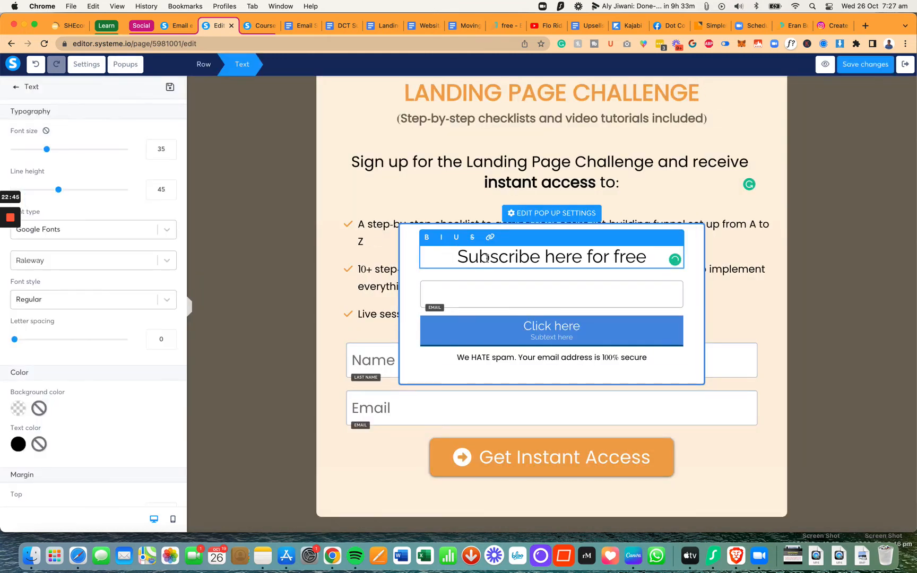
triple_click(486, 258)
text(D)
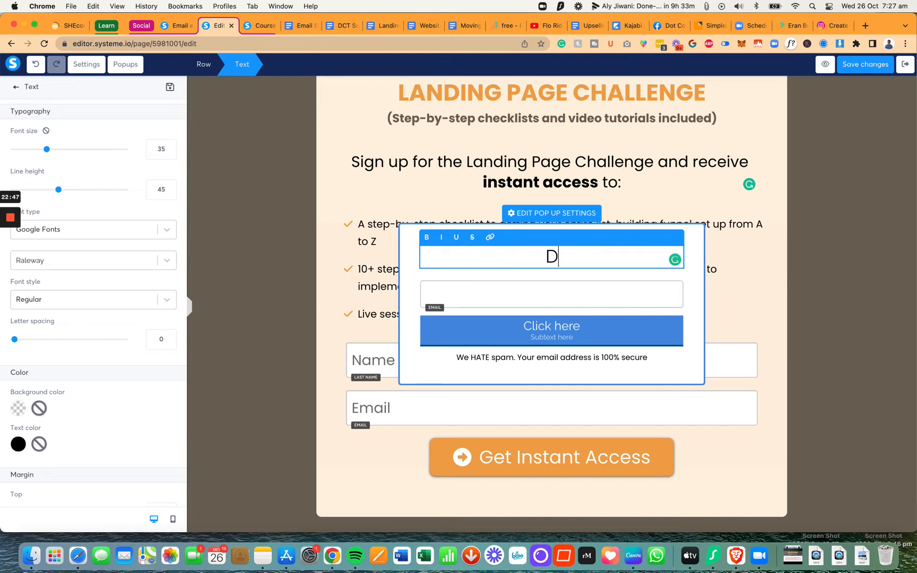
text(ON'T LEAVE EMPTY HANDED!)
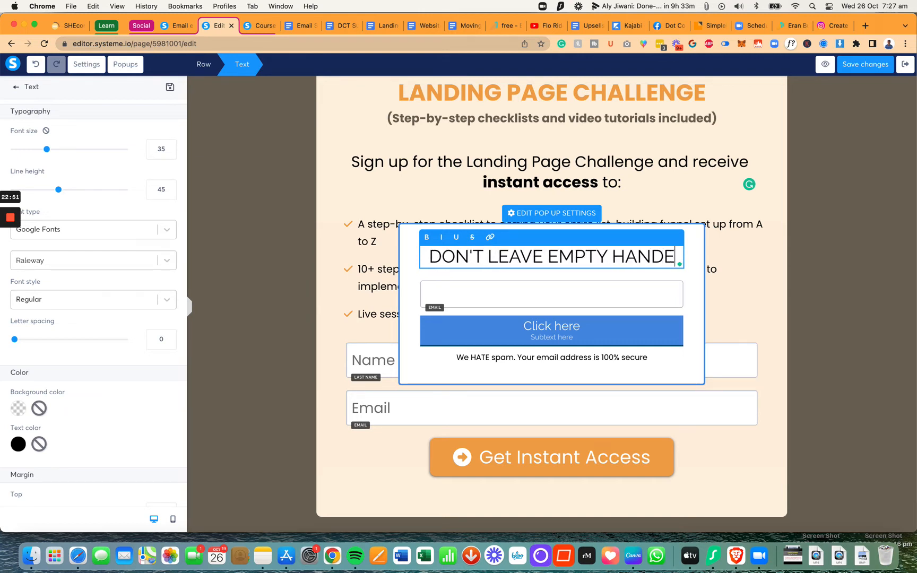
Step: Make the whole popup headline bold and color its text red (D0021B)
key(super+a)
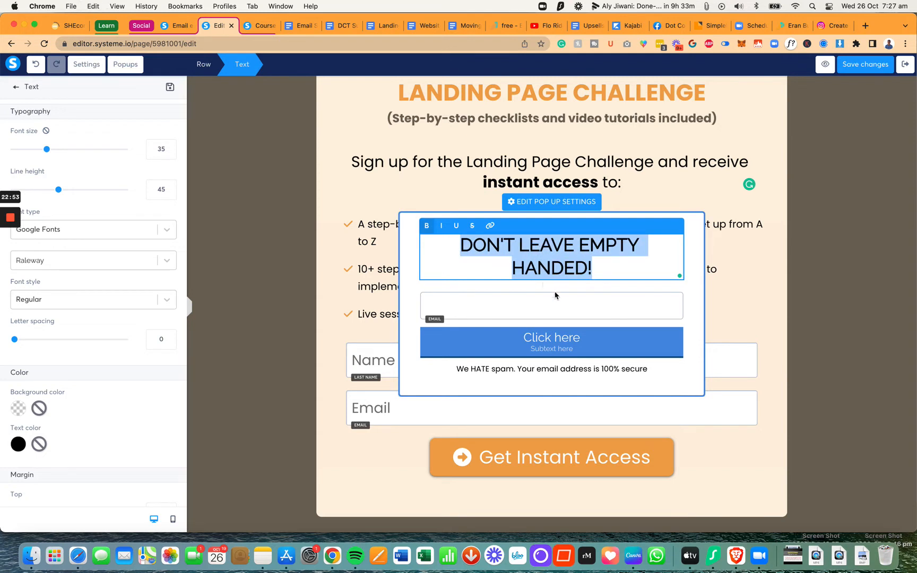
click(18, 444)
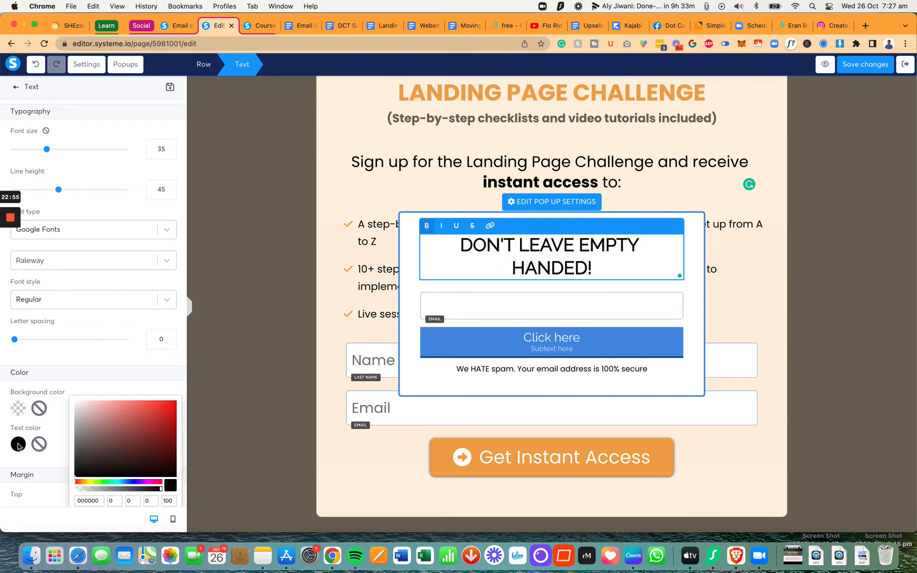
scroll(79, 451, down, 2)
click(79, 452)
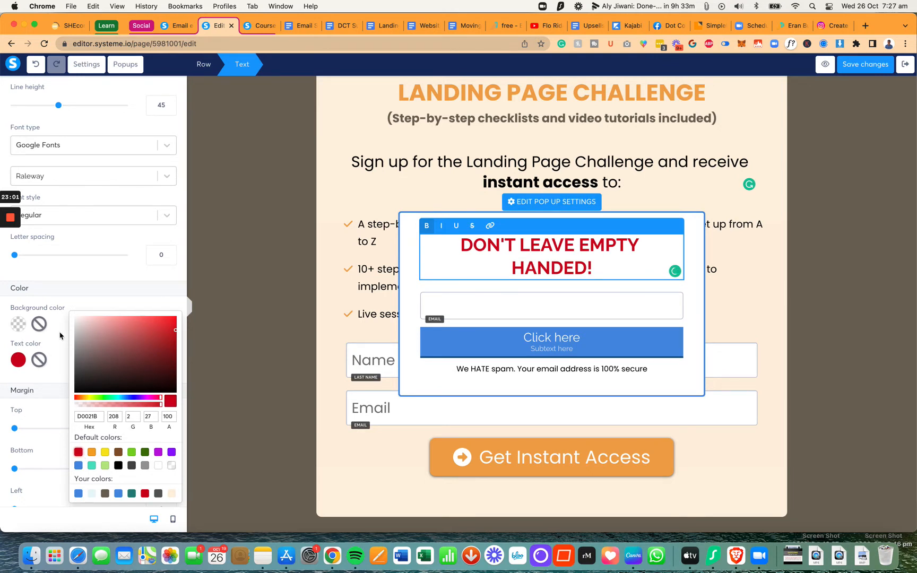
Step: Set the popup headline's font to Montserrat with the Extra-bold 800 style
click(87, 175)
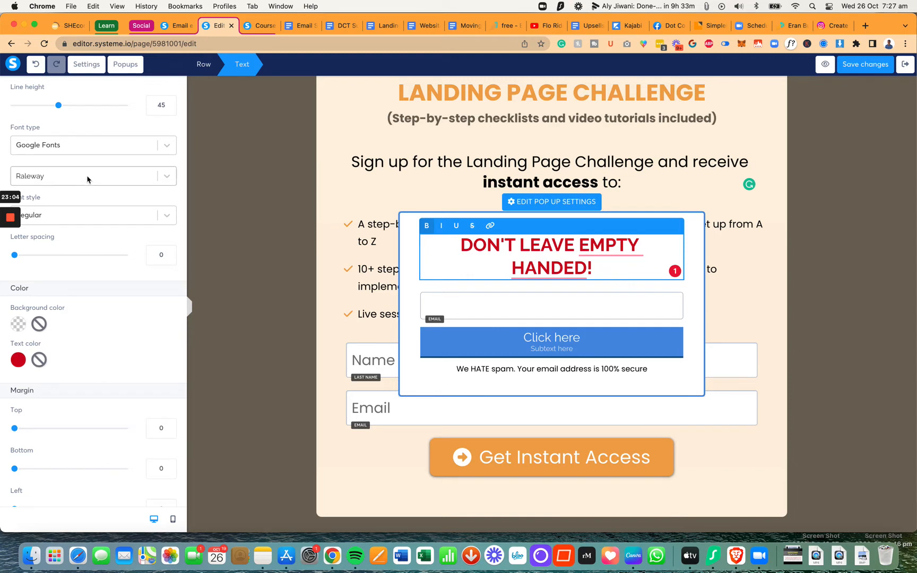
click(87, 177)
click(71, 230)
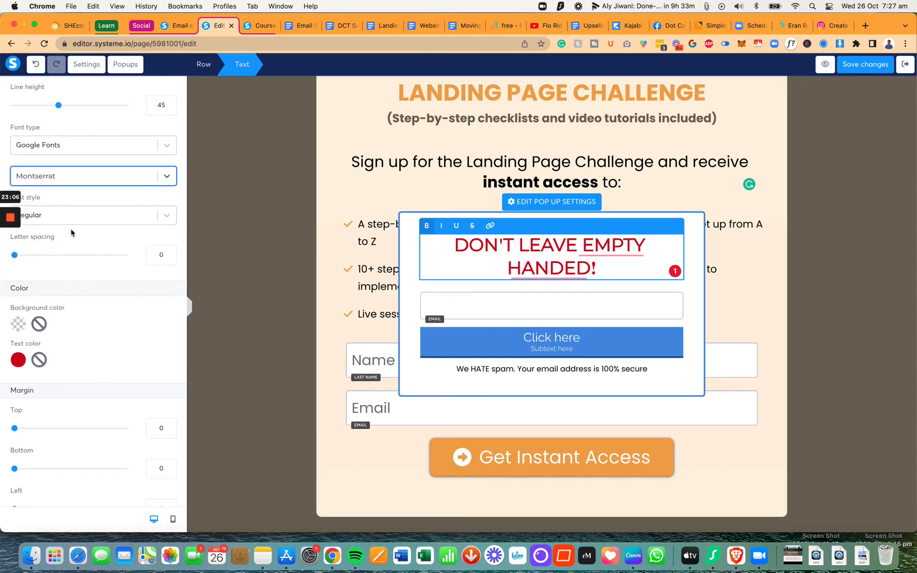
click(76, 215)
scroll(74, 254, down, 3)
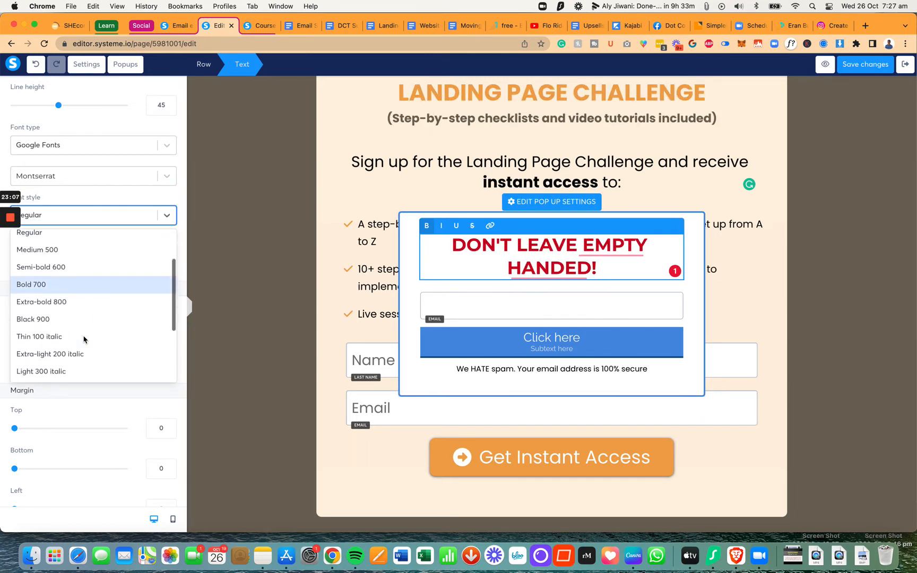
click(68, 286)
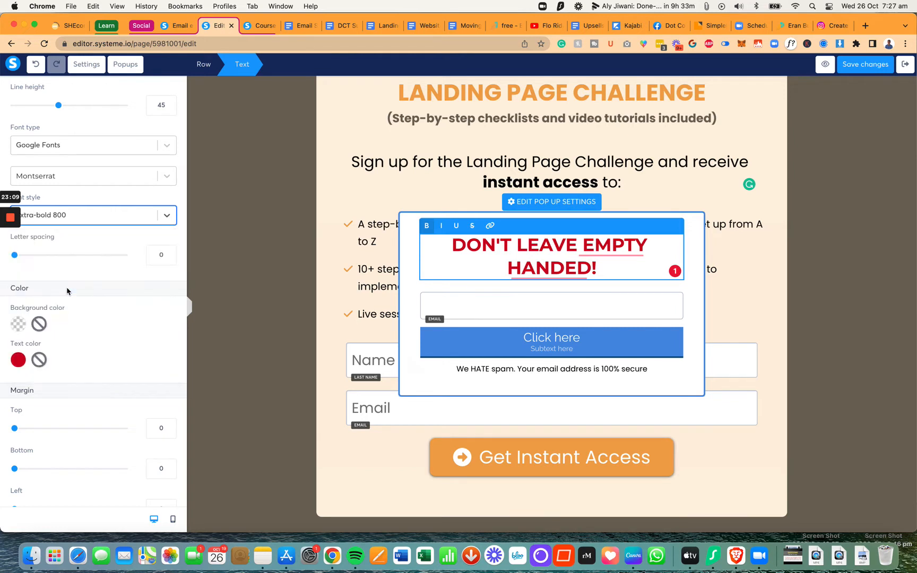
Step: Set the popup headline's font size to 40 and hyphenate its last two words as "EMPTY-HANDED!"
scroll(146, 191, up, 3)
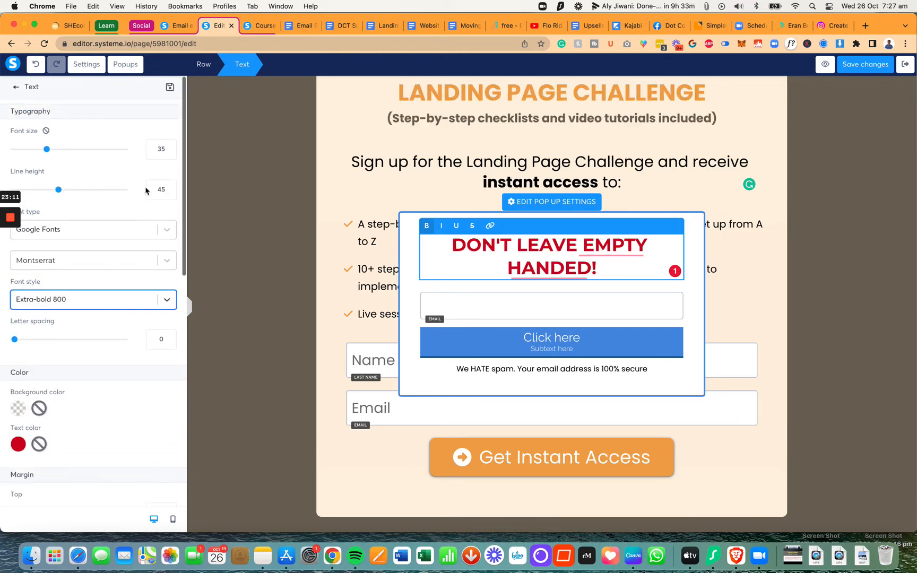
click(170, 148)
click(170, 147)
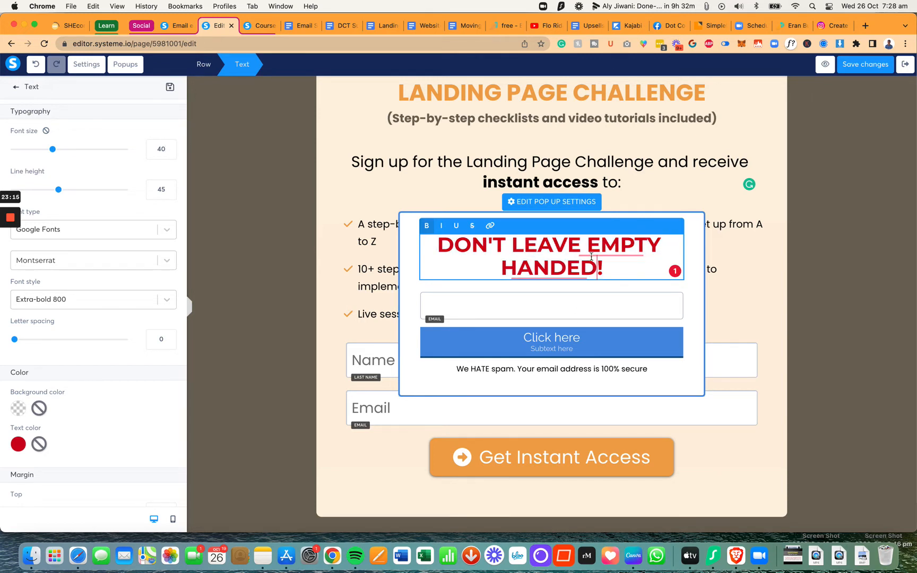
mouse_move(590, 257)
click(599, 276)
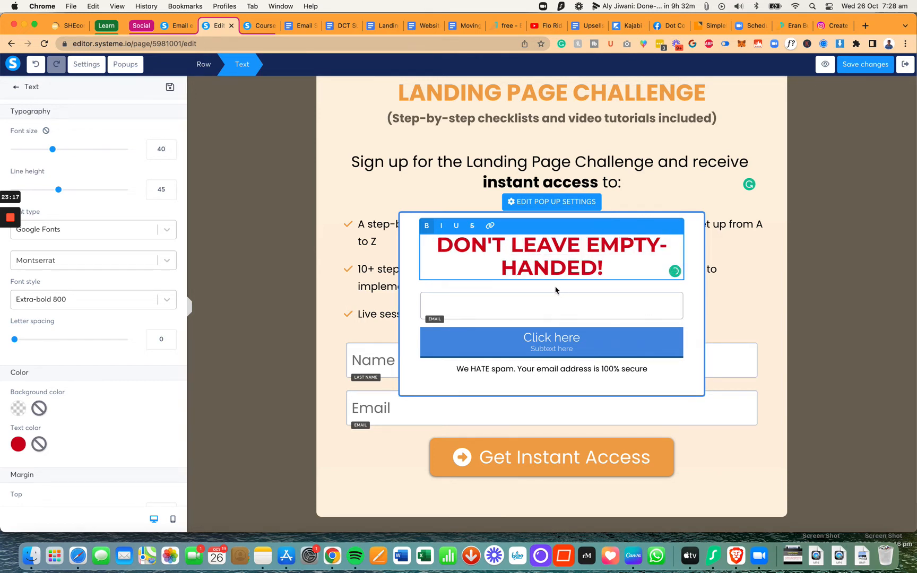
Step: Make the popup's button redirect users to the next step after contact registration
click(537, 347)
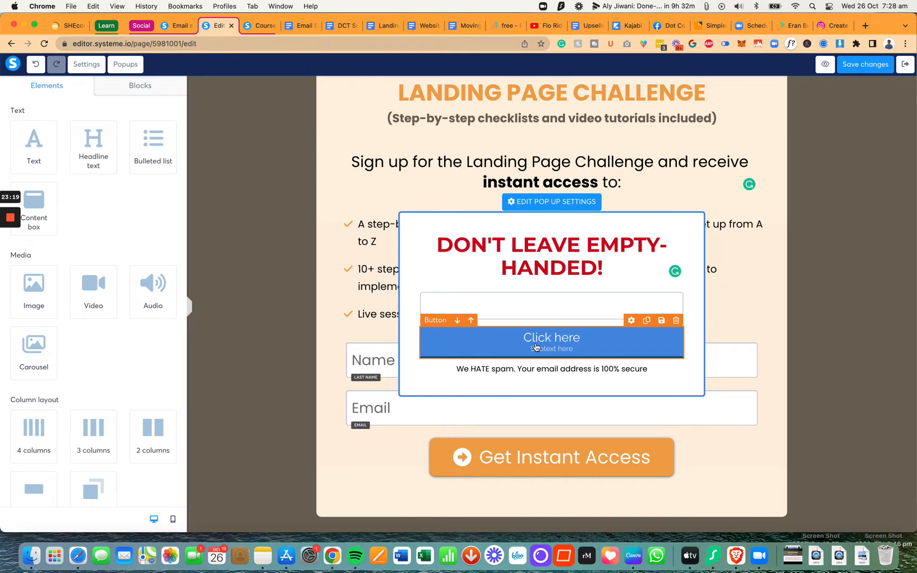
click(535, 347)
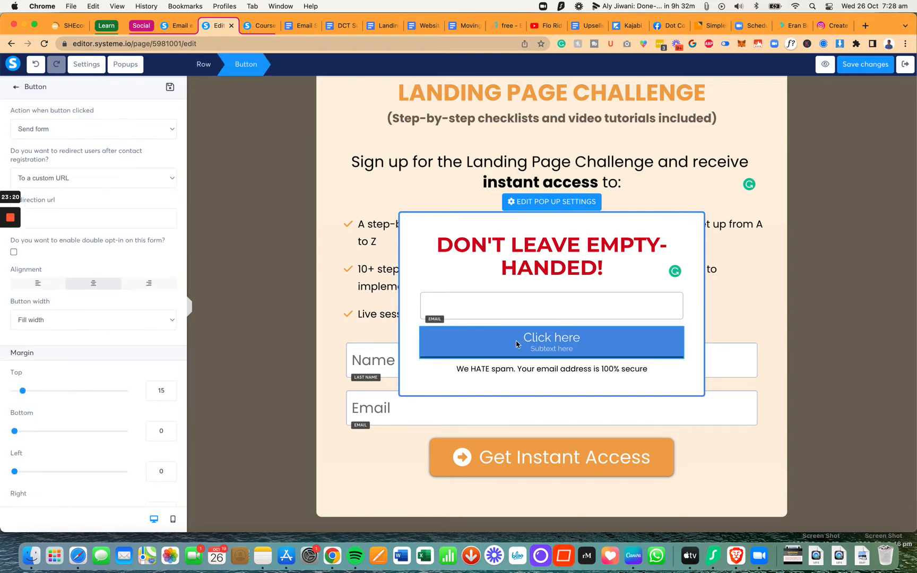
click(102, 186)
click(101, 185)
click(100, 182)
click(98, 166)
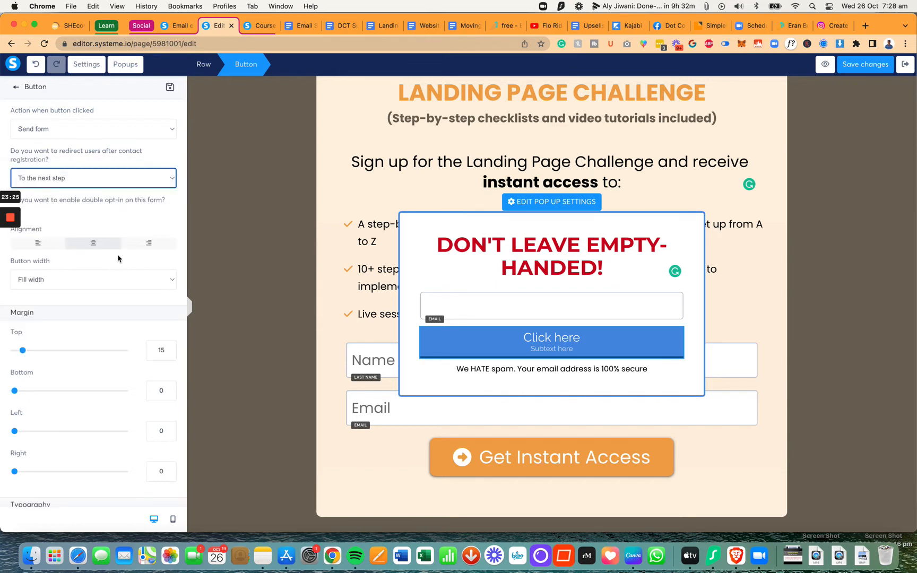
Step: Change the popup button's text to "Get the free checklist & tutorials"
scroll(117, 250, down, 10)
click(85, 275)
key(super+a)
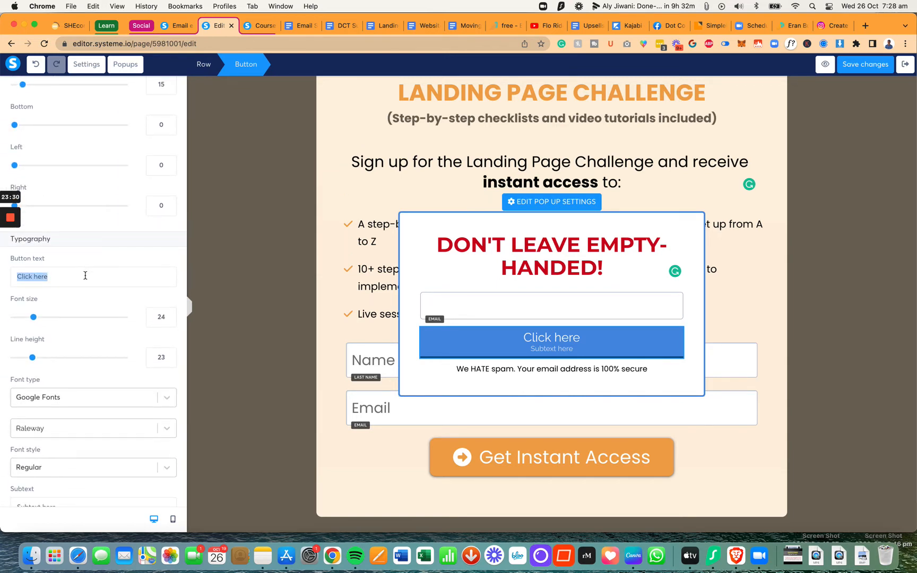
key(BackSpace)
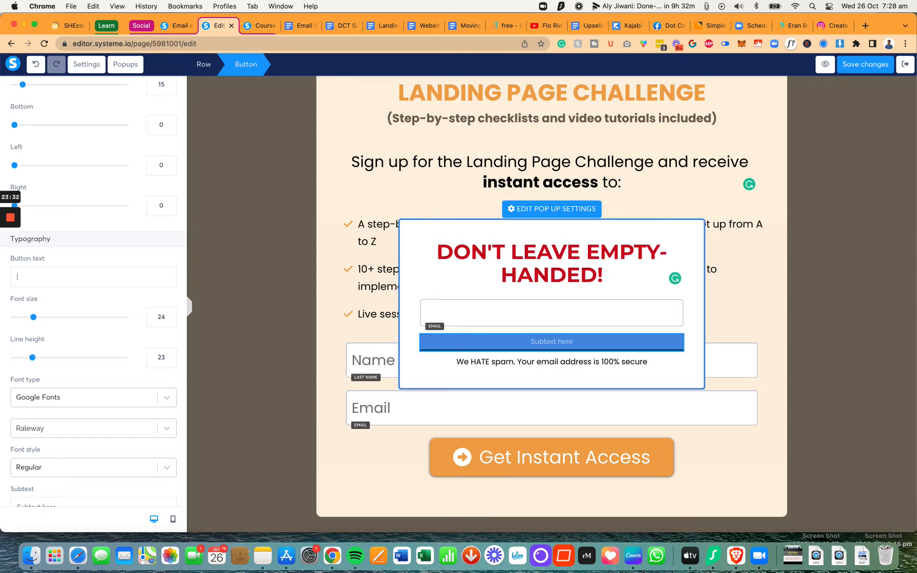
text(GET THE)
key(BackSpace)
key(BackSpace)
key(BackSpace)
key(BackSpace)
key(BackSpace)
key(BackSpace)
text(et the)
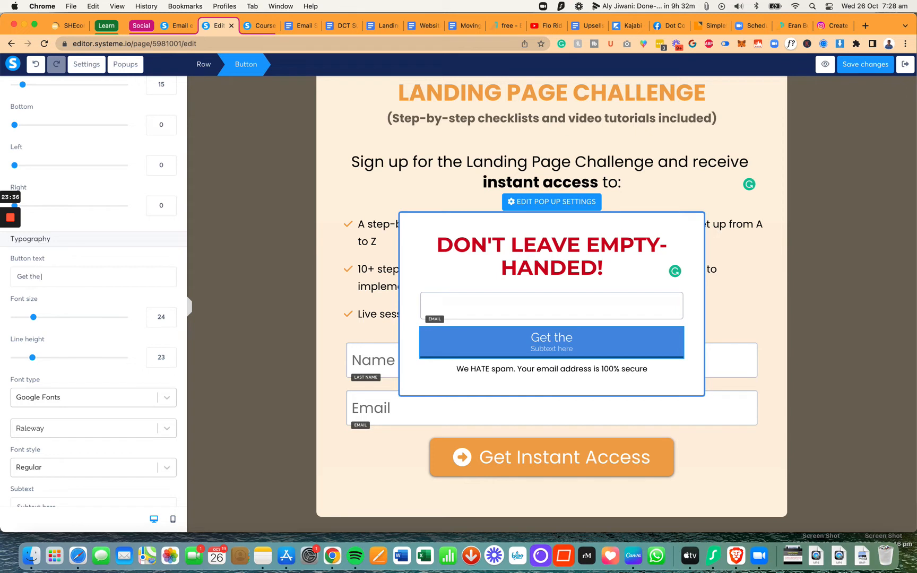
text( free checkli)
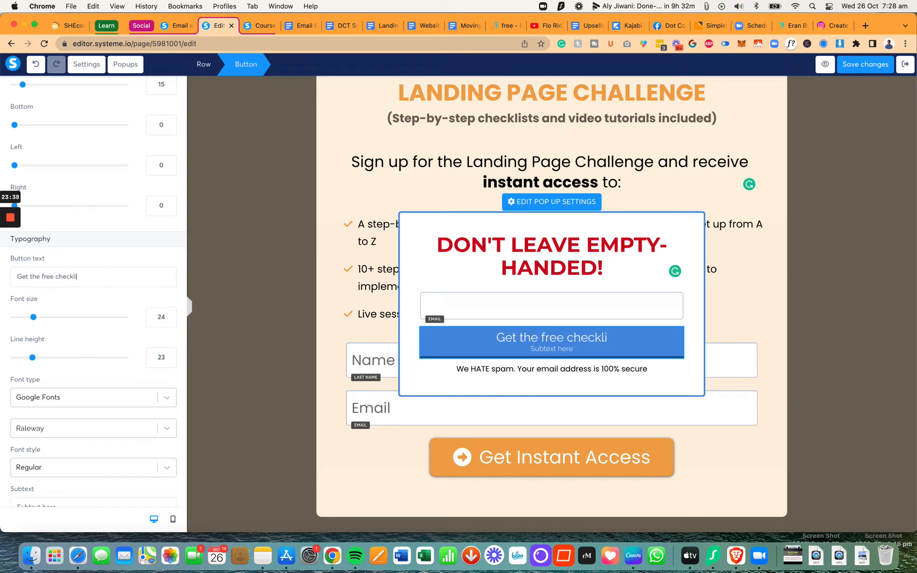
text(st and tuto)
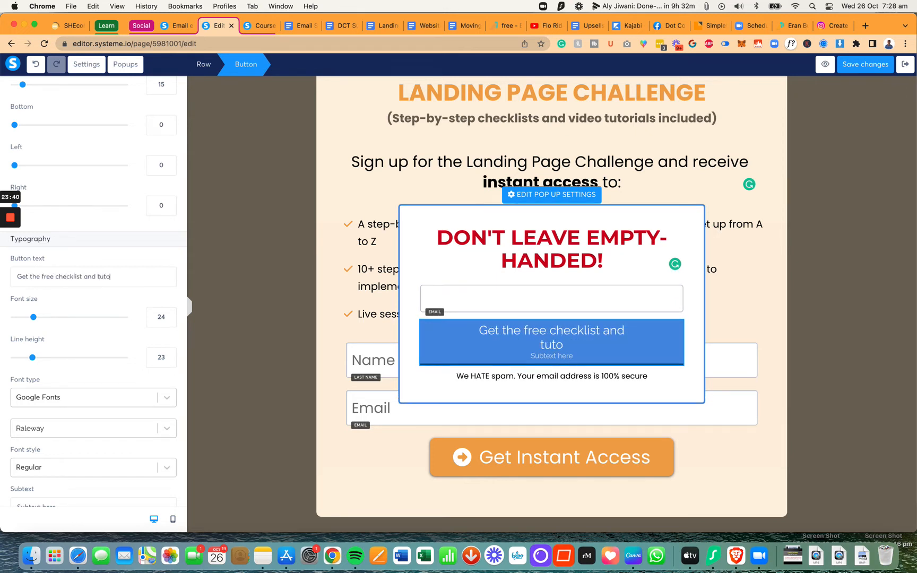
text(rials)
double_click(89, 276)
key(BackSpace)
text(&)
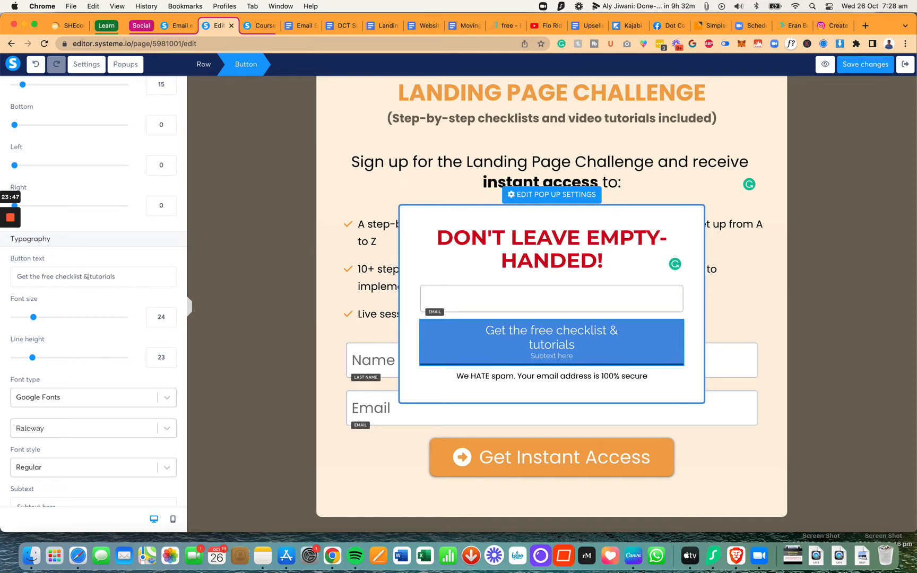
Step: Set the popup button's font to Montserrat and its subtext to "(Instant access, no credit card required)"
scroll(167, 431, down, 2)
click(125, 377)
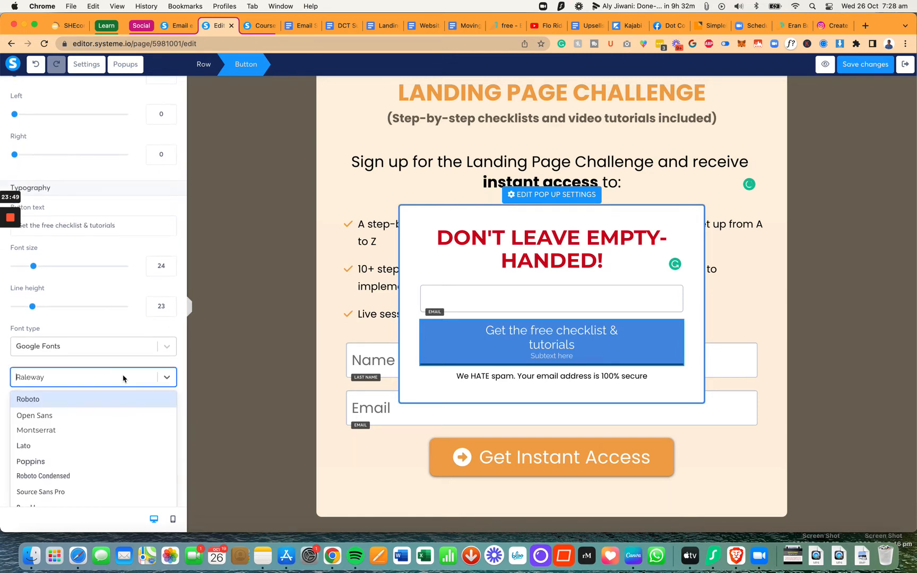
click(101, 430)
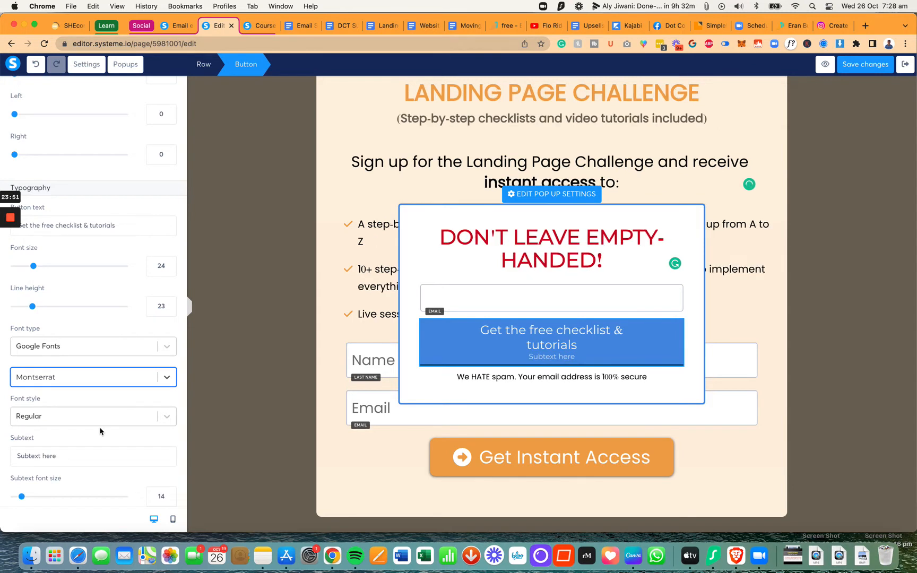
triple_click(85, 455)
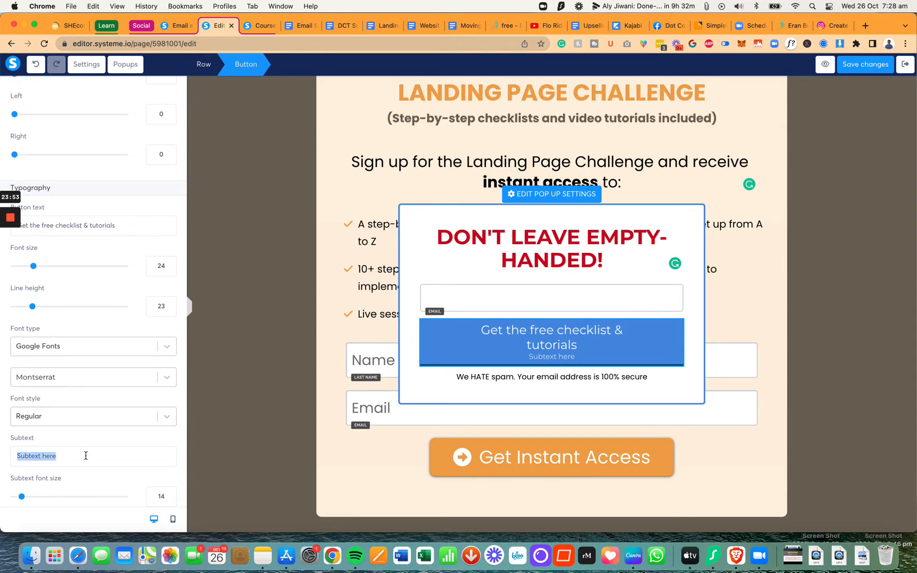
text((Insta)
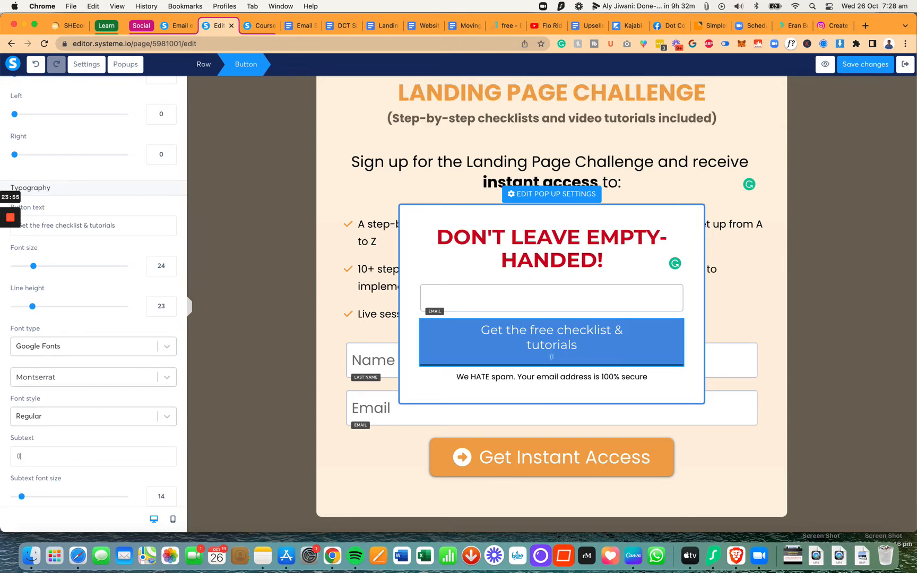
text(nt access, no credit card required))
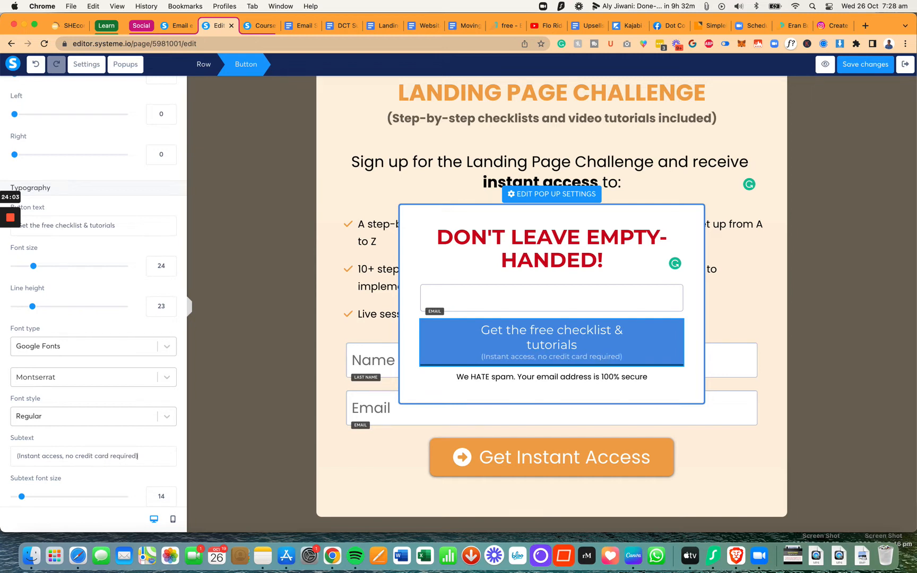
Step: Reduce the popup button's left/right padding to 36 so its text fits on one line
click(461, 340)
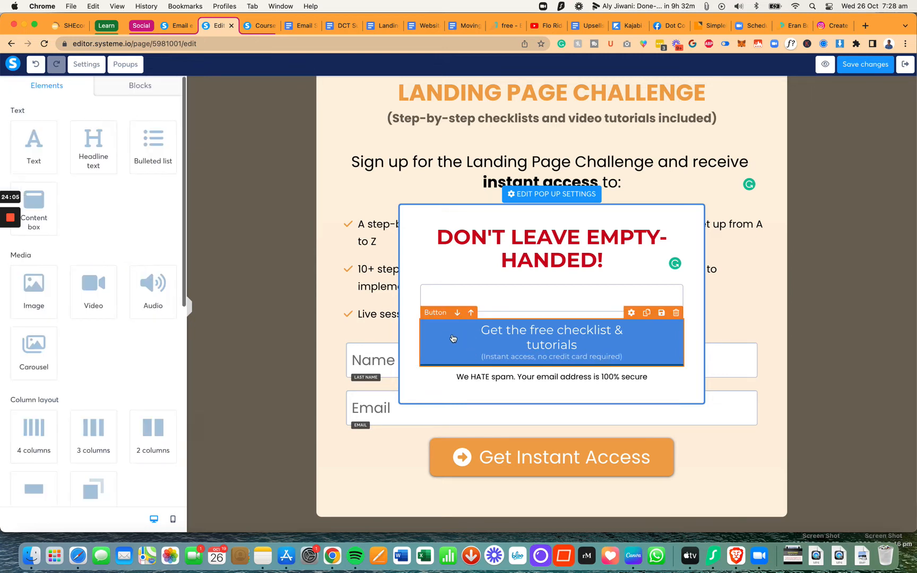
click(446, 338)
scroll(77, 340, down, 3)
scroll(77, 341, down, 8)
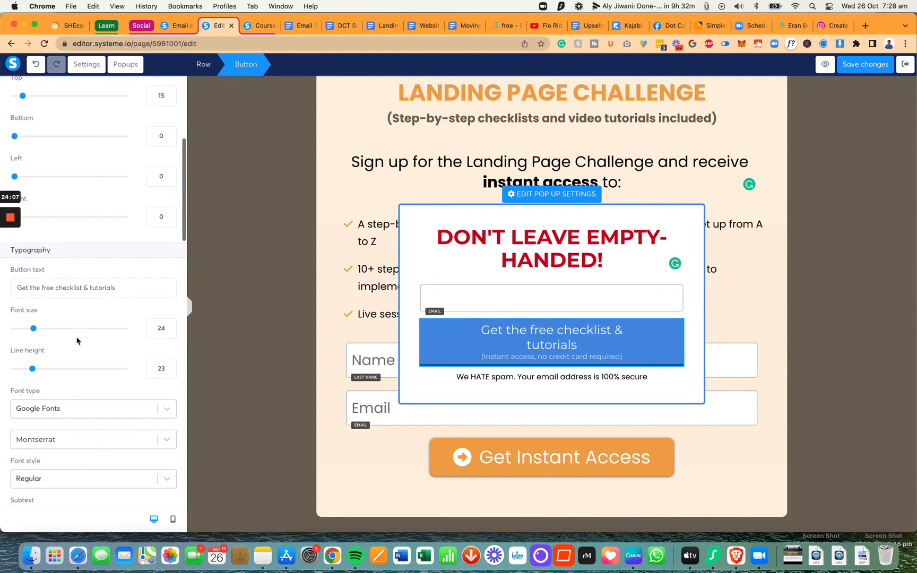
scroll(77, 340, down, 6)
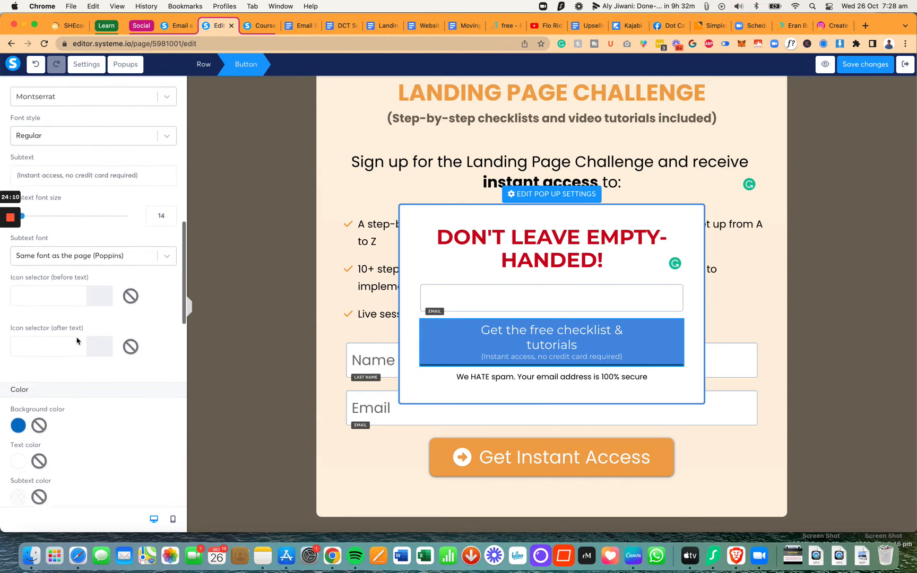
drag(50, 395, 28, 396)
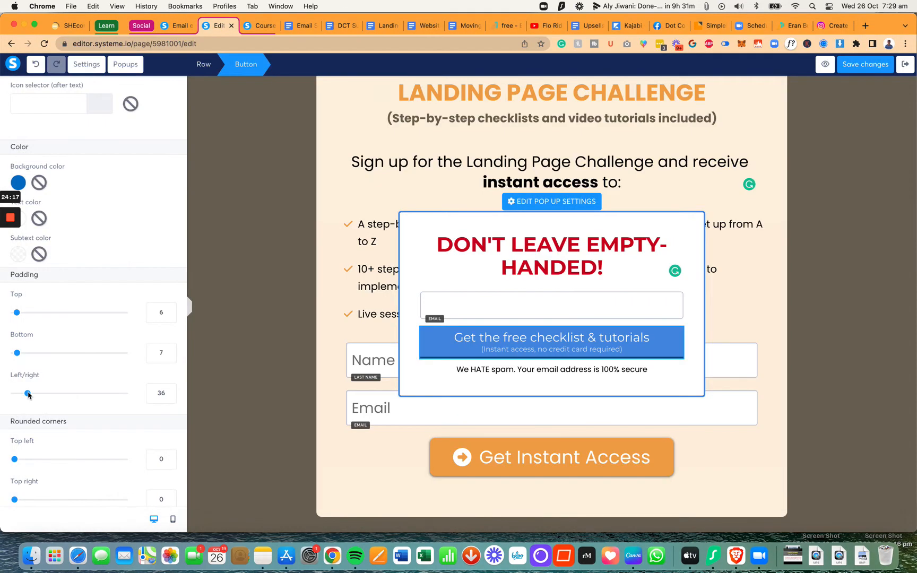
Step: Check the color palette in the brand guide's browser window and return to the page editor
key(super+grave)
key(super+grave)
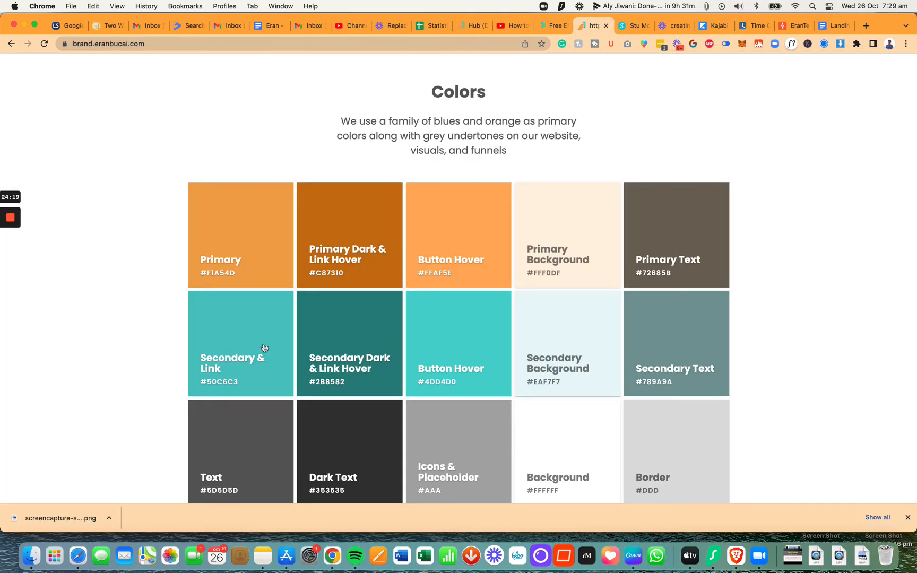
key(super+grave)
key(super+grave)
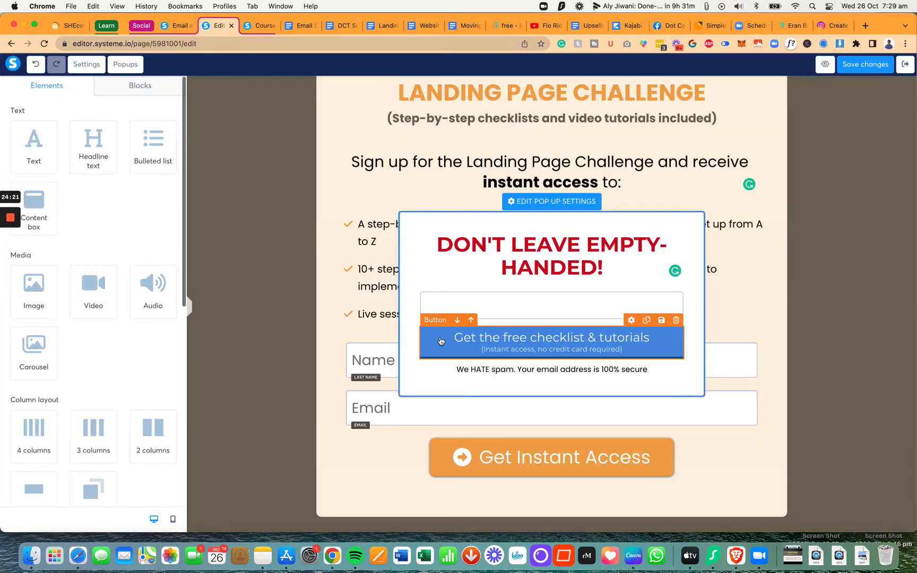
Step: Set the background color of the popup's "Get the free checklist & tutorials" button to #50C6C3
click(435, 342)
scroll(107, 321, down, 15)
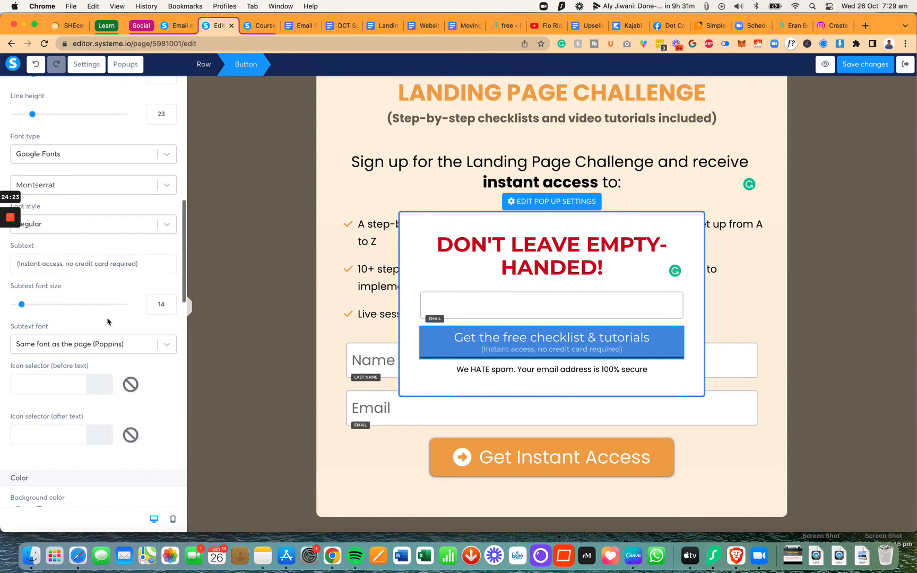
scroll(107, 321, up, 3)
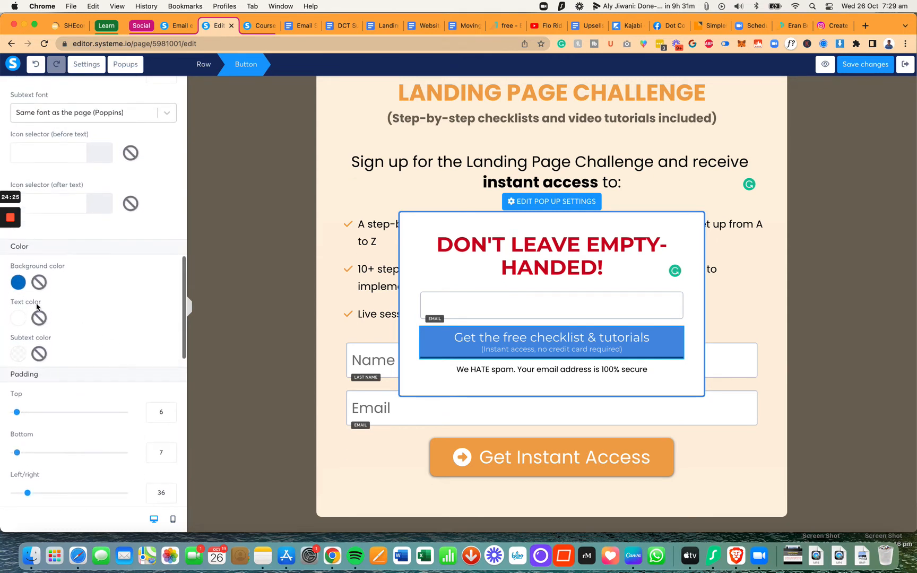
scroll(26, 337, up, 1)
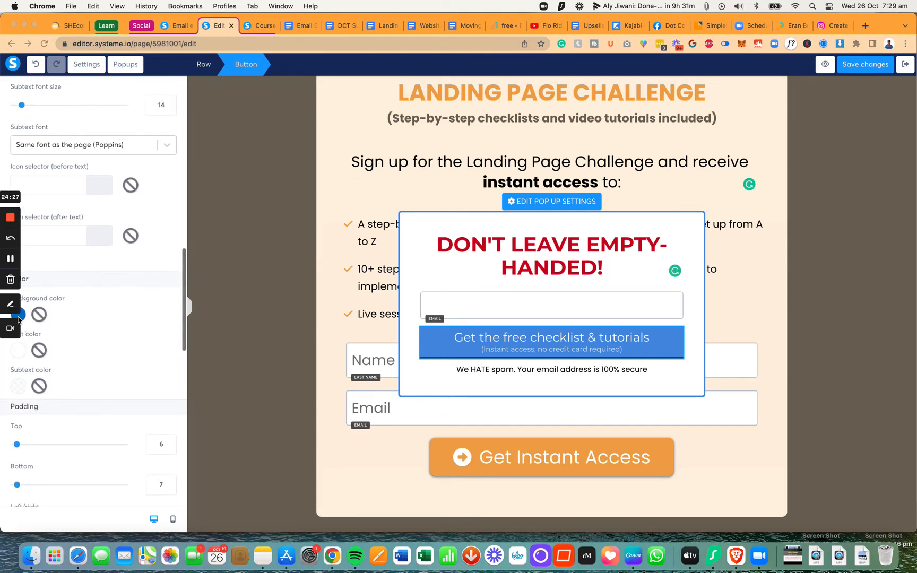
scroll(33, 345, up, 2)
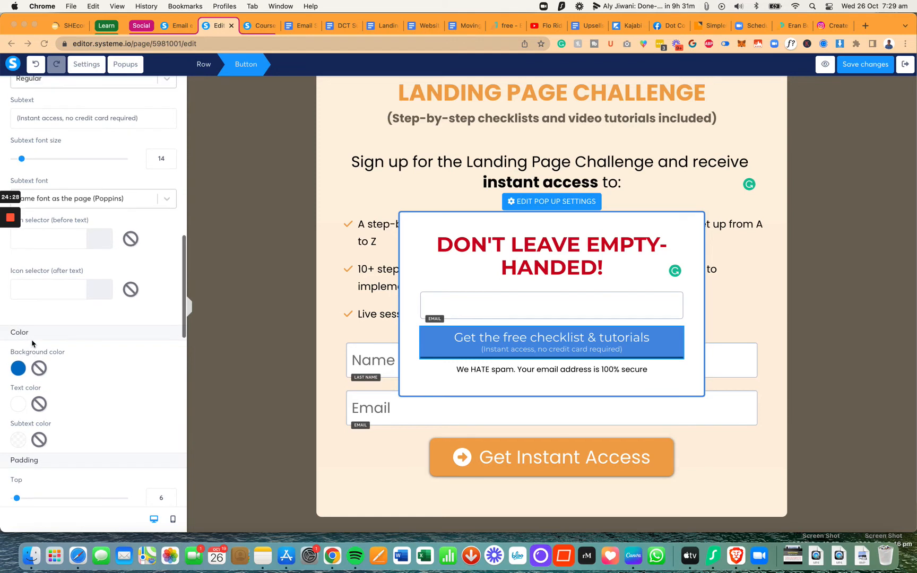
click(18, 368)
double_click(101, 456)
text(#50C6C3)
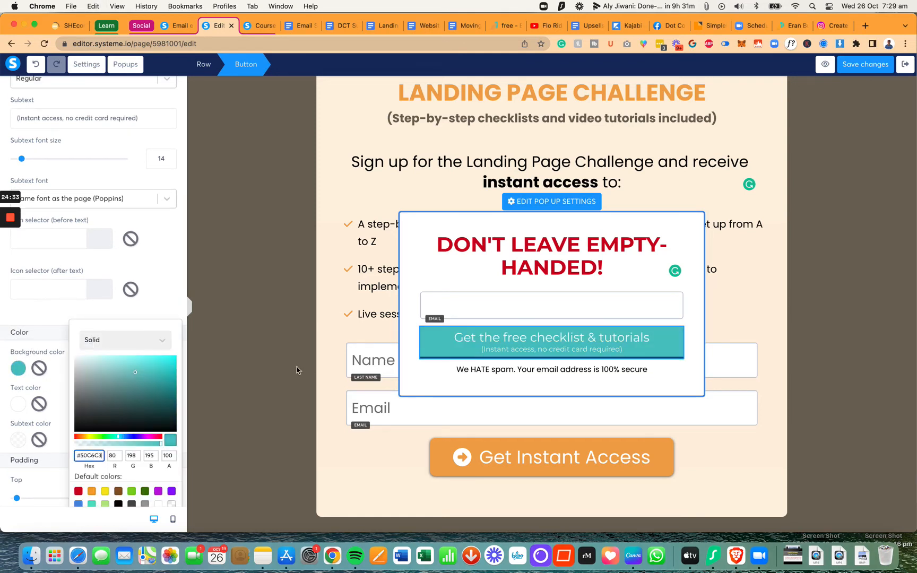
click(148, 315)
Step: Copy the Secondary Dark & Link Hover color from the brand guide and set the popup button's background color to #2b8582
scroll(151, 310, down, 7)
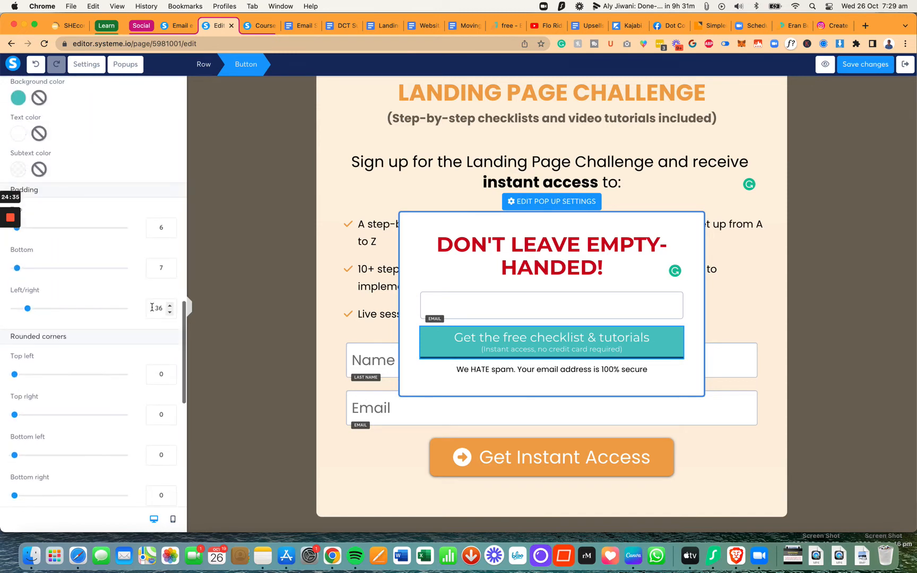
key(super+grave)
key(super+grave)
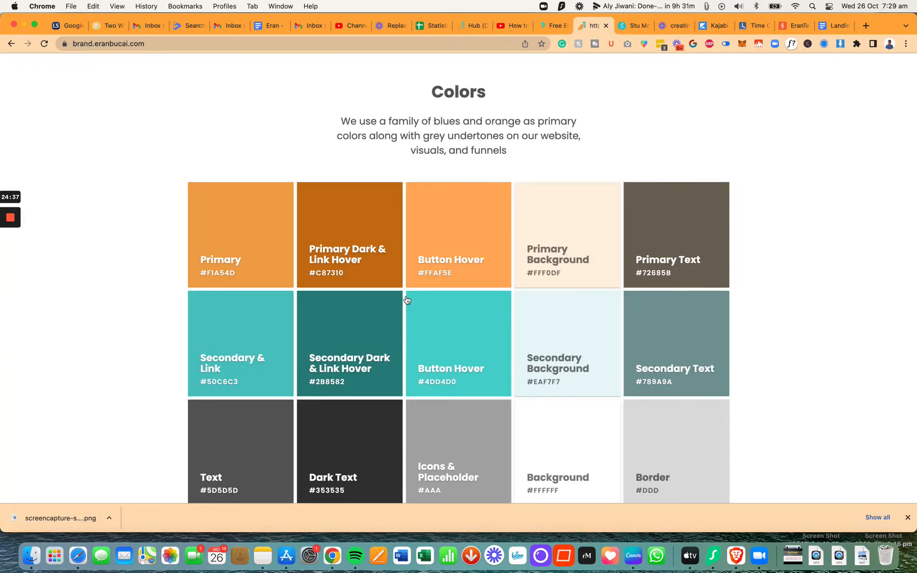
click(366, 348)
key(super+grave)
key(super+grave)
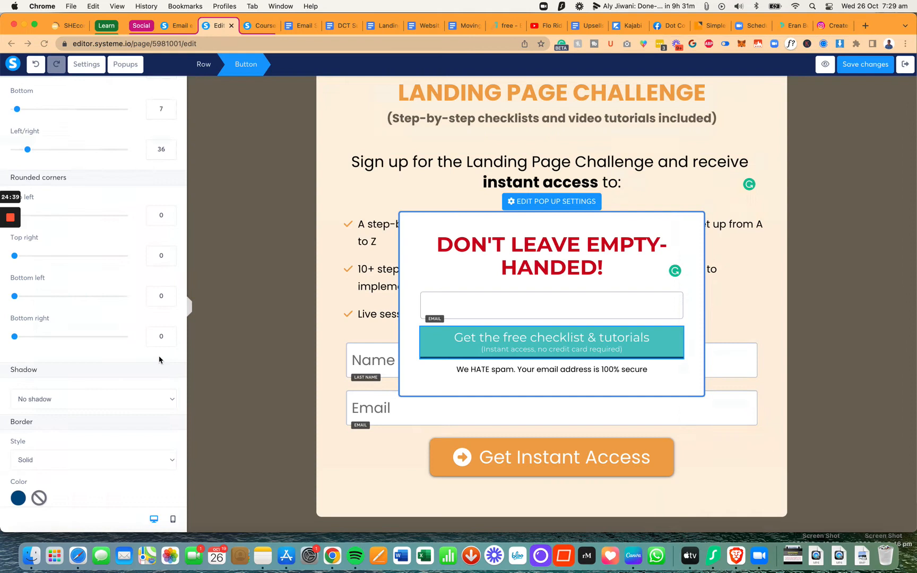
scroll(74, 355, up, 7)
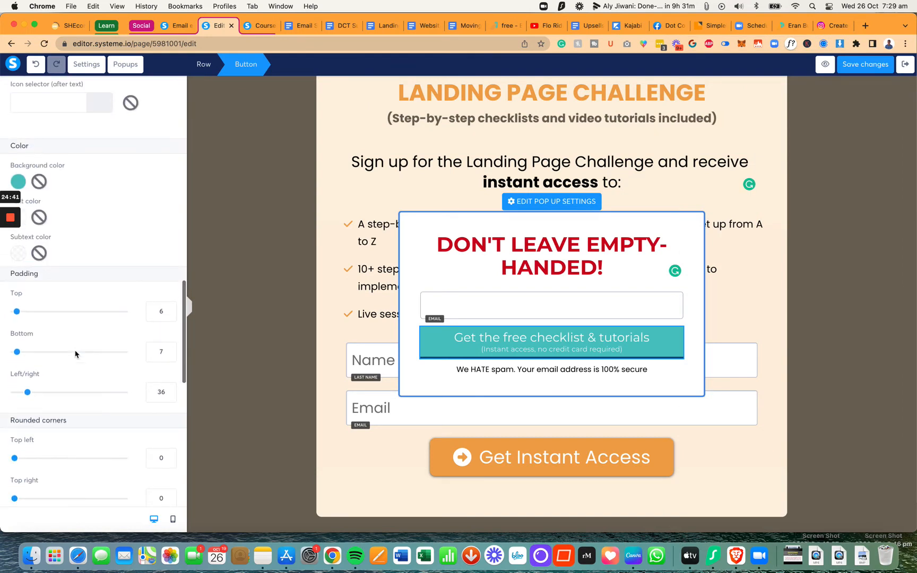
scroll(60, 337, up, 5)
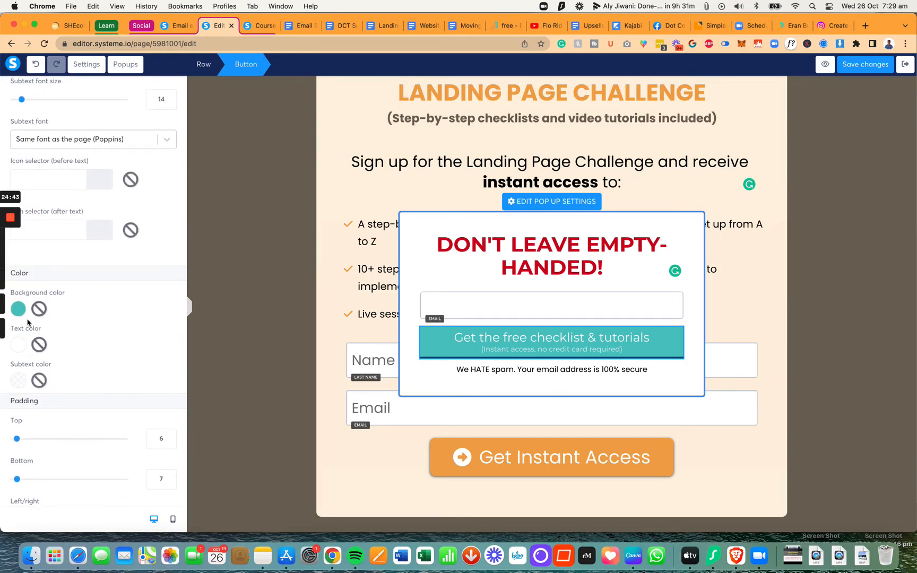
click(18, 428)
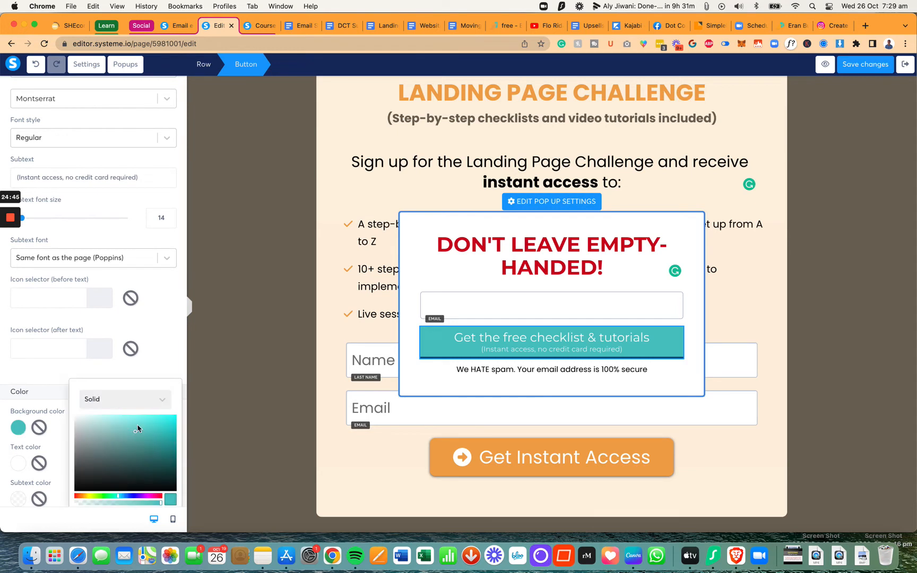
scroll(126, 441, down, 2)
click(97, 467)
key(super+a)
text(#2b8582)
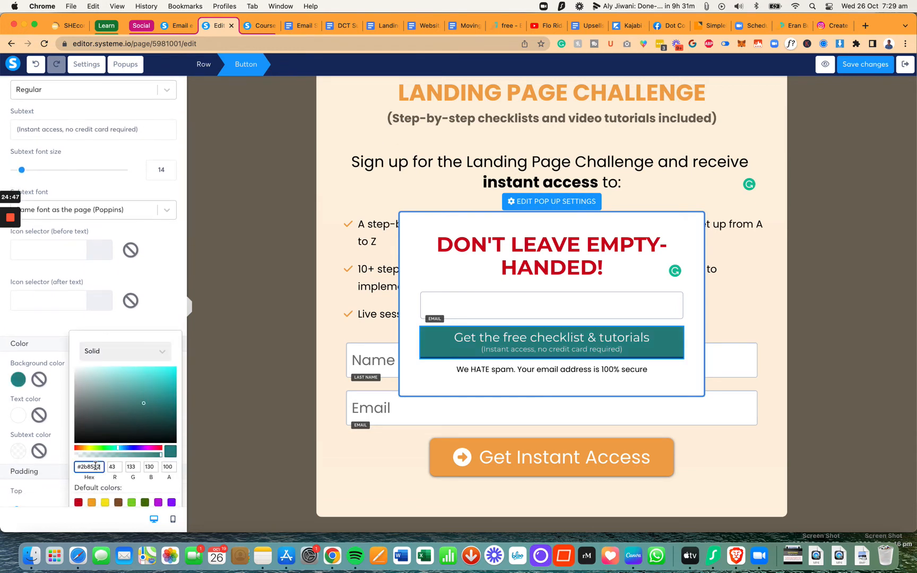
Step: Try a gradient background on the popup button, and return the background to a solid color
click(118, 352)
click(116, 373)
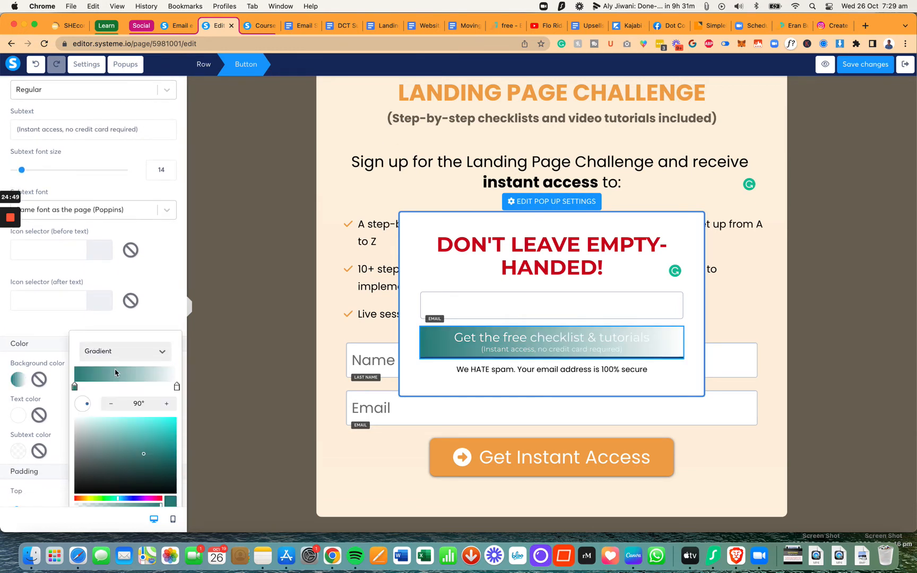
scroll(121, 406, down, 2)
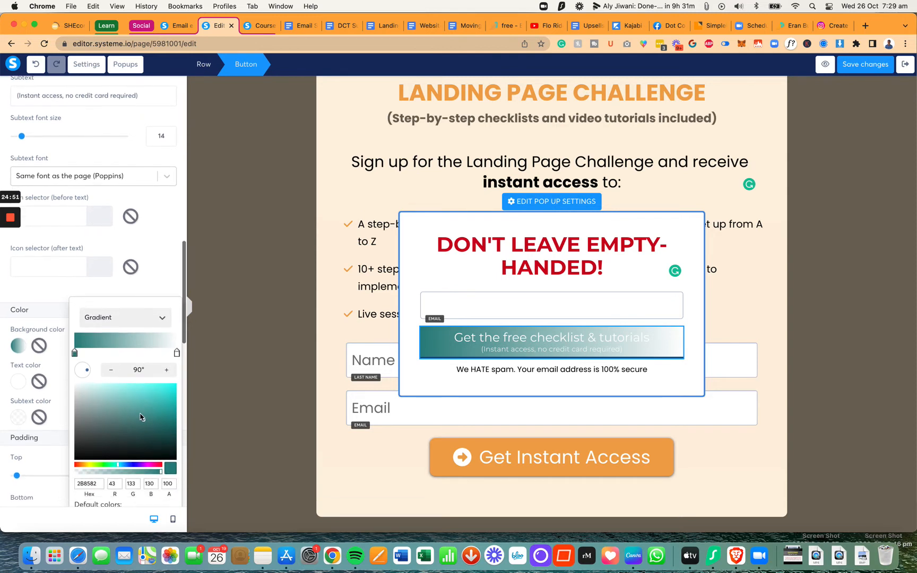
click(109, 321)
click(94, 359)
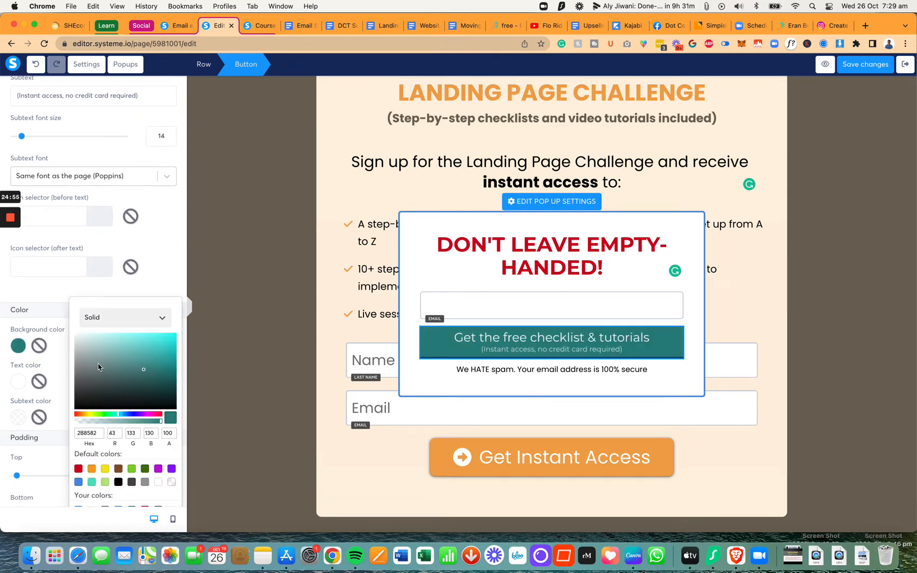
Step: Copy the teal Button Hover color from the brand guide and set the popup button's border color to #4dd4d0
scroll(61, 358, down, 8)
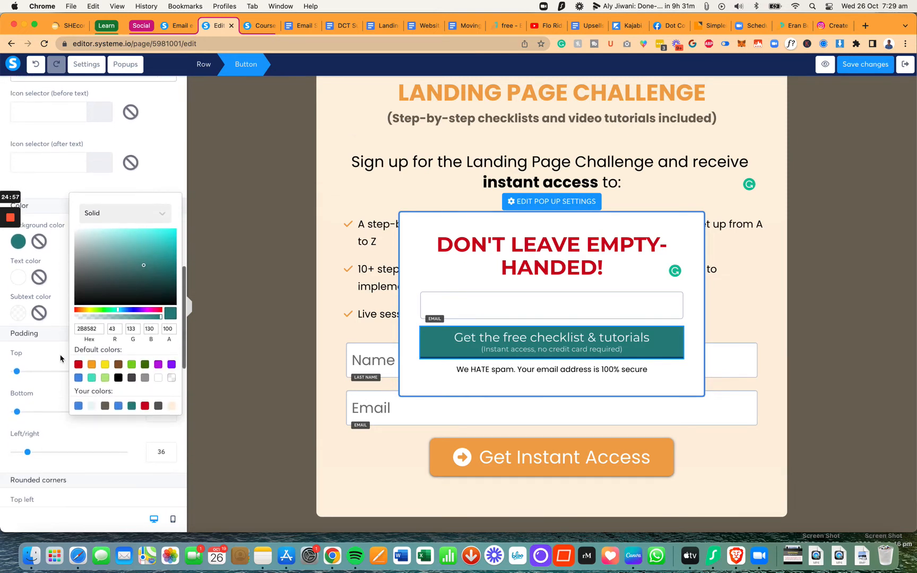
scroll(60, 358, down, 10)
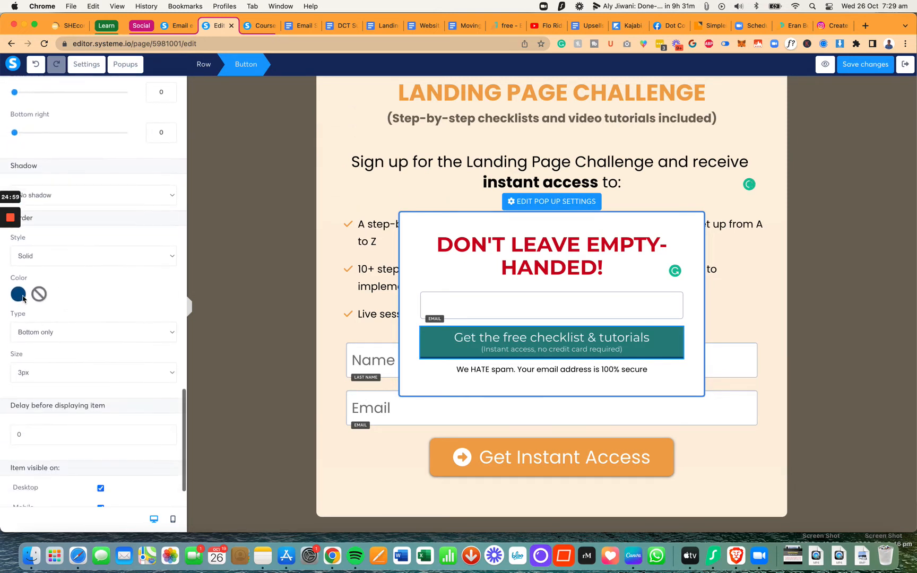
scroll(22, 299, up, 2)
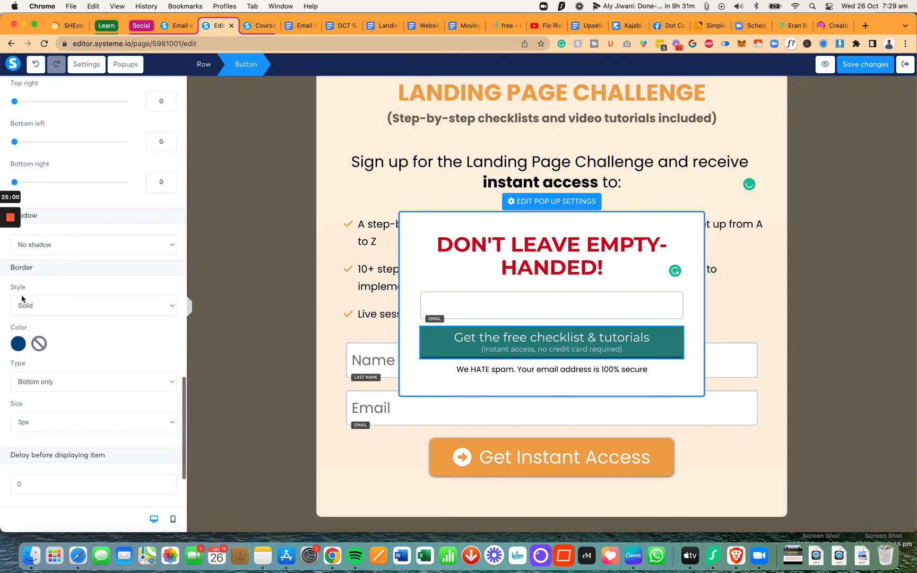
click(21, 350)
key(super+grave)
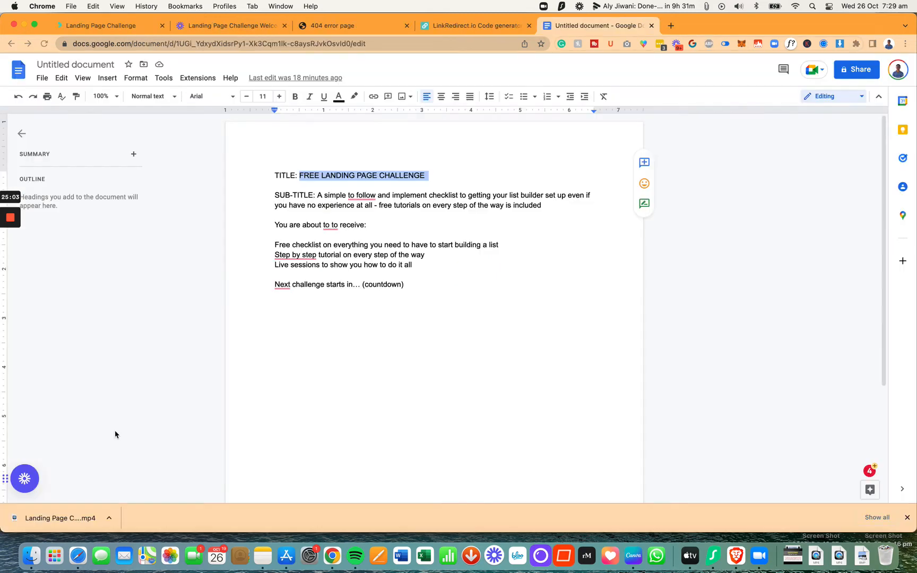
key(super+grave)
click(458, 345)
key(super+grave)
key(super+grave)
double_click(89, 400)
text(#4dd4d0)
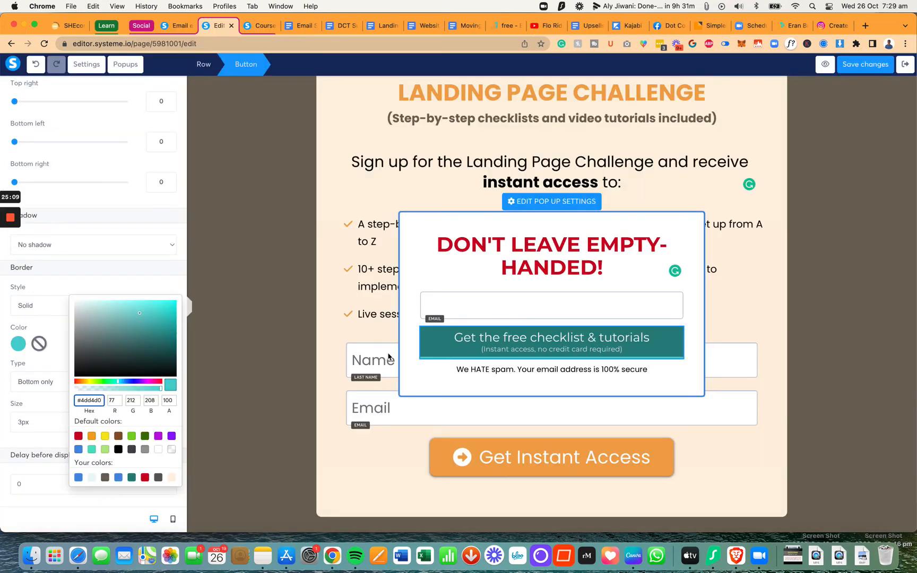
click(48, 374)
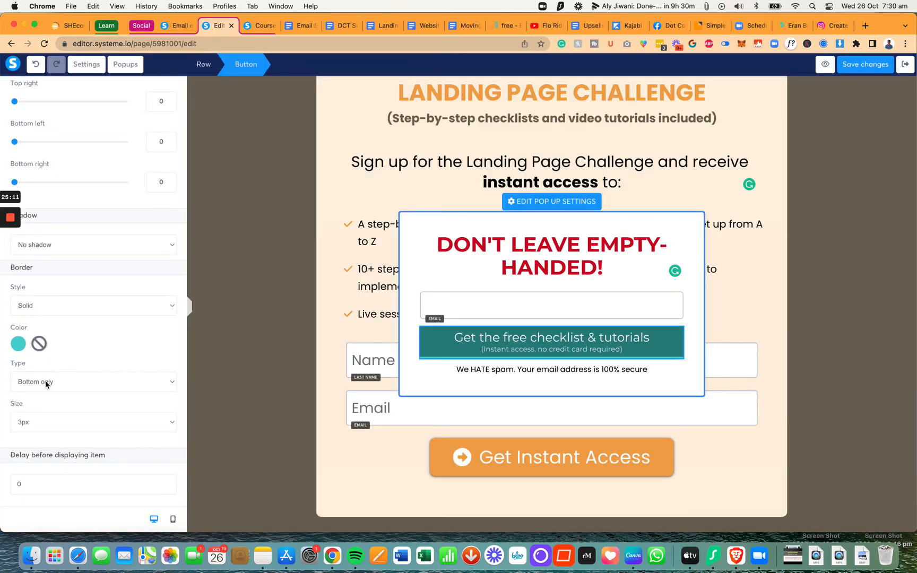
Step: Remove the popup button's border by setting its border style to None
click(49, 377)
click(79, 339)
click(79, 306)
click(76, 298)
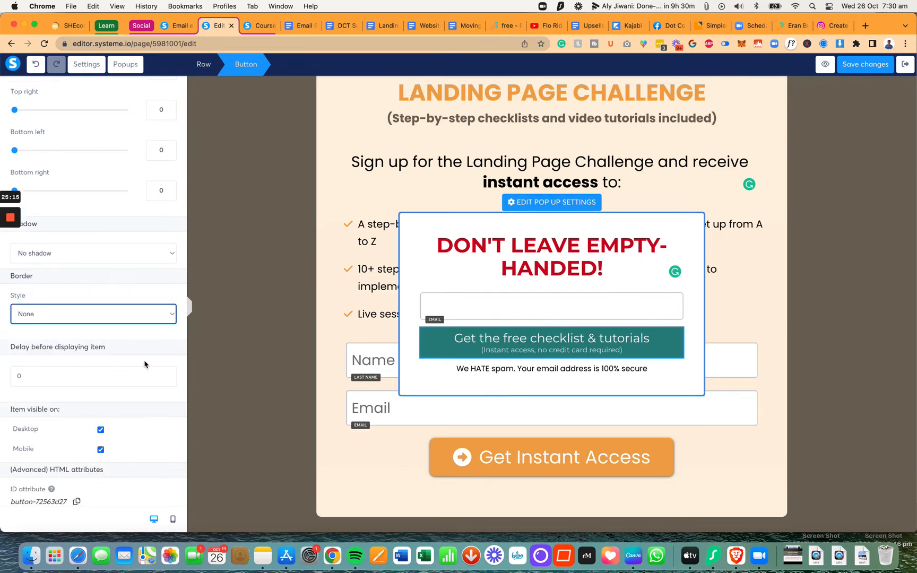
Step: Round all four corners of the popup button with a value of 5 each
scroll(140, 259, up, 2)
scroll(140, 259, up, 3)
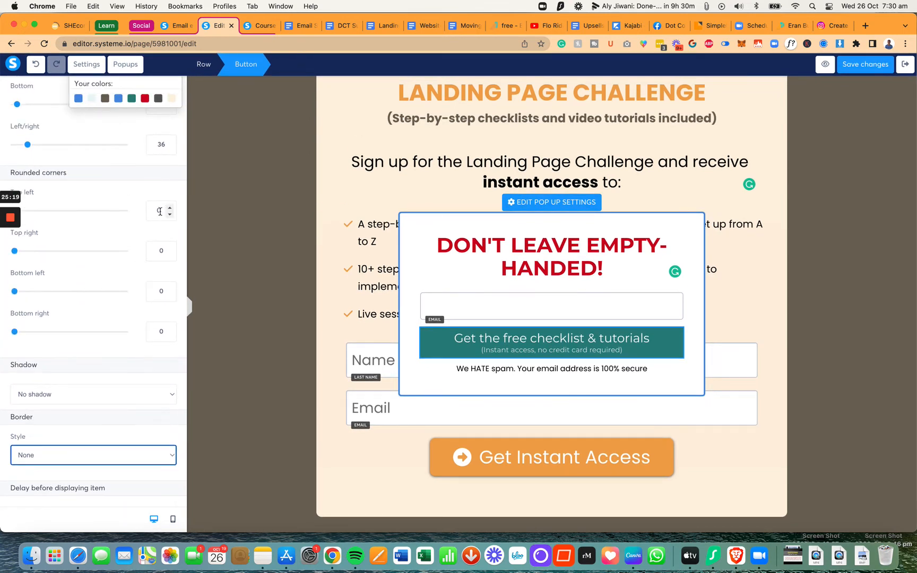
drag(158, 212, 175, 211)
text(5)
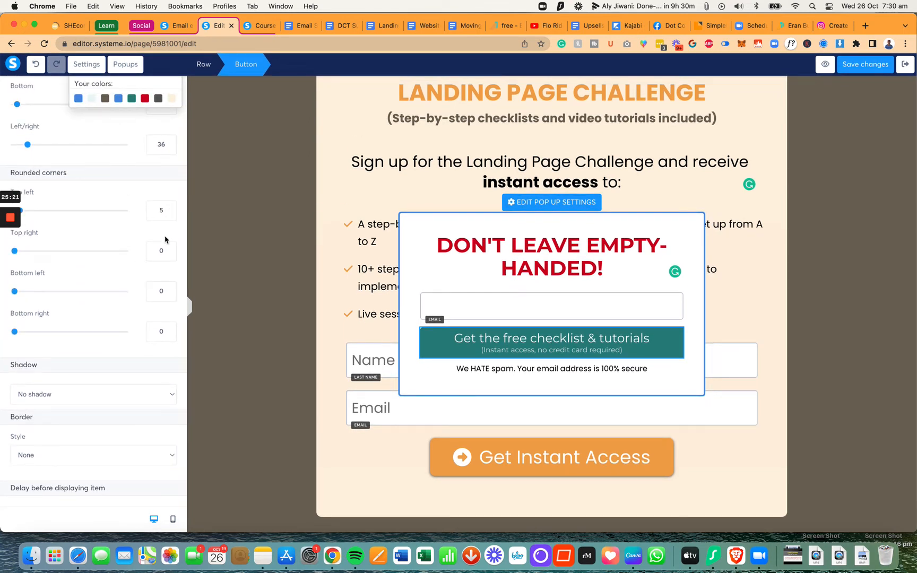
drag(157, 250, 175, 250)
text(5)
double_click(159, 291)
text(15)
drag(157, 293, 171, 293)
text(5)
drag(157, 331, 171, 332)
text(5)
Step: Apply the hard shadow option to the popup button and deselect it
click(129, 394)
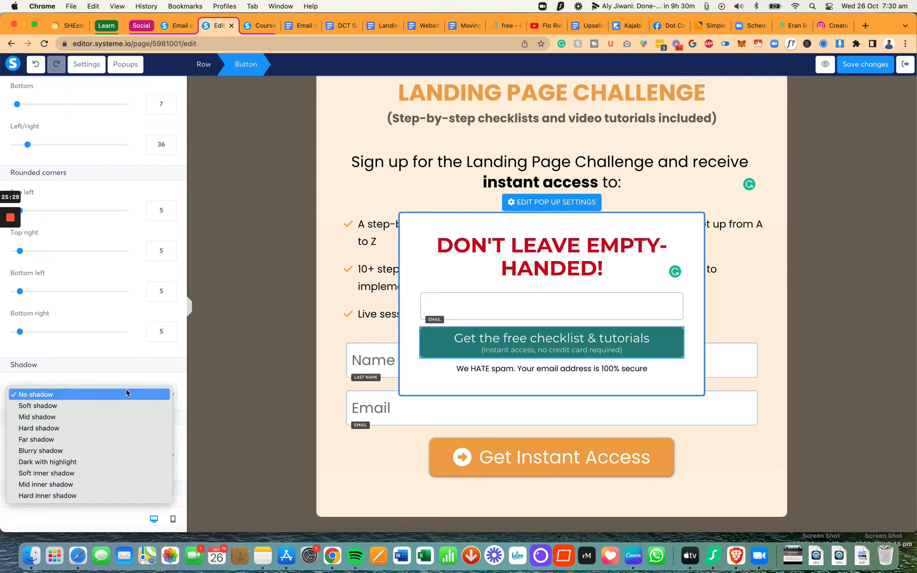
click(111, 427)
click(409, 383)
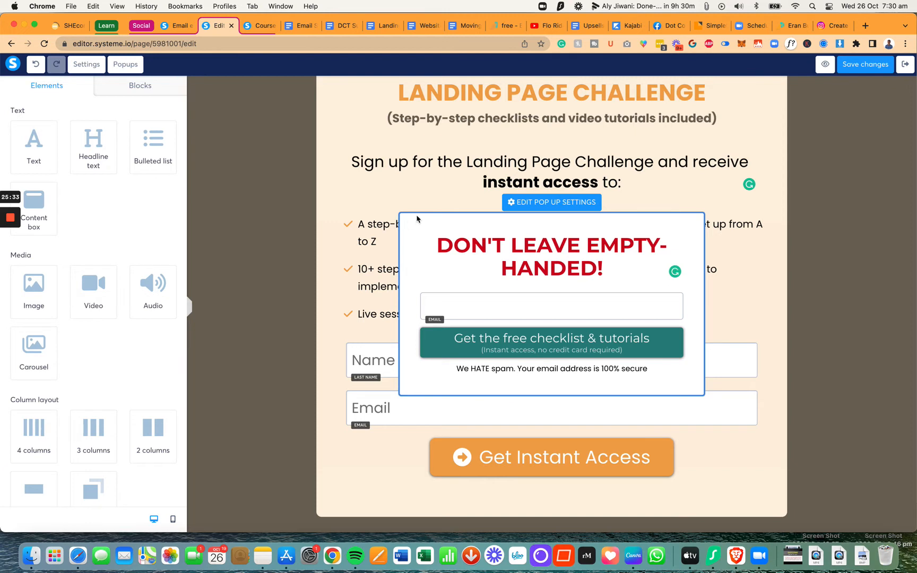
Step: In the pop-up settings, turn on opening on exit intent and show the close button
click(524, 204)
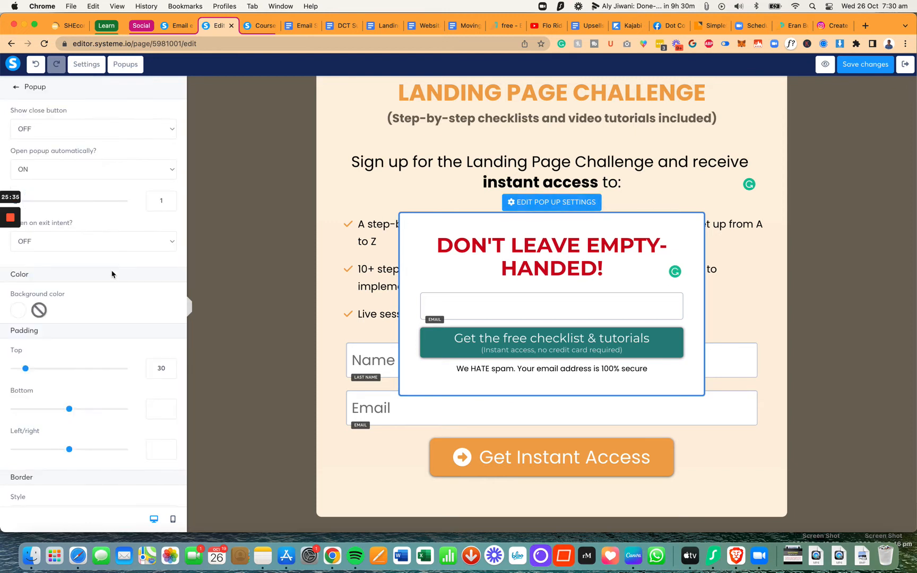
click(94, 244)
click(89, 256)
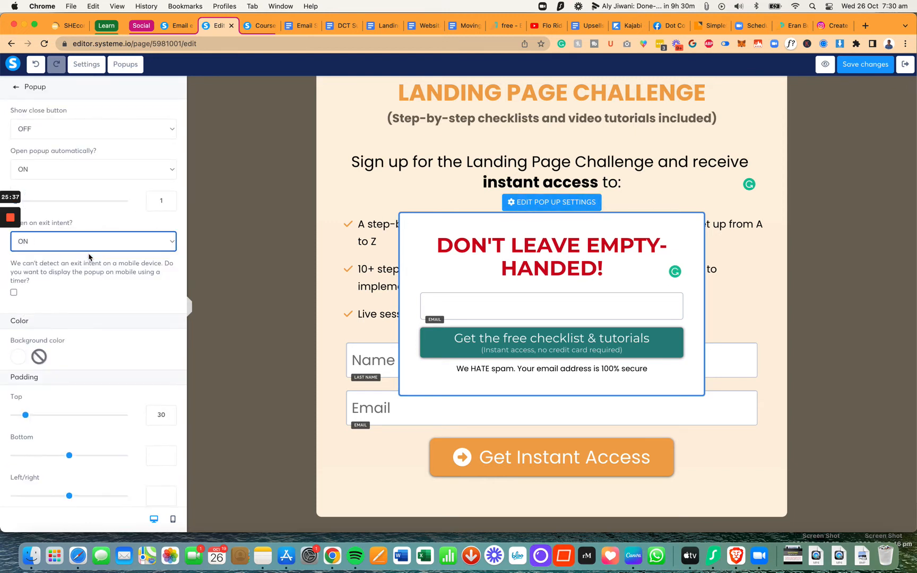
click(116, 133)
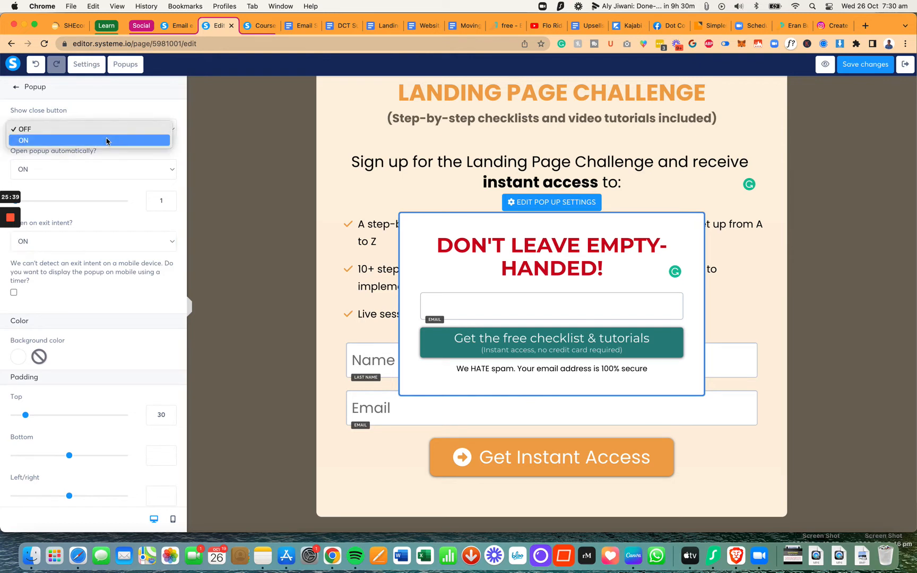
click(107, 140)
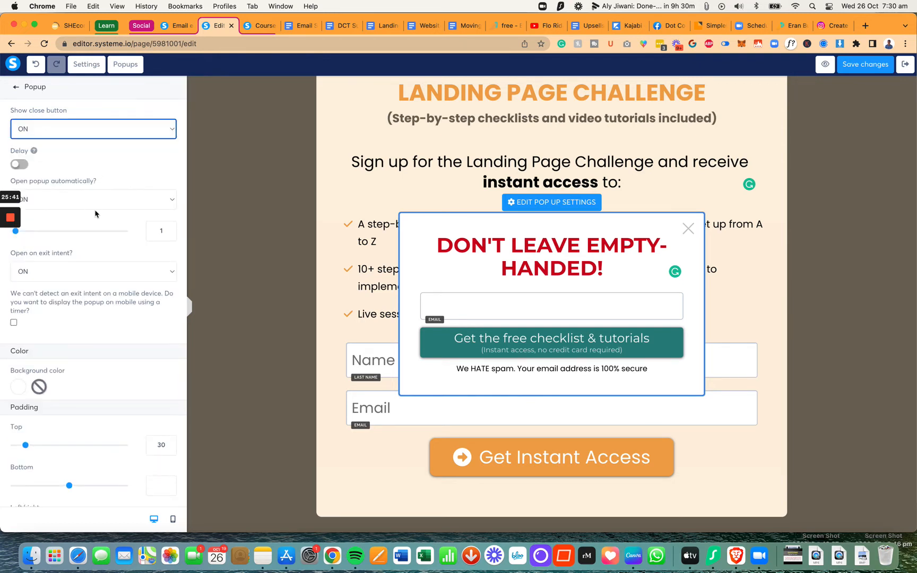
Step: Set the popup's background color to the default yellow F8E71C and save the page changes
scroll(95, 213, down, 3)
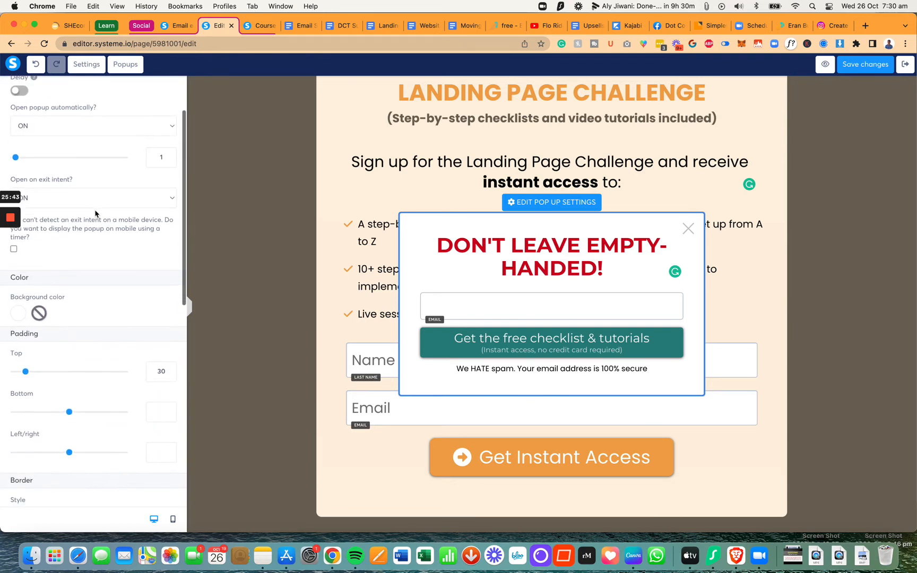
scroll(95, 212, up, 2)
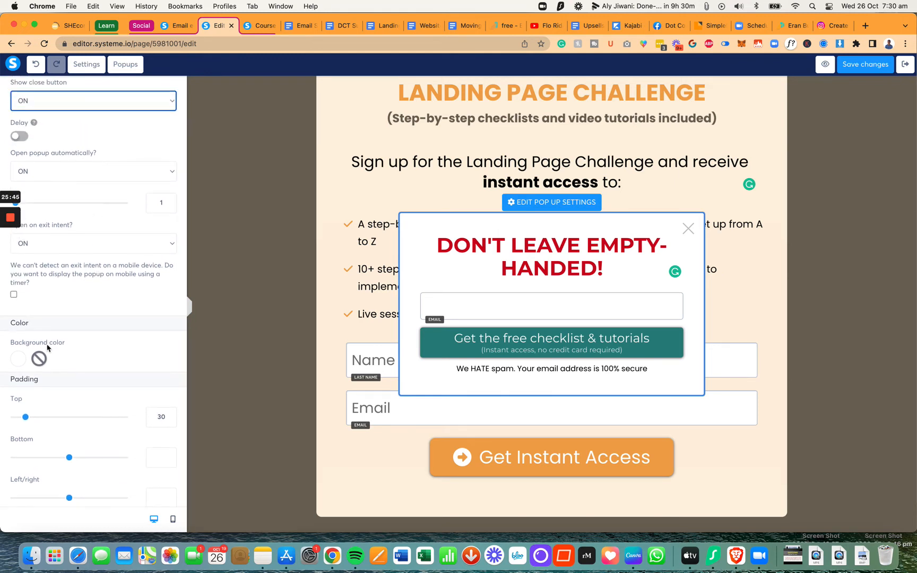
click(21, 360)
scroll(25, 360, down, 1)
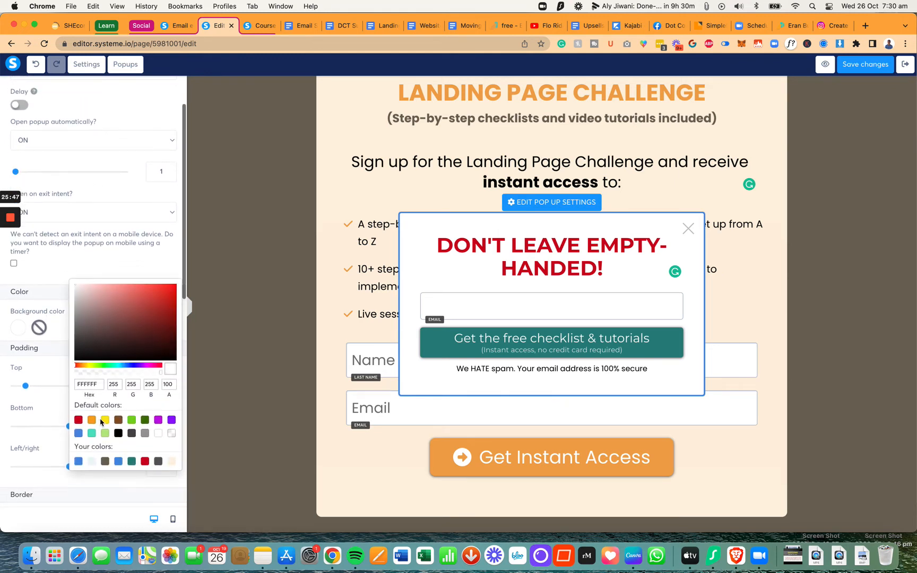
click(102, 420)
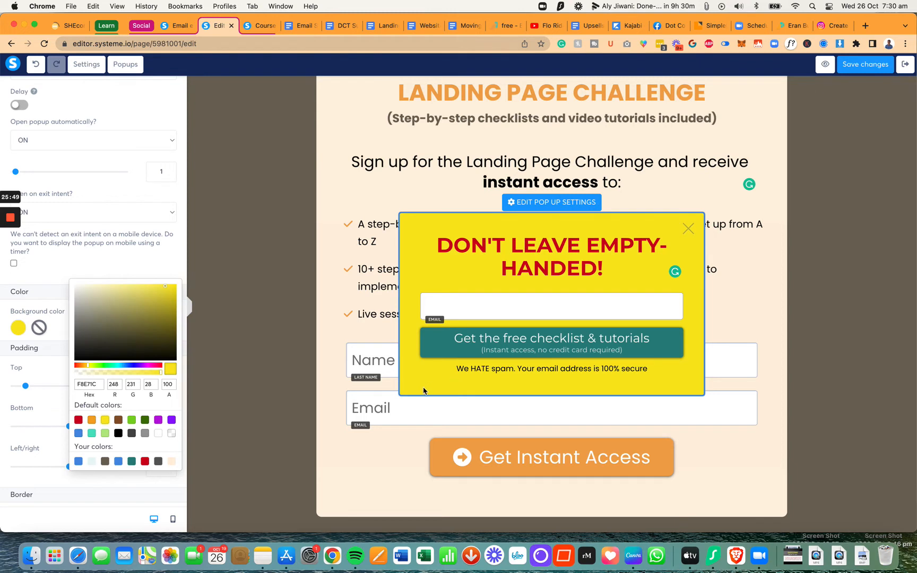
click(866, 65)
Step: Set the popup button's background color to the red D0021B and deselect the button
click(587, 351)
click(540, 352)
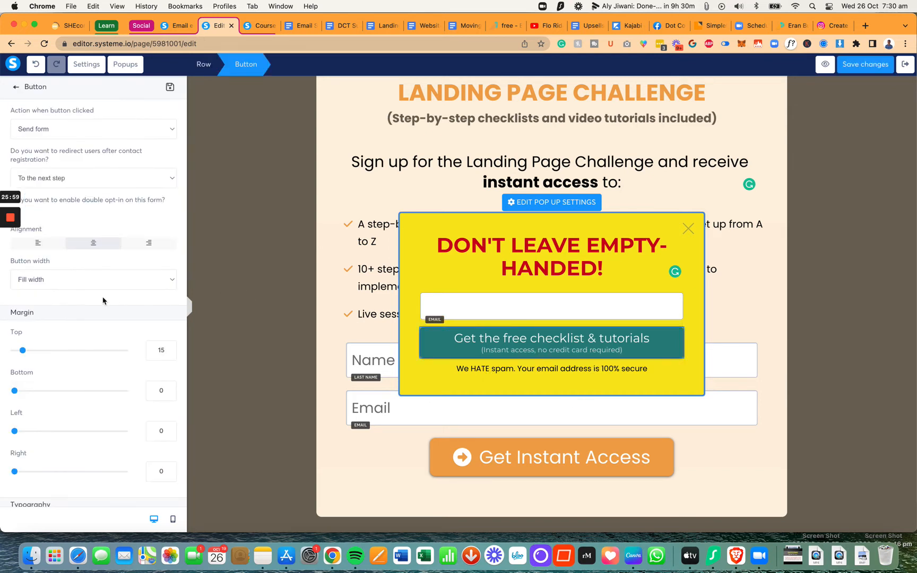
scroll(103, 301, down, 15)
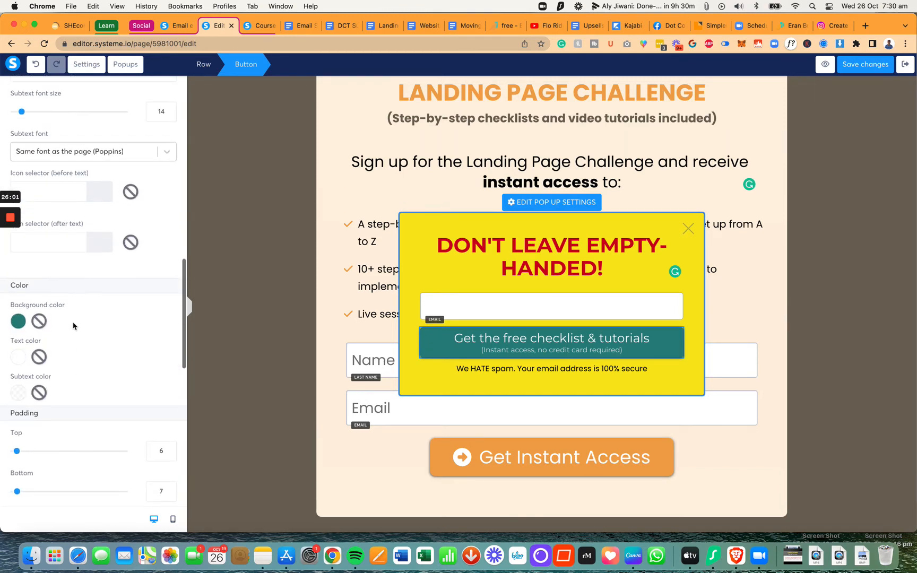
click(18, 321)
scroll(107, 407, down, 1)
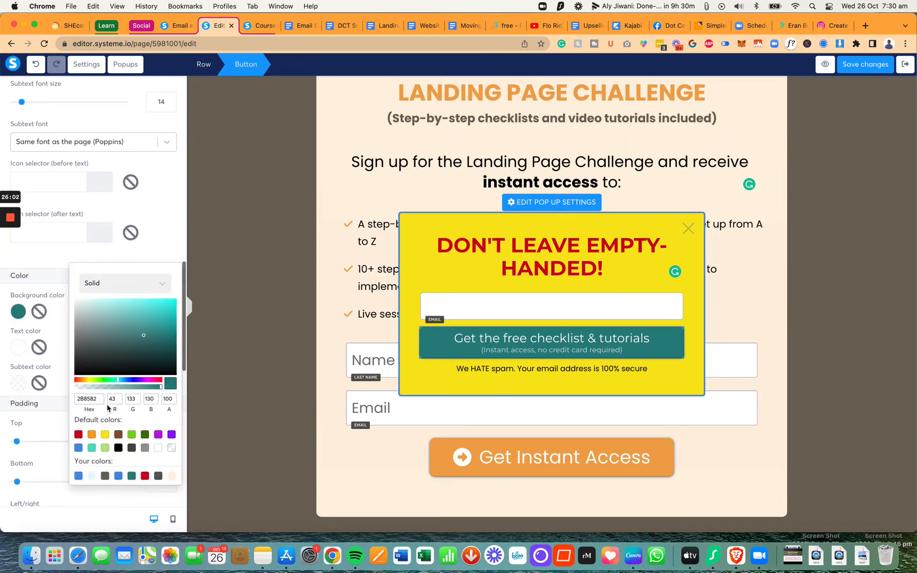
click(79, 435)
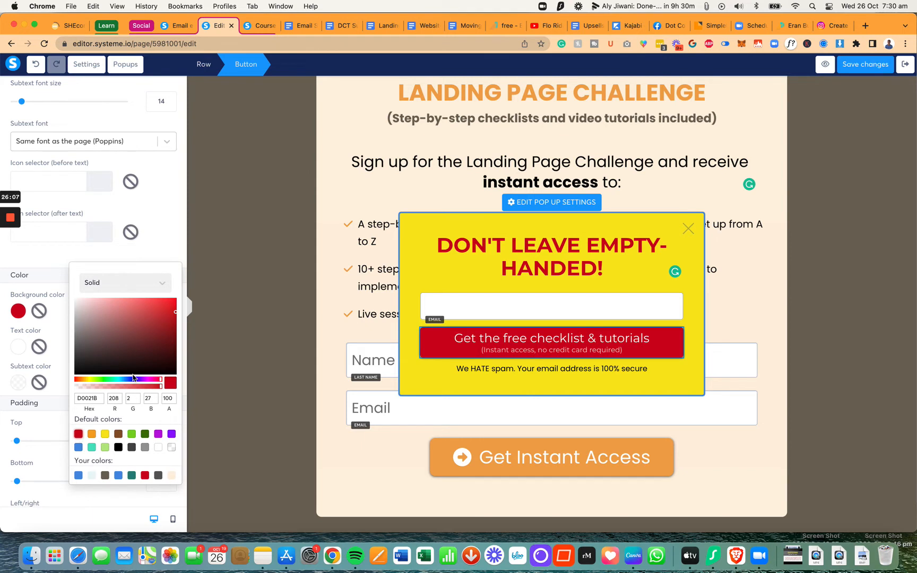
click(145, 474)
click(431, 394)
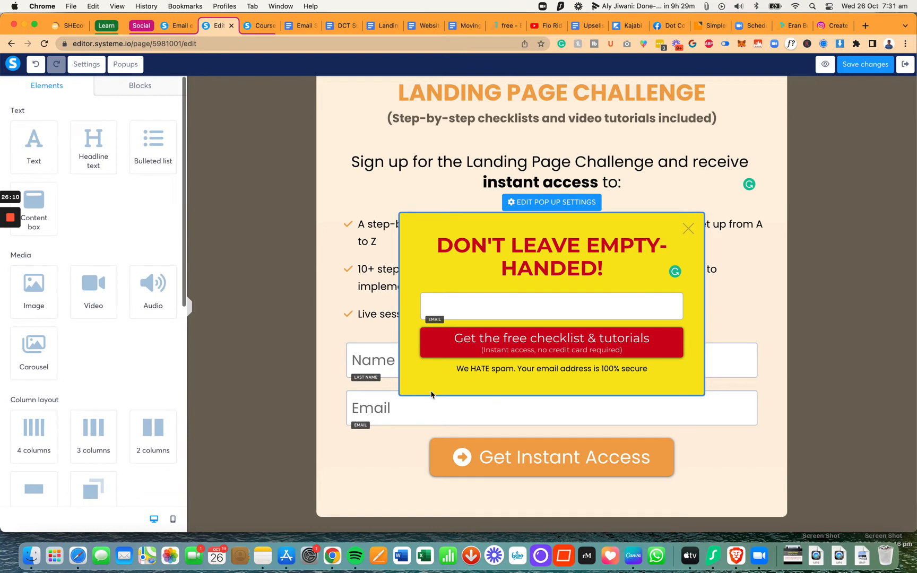
Step: Increase the popup button text's font size to 27
click(497, 342)
scroll(163, 288, down, 1)
scroll(163, 288, up, 1)
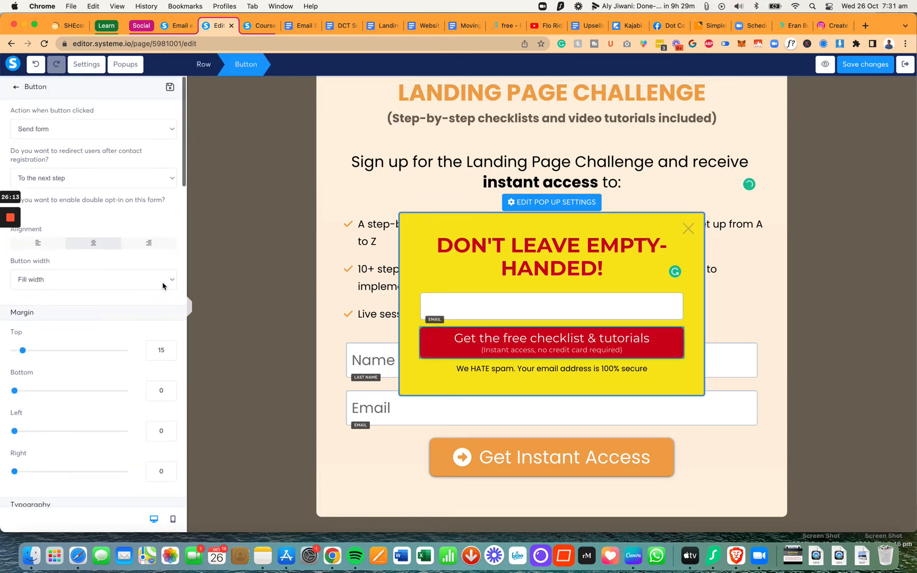
scroll(141, 281, down, 5)
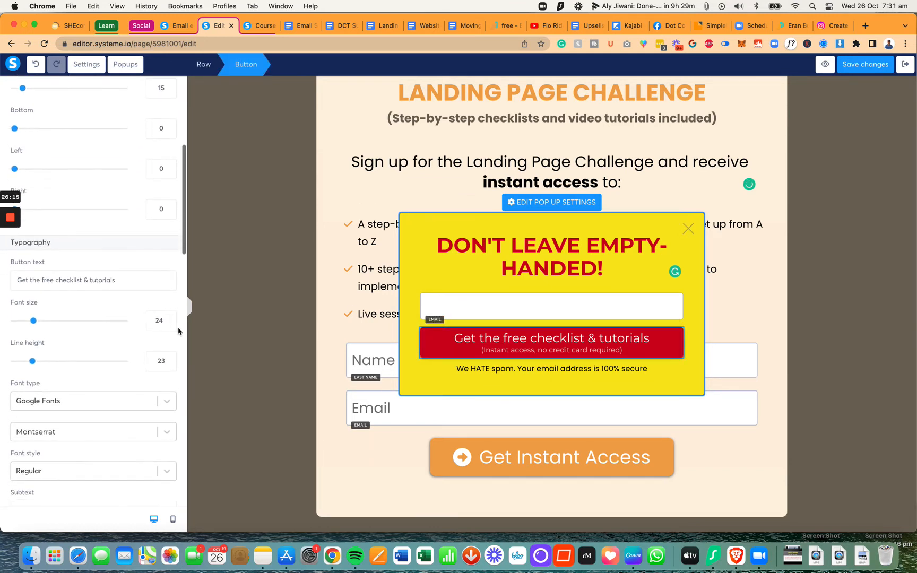
click(169, 319)
click(170, 319)
click(170, 319)
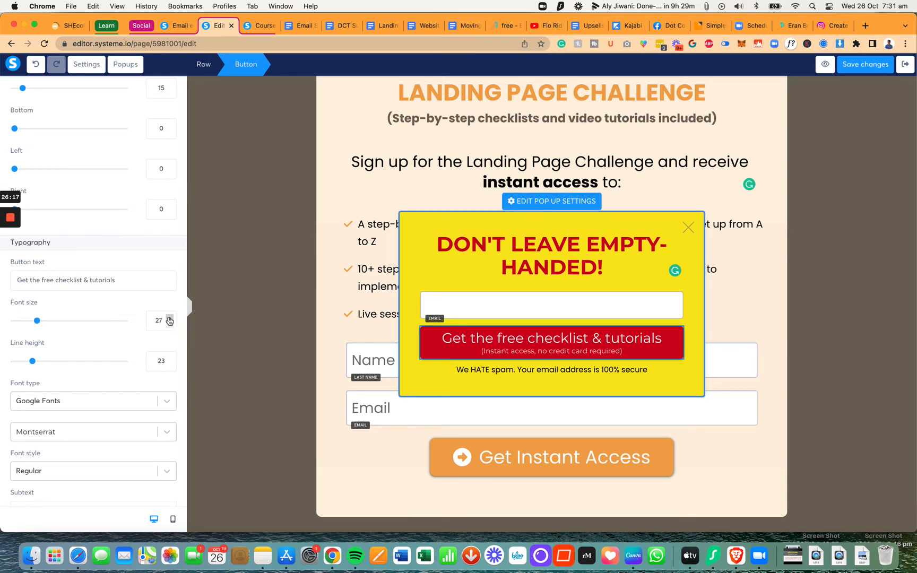
Step: Raise the popup button's line height to 28 and deselect the button
click(170, 360)
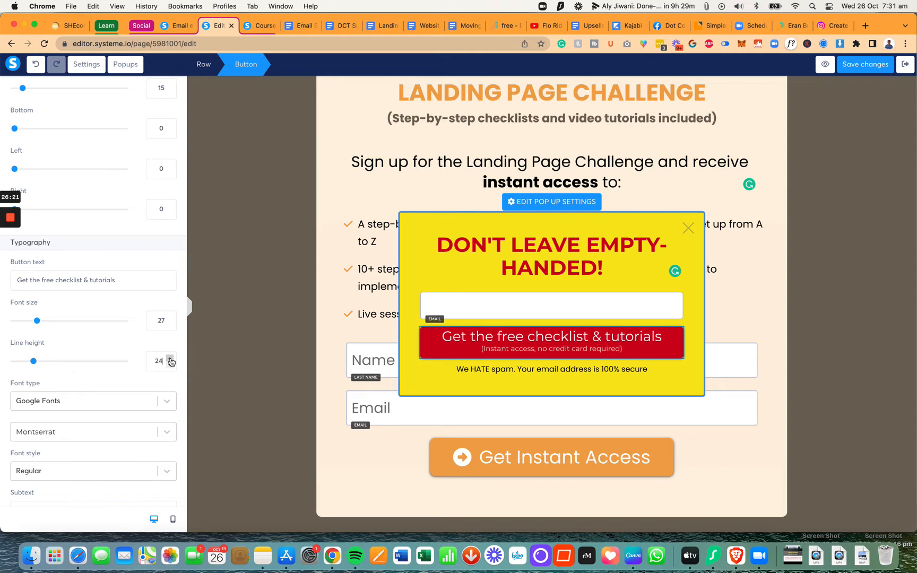
click(170, 360)
click(169, 360)
click(169, 359)
click(170, 360)
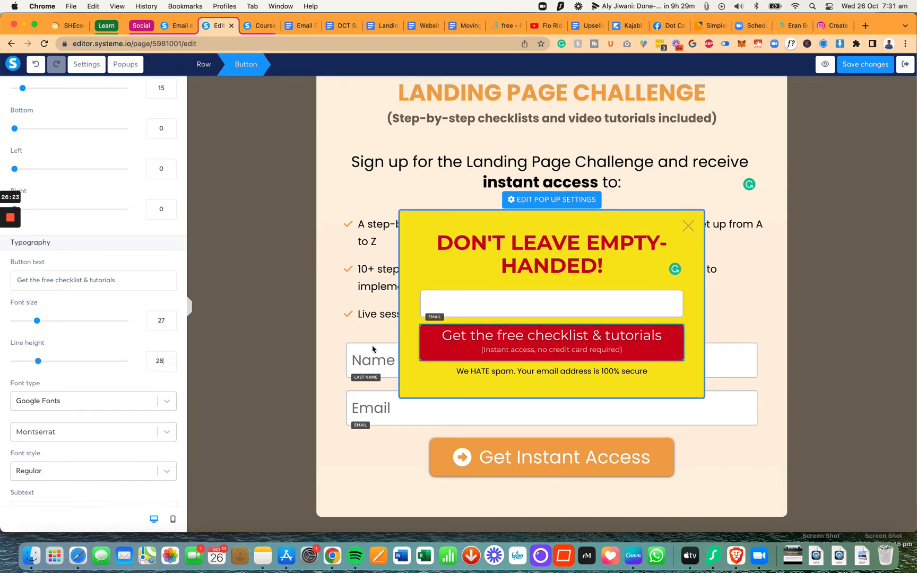
click(439, 374)
click(540, 415)
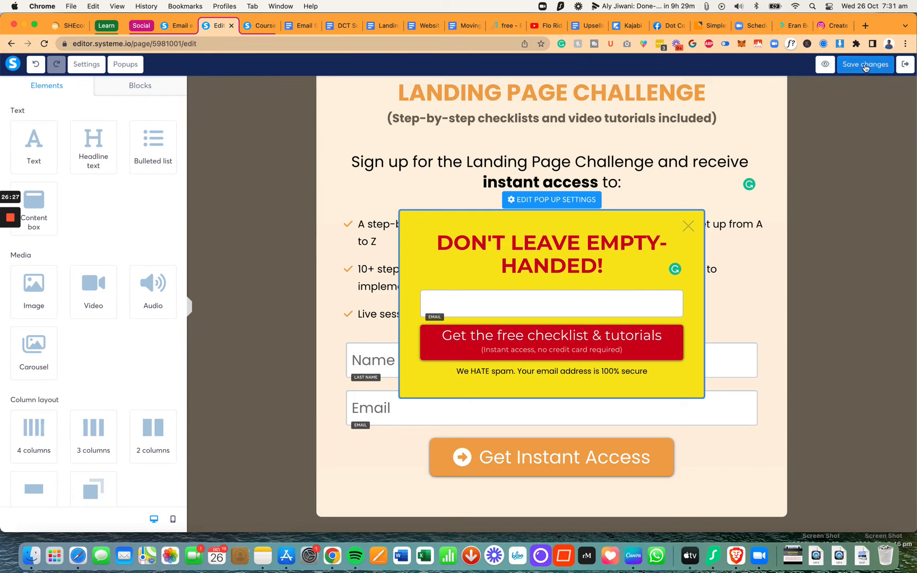
Step: Set the placeholder of the popup's email field to "Your best email address, please", keeping Email as the input type
click(588, 302)
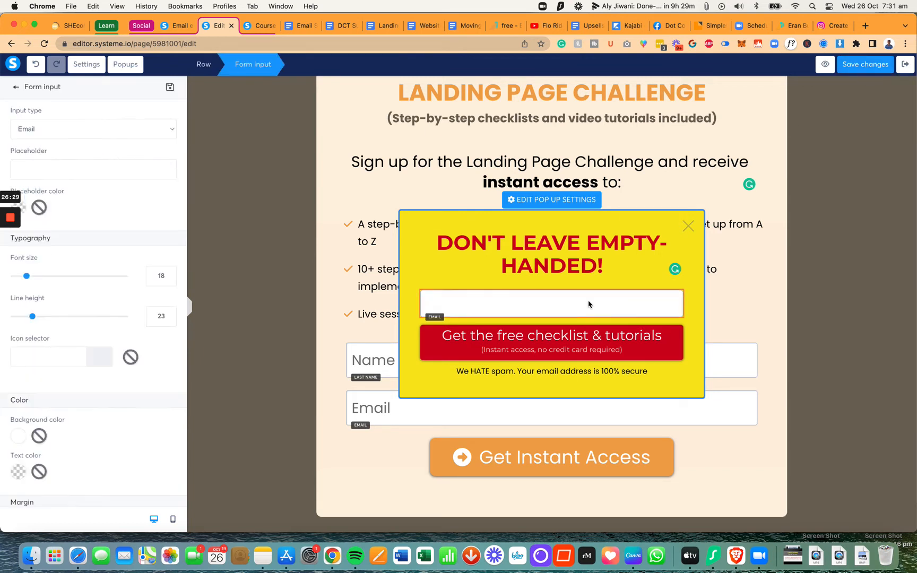
click(113, 134)
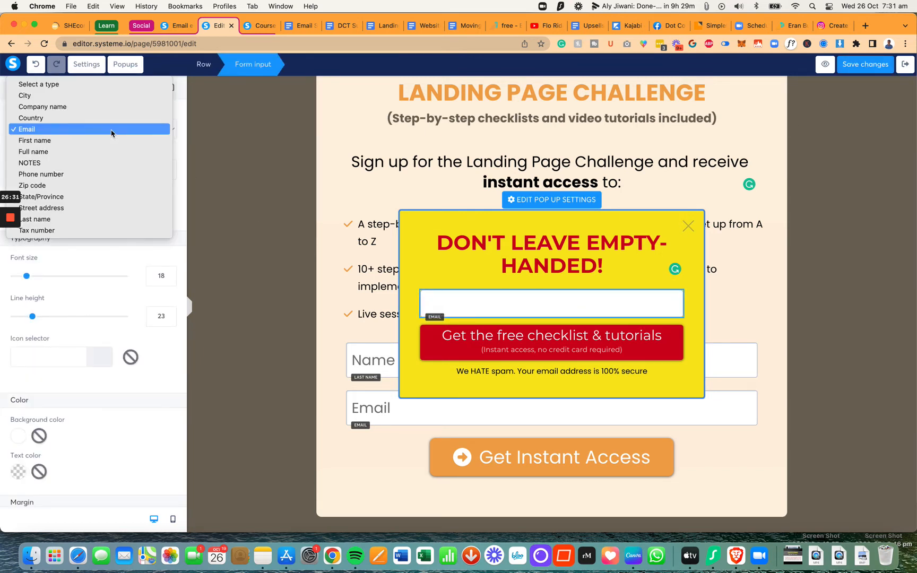
click(111, 133)
click(92, 168)
text(Your best email ad)
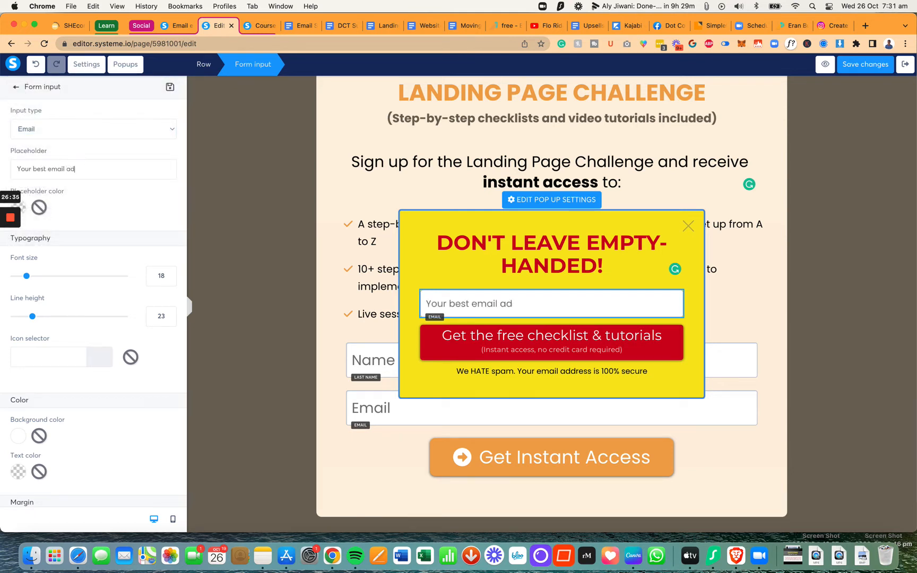
text(dress, please)
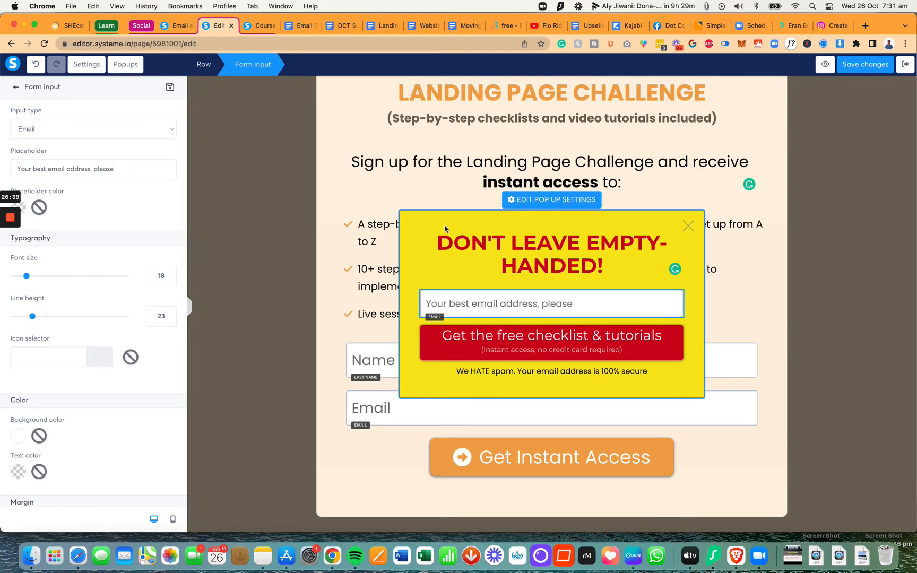
Step: Search the icon library for "envelope" and add the envelope icon to the popup's email field
scroll(88, 230, down, 5)
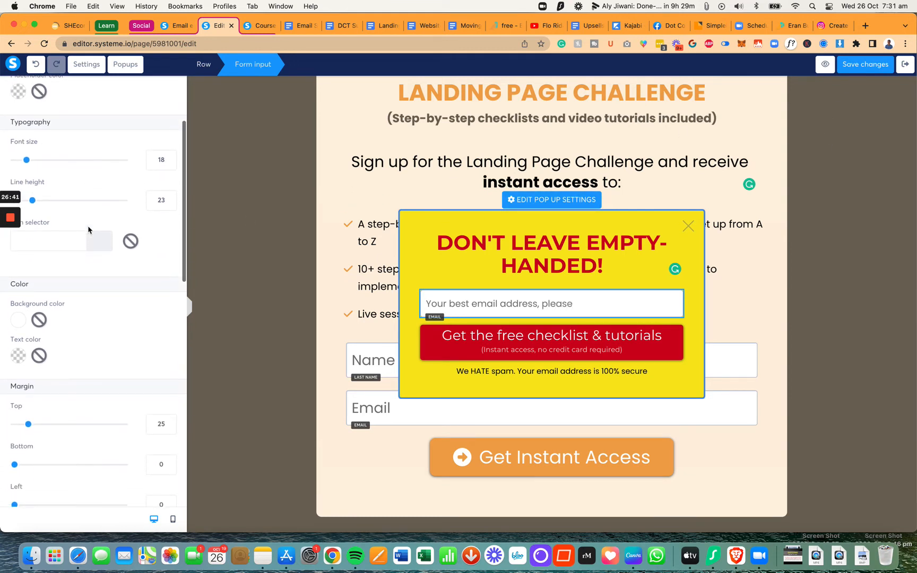
scroll(88, 229, down, 3)
scroll(65, 125, up, 1)
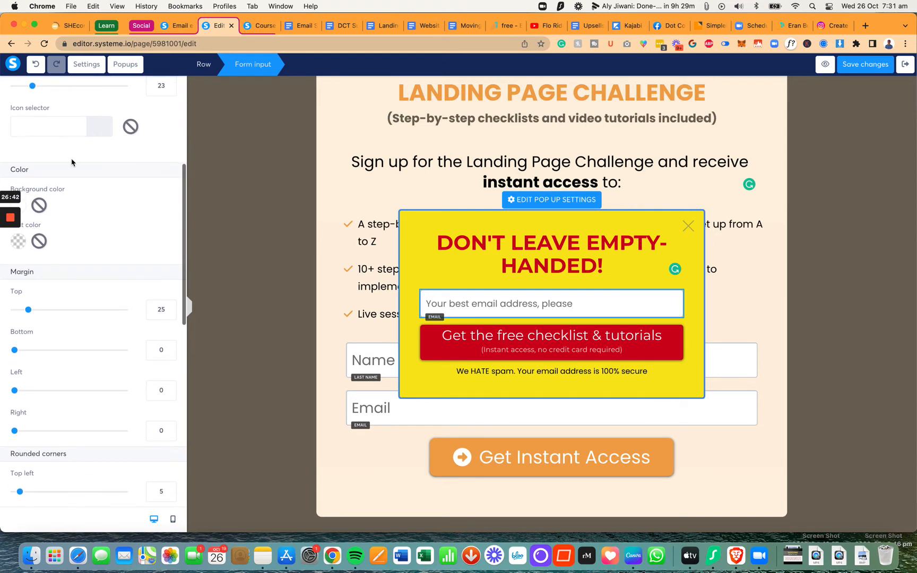
click(64, 126)
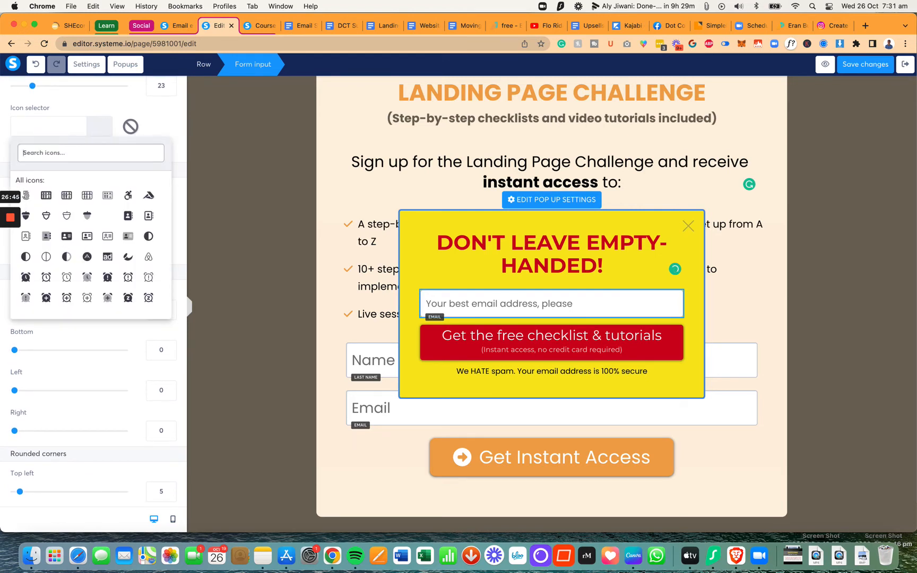
text(emv)
key(BackSpace)
key(BackSpace)
text(nvelope)
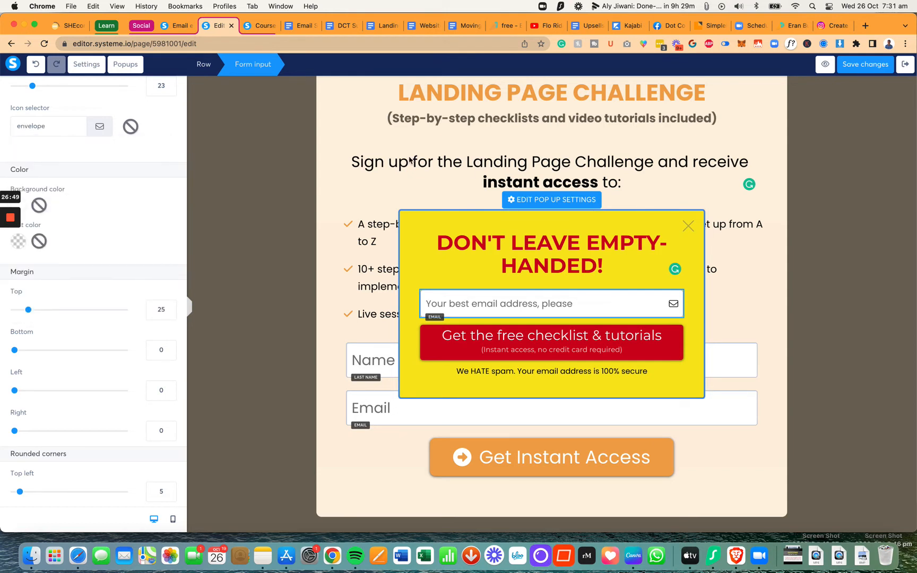
Step: Save the page changes and close the popup in the editor
click(854, 66)
scroll(62, 211, up, 5)
click(519, 202)
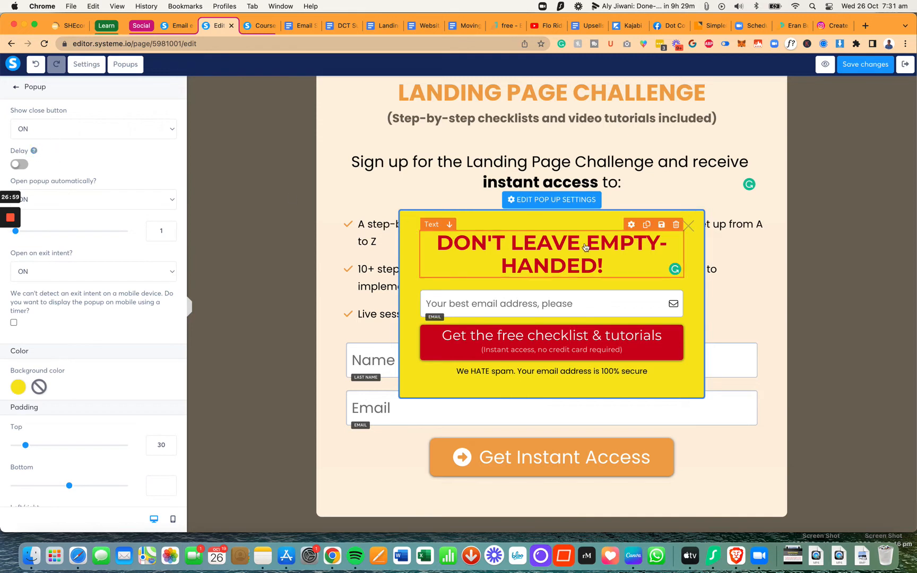
click(886, 63)
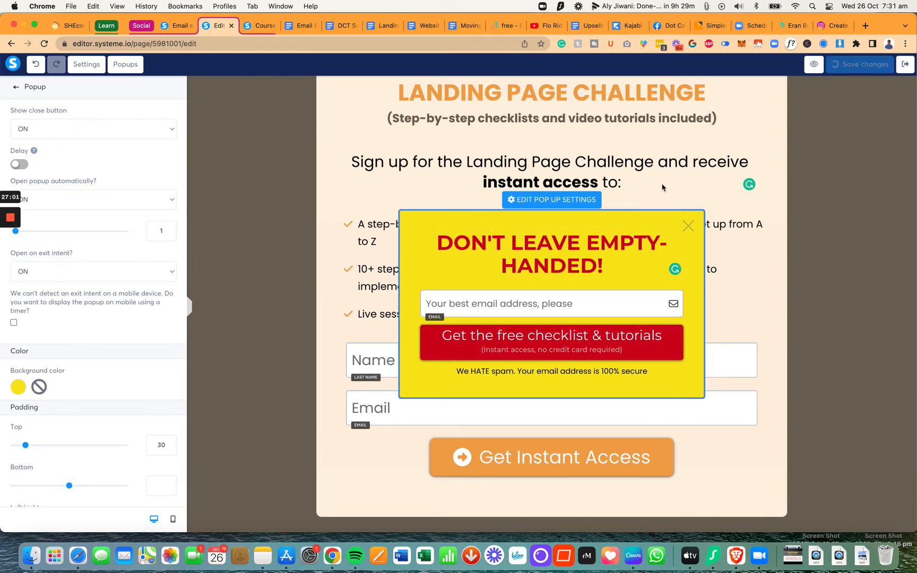
click(692, 228)
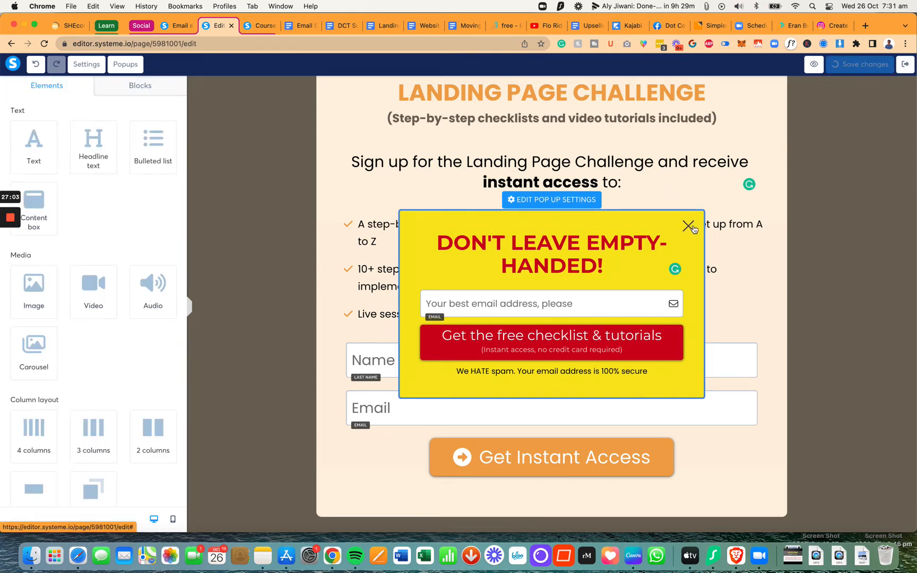
click(688, 226)
click(358, 162)
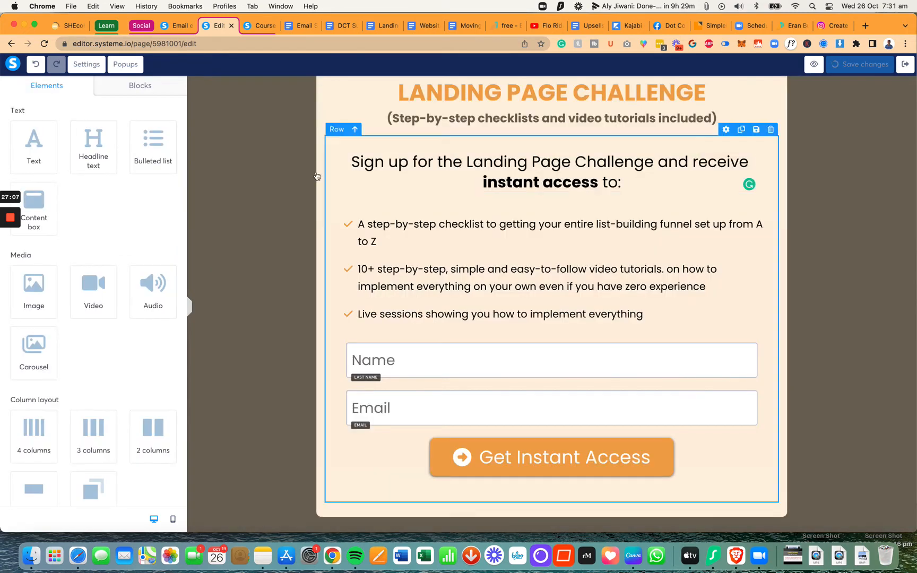
Step: Preview the landing page and try the popup's close button
scroll(318, 180, up, 3)
scroll(311, 189, down, 3)
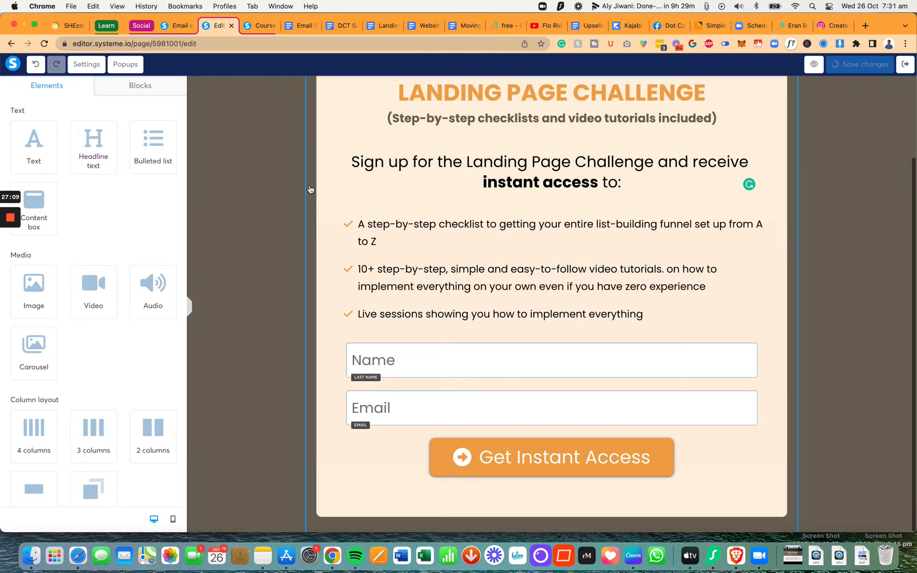
scroll(311, 189, up, 3)
click(847, 64)
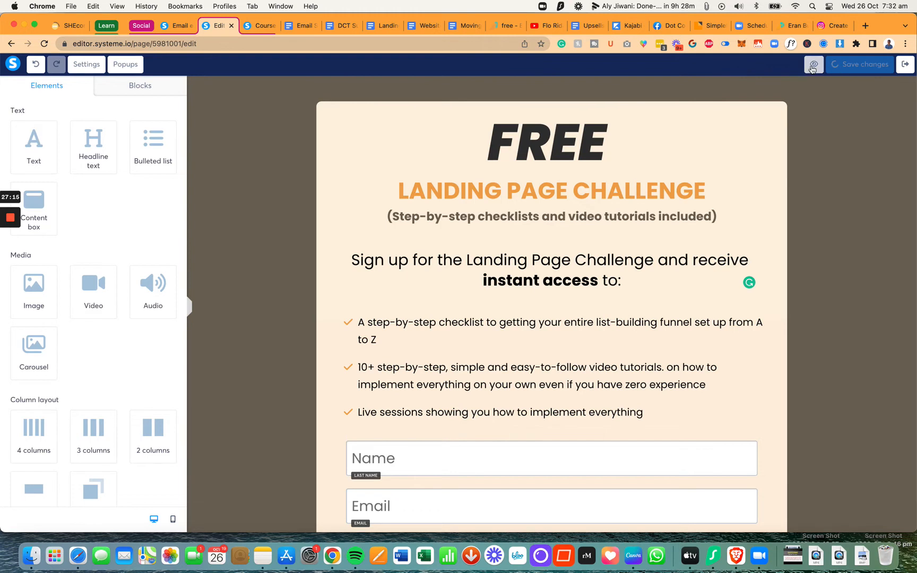
click(812, 65)
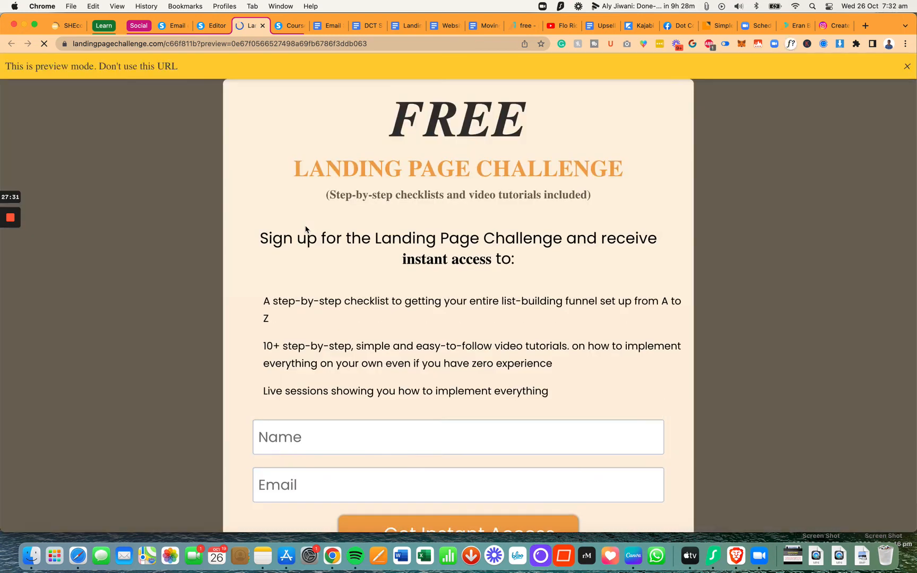
scroll(271, 329, down, 3)
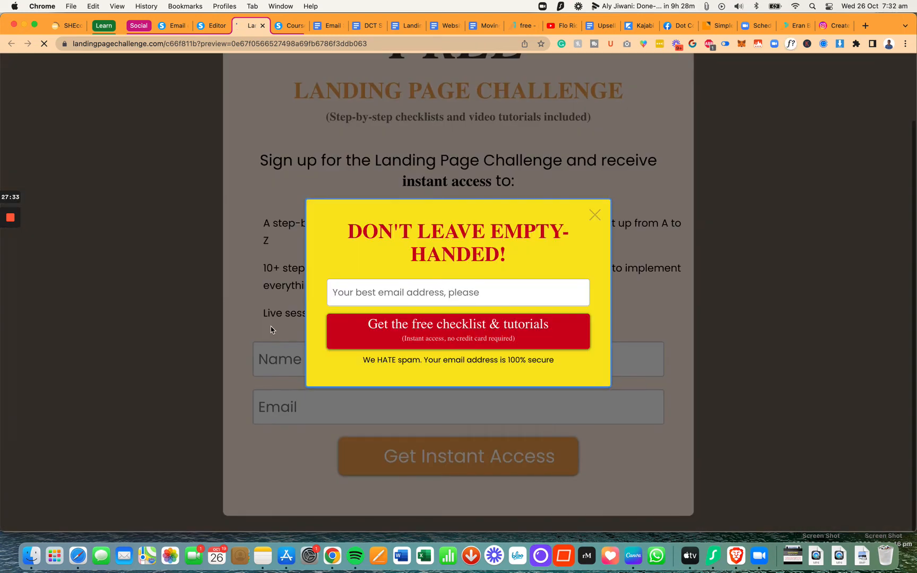
click(594, 214)
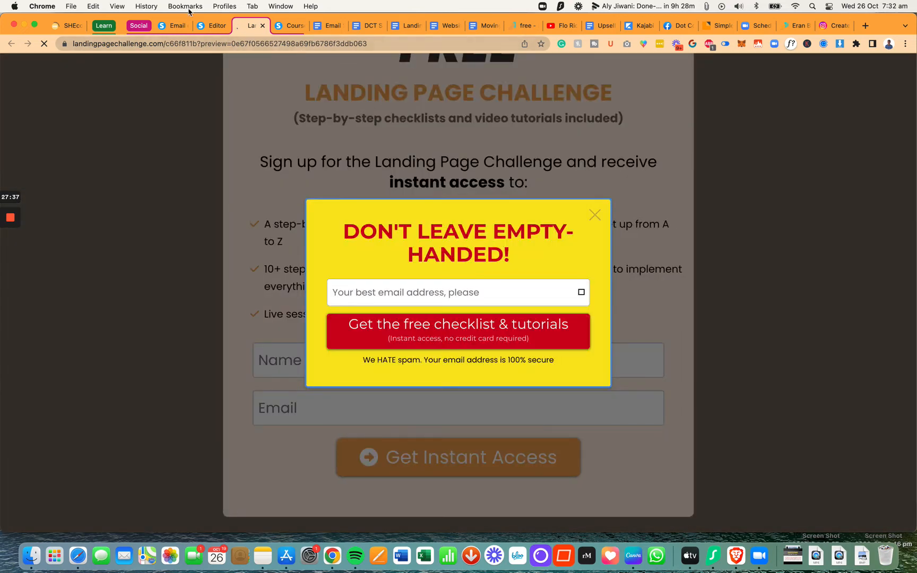
Step: Back in the page editor, set the right and left margins of the row holding the sign-up text and form to 60
click(211, 31)
scroll(372, 234, down, 3)
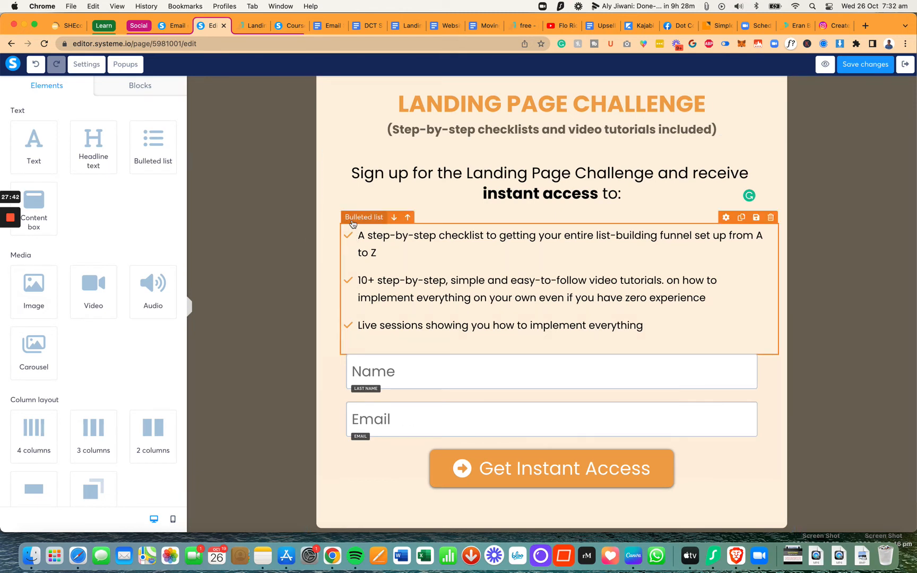
click(334, 248)
click(353, 247)
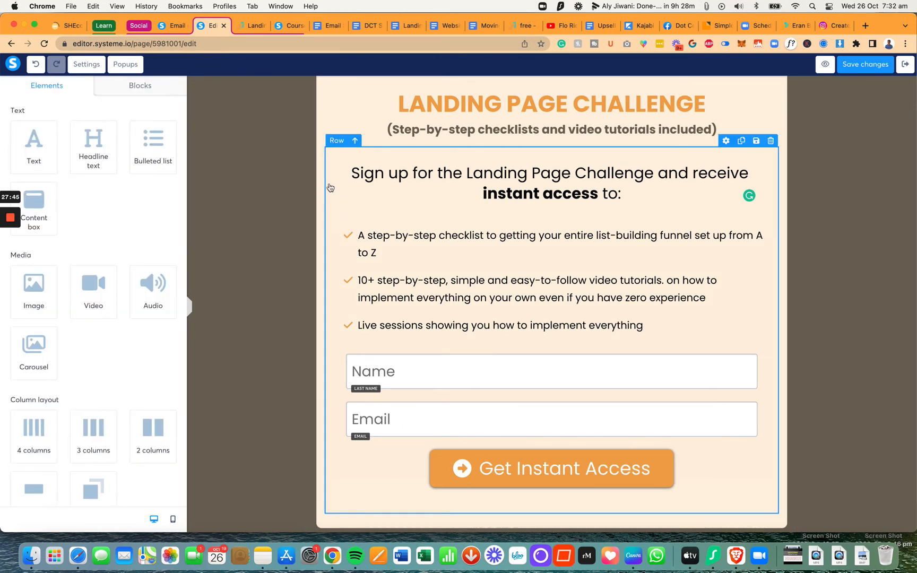
click(337, 150)
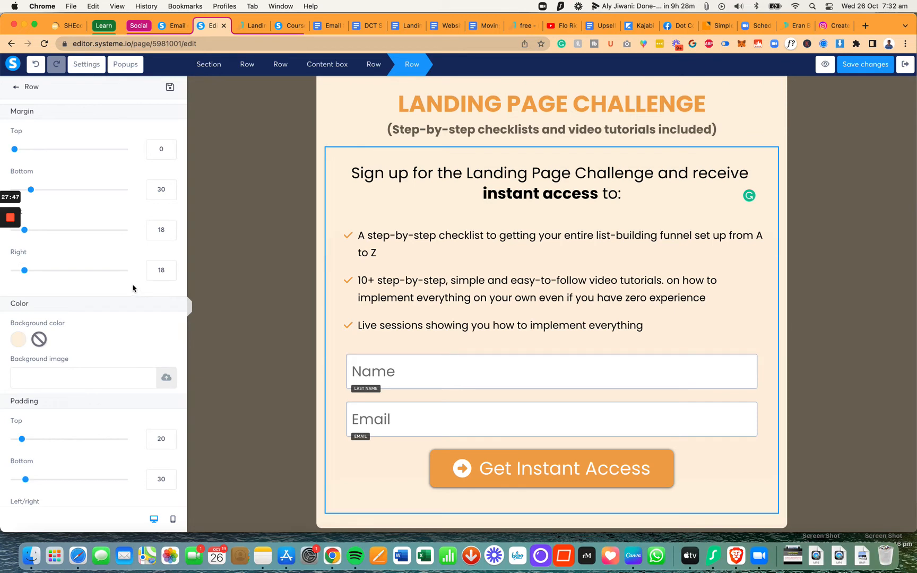
drag(26, 272, 48, 271)
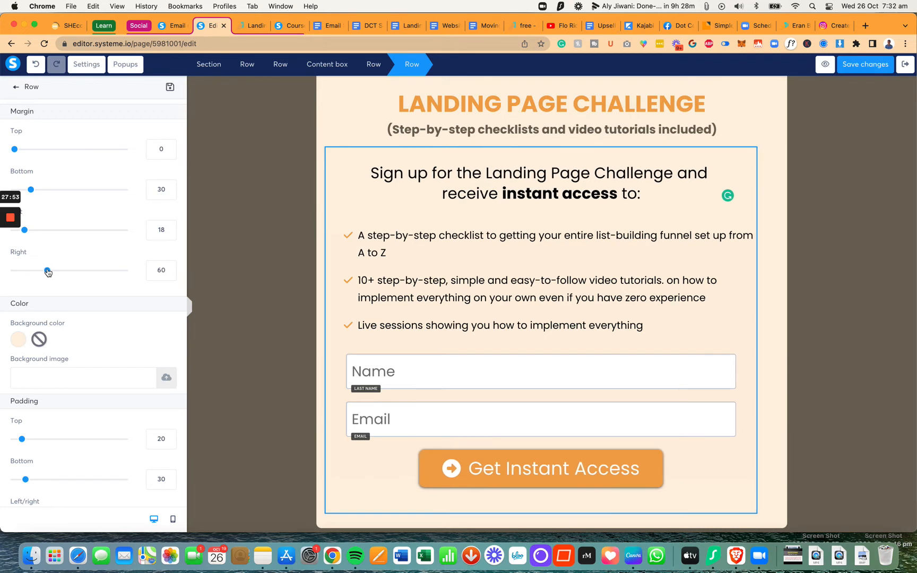
click(168, 231)
text(60)
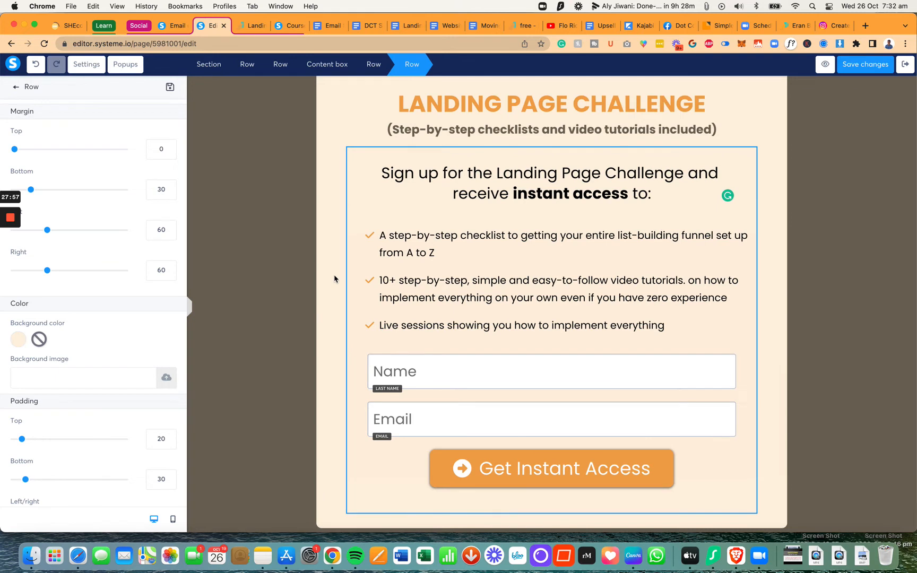
Step: Set both the font size and the icon size of the bulleted list to 22
click(370, 277)
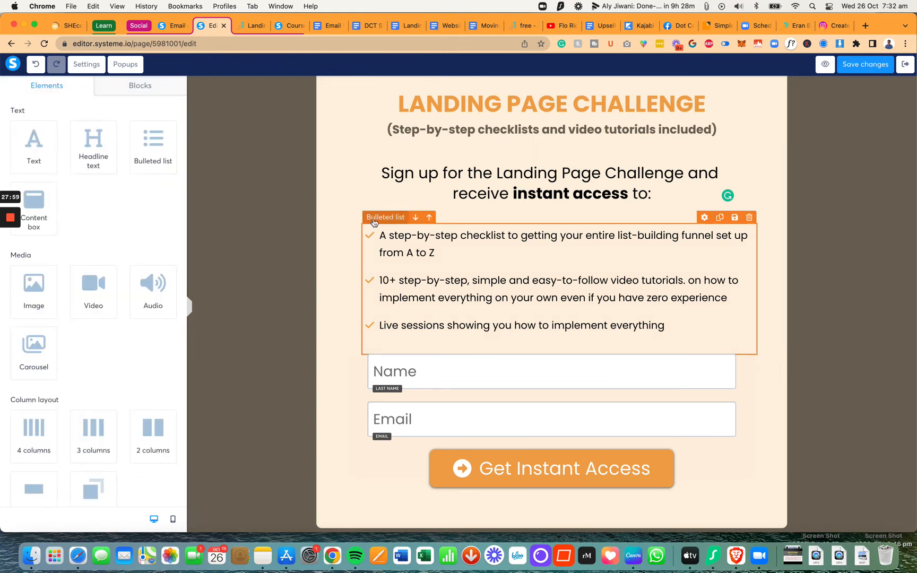
click(713, 225)
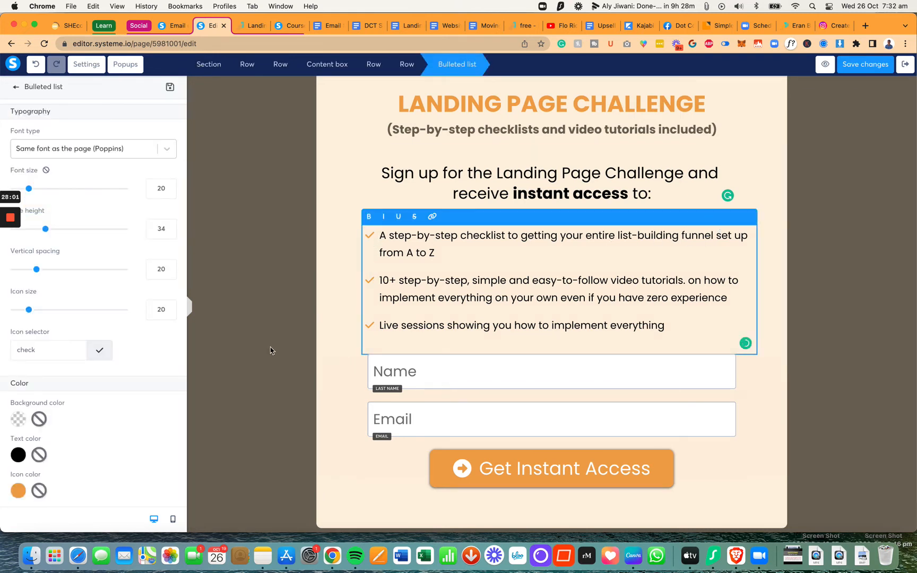
scroll(83, 320, down, 3)
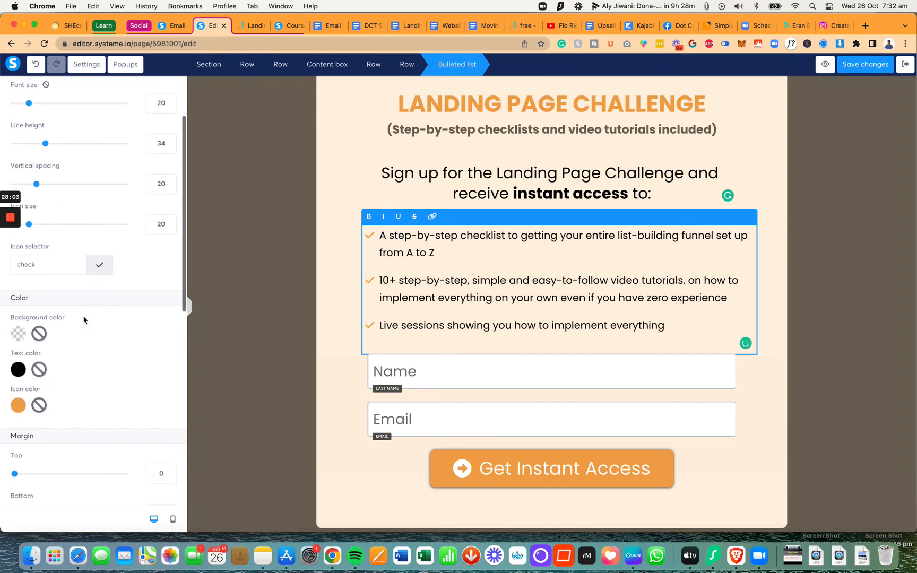
scroll(83, 320, up, 2)
scroll(84, 320, down, 5)
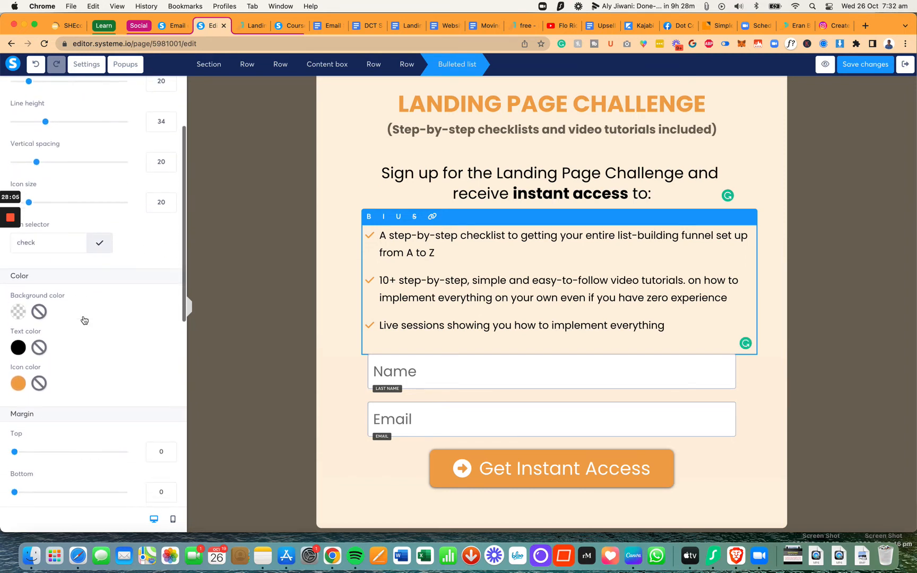
scroll(83, 320, up, 3)
scroll(83, 320, up, 2)
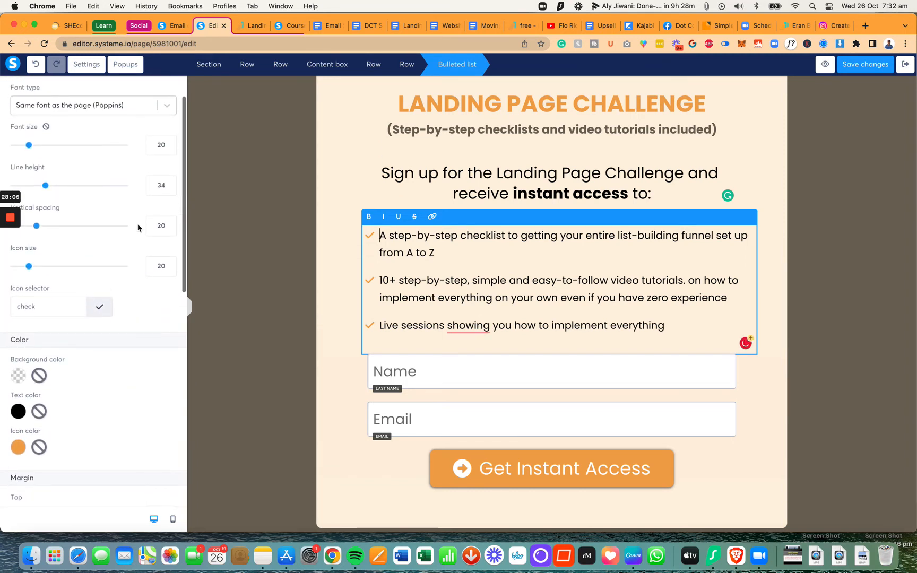
click(170, 143)
click(170, 143)
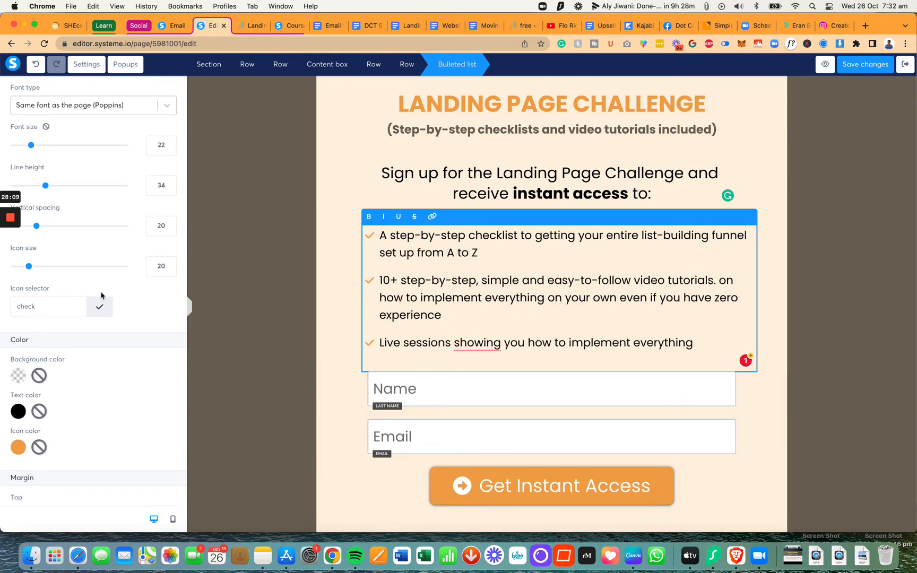
click(170, 263)
click(170, 264)
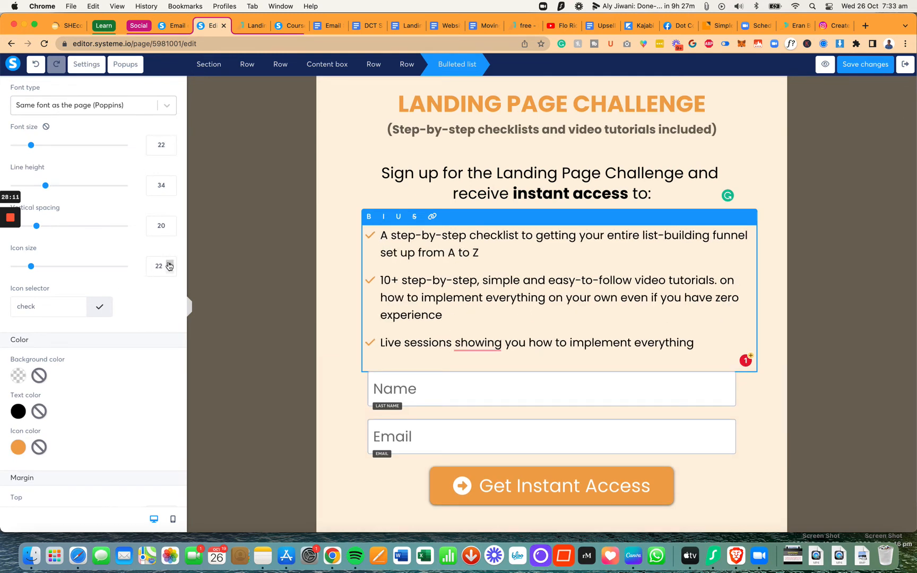
Step: Set the bulleted list's right margin to 30 and save the page changes
scroll(111, 359, down, 10)
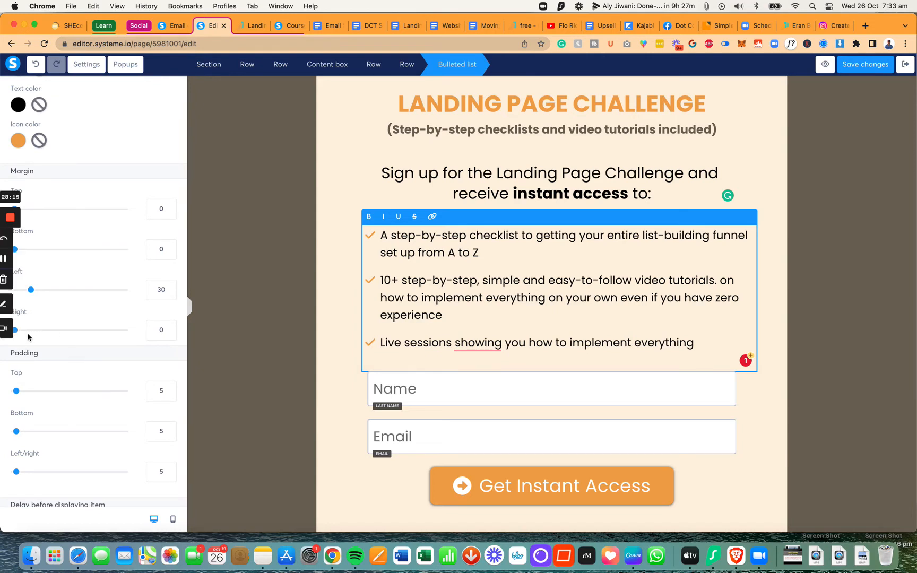
scroll(30, 348, up, 2)
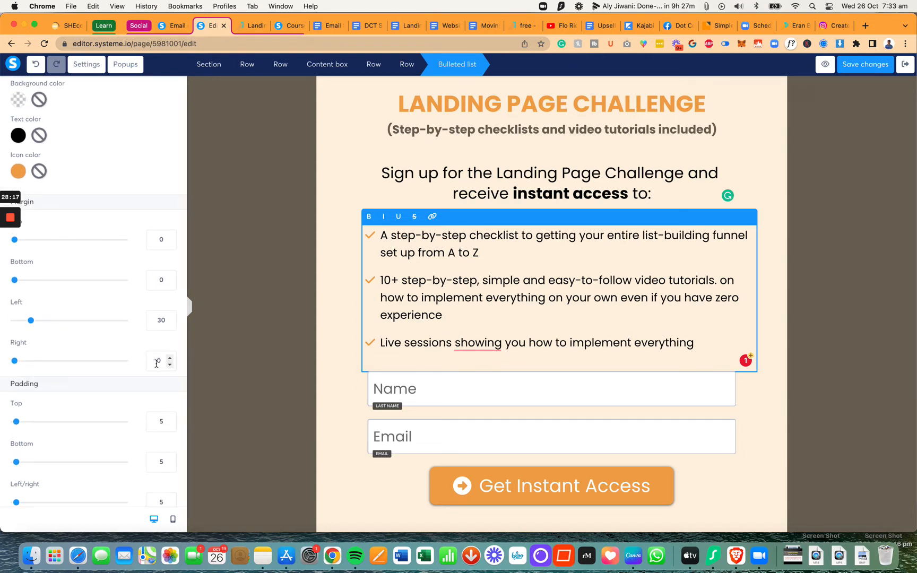
click(157, 363)
text(3)
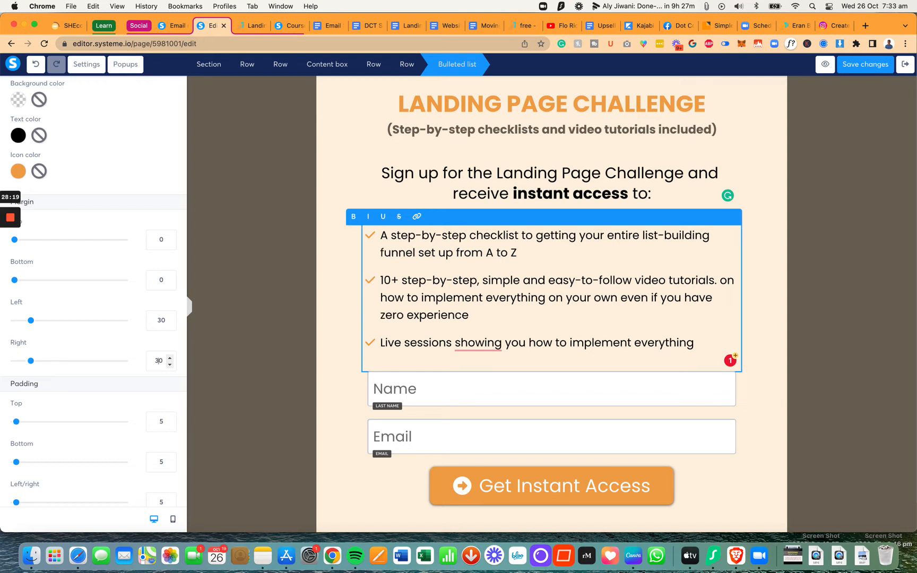
scroll(141, 401, down, 5)
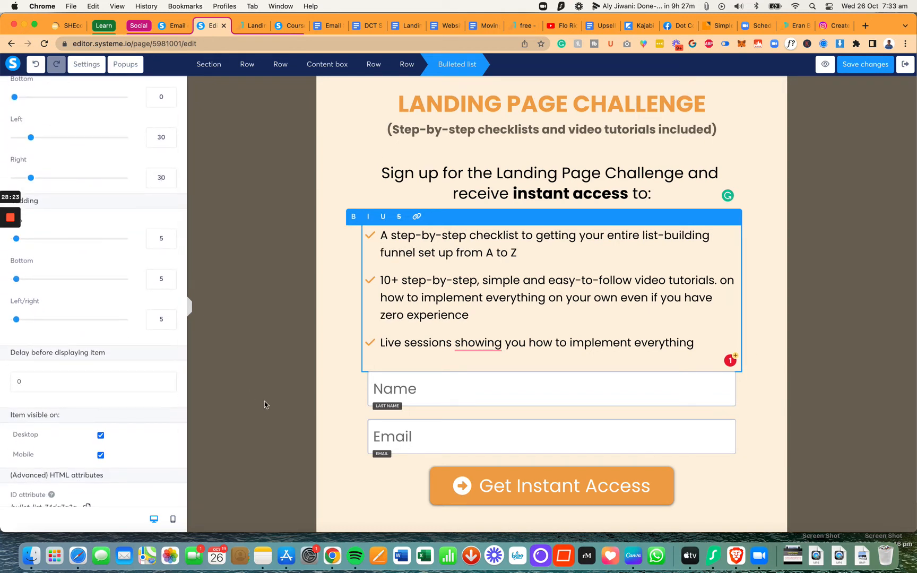
click(314, 401)
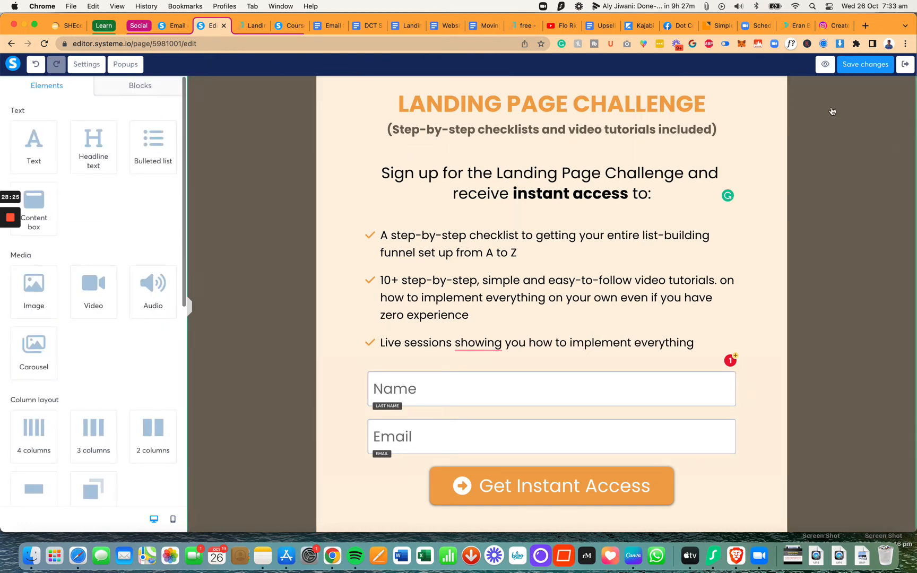
click(862, 65)
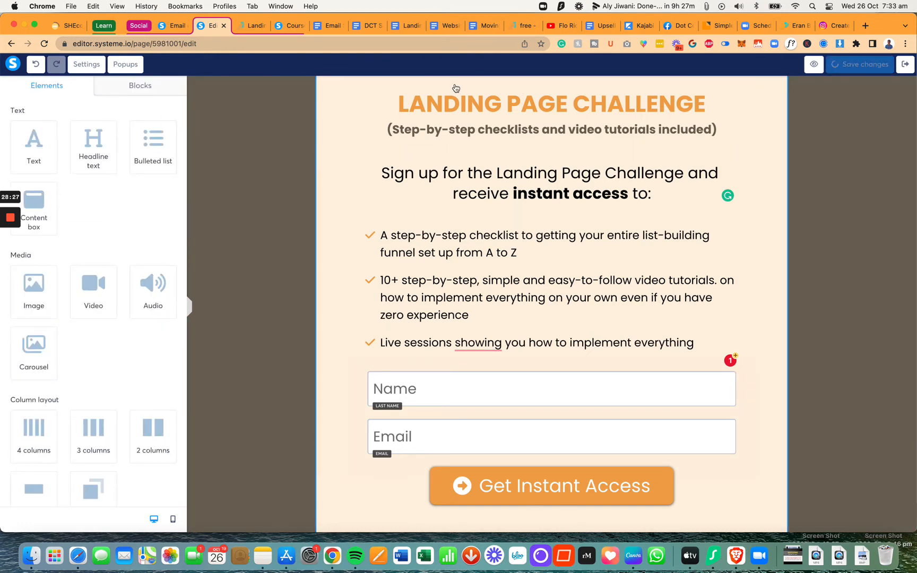
Step: Switch the editor to the mobile layout and set the "FREE" text's font size to 50
click(174, 520)
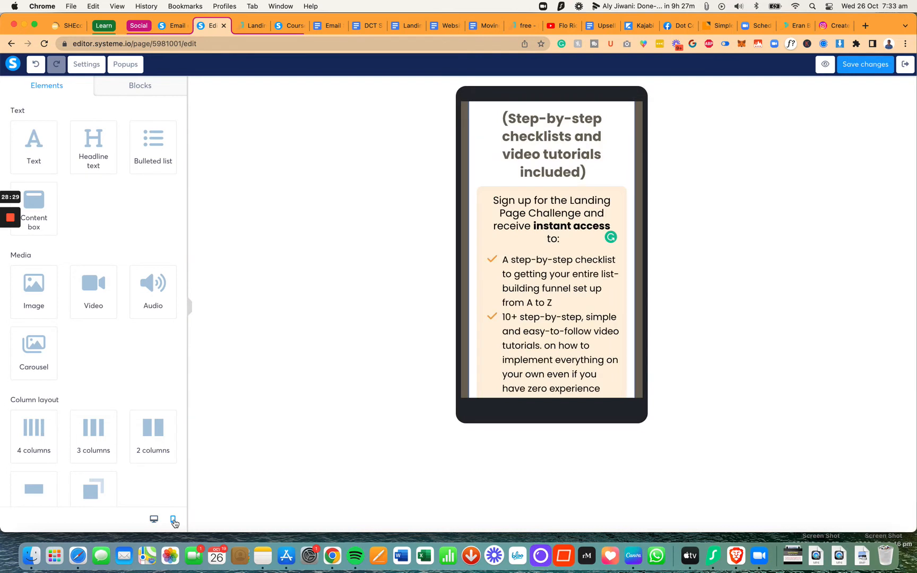
scroll(551, 238, up, 4)
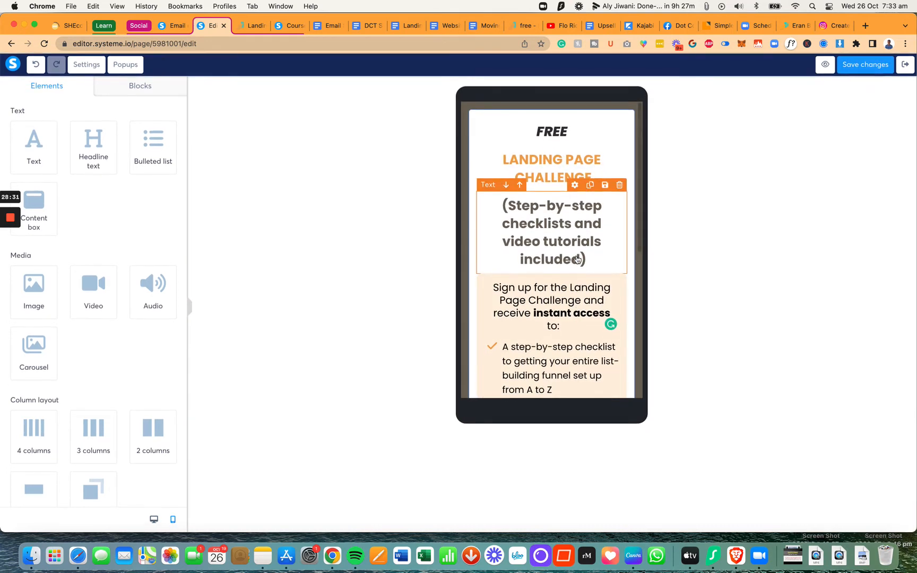
click(558, 127)
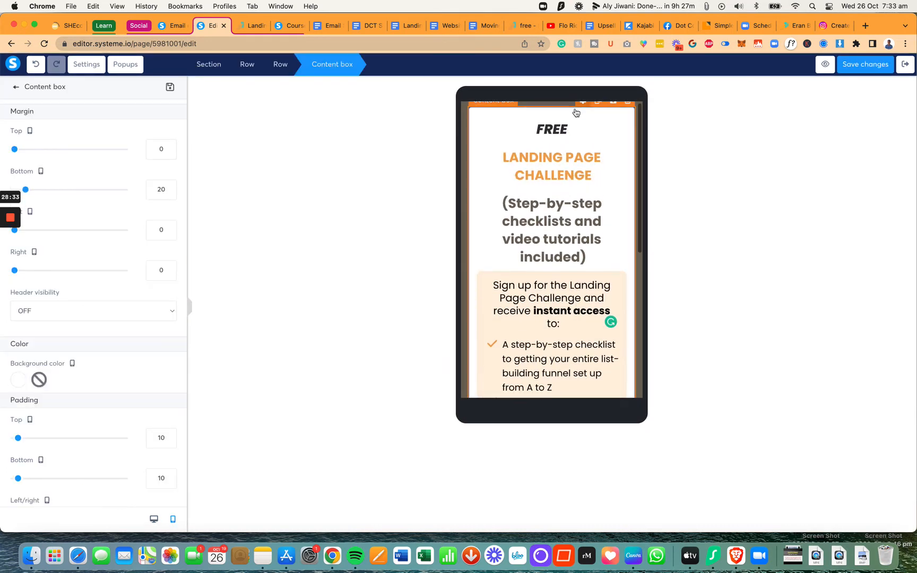
click(558, 131)
click(579, 106)
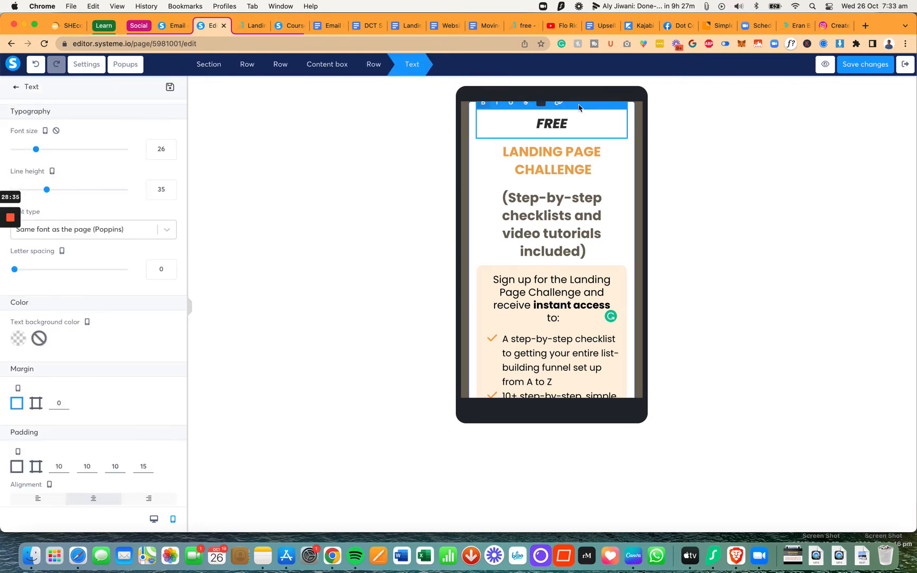
click(170, 147)
click(170, 147)
click(170, 146)
click(169, 146)
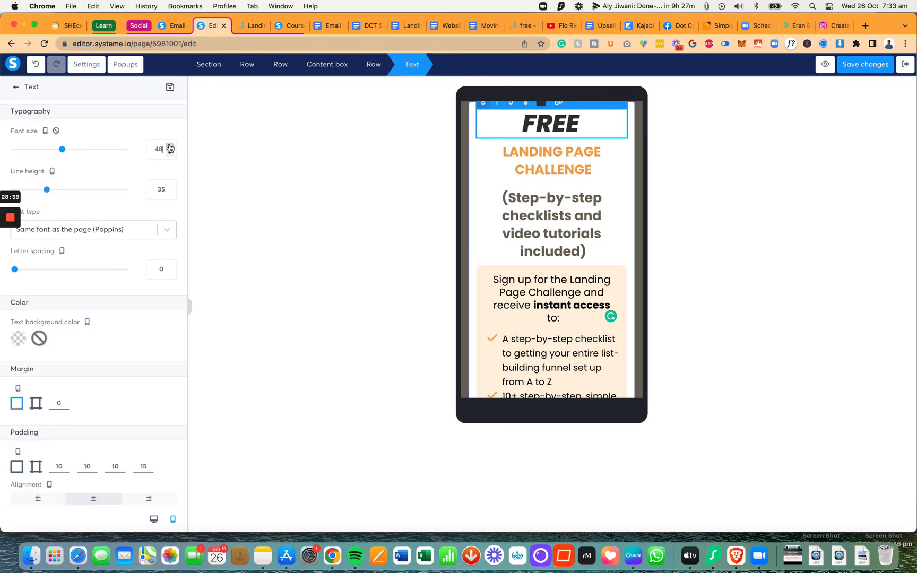
click(170, 147)
click(170, 146)
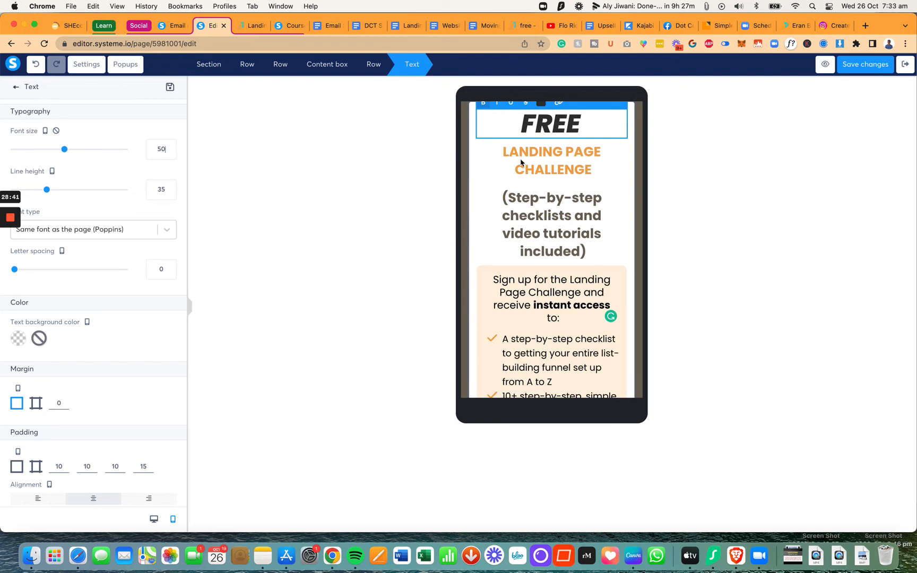
Step: Increase the mobile font size of the "LANDING PAGE CHALLENGE" heading to about 34
click(535, 164)
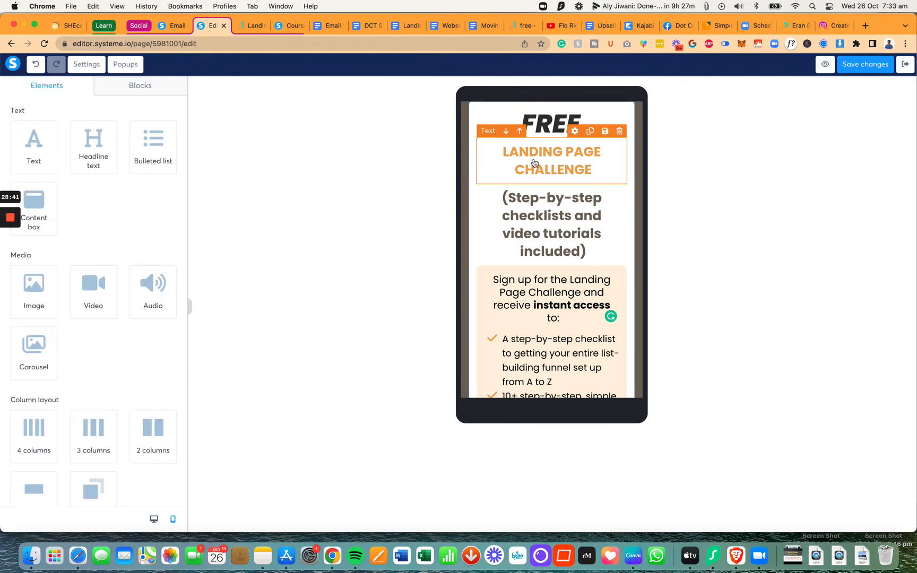
click(576, 141)
click(170, 146)
click(170, 147)
click(170, 146)
click(170, 147)
click(170, 147)
click(169, 146)
click(170, 146)
click(170, 146)
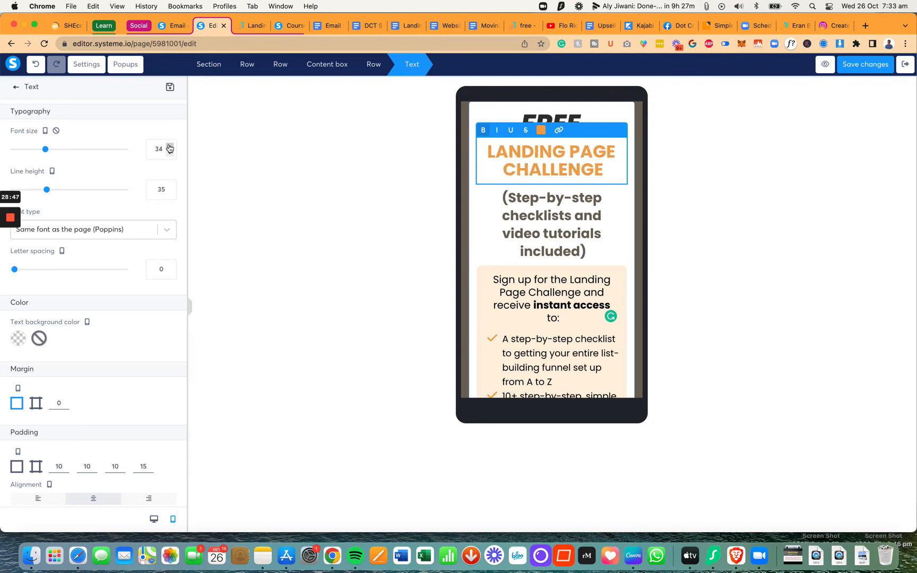
Step: Set the mobile font size of the "(Step-by-step checklists and video tutorials included)" text to 17 and its line height to 24
click(551, 228)
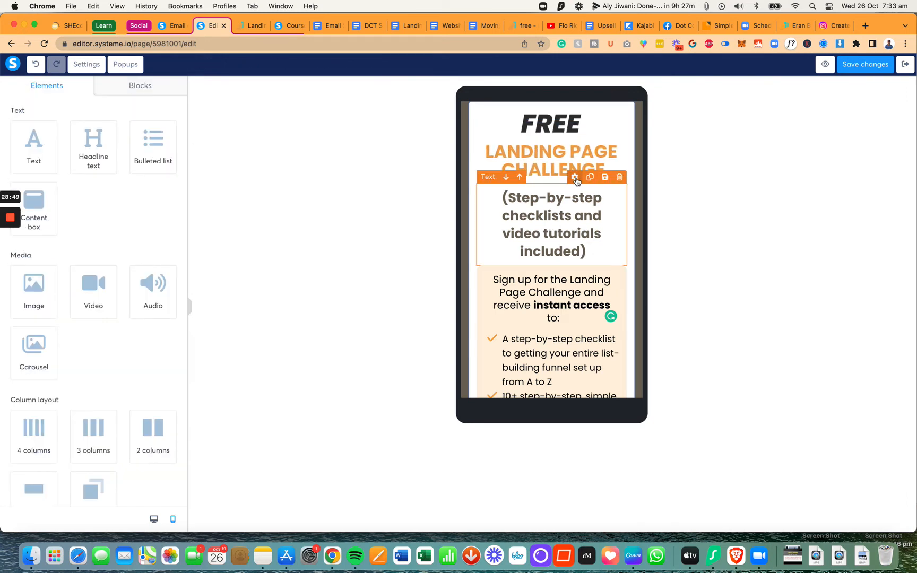
click(544, 188)
click(169, 154)
click(169, 154)
click(169, 154)
click(169, 154)
click(170, 153)
click(169, 154)
click(169, 153)
click(170, 193)
click(170, 193)
click(170, 193)
click(170, 193)
click(170, 193)
click(170, 193)
click(169, 193)
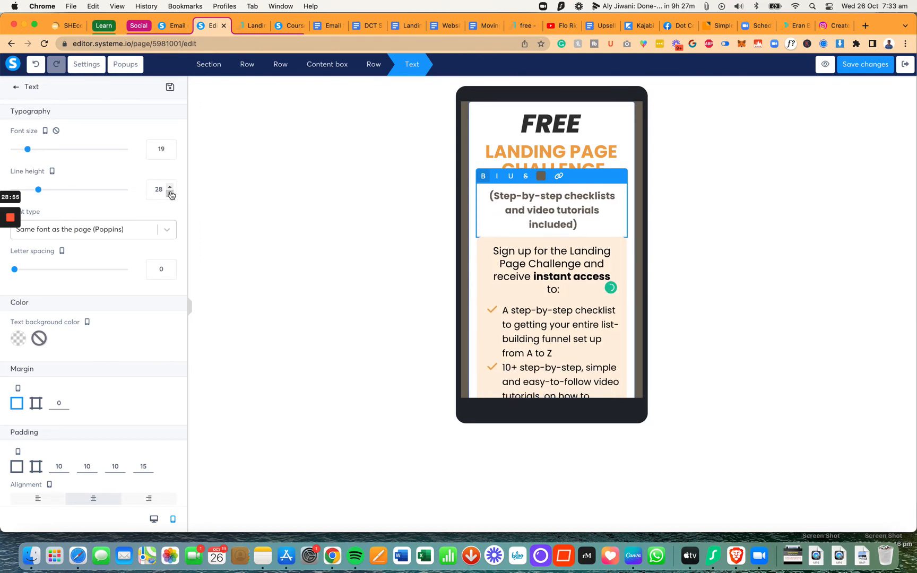
click(170, 153)
click(170, 154)
click(169, 193)
click(170, 193)
click(170, 193)
click(170, 193)
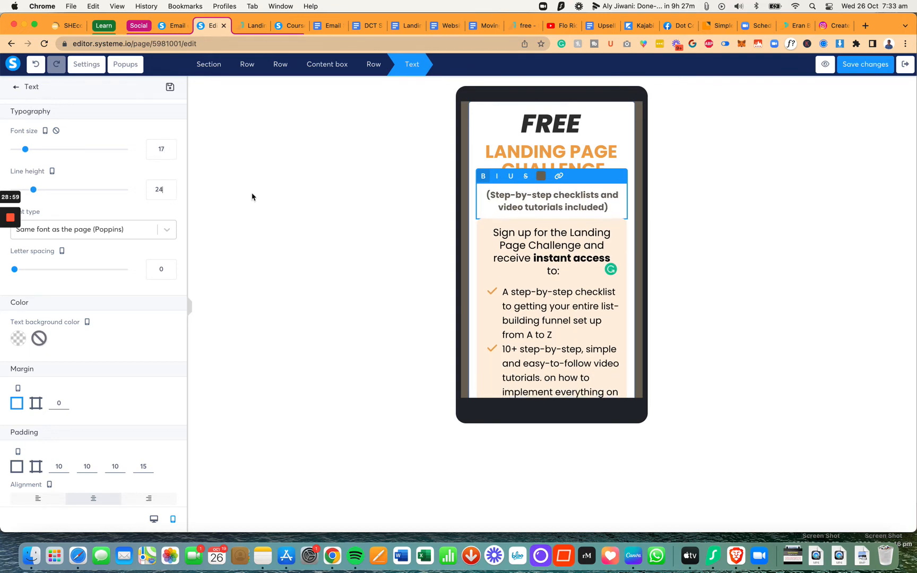
Step: Set the mobile font size of the "Sign up for the Landing Page Challenge" text to 19
click(560, 270)
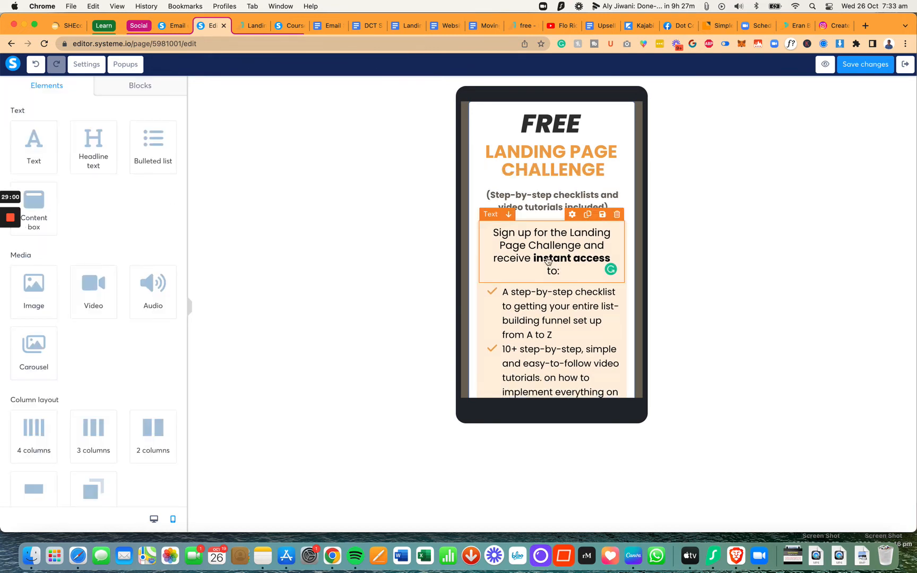
click(572, 215)
click(170, 153)
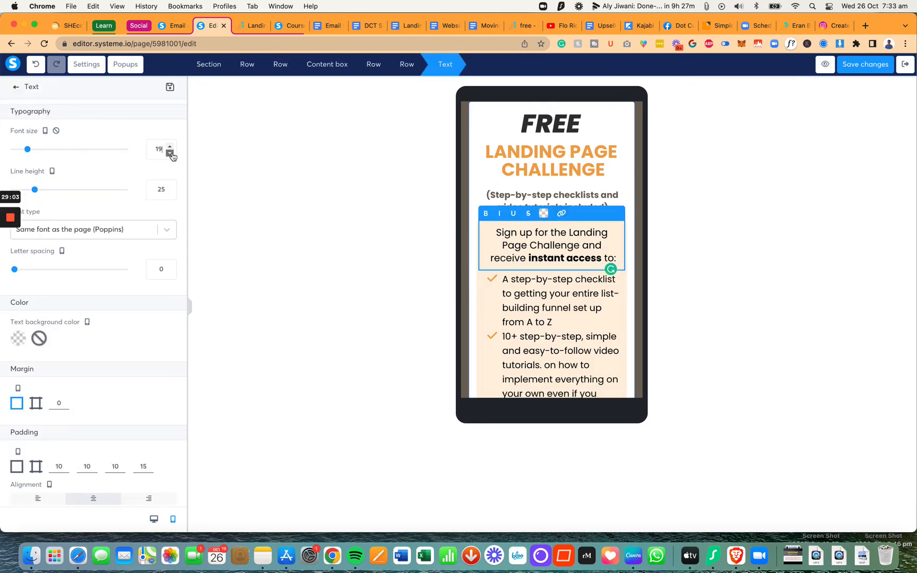
Step: Set the bulleted list's vertical spacing to 10 in the mobile layout
click(514, 288)
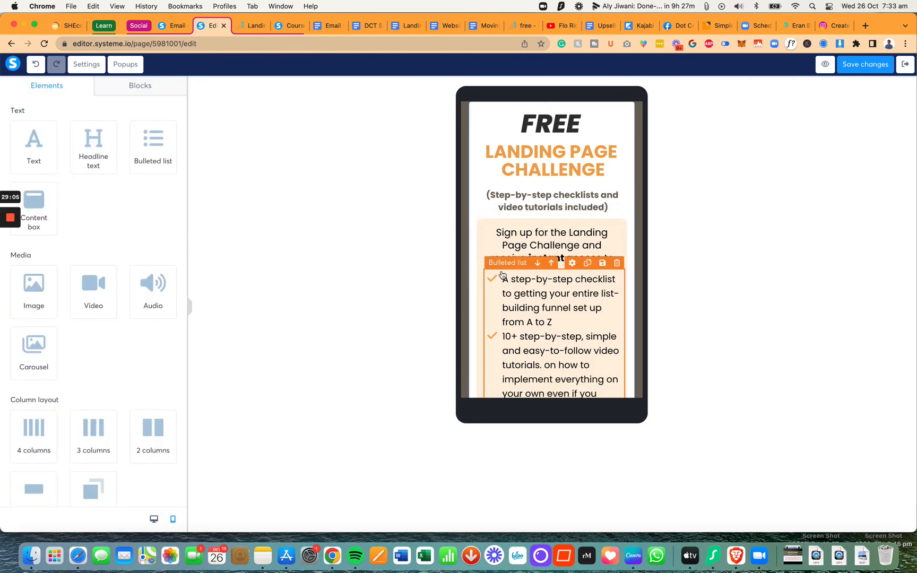
click(575, 268)
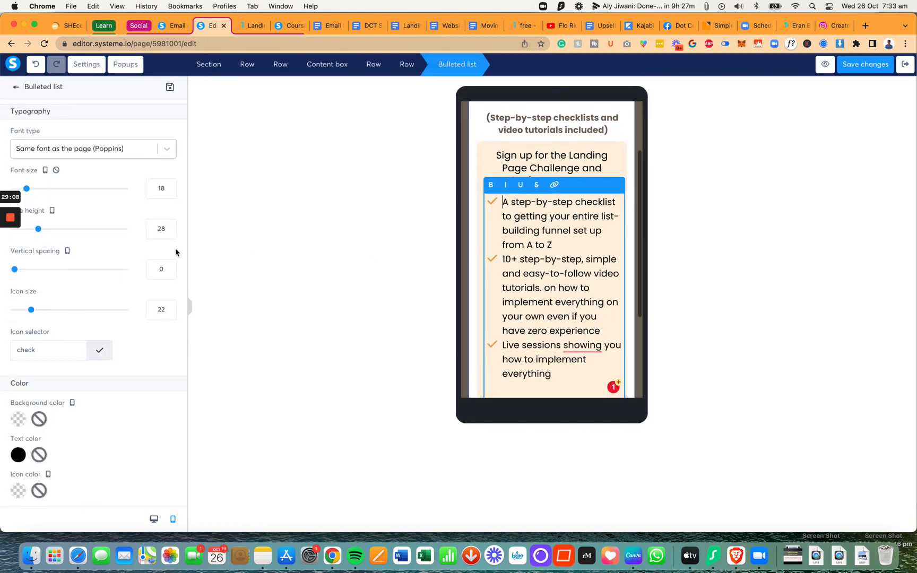
click(155, 268)
text(10)
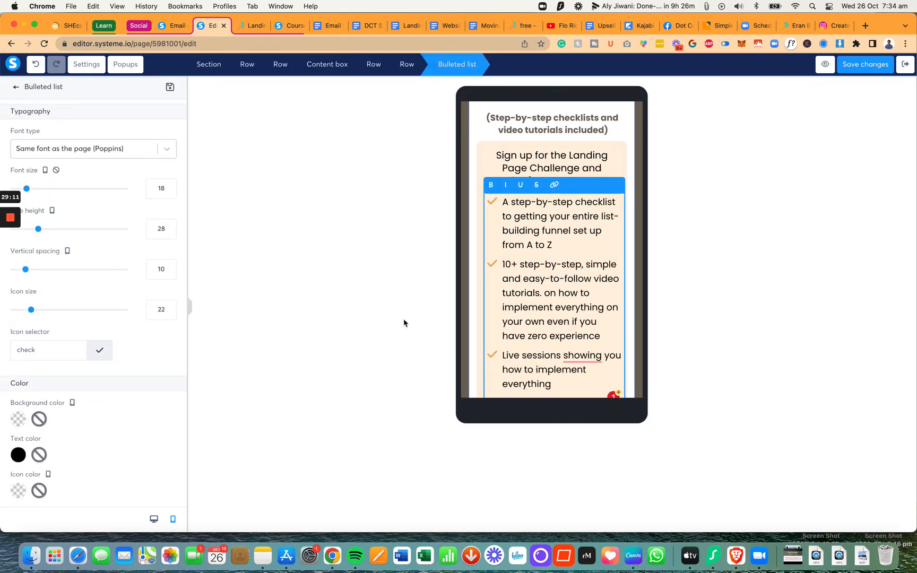
Step: Change the mobile "Get Instant Access" button's background color to the default orange F5A623
scroll(497, 315, down, 5)
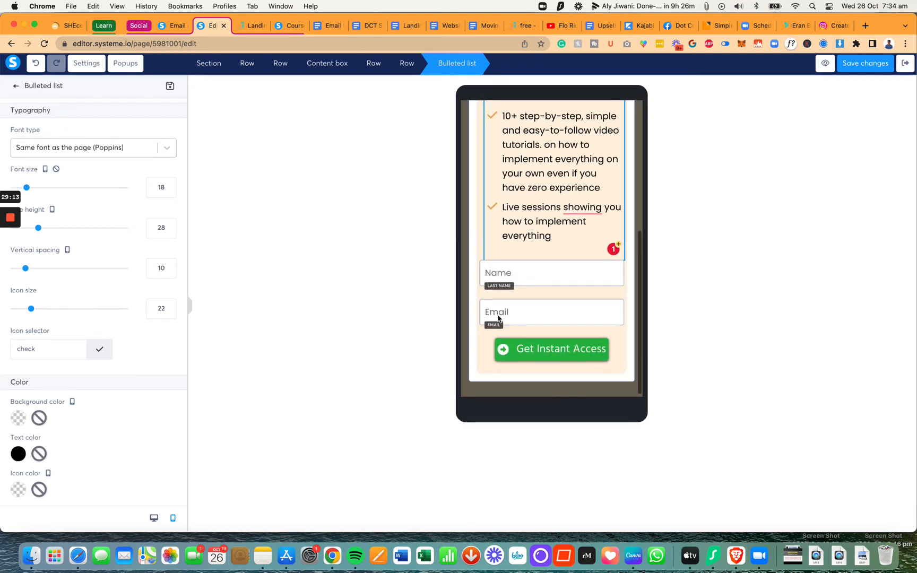
click(524, 348)
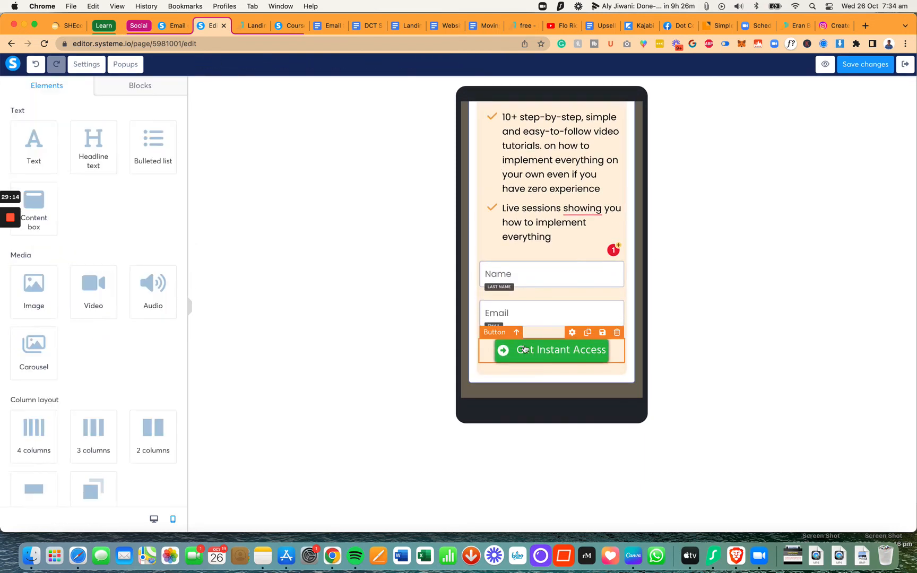
click(572, 334)
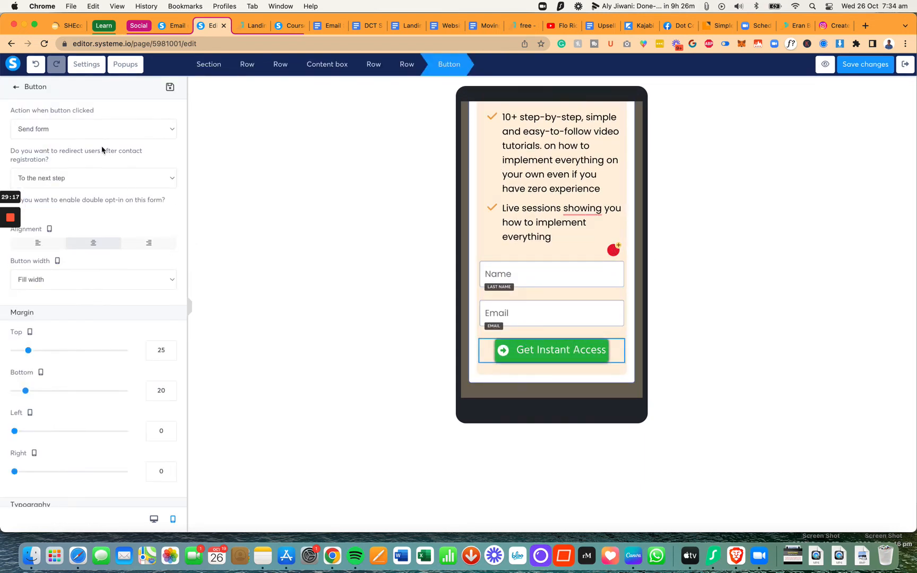
scroll(115, 310, down, 10)
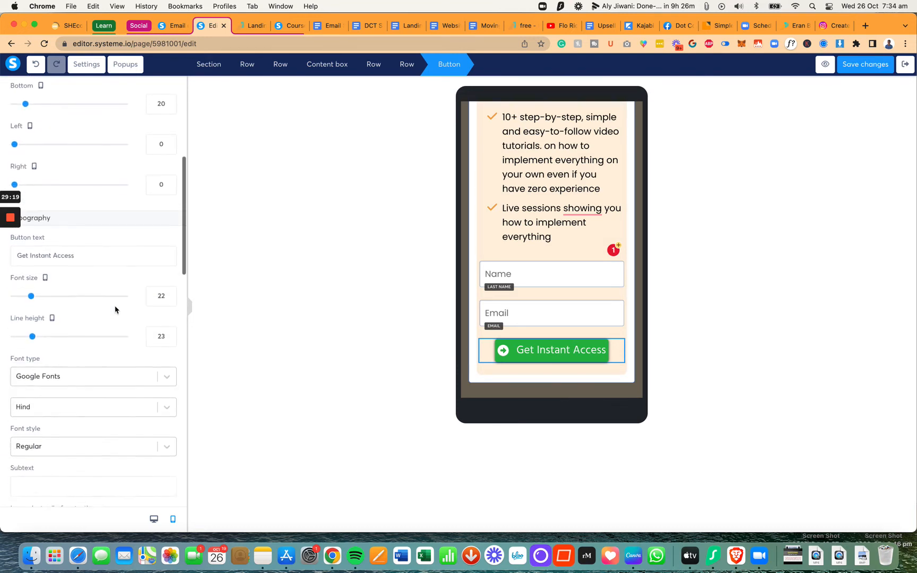
click(18, 403)
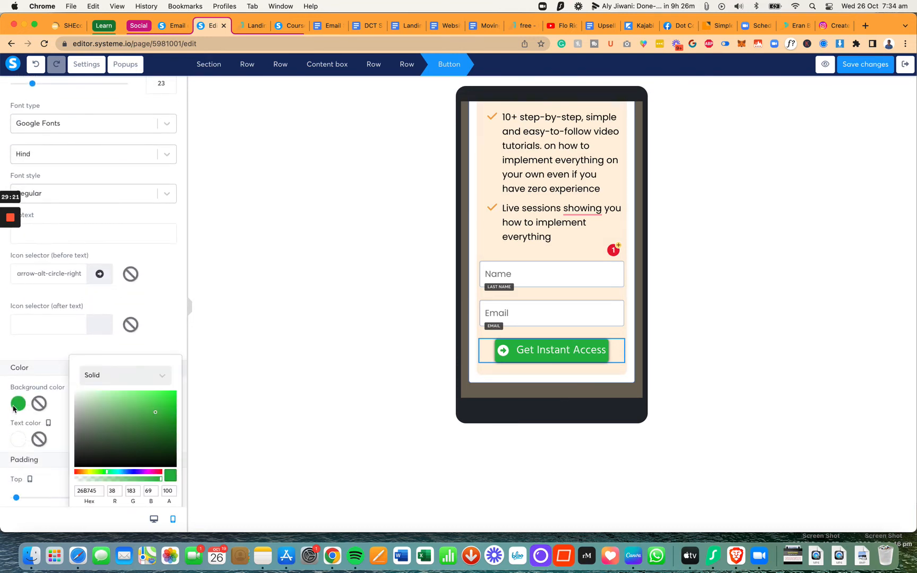
scroll(138, 459, down, 3)
click(91, 436)
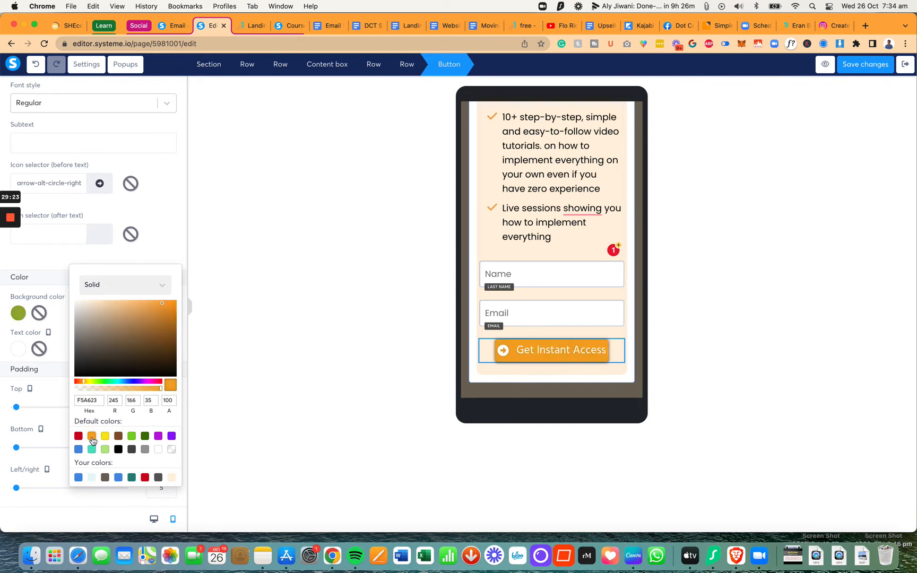
Step: Set the "Get Instant Access" button's left/right padding to 27 in the mobile layout
click(52, 275)
scroll(89, 280, down, 3)
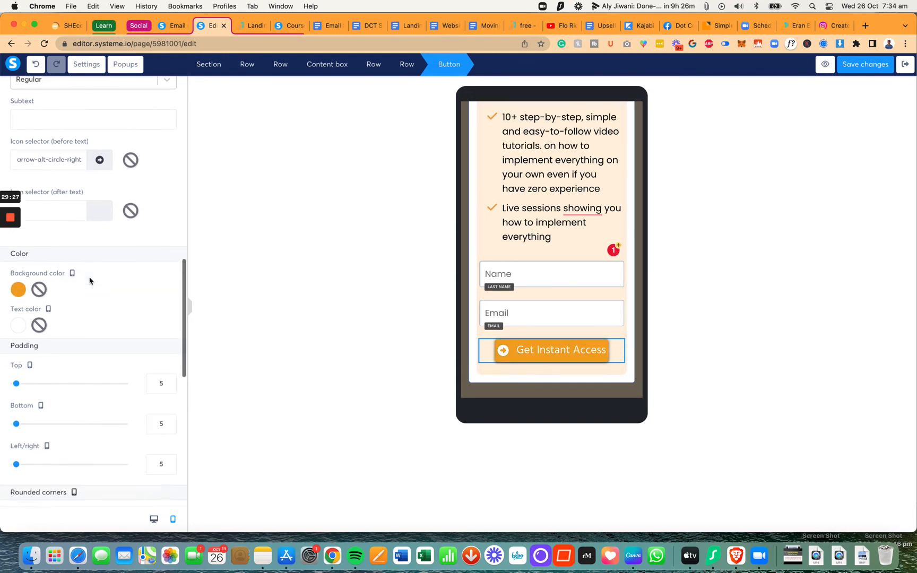
drag(18, 434, 25, 432)
scroll(141, 428, down, 5)
scroll(141, 428, down, 3)
Step: Apply a hard shadow to the "Get Instant Access" button in the mobile layout
click(110, 351)
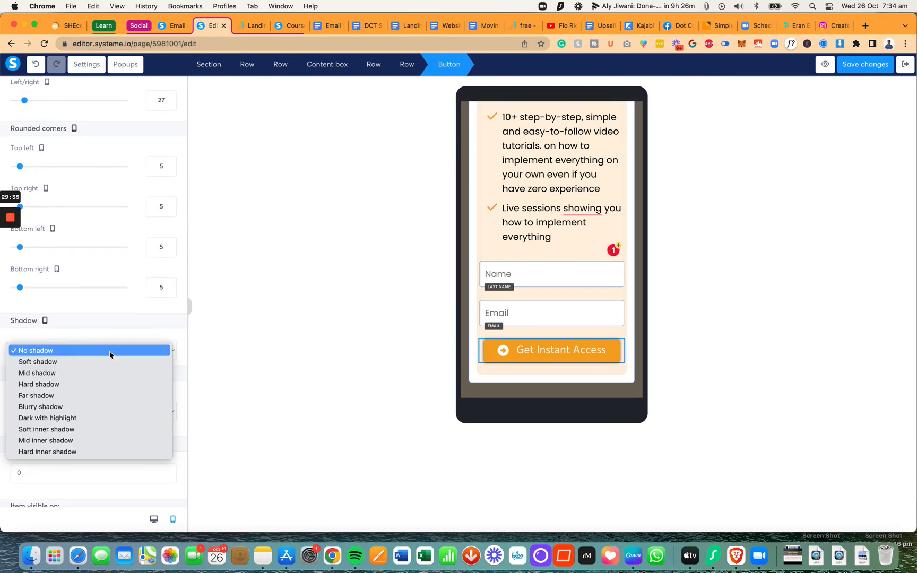
click(100, 383)
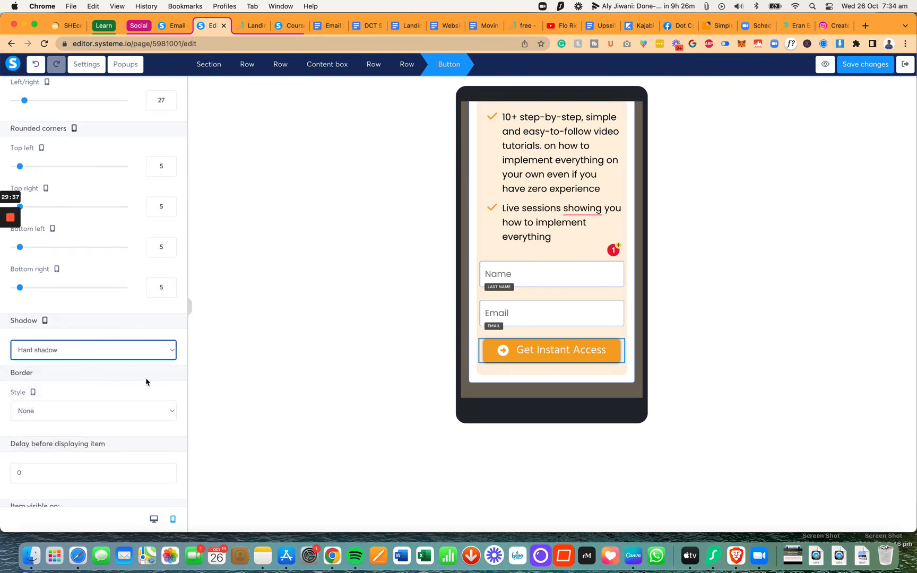
scroll(146, 382, down, 3)
scroll(142, 384, up, 15)
scroll(142, 383, up, 2)
Step: Return to the desktop layout and save the page changes
click(544, 231)
scroll(544, 231, up, 5)
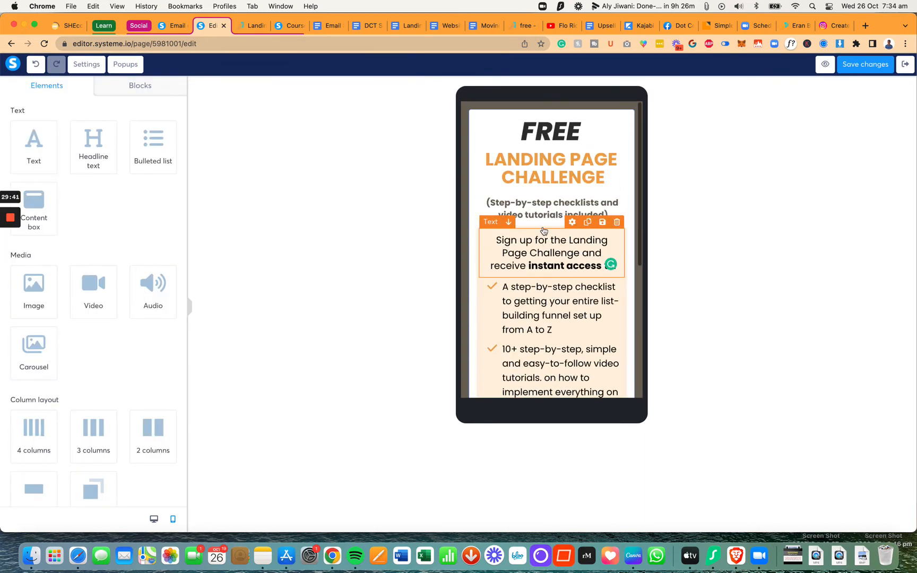
click(154, 519)
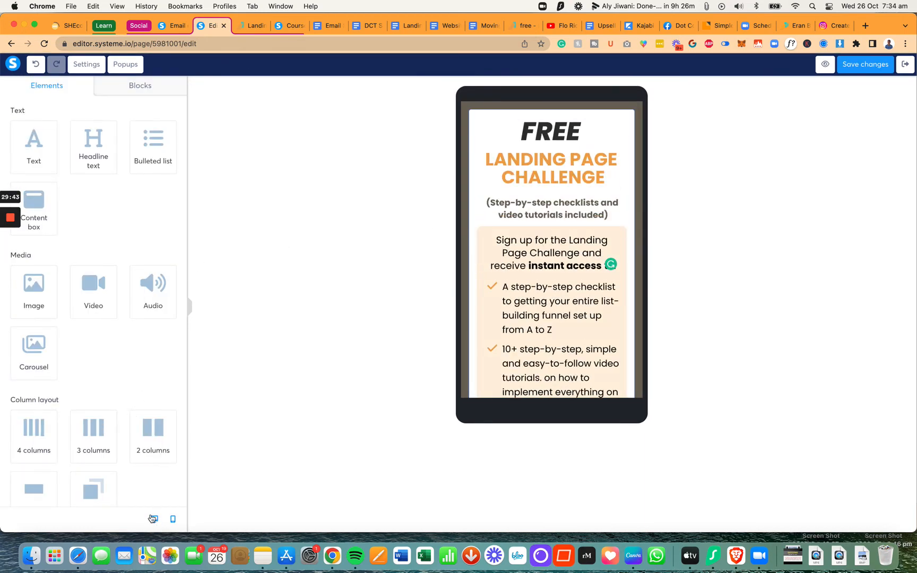
scroll(324, 364, down, 1)
click(325, 364)
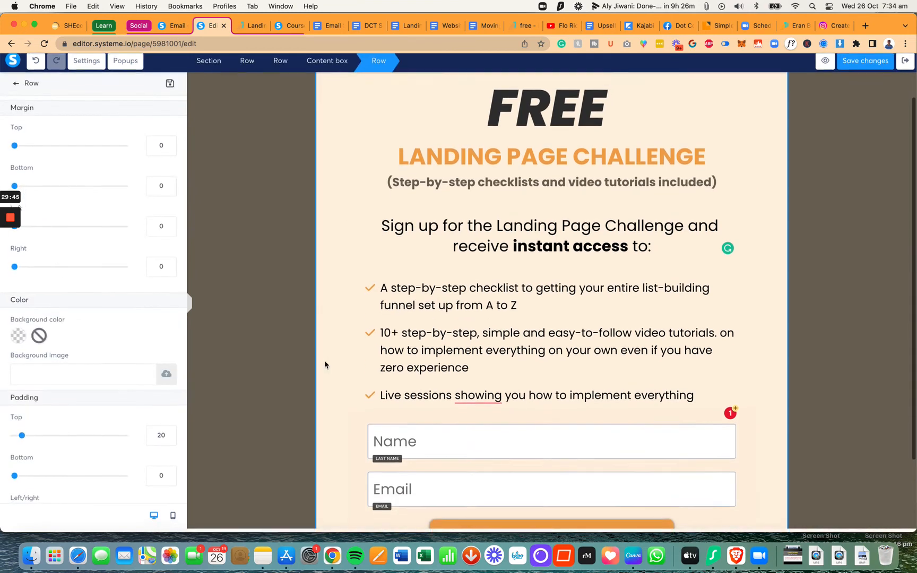
click(292, 366)
scroll(292, 367, down, 2)
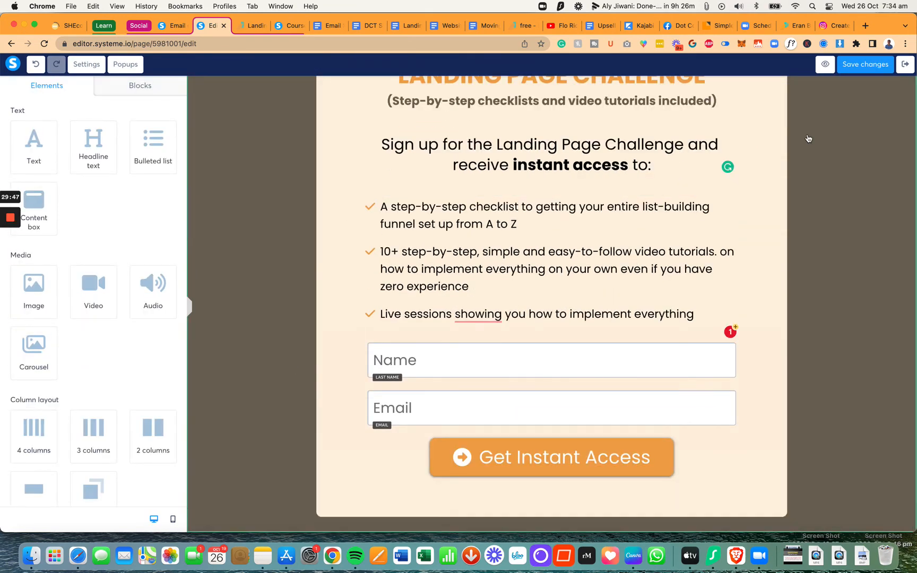
click(863, 67)
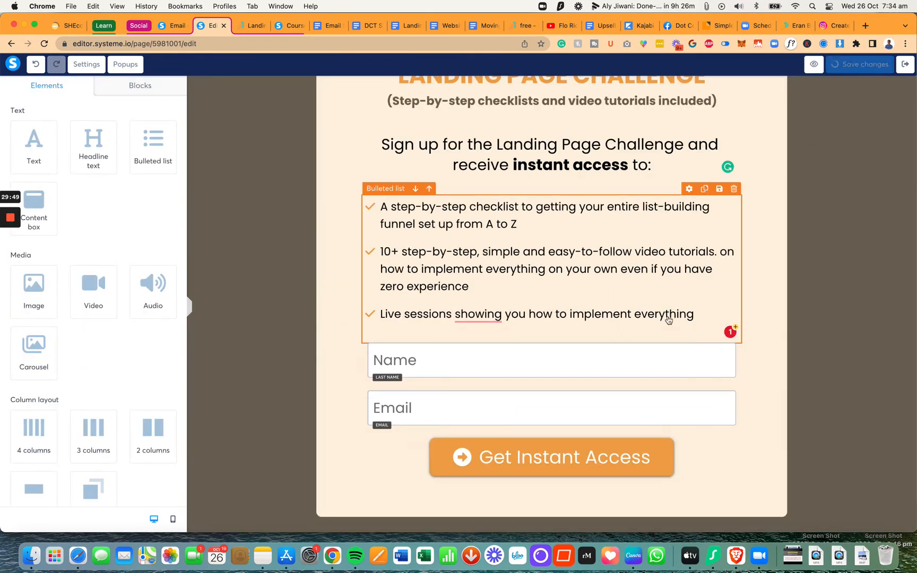
click(555, 461)
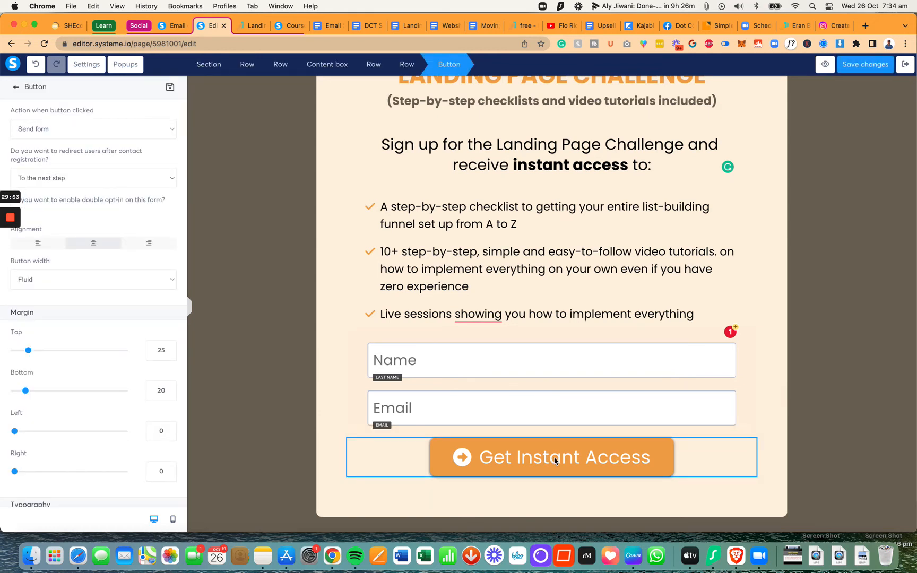
click(555, 461)
click(555, 461)
click(555, 461)
scroll(555, 451, up, 3)
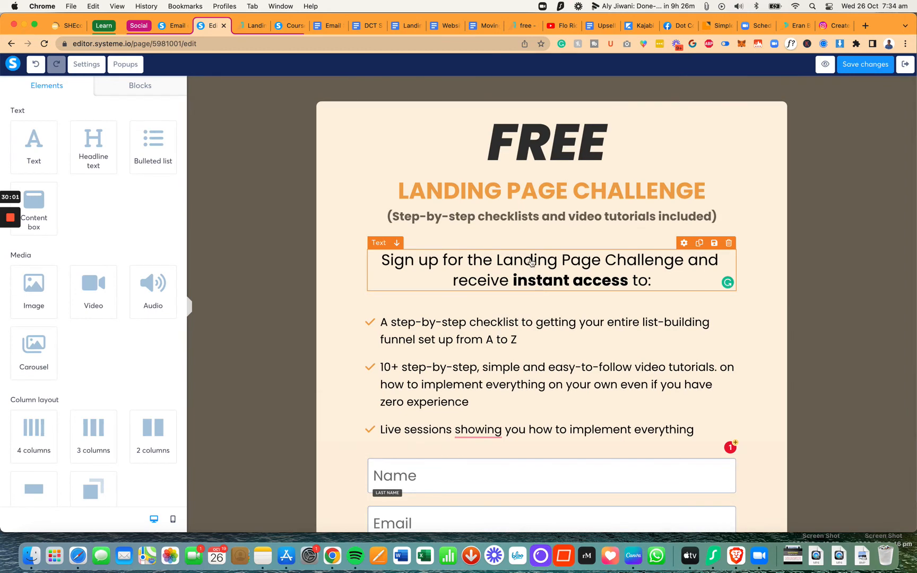
scroll(531, 261, down, 3)
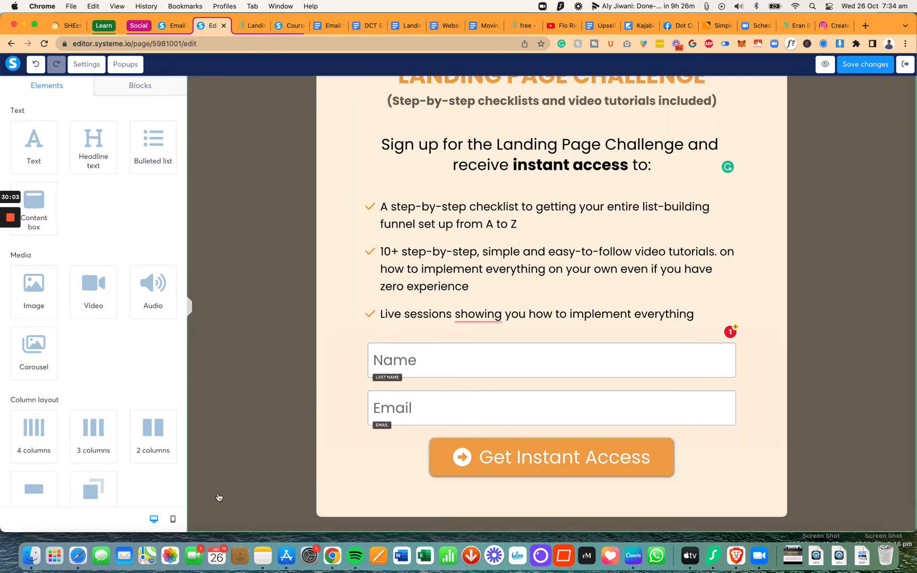
Step: Add a new section below the opt-in section and place a two-column layout inside it
scroll(120, 459, down, 3)
drag(108, 371, 231, 501)
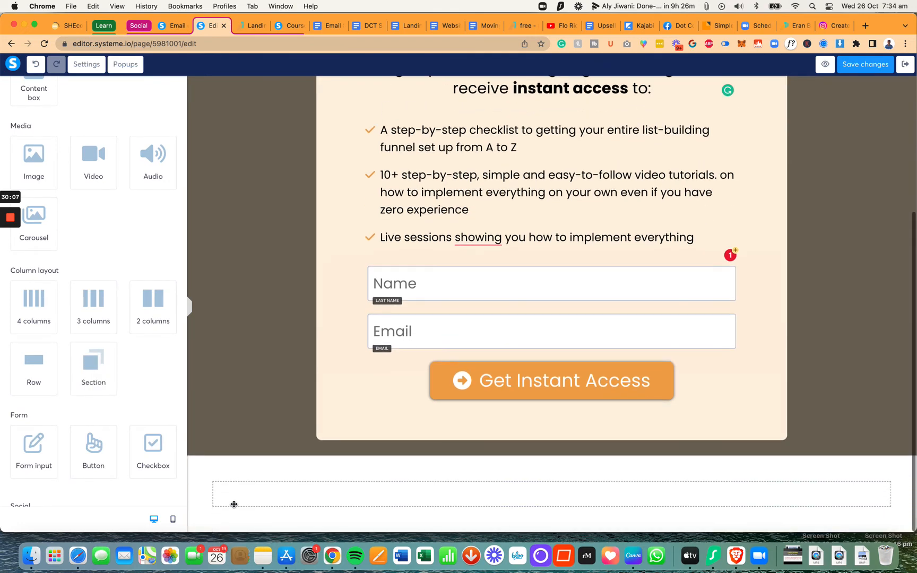
scroll(91, 311, down, 5)
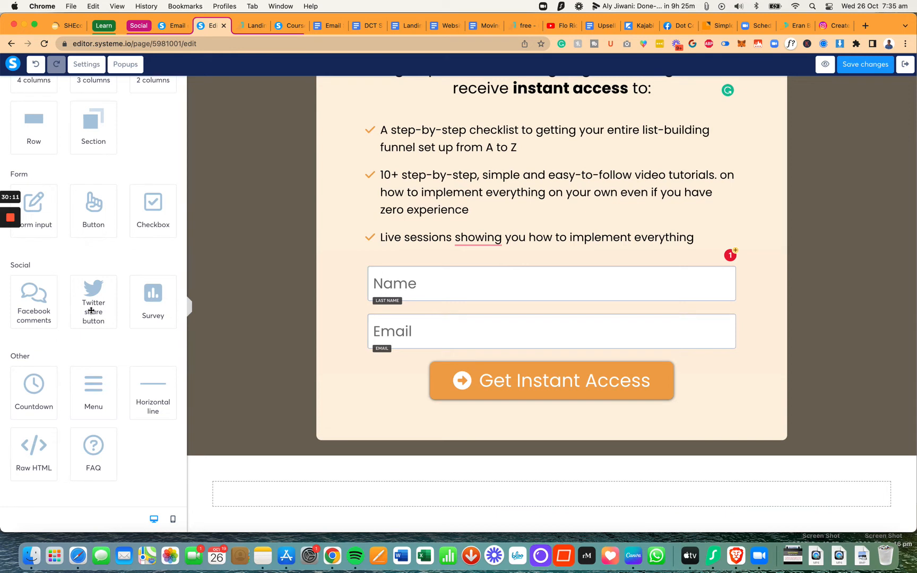
scroll(91, 311, up, 8)
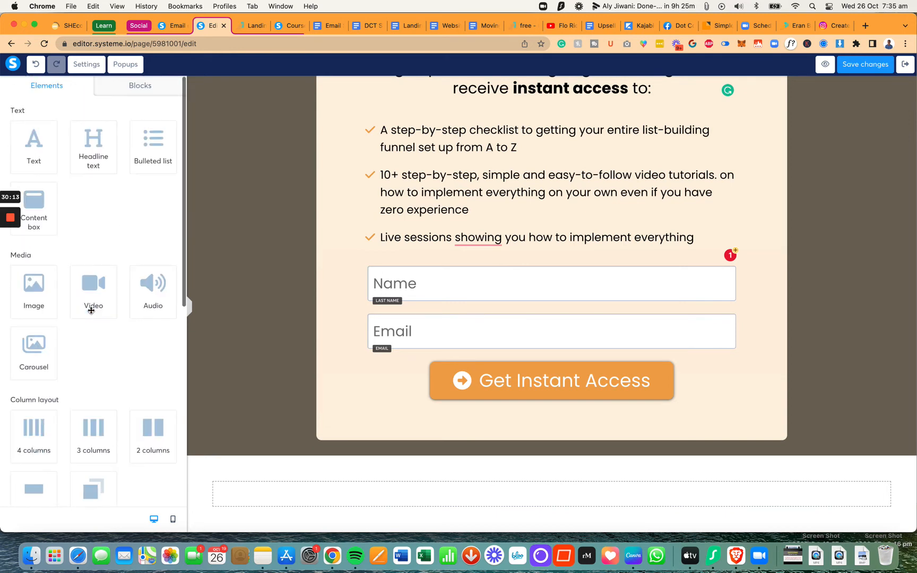
scroll(113, 354, down, 3)
drag(167, 348, 354, 492)
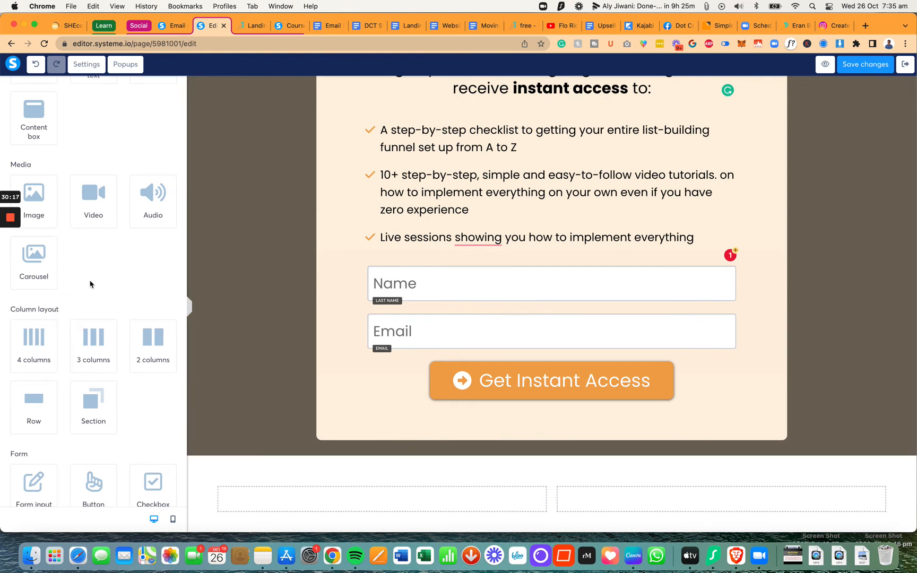
Step: Add a countdown to the right column of the new section and set its end date to 10/29/22
scroll(90, 284, down, 5)
drag(56, 416, 581, 502)
click(581, 499)
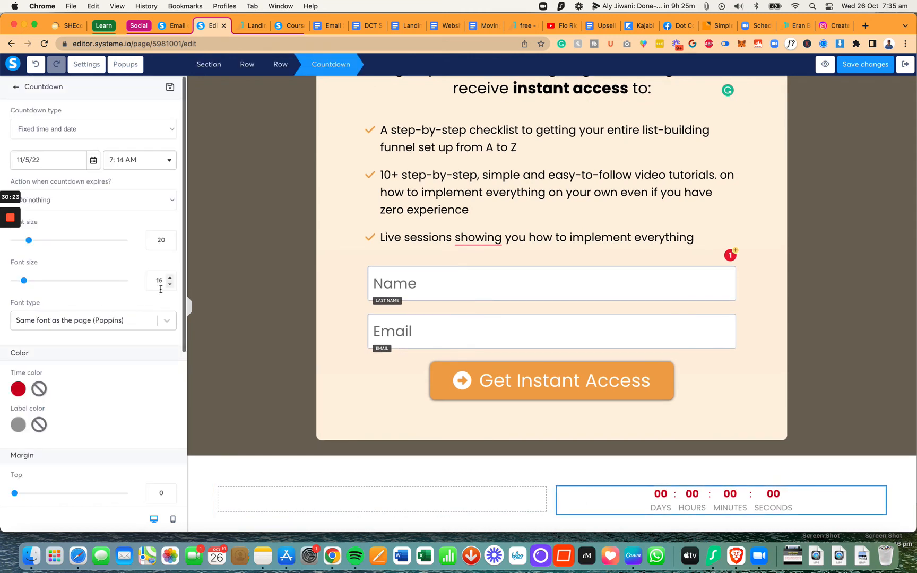
click(92, 160)
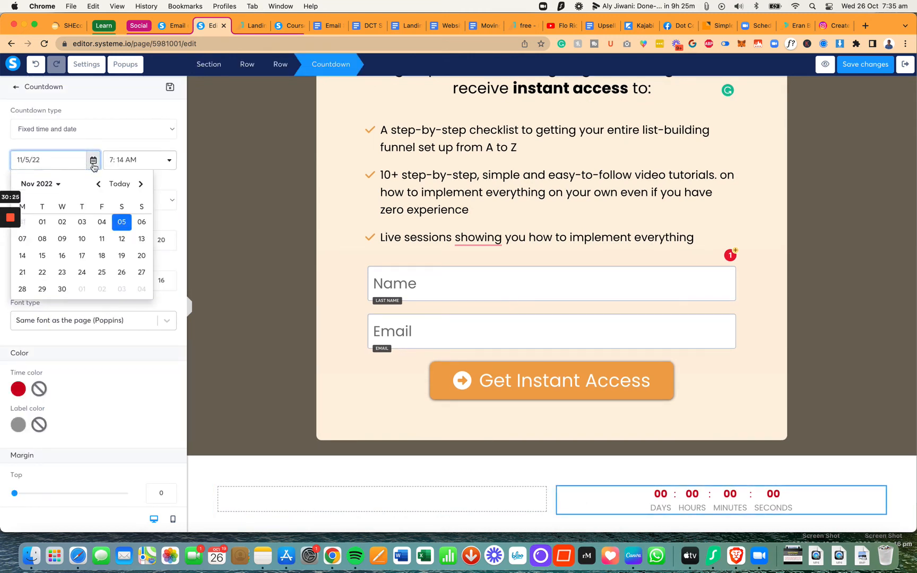
click(99, 187)
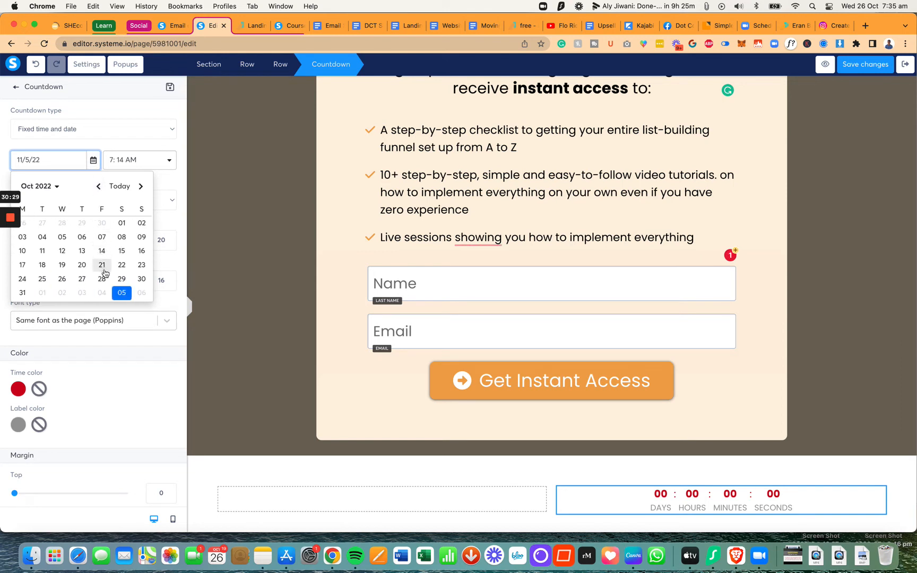
click(122, 279)
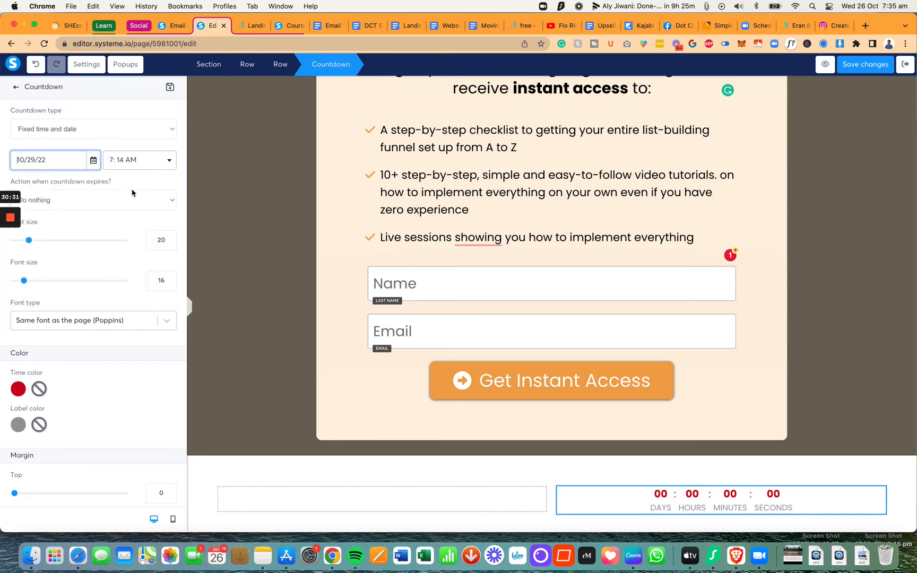
Step: Set the countdown's end time to 10:00 AM
click(143, 166)
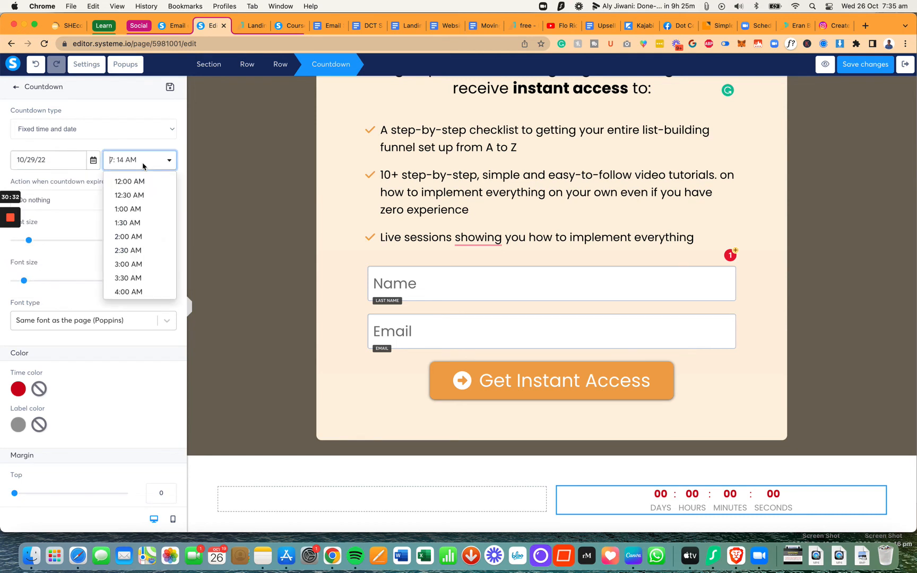
scroll(137, 271, down, 5)
click(137, 272)
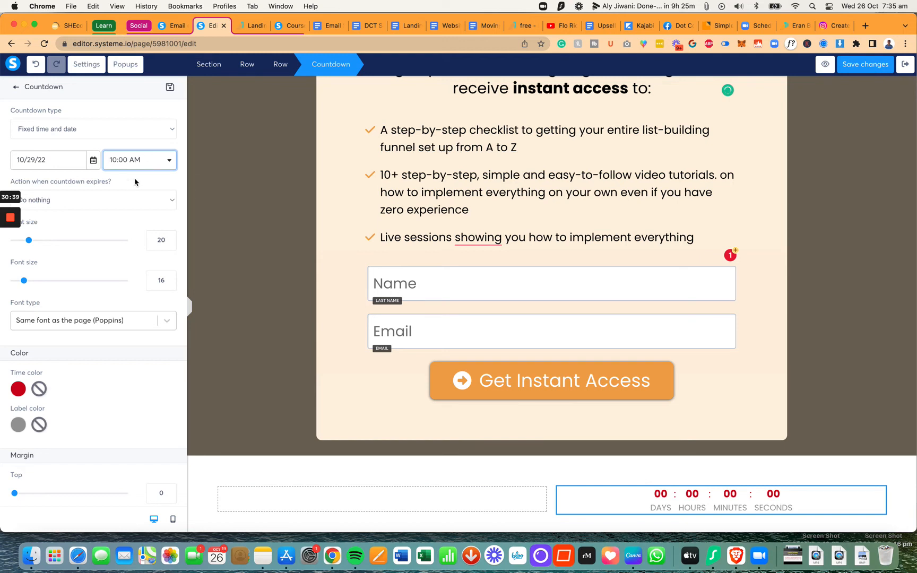
scroll(134, 208, down, 5)
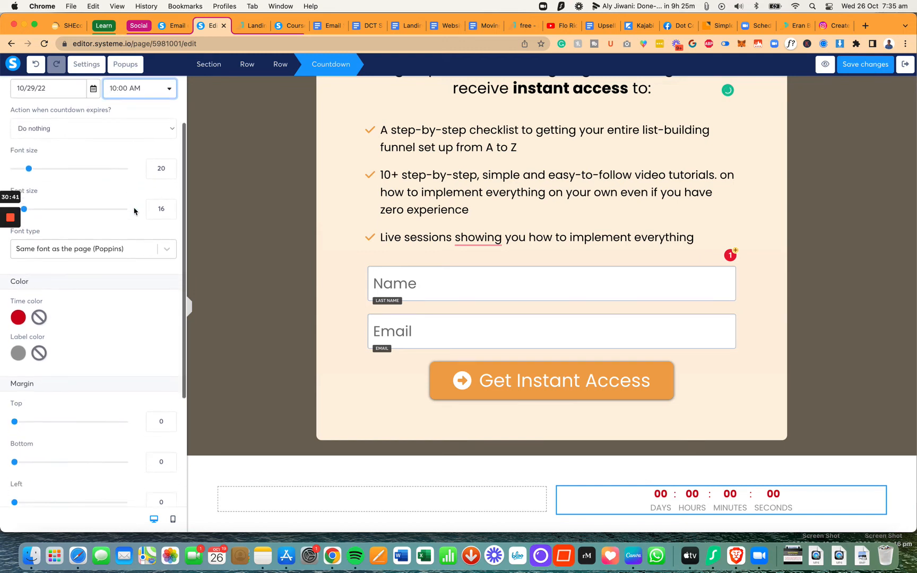
scroll(133, 209, up, 5)
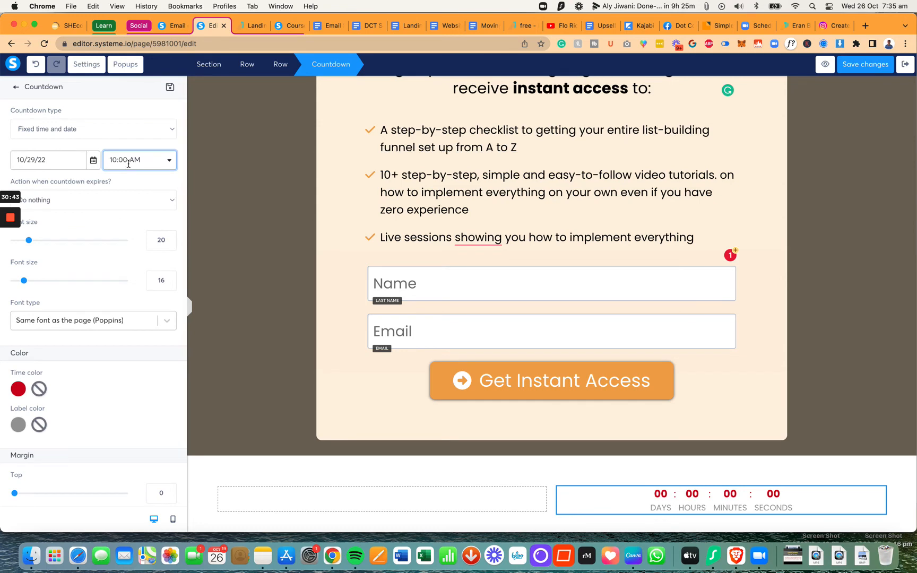
Step: Switch to the worldtimebuddy.com page to compare the October 29 time zones, and return to the page editor
key(super+grave)
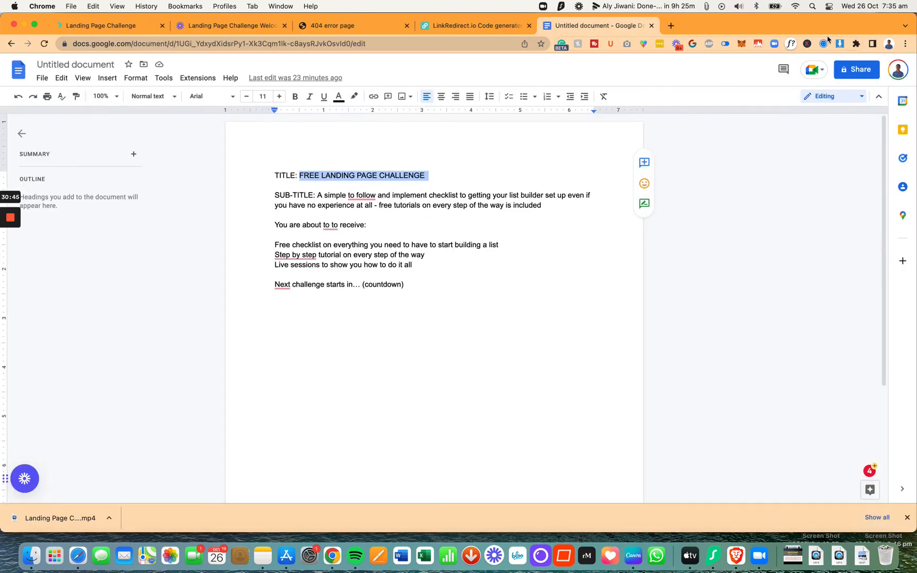
key(super+grave)
click(754, 27)
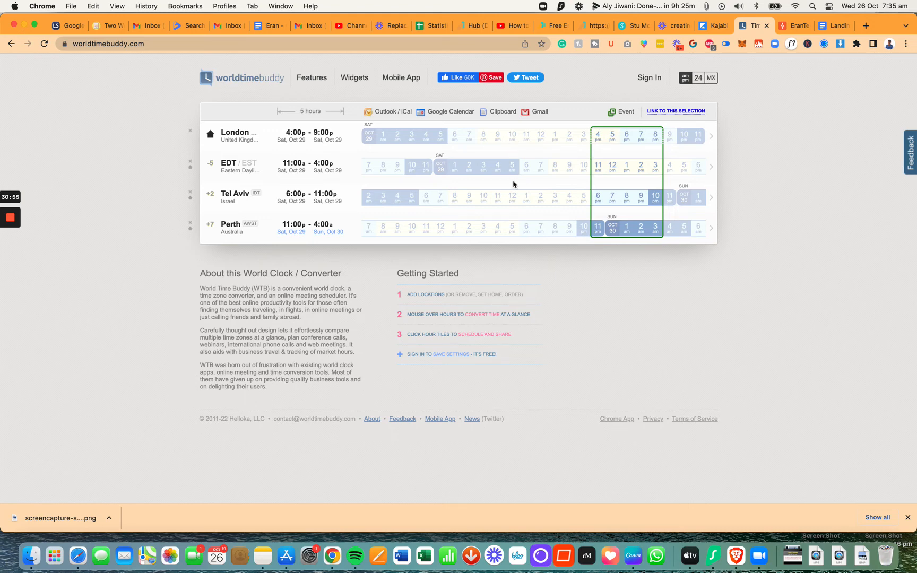
key(super+grave)
key(super+grave)
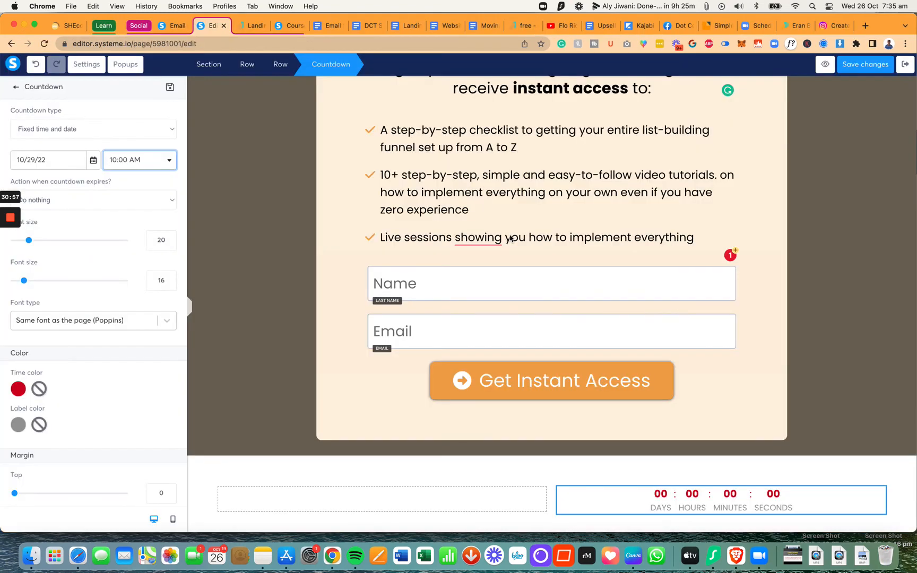
Step: Set the countdown's end time to 5:00 PM
click(122, 165)
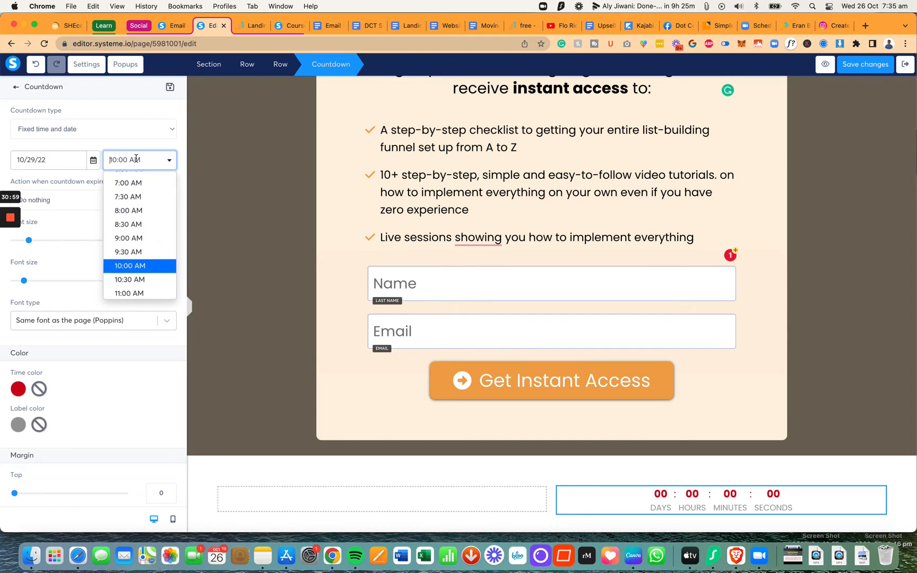
scroll(136, 248, down, 5)
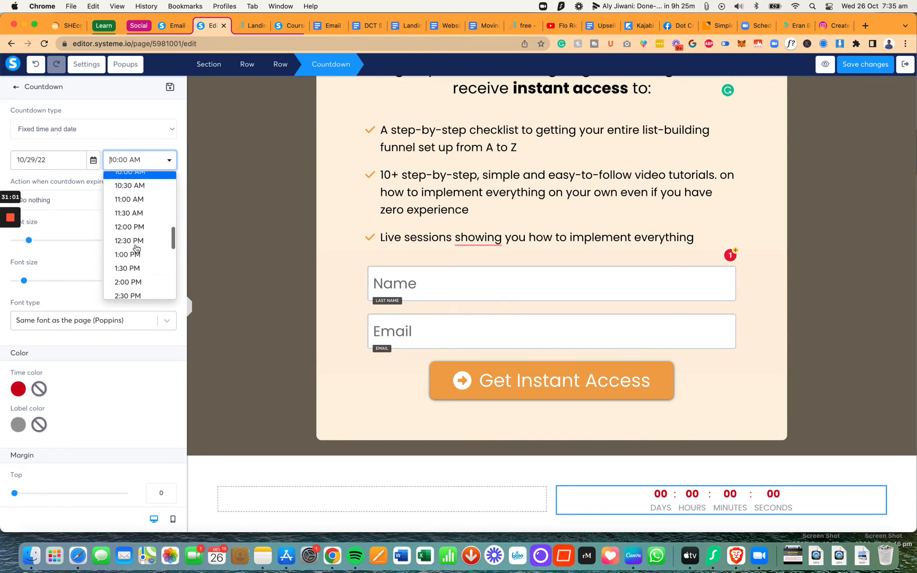
scroll(136, 249, down, 5)
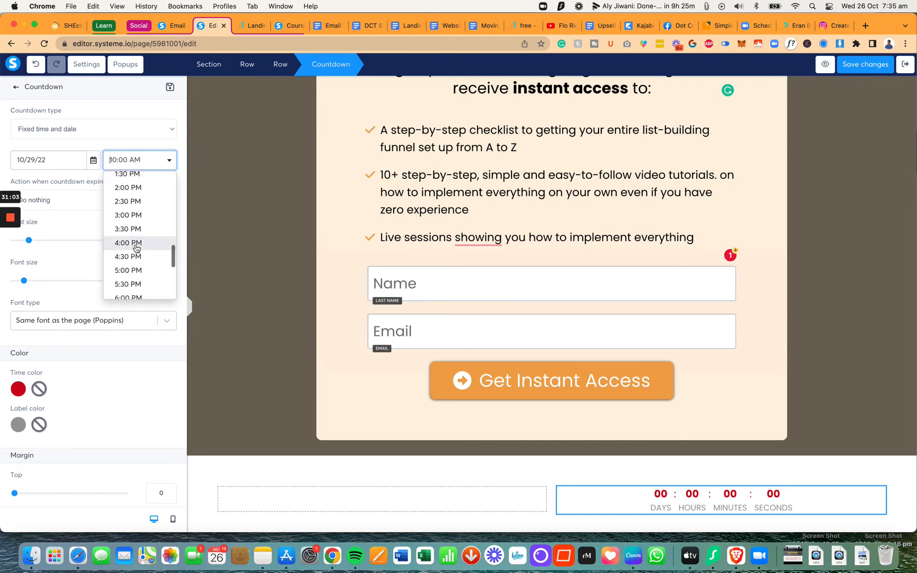
click(134, 255)
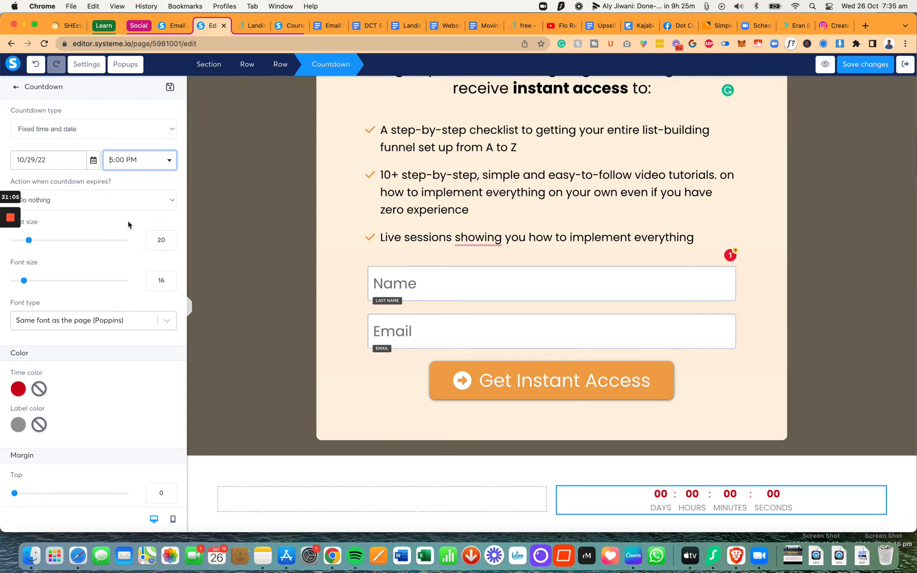
Step: Increase the font size of the countdown's time digits to 29
click(170, 238)
click(170, 239)
click(170, 238)
click(169, 238)
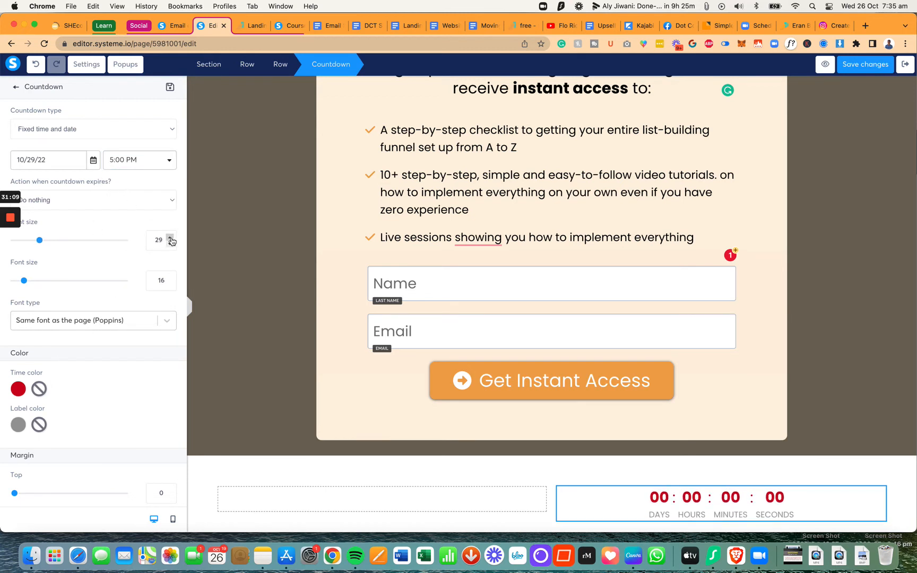
click(377, 508)
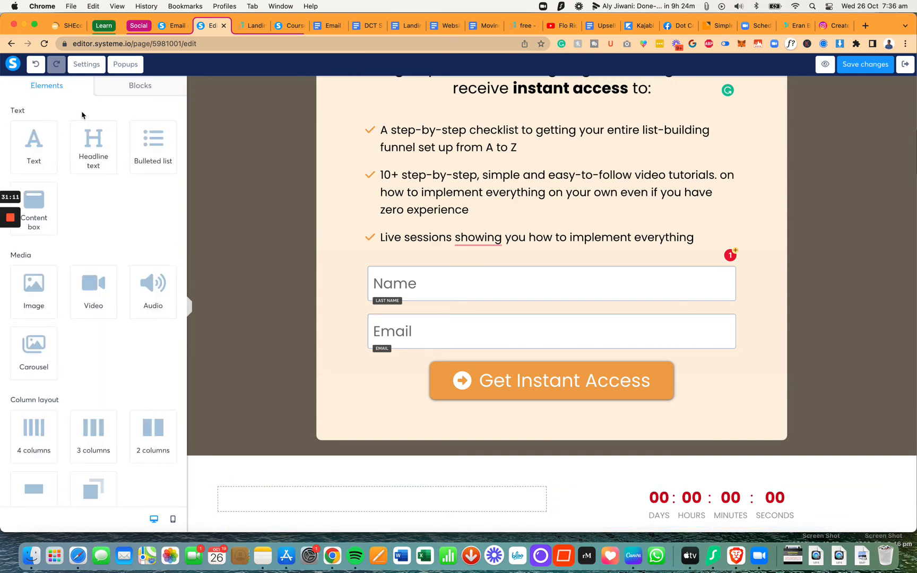
Step: Duplicate the "Sign up for the Landing Page Challenge" text and move the copy into the left column beside the countdown
click(252, 180)
scroll(432, 198, up, 2)
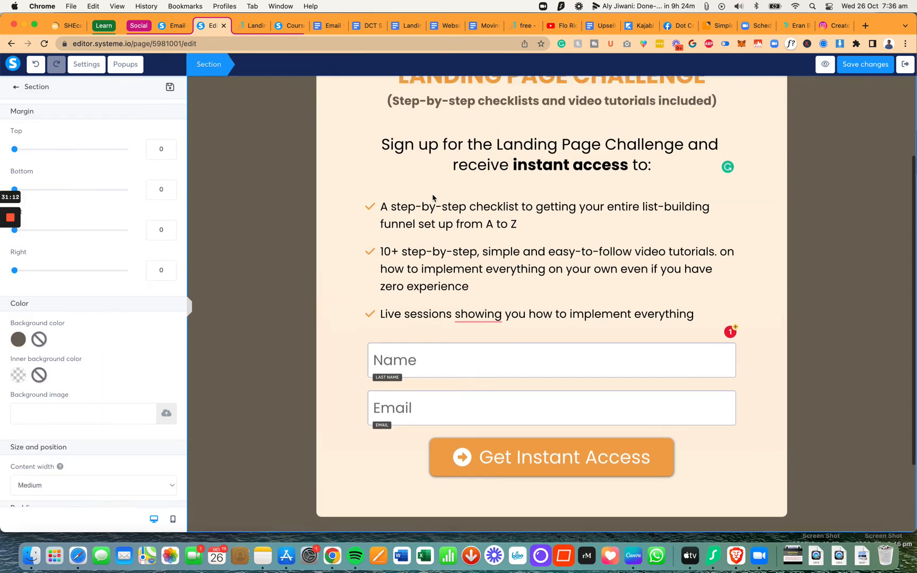
click(460, 167)
click(699, 127)
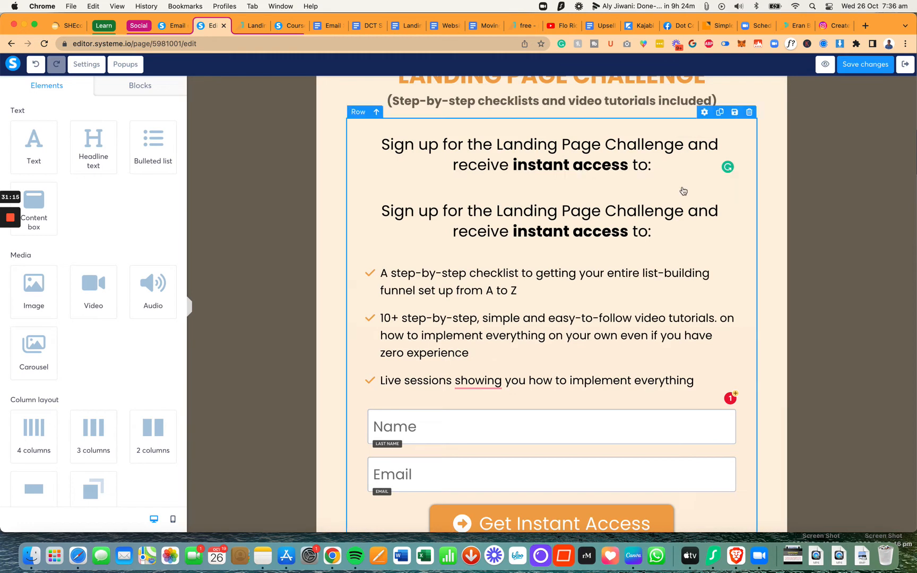
scroll(683, 191, down, 3)
drag(614, 89, 405, 507)
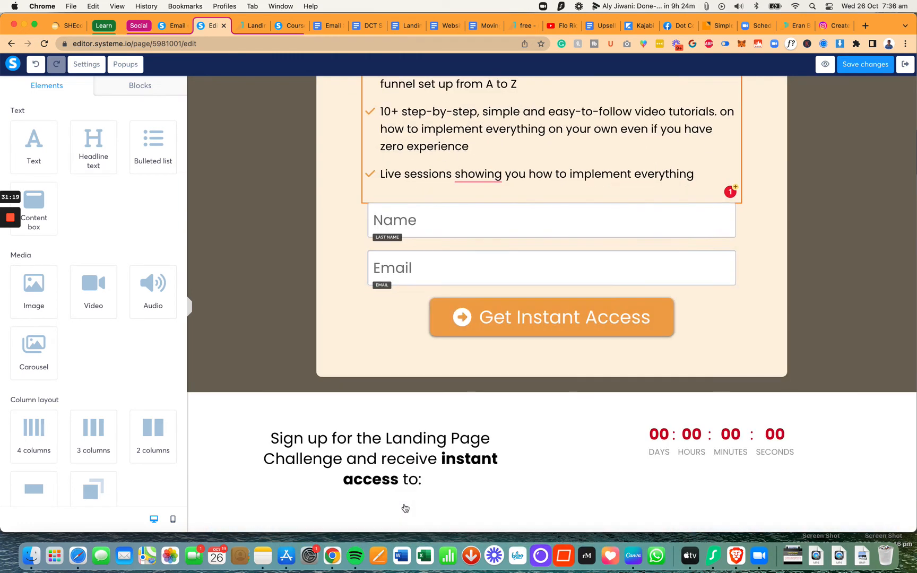
Step: Replace the copied text beside the countdown with "The LIVE challenge starts in..."
triple_click(401, 435)
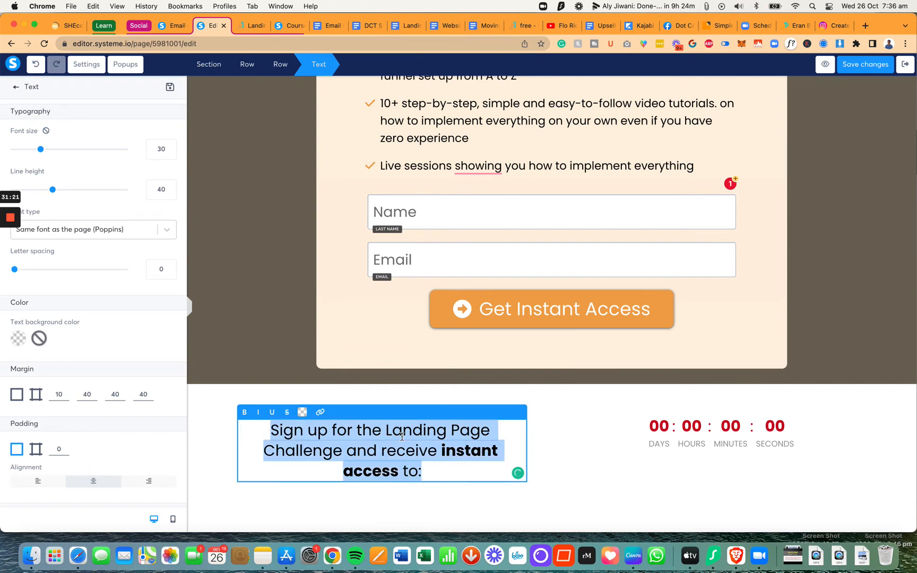
text(The challenge is starting)
key(super+a)
text(The LIVE)
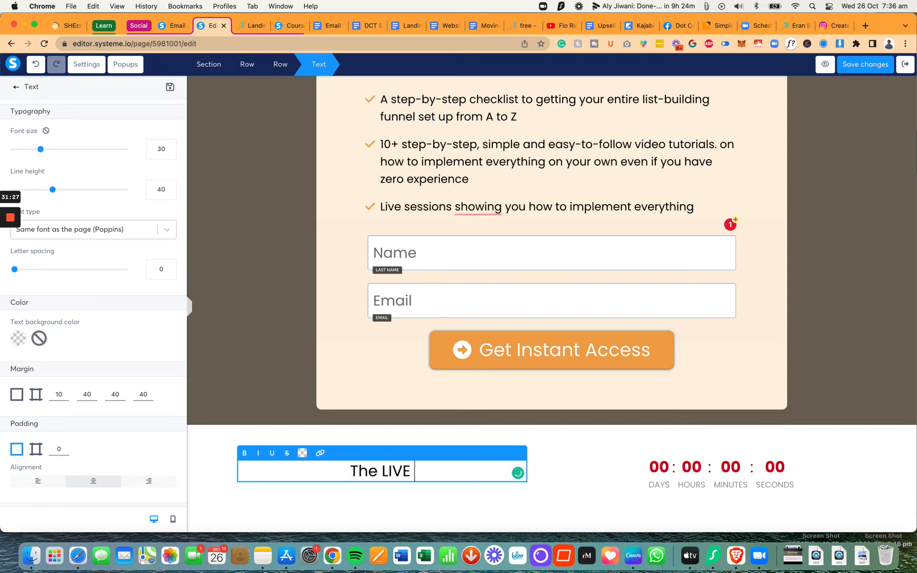
text( challenge starts in...)
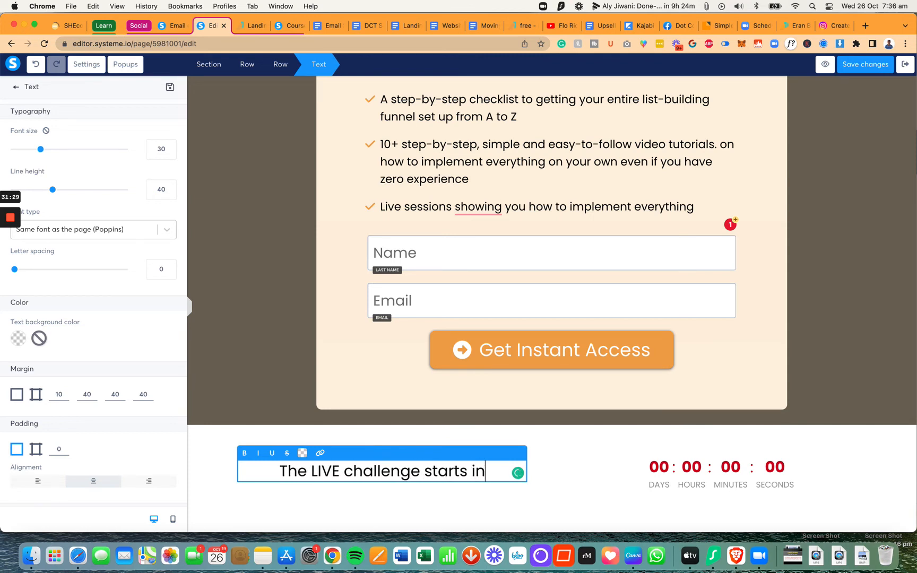
click(573, 485)
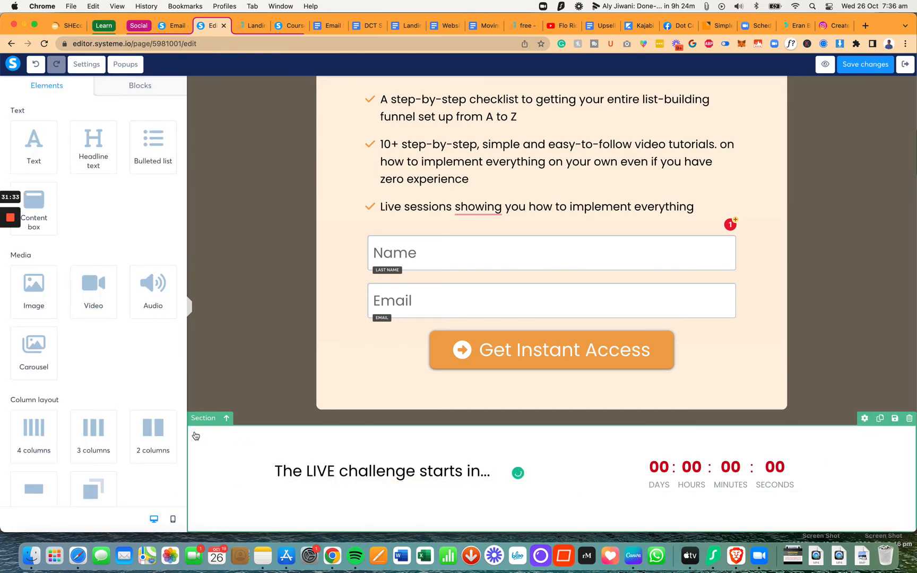
Step: Set the countdown section's top and bottom padding to 10
click(200, 419)
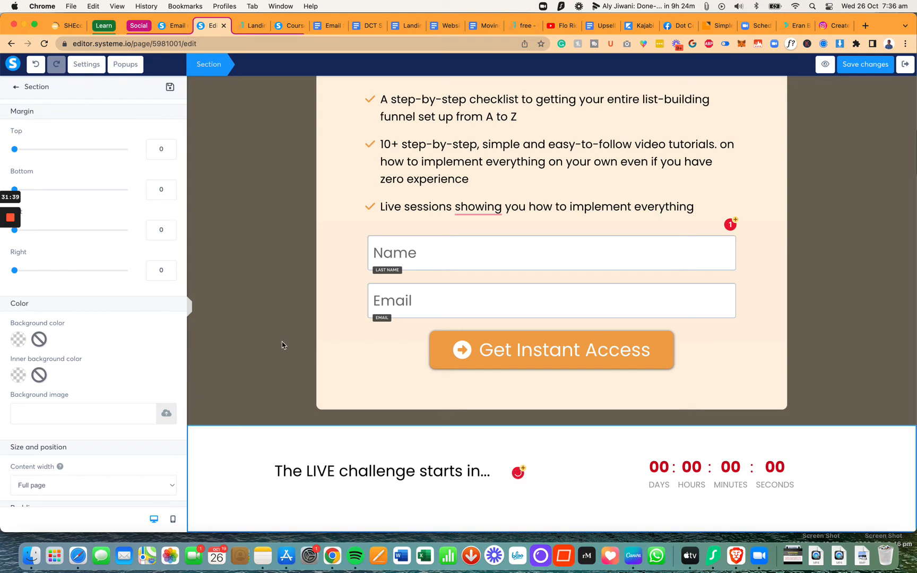
click(256, 470)
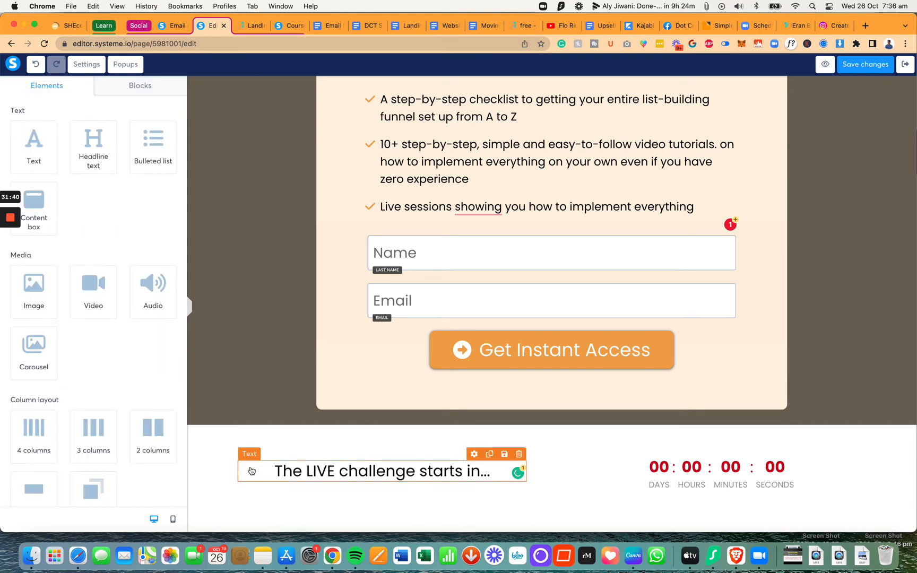
click(201, 419)
scroll(127, 323, down, 5)
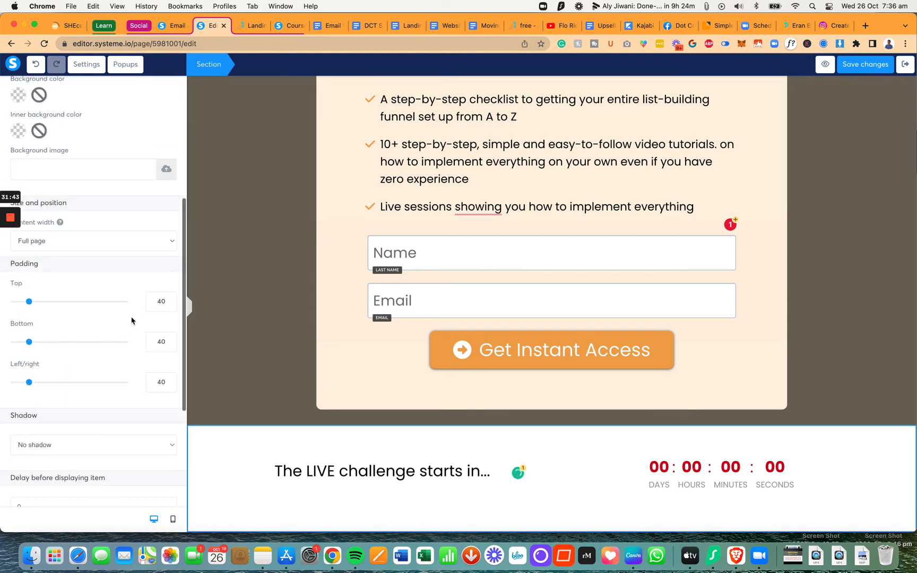
text(1)
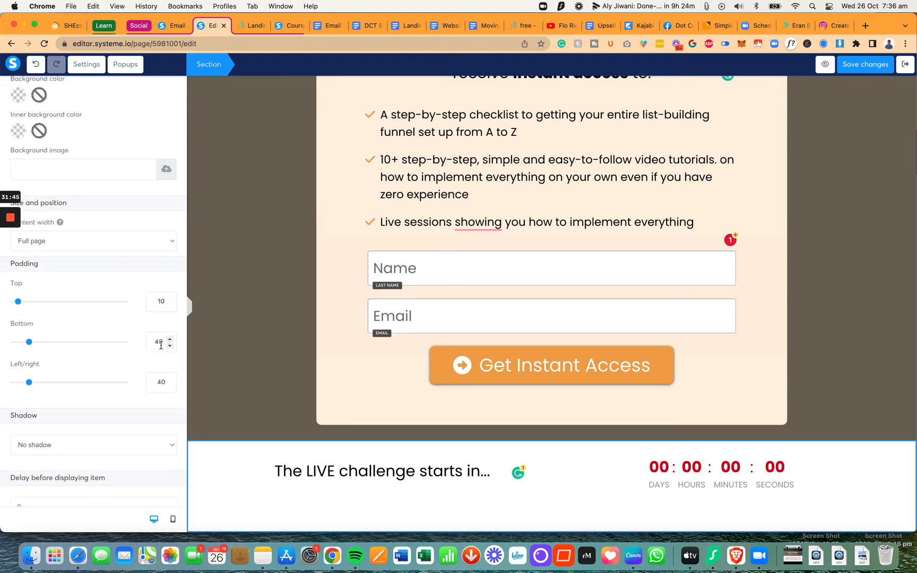
Step: Check the padding of the row inside the countdown section and the margins of the countdown element
click(232, 476)
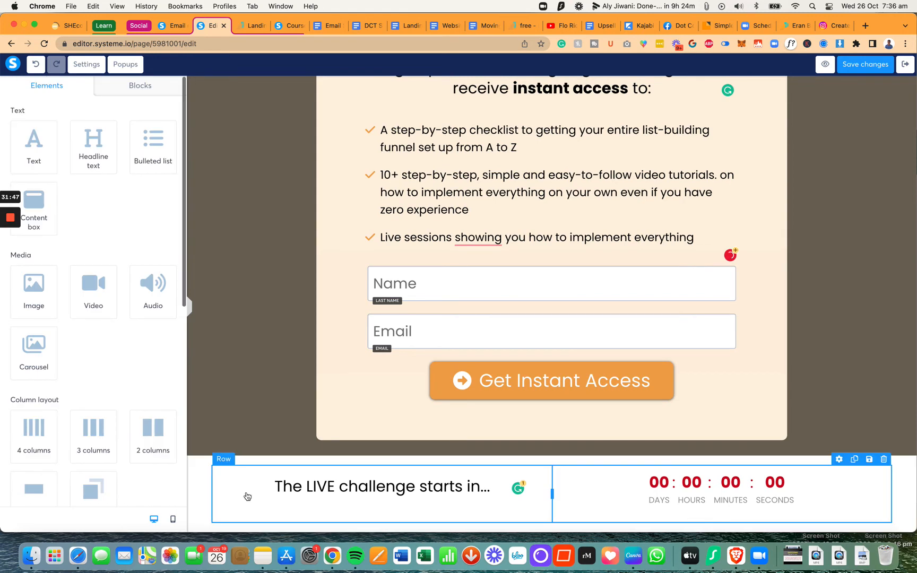
click(238, 491)
scroll(131, 316, down, 5)
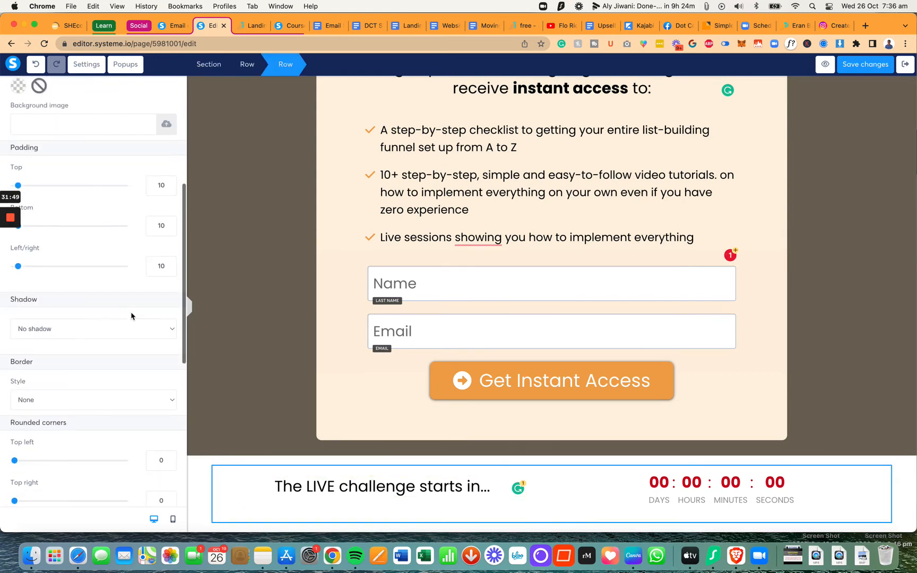
click(263, 488)
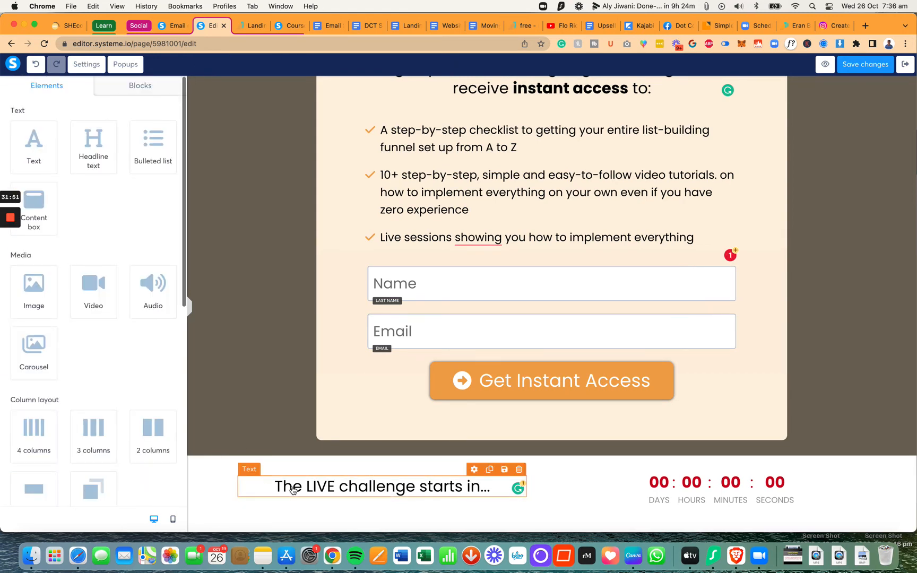
click(602, 483)
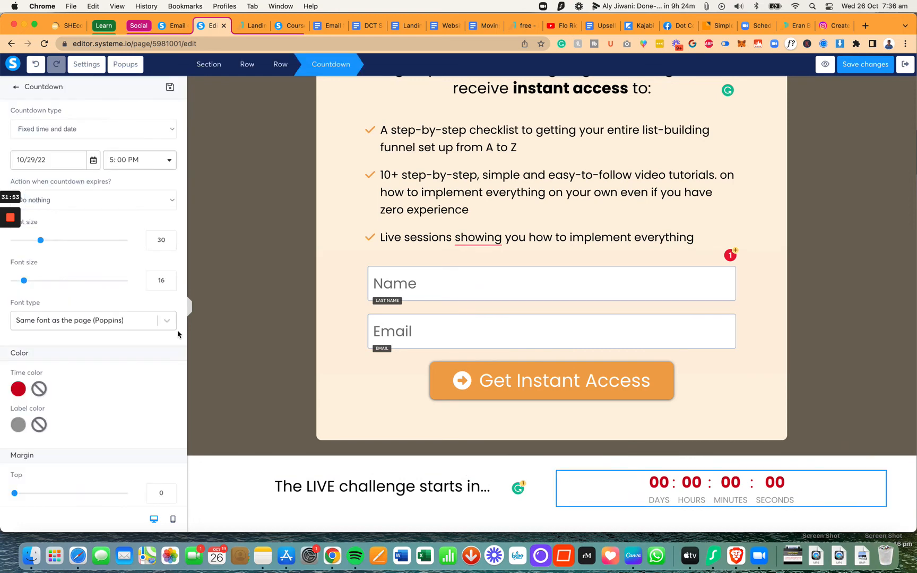
scroll(178, 334, down, 5)
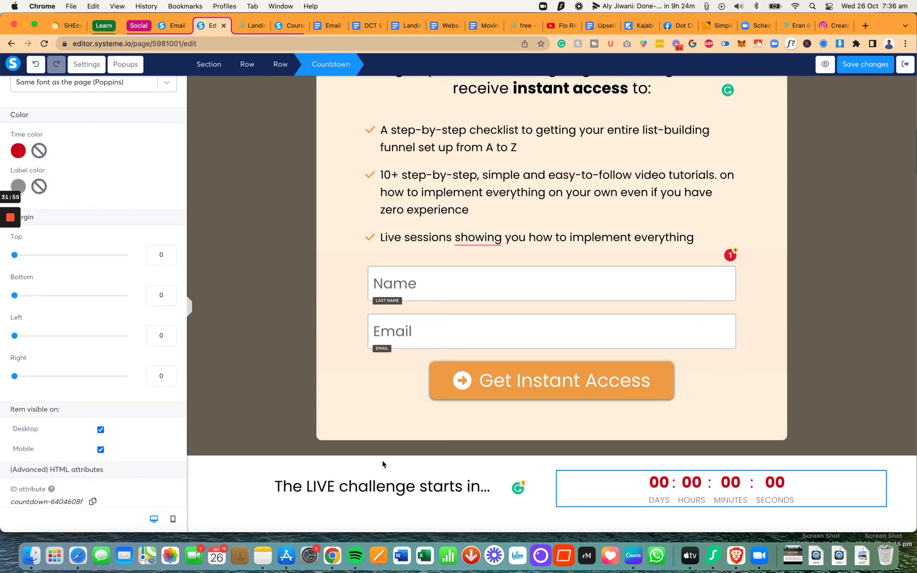
click(238, 486)
Step: Make the countdown section always visible, sticky to the bottom, and save the page changes
click(197, 450)
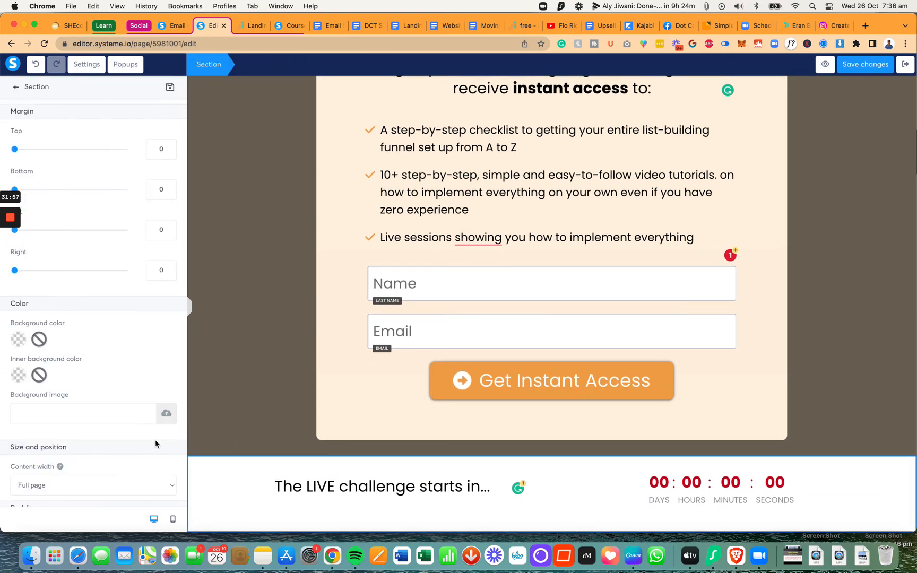
scroll(156, 443, down, 8)
scroll(129, 368, up, 1)
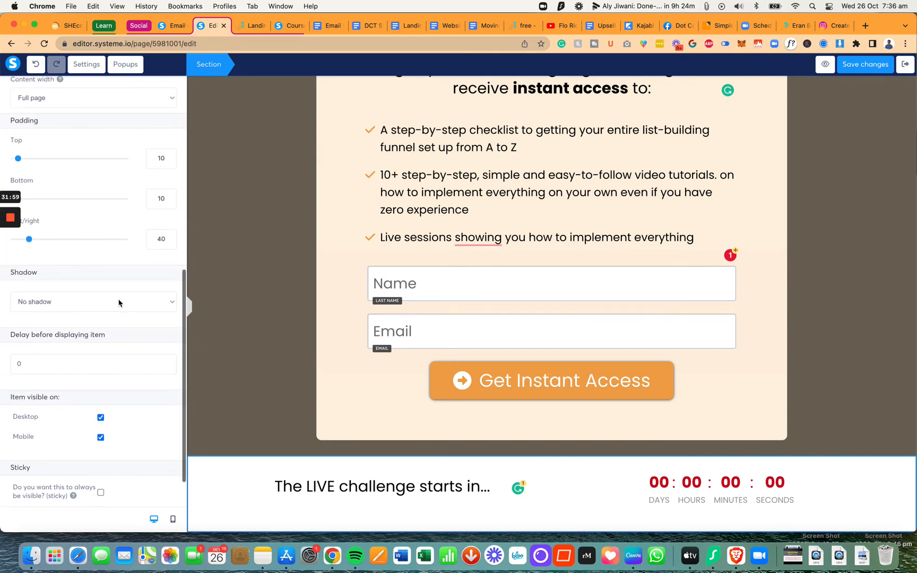
scroll(118, 303, down, 2)
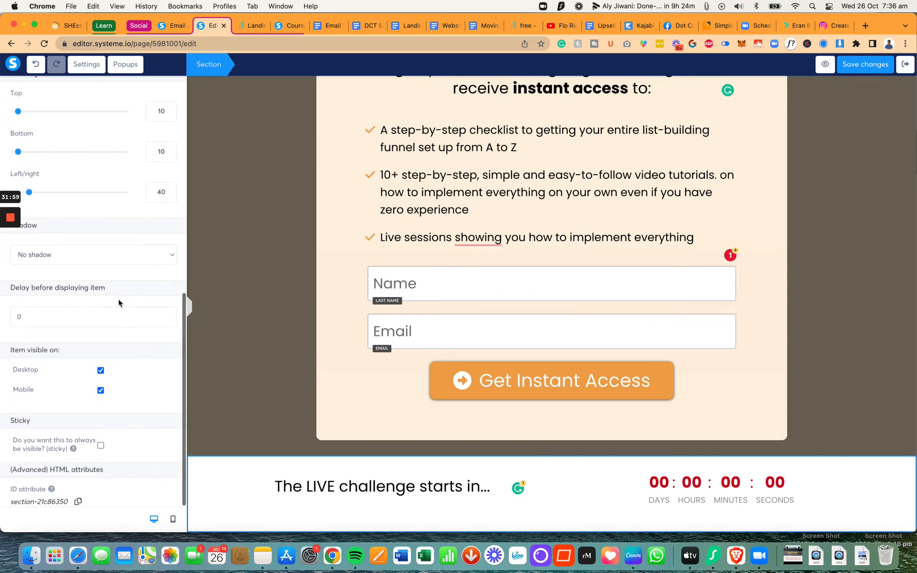
click(101, 446)
click(102, 483)
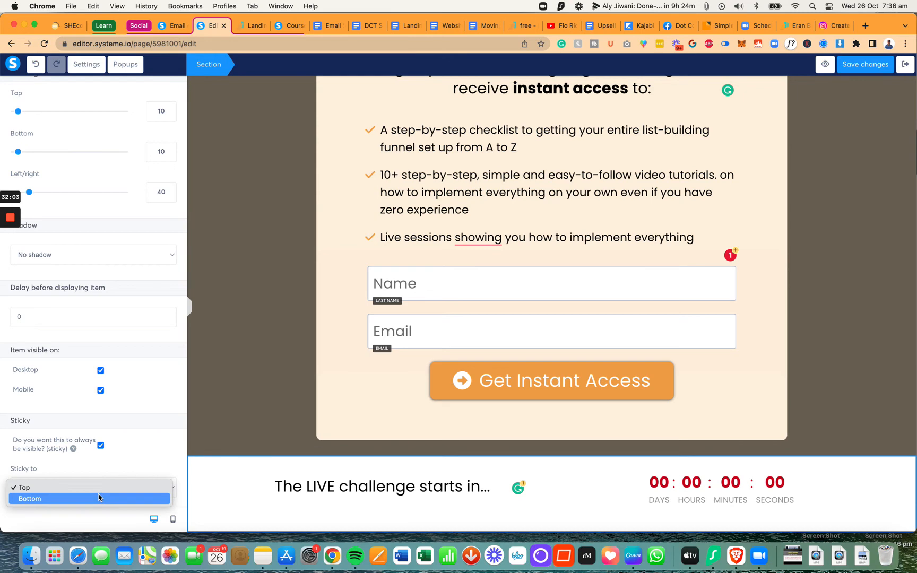
click(100, 495)
click(865, 68)
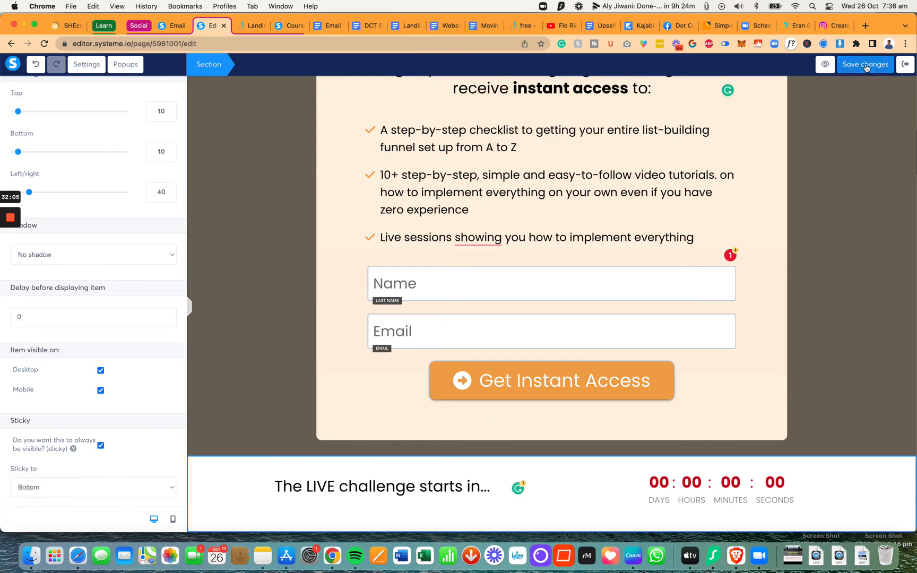
Step: Preview the page and reload it to check the sticky countdown section, and return to the page editor
click(813, 65)
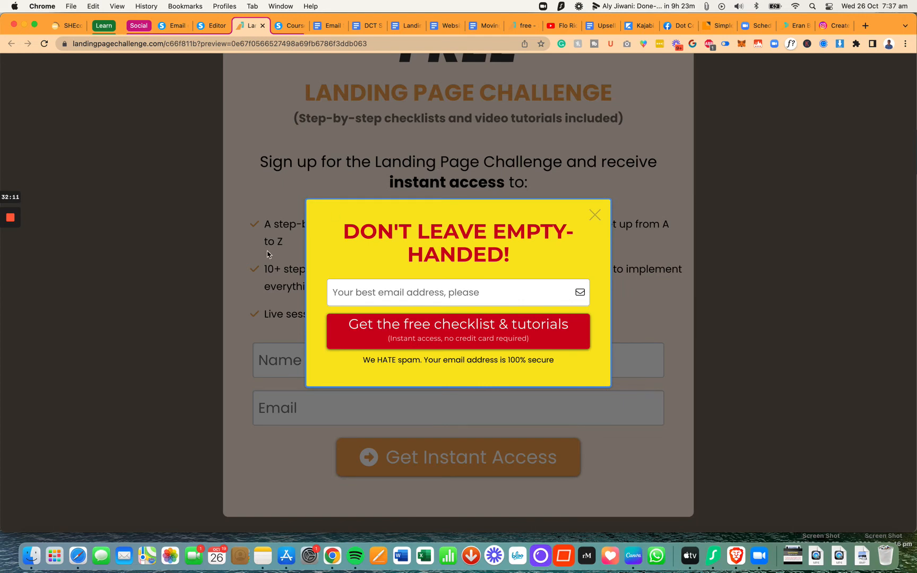
key(super+r)
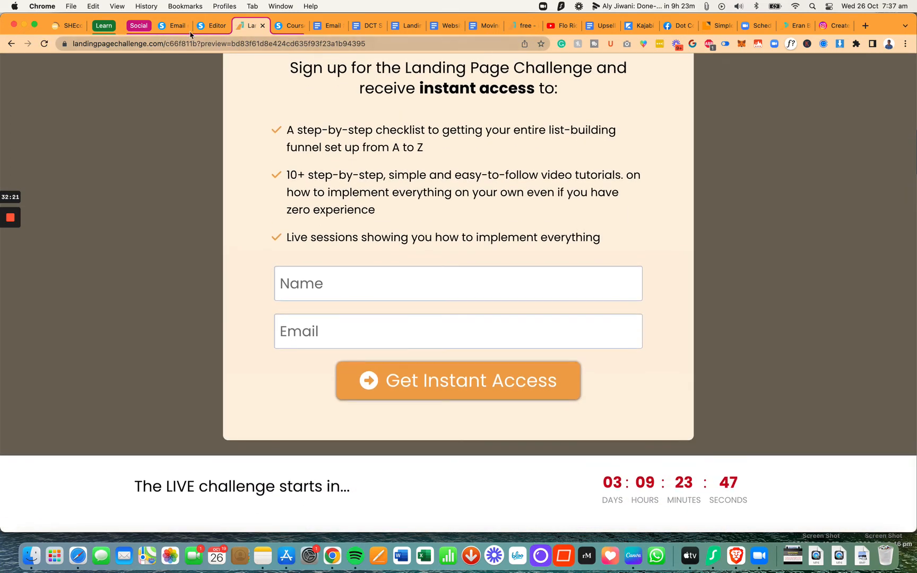
key(super+alt+Left)
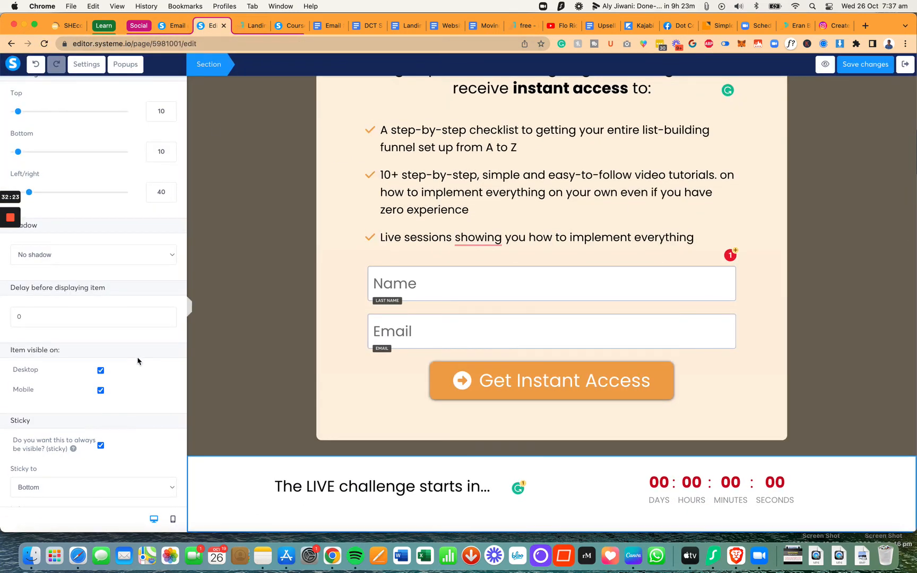
Step: Set the countdown section's background color to white (FFFFFF) and save the changes
scroll(137, 362, up, 10)
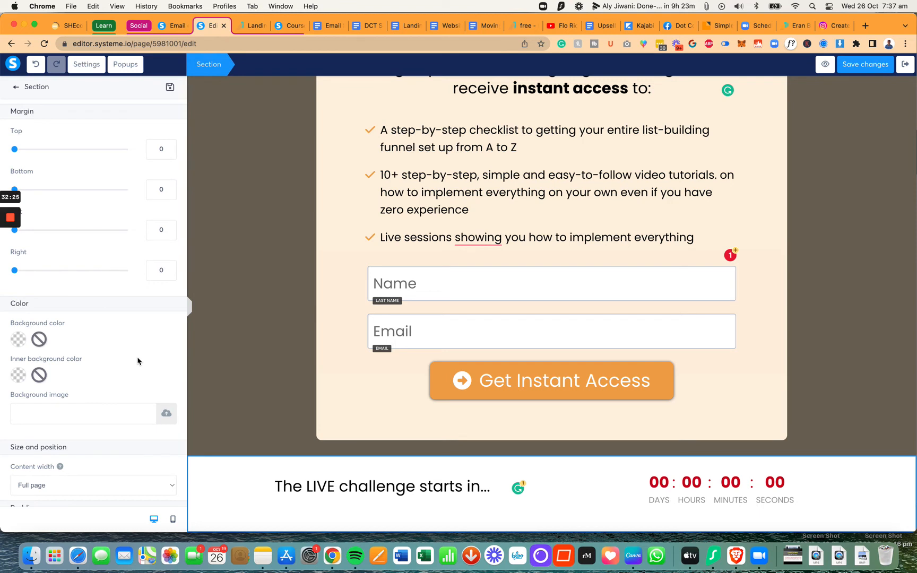
click(18, 340)
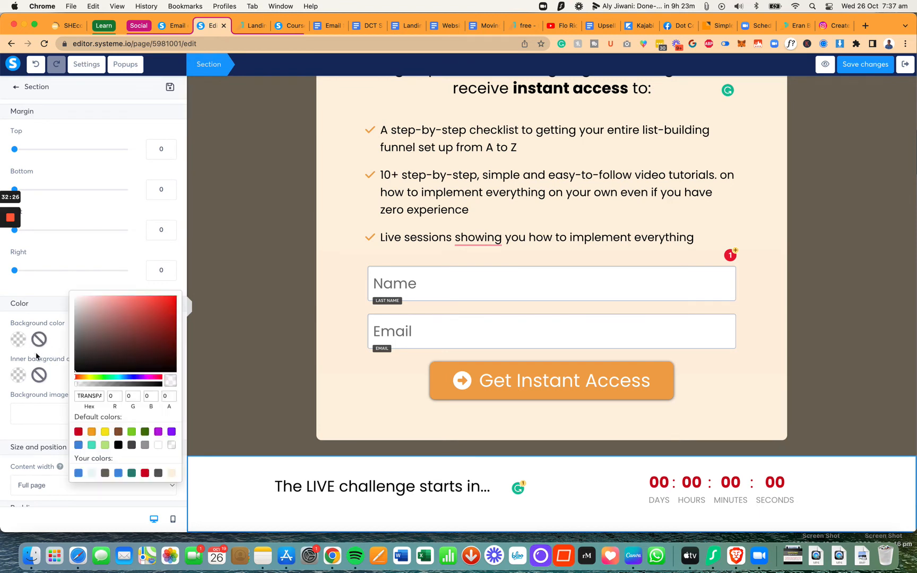
click(159, 446)
click(855, 65)
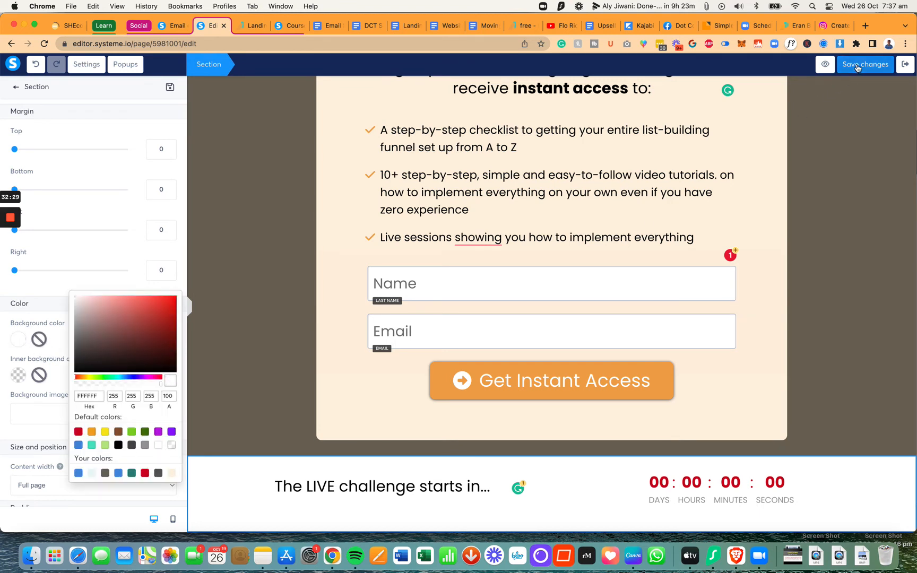
Step: Reload the page preview to examine the countdown section's white background, and return to the editor
click(810, 65)
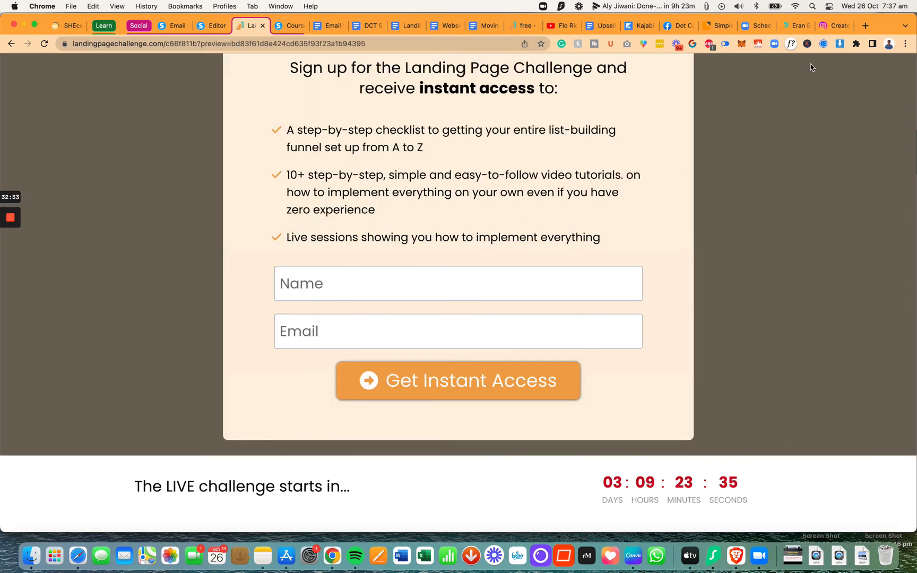
key(super+r)
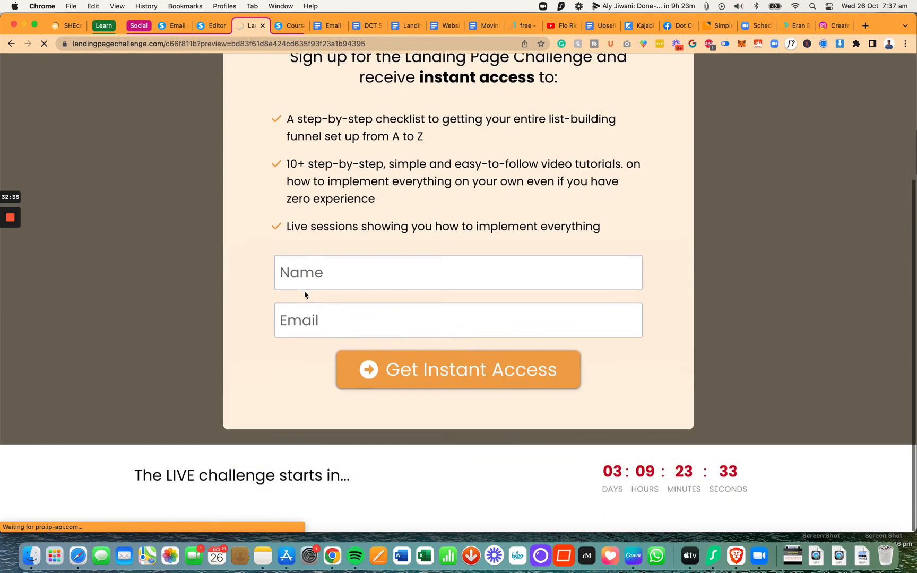
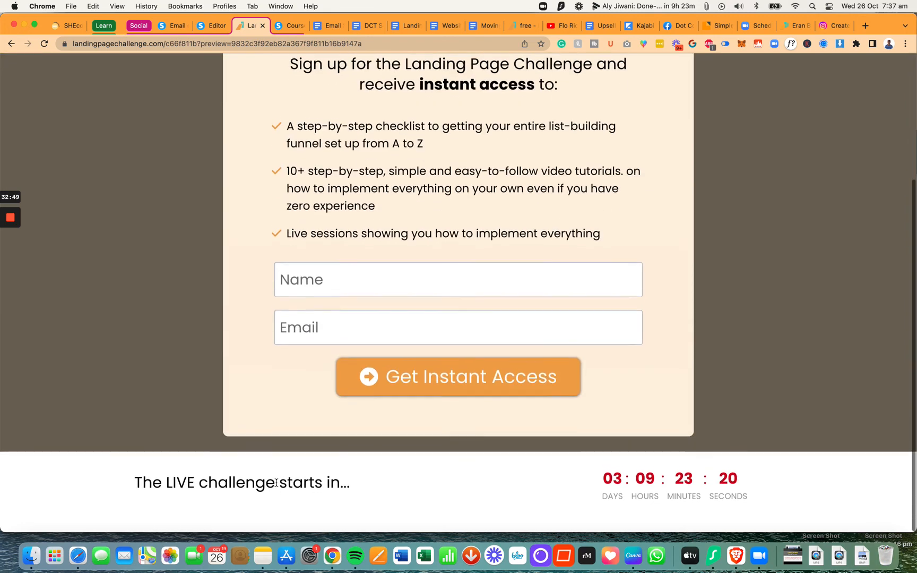
click(212, 26)
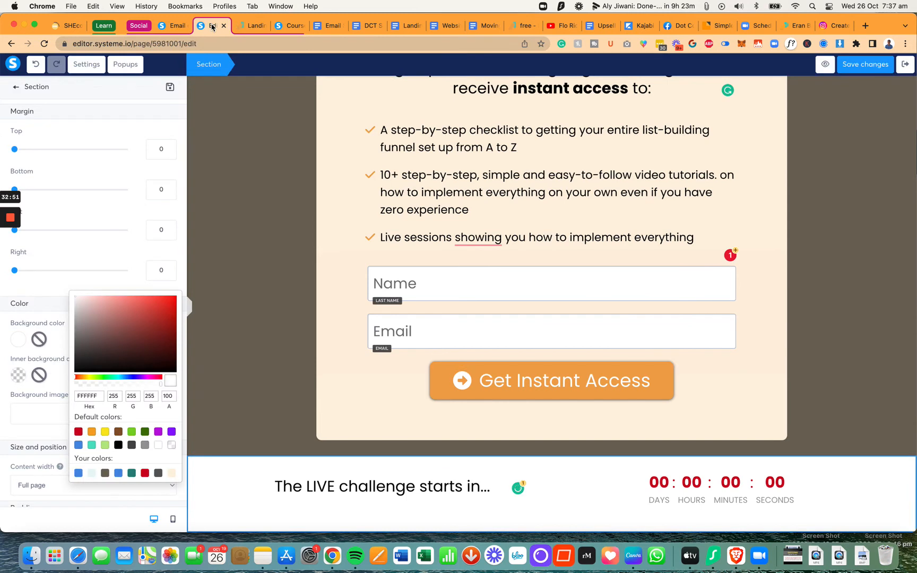
Step: Change the countdown section's background color to the saved cream color FFF0DF and save the page
click(212, 500)
click(197, 468)
click(197, 458)
scroll(124, 420, down, 1)
scroll(117, 416, up, 1)
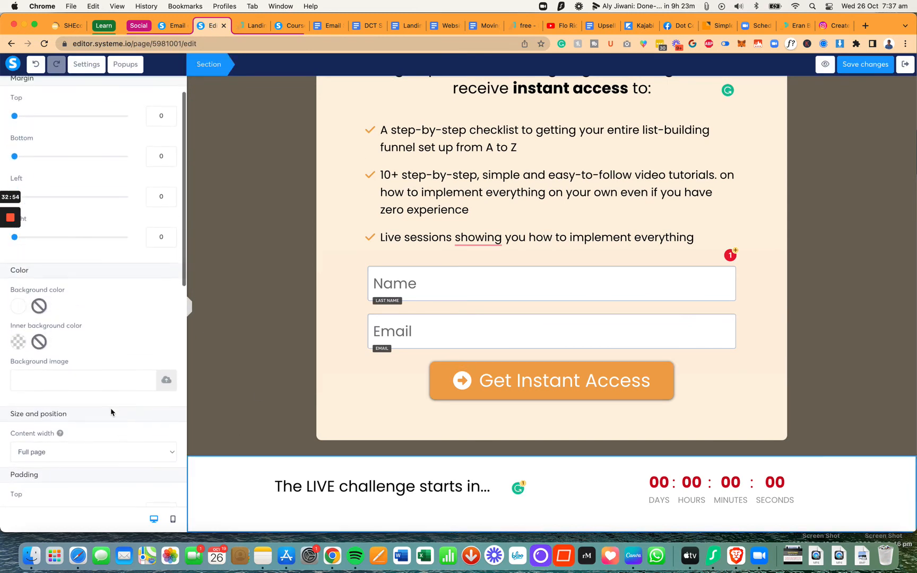
click(19, 307)
click(170, 440)
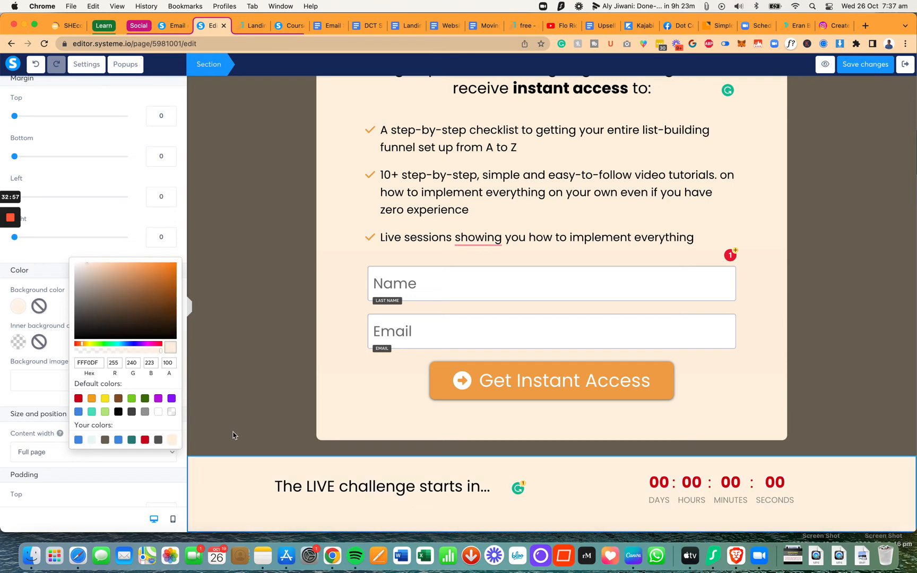
click(252, 439)
click(854, 64)
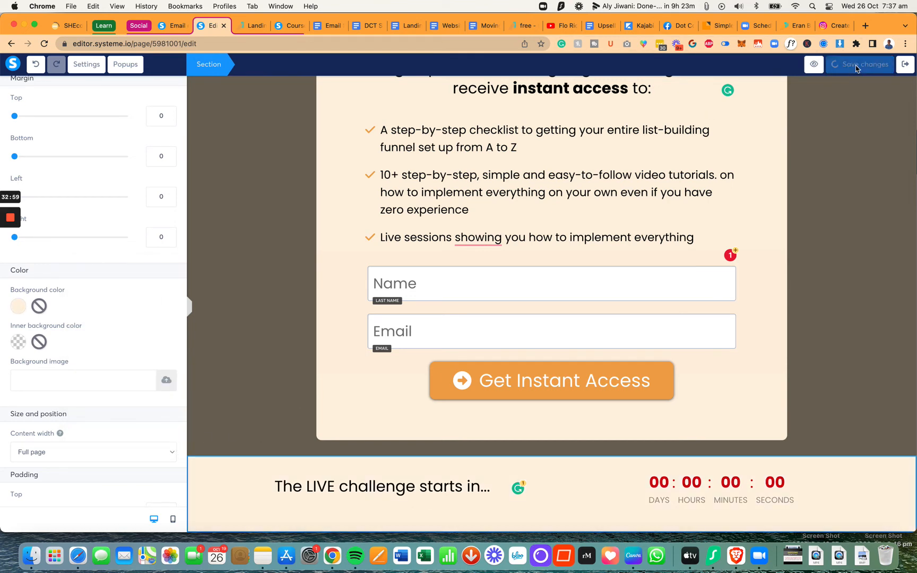
Step: Set the bottom padding of the row in the countdown section to 0
click(231, 522)
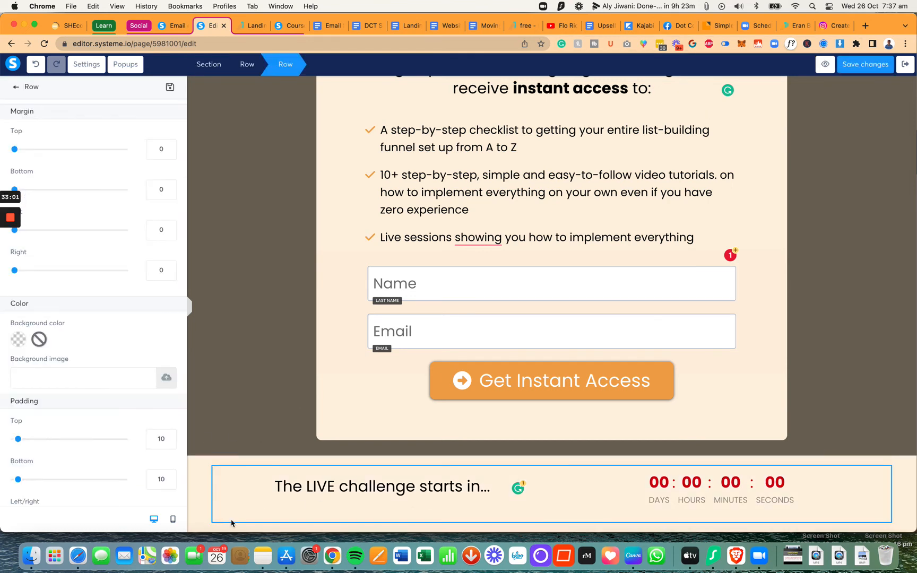
scroll(110, 369, down, 6)
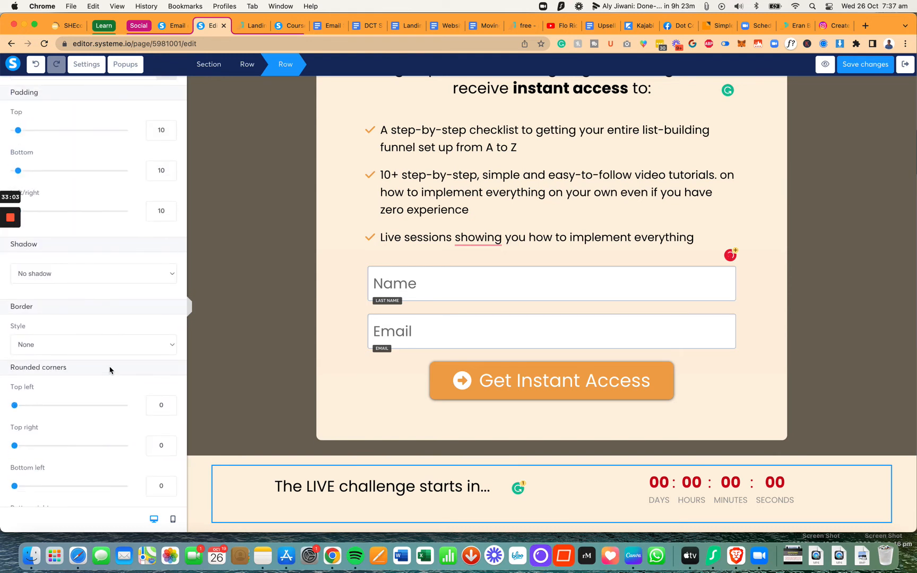
scroll(108, 366, up, 3)
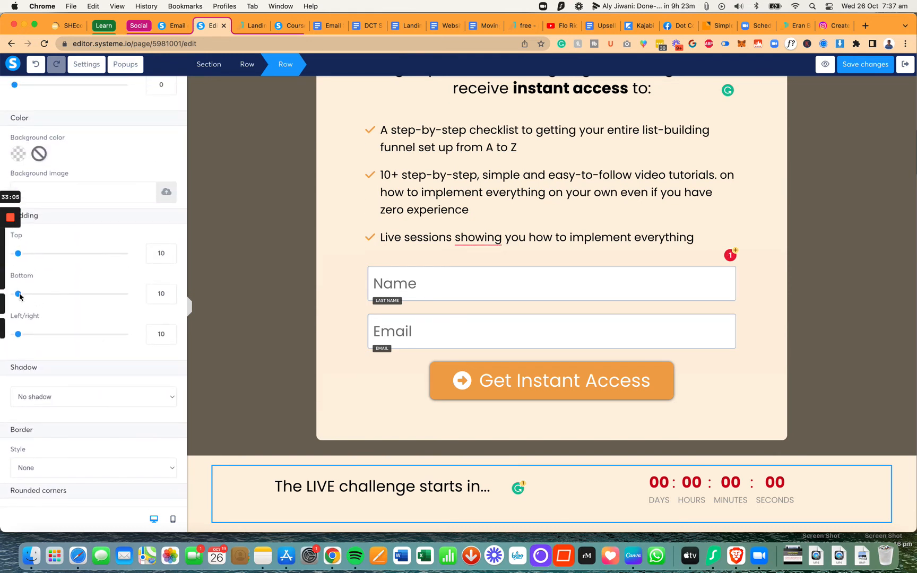
scroll(49, 301, up, 1)
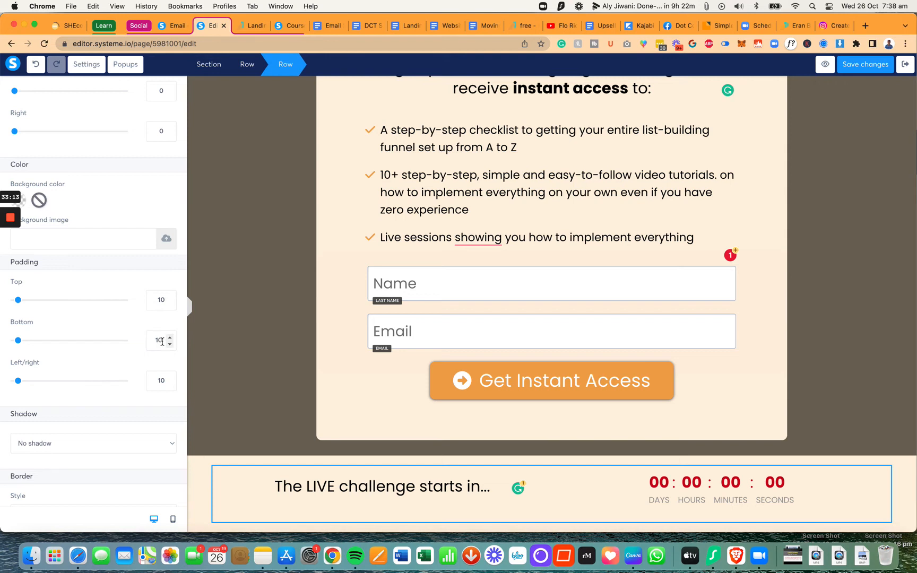
key(BackSpace)
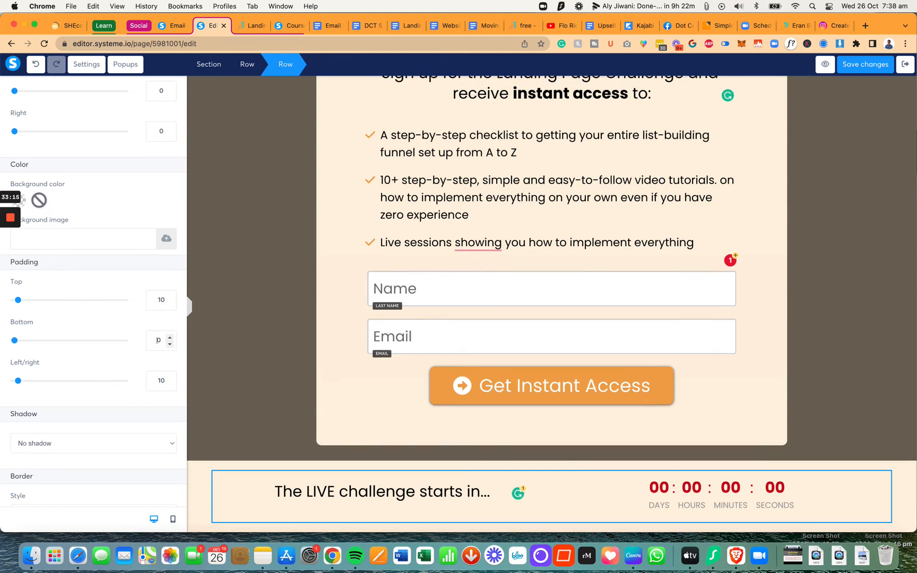
click(268, 400)
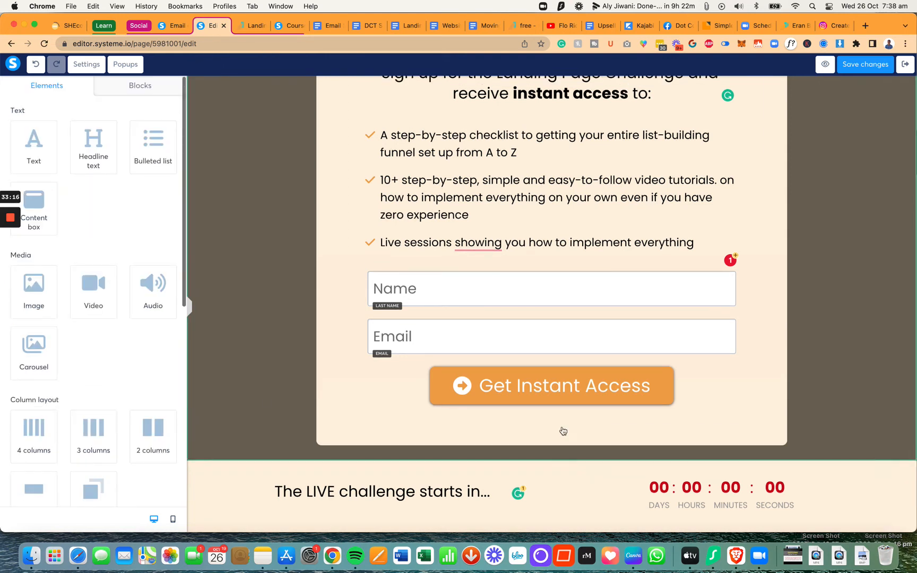
Step: Set the countdown section's left/right padding to 10
click(696, 522)
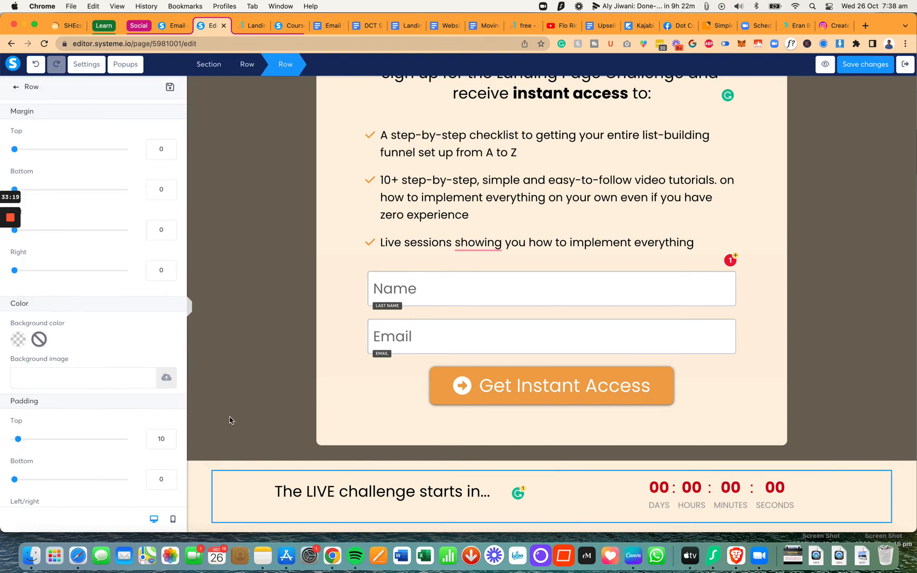
scroll(121, 389, down, 5)
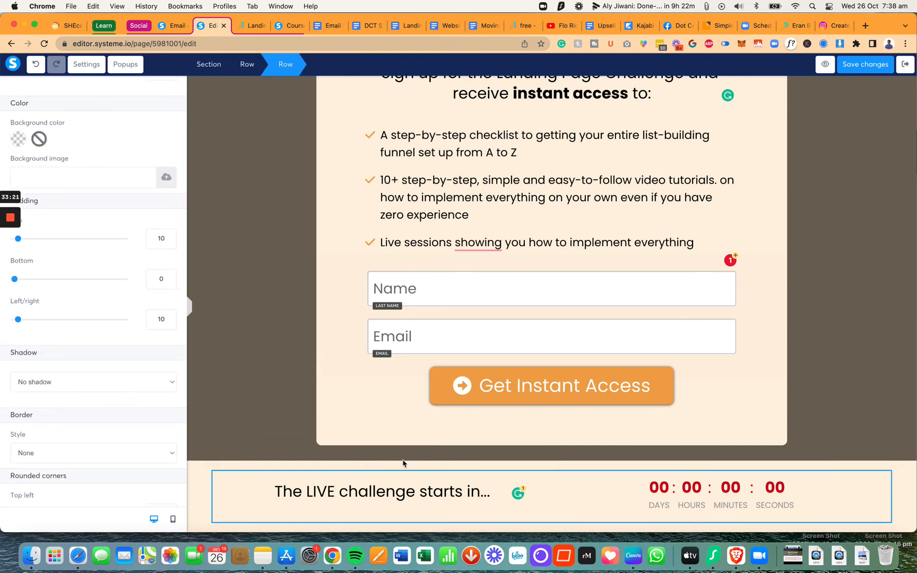
click(204, 488)
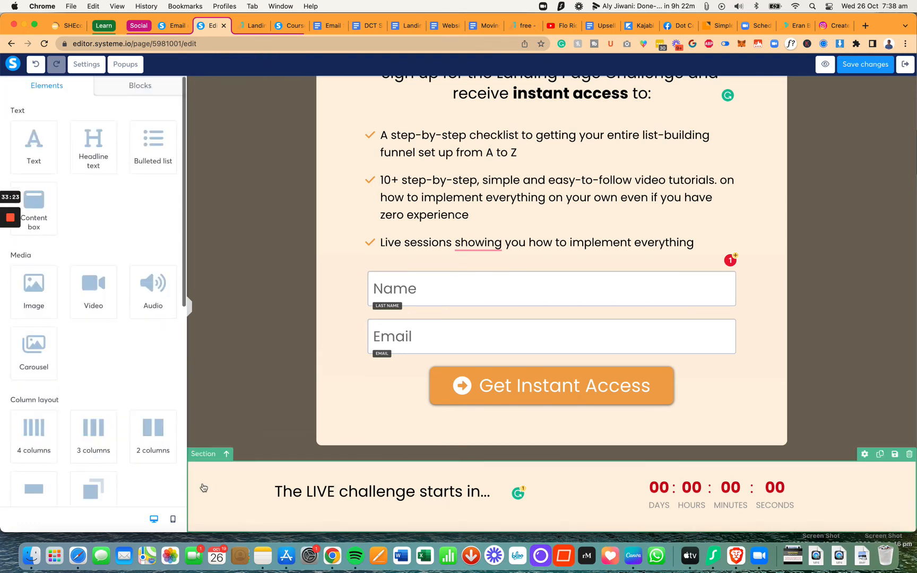
click(197, 484)
scroll(110, 391, down, 4)
scroll(111, 390, down, 3)
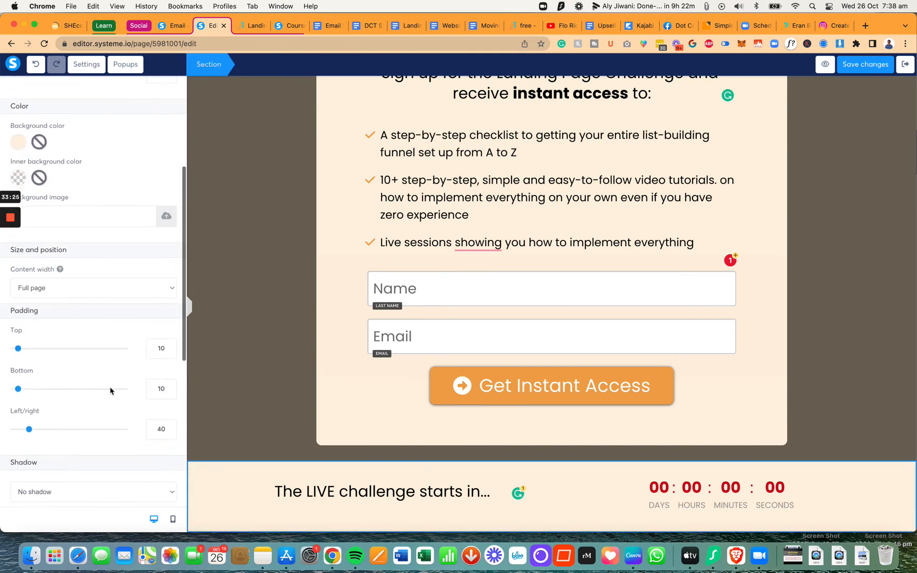
drag(29, 341, 21, 341)
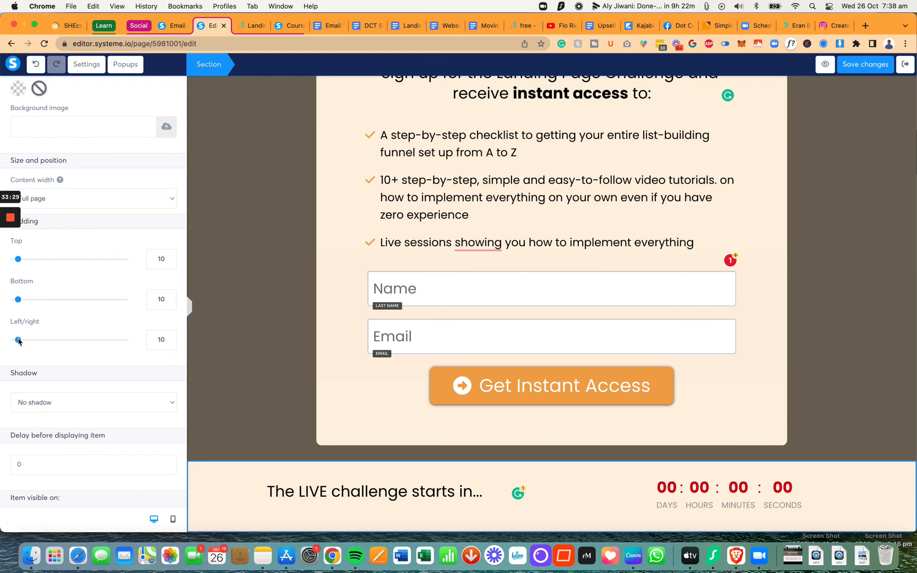
Step: Try Medium for the countdown section's content width, and settle on Wide
scroll(83, 389, up, 8)
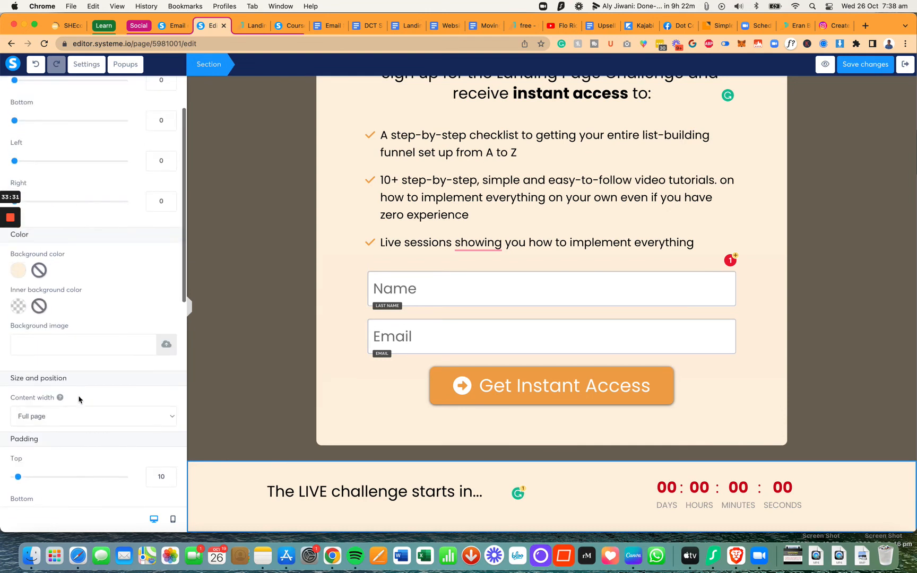
click(74, 418)
click(69, 439)
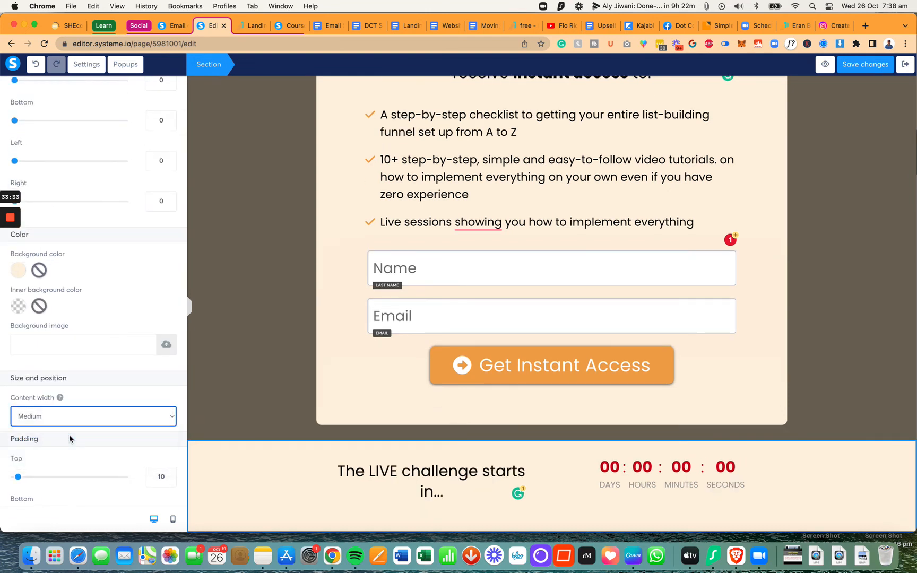
click(73, 420)
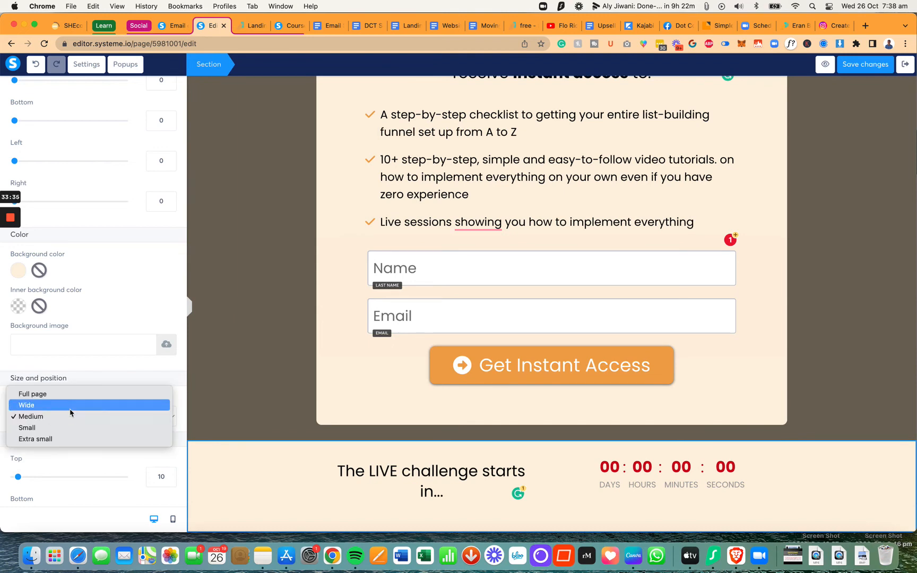
click(70, 413)
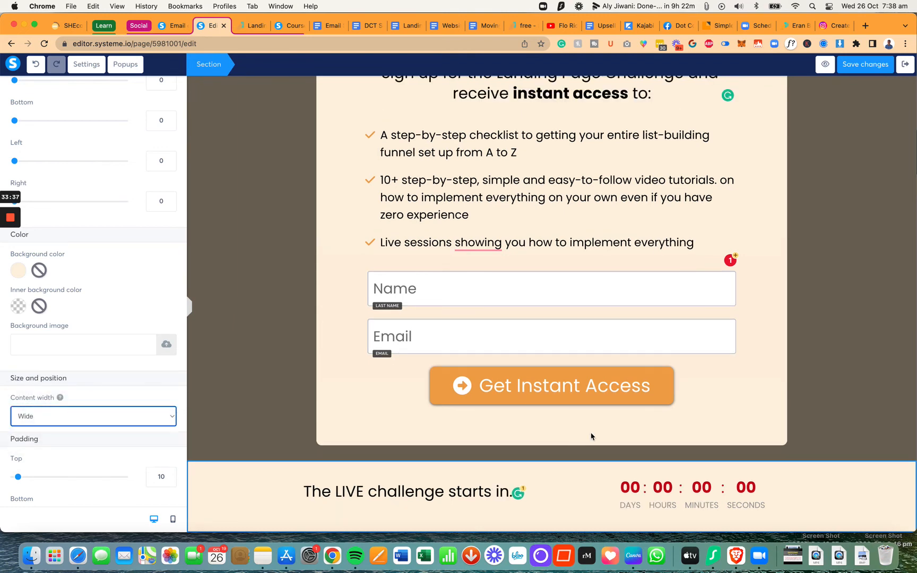
Step: Correct the trailing dots of the countdown text to read "The LIVE challenge starts in..." and save the page
click(473, 499)
click(496, 495)
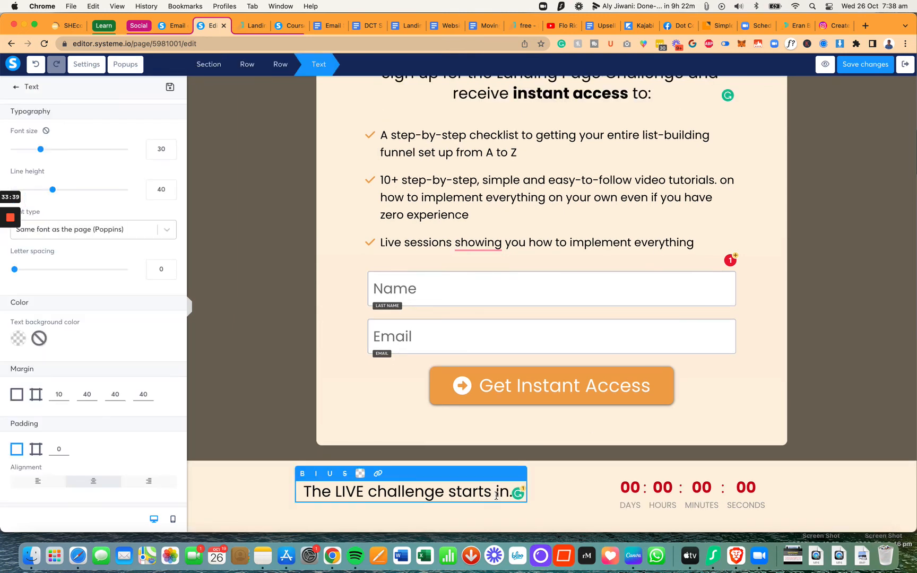
text(....)
key(BackSpace)
key(BackSpace)
click(857, 65)
Step: Preview the page to check the sticky countdown's layout, and save the changes again back in the editor
click(814, 64)
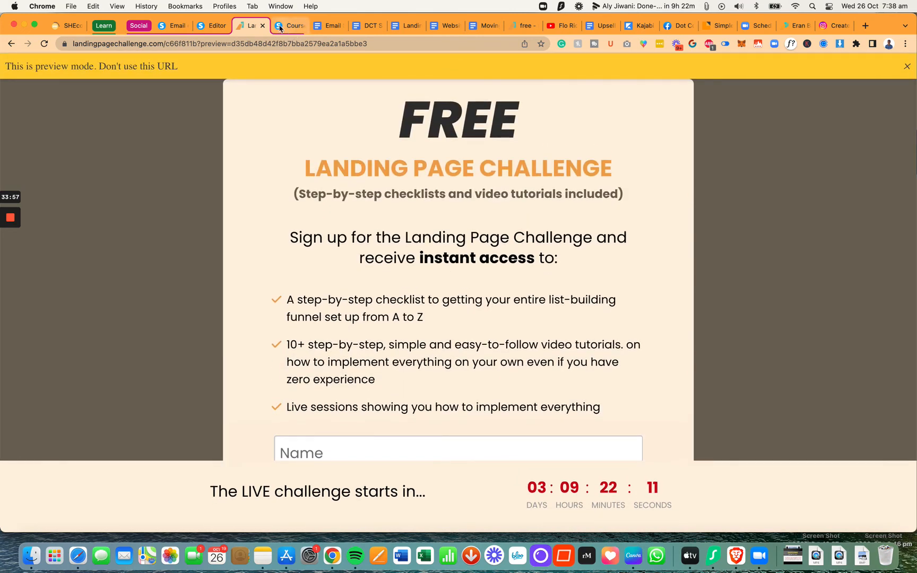
click(262, 25)
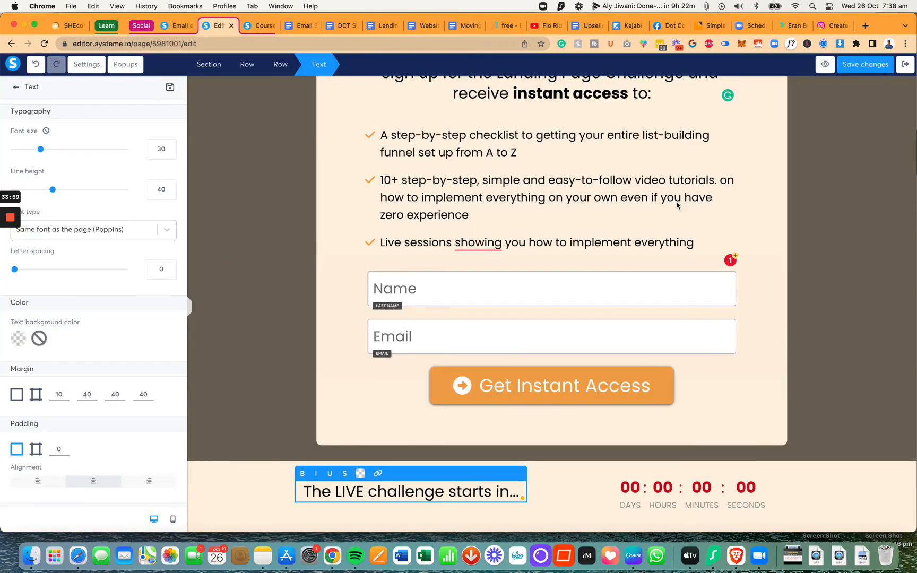
click(860, 70)
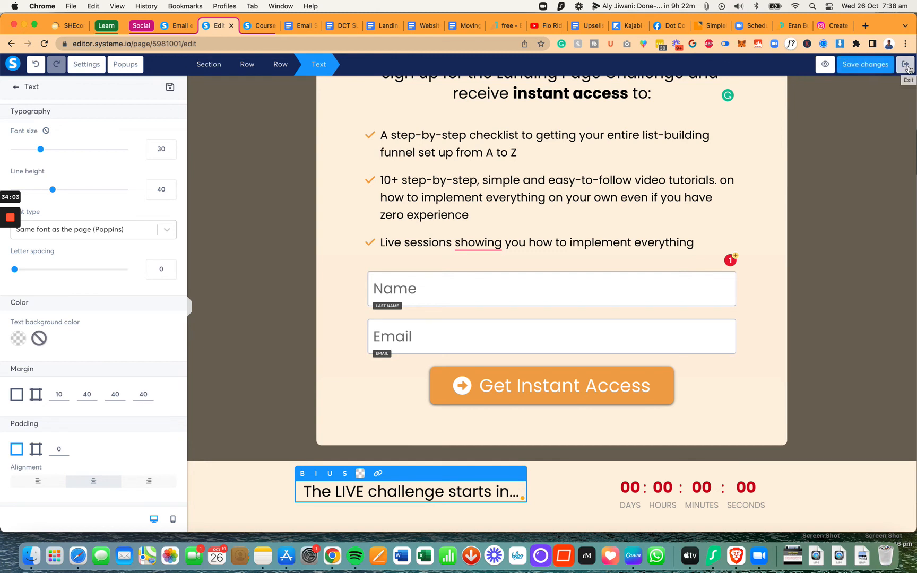
Step: Exit the page editor and move the Landing Page Challenge Registration squeeze page directly below Checklist in the funnel steps
click(905, 65)
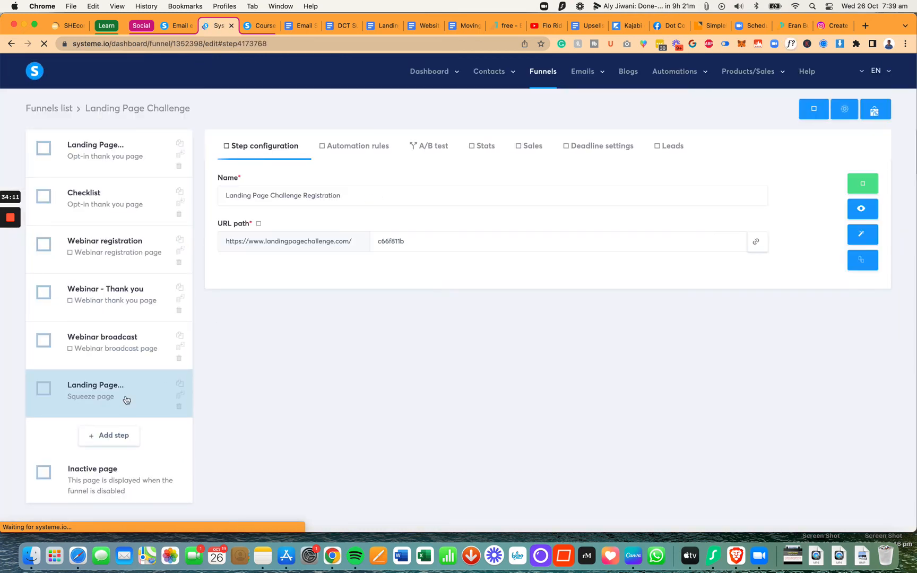
drag(126, 399, 128, 253)
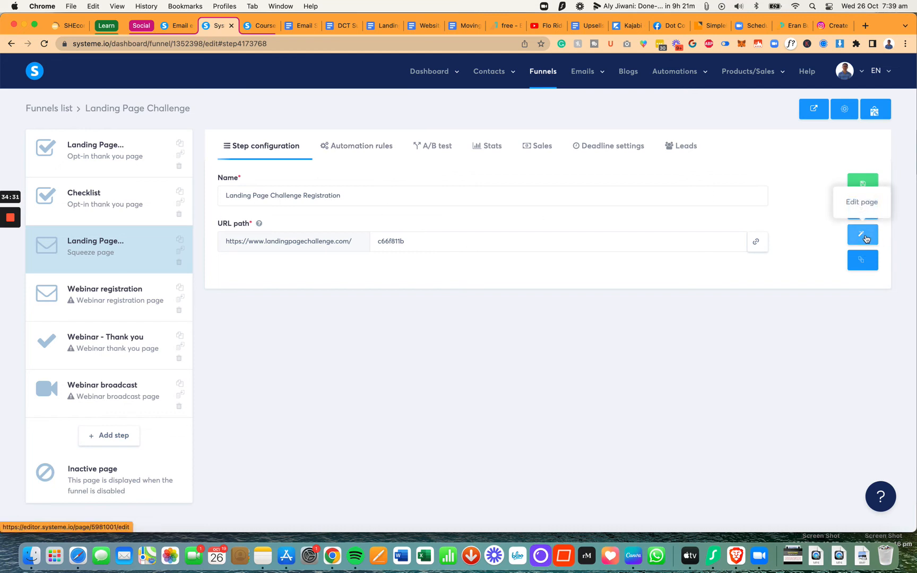
Step: Examine the squeeze page's automation rules and the step configurations of the Landing Page Challenge and Checklist thank you pages
mouse_move(12, 224)
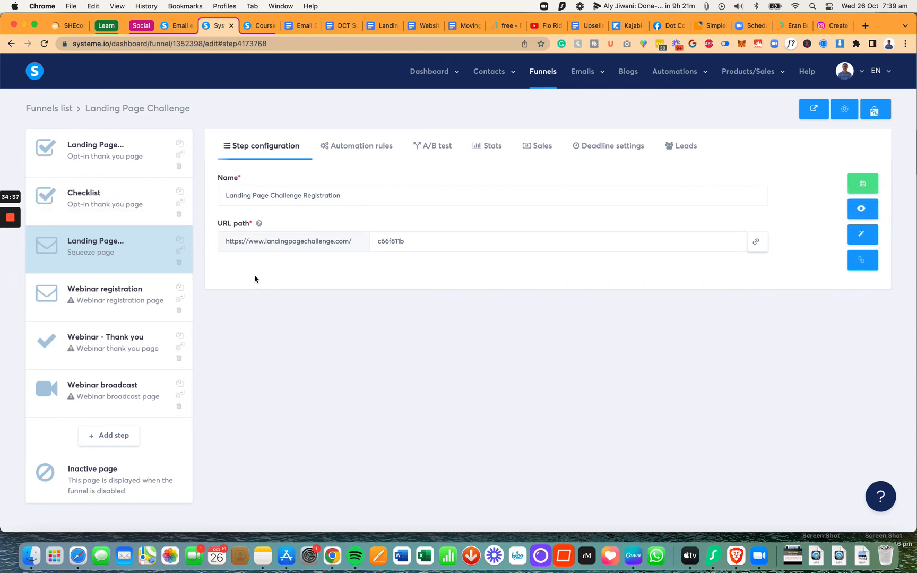
click(360, 154)
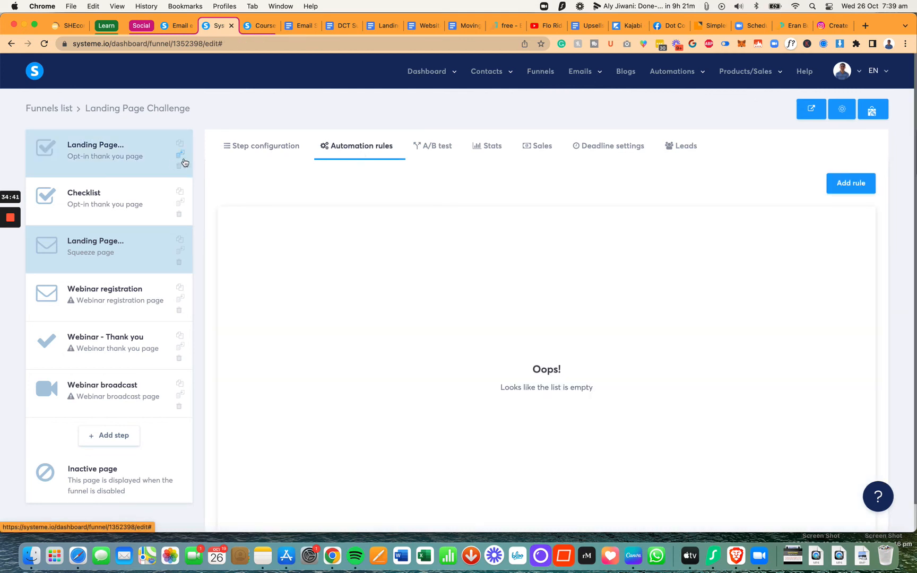
click(276, 145)
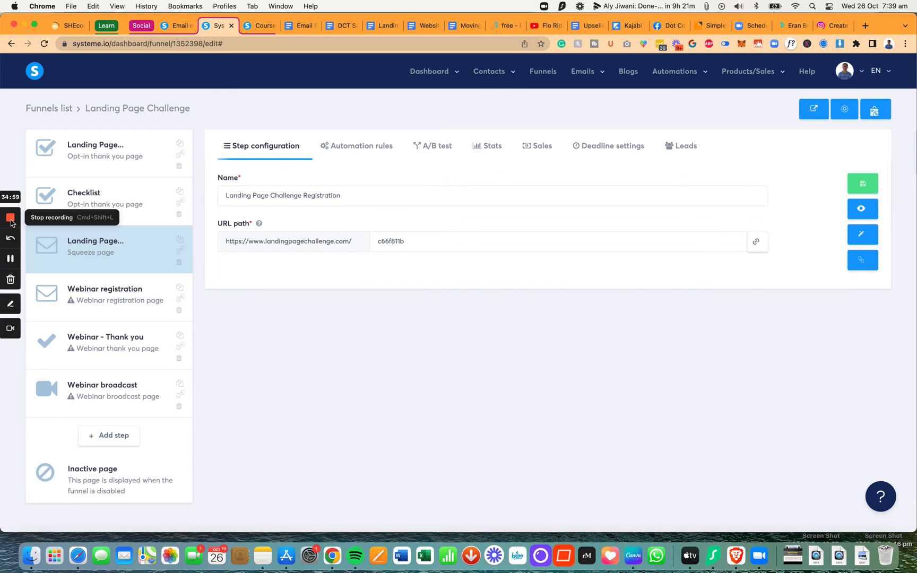
click(108, 165)
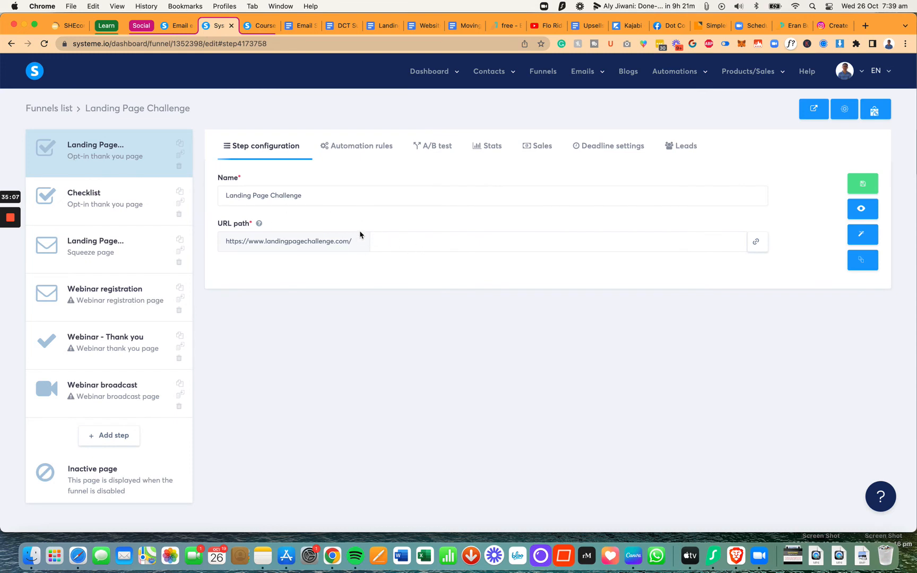
click(90, 200)
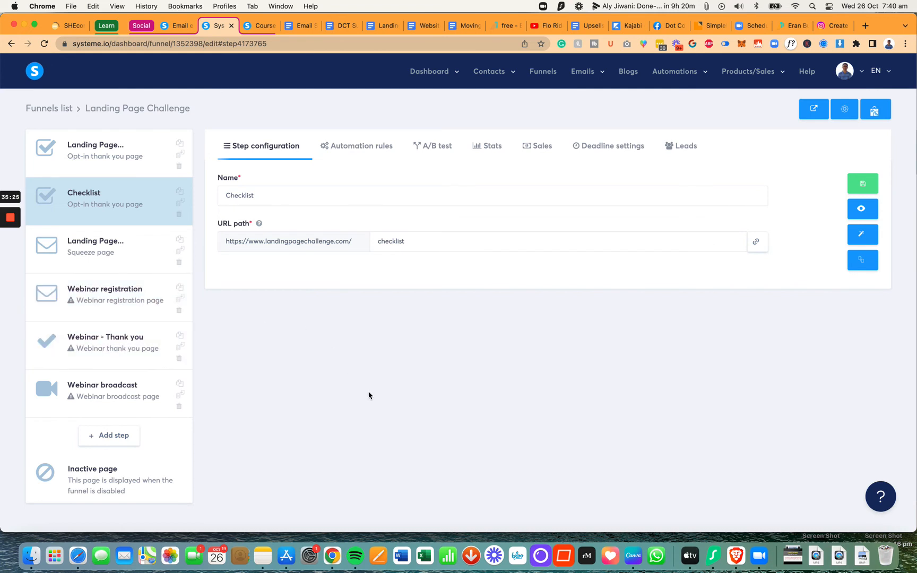
Step: Switch to the Loom page of the Landing Page Challenge Welcome video to view it, and return to the funnel
key(super+grave)
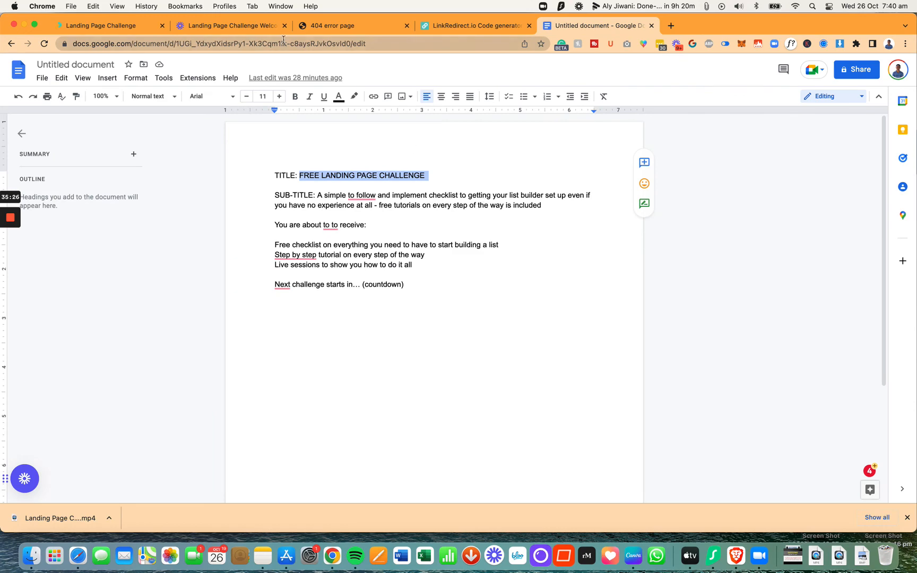
click(201, 26)
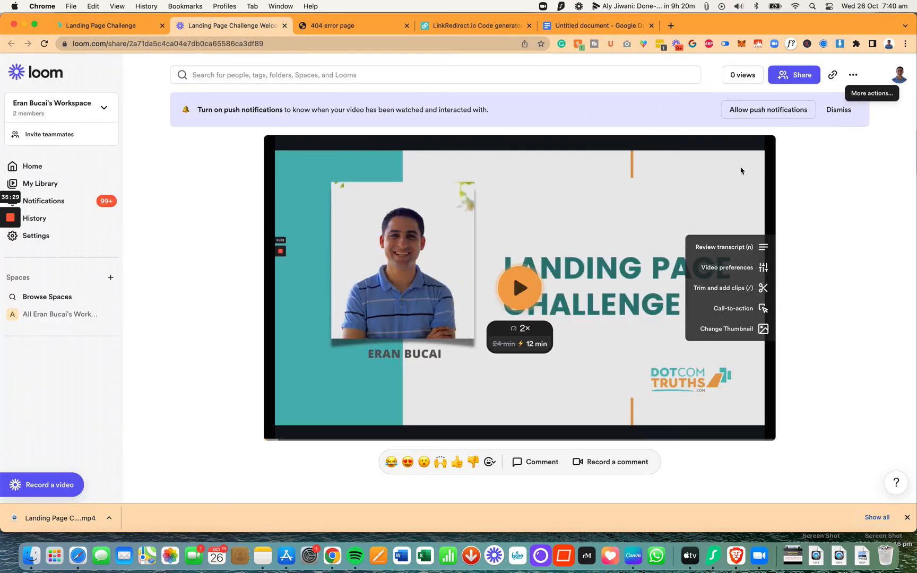
key(super+grave)
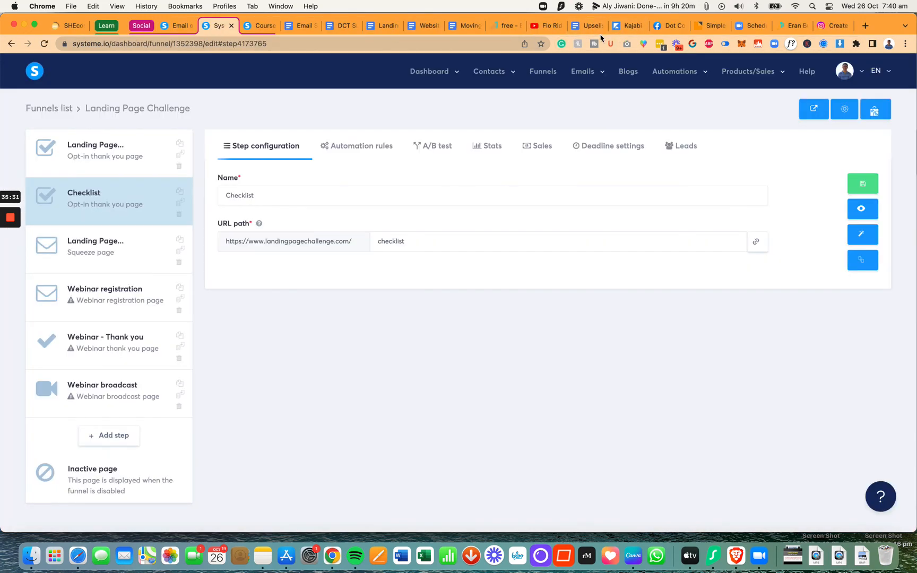
Step: Switch to YouTube Studio, upload Landing Page Challenge Welcome.mp4 from the Downloads folder, and continue past the video details
key(super+grave)
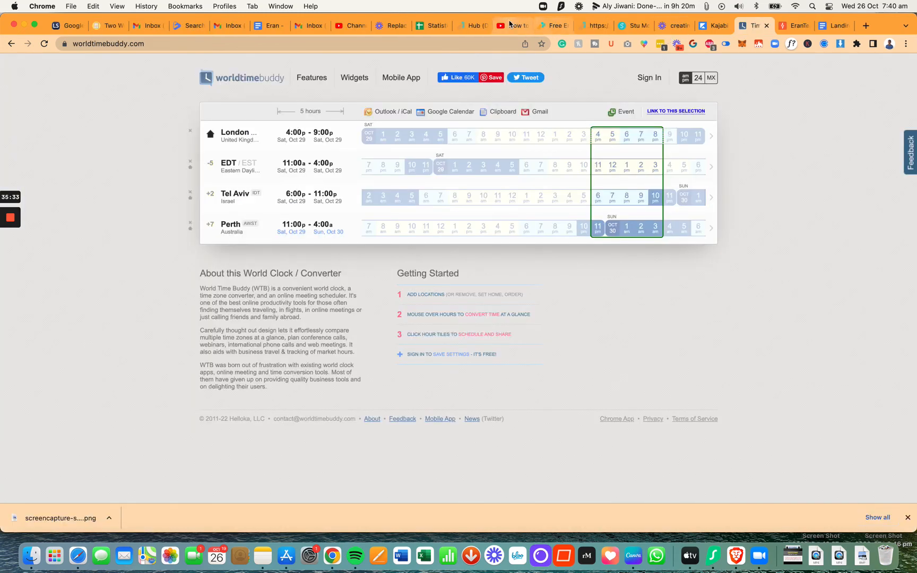
click(352, 25)
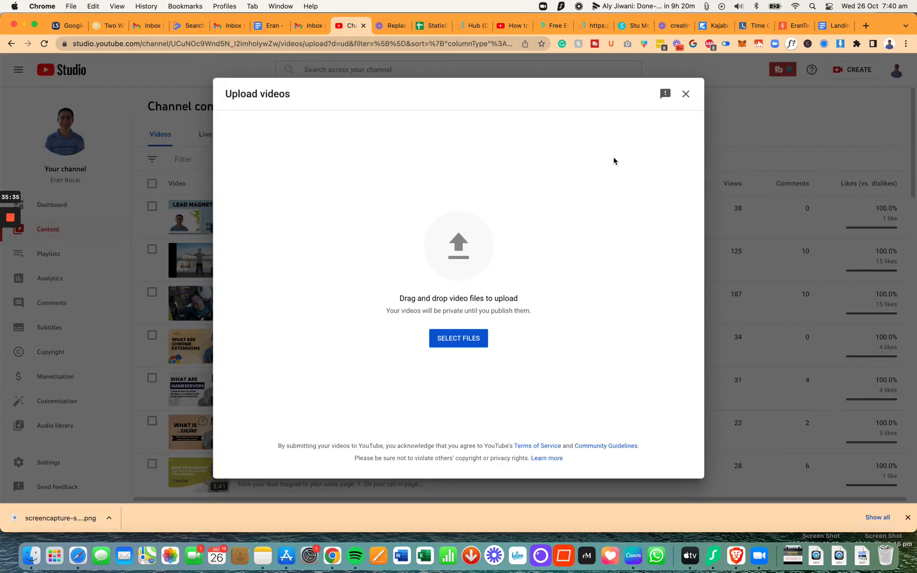
click(448, 342)
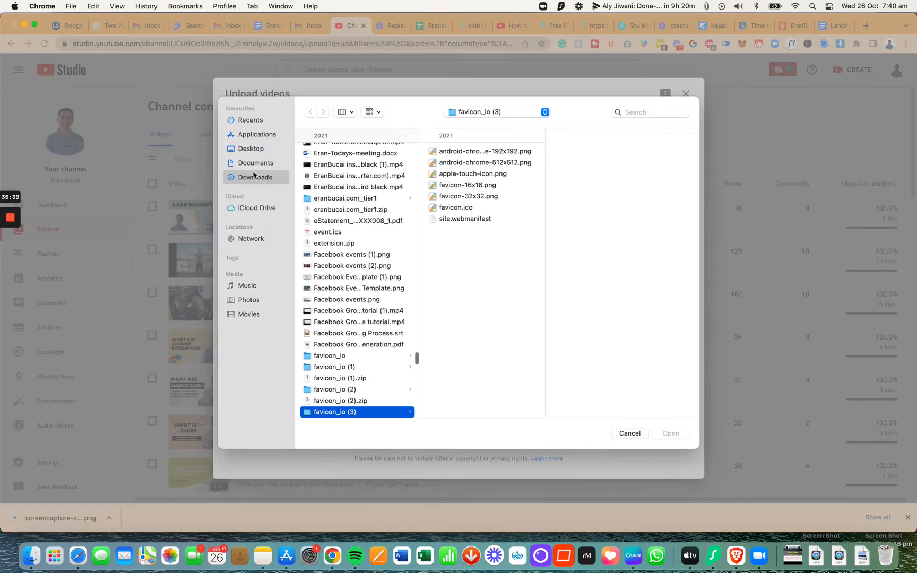
click(254, 176)
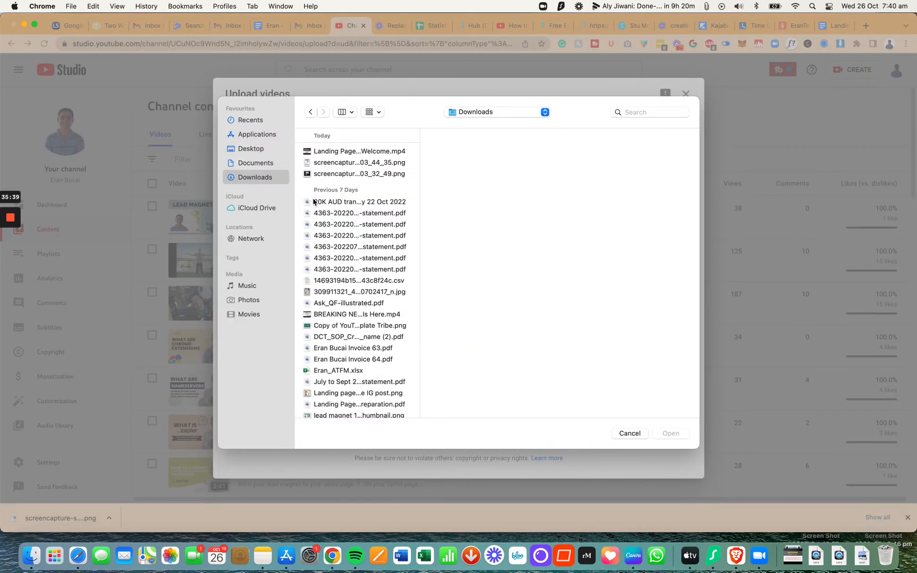
click(350, 152)
click(670, 432)
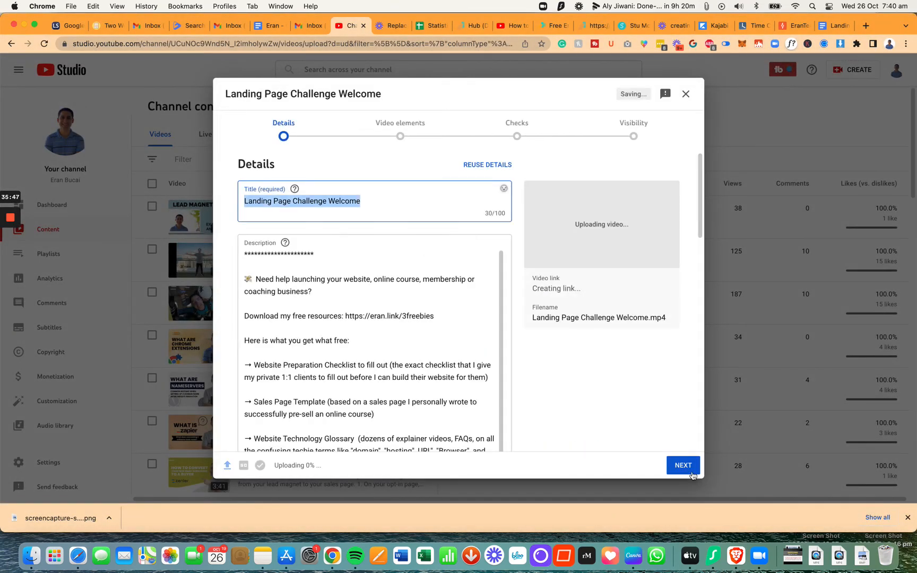
click(683, 465)
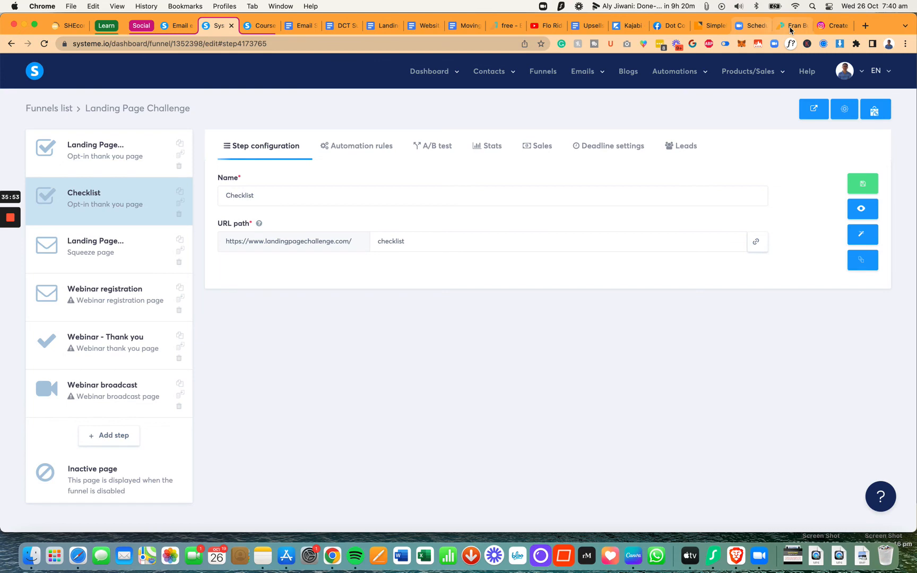
Step: Copy the web address of the Landing Page Challenge checkout offer page and return to the funnel
key(super+grave)
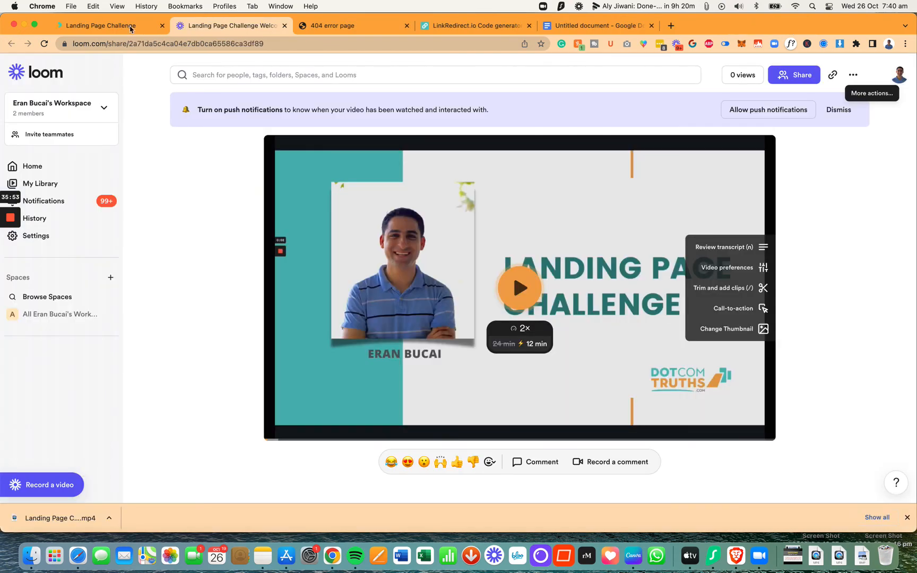
click(131, 29)
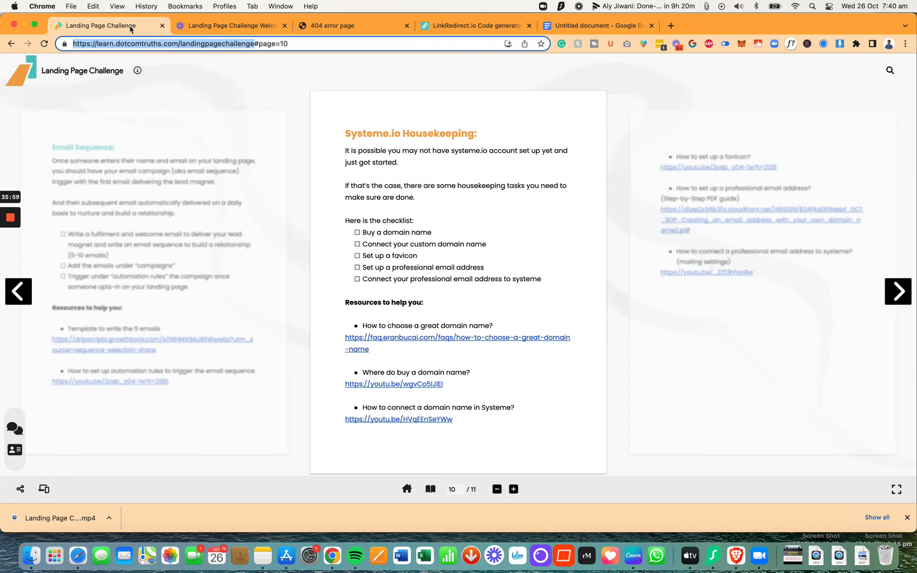
key(super+grave)
click(793, 27)
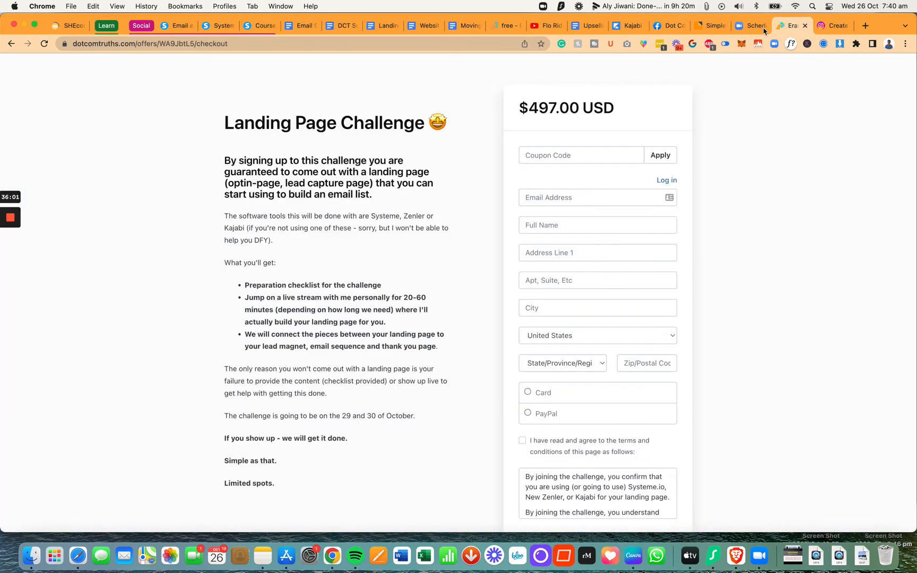
click(299, 46)
key(super+c)
key(super+grave)
key(super+grave)
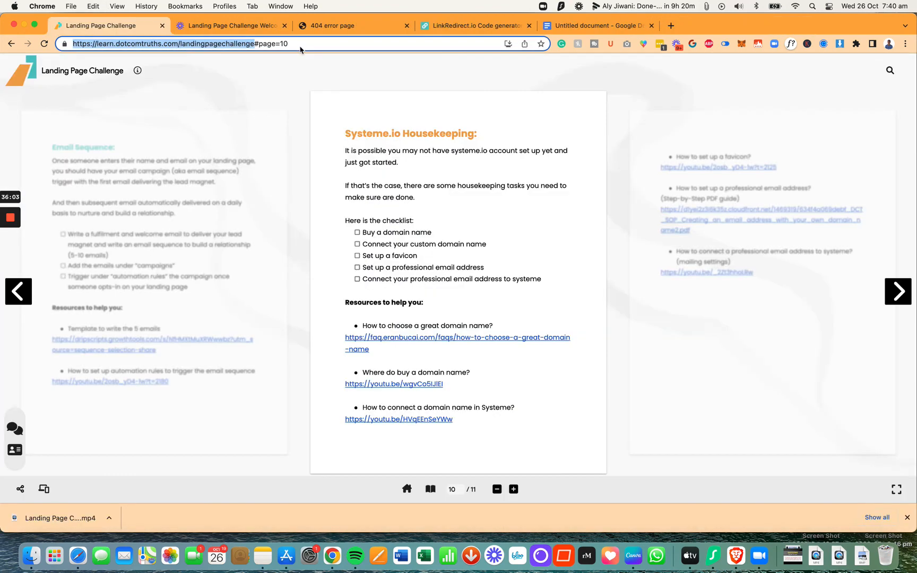
key(super+grave)
key(super+grave)
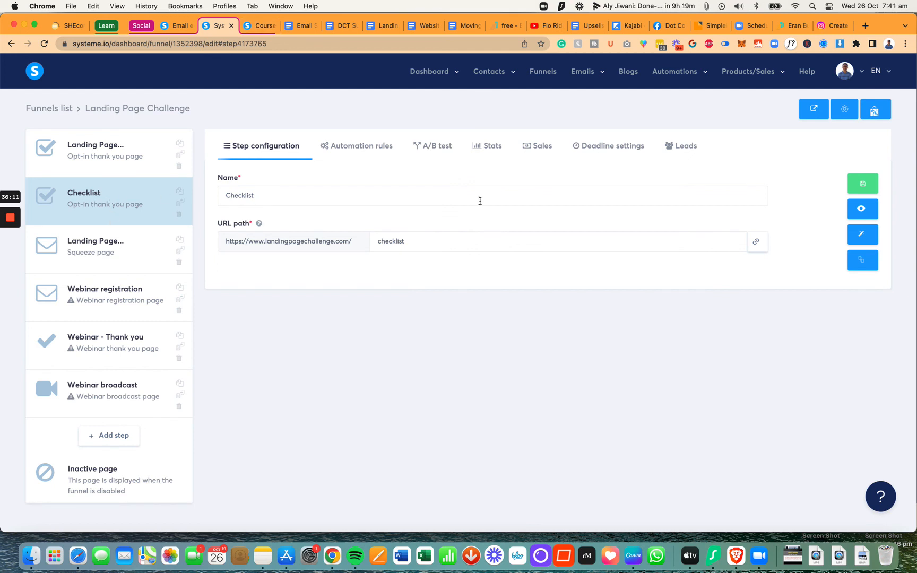
Step: Duplicate the Checklist funnel step, name the copy Checkout, set its URL path to buy, and save
click(180, 192)
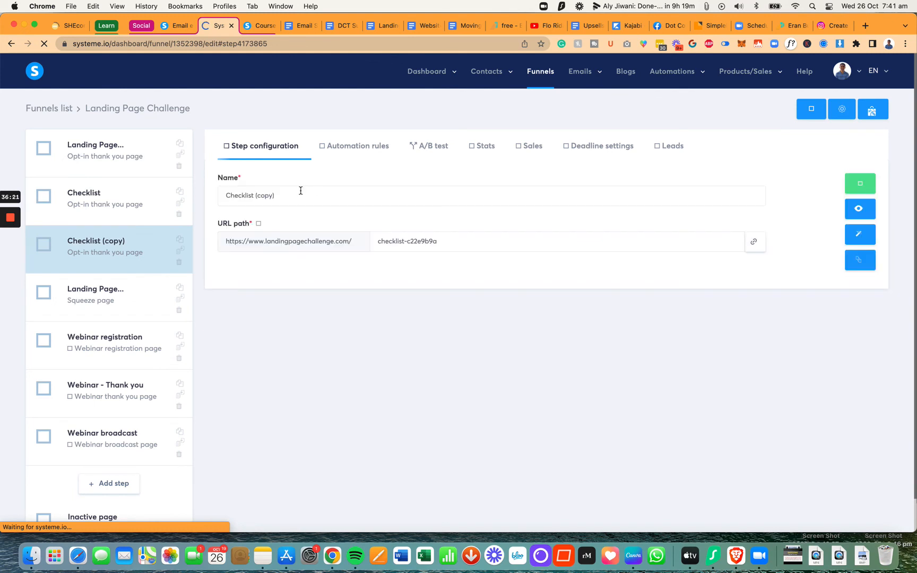
triple_click(293, 197)
text(Checkout)
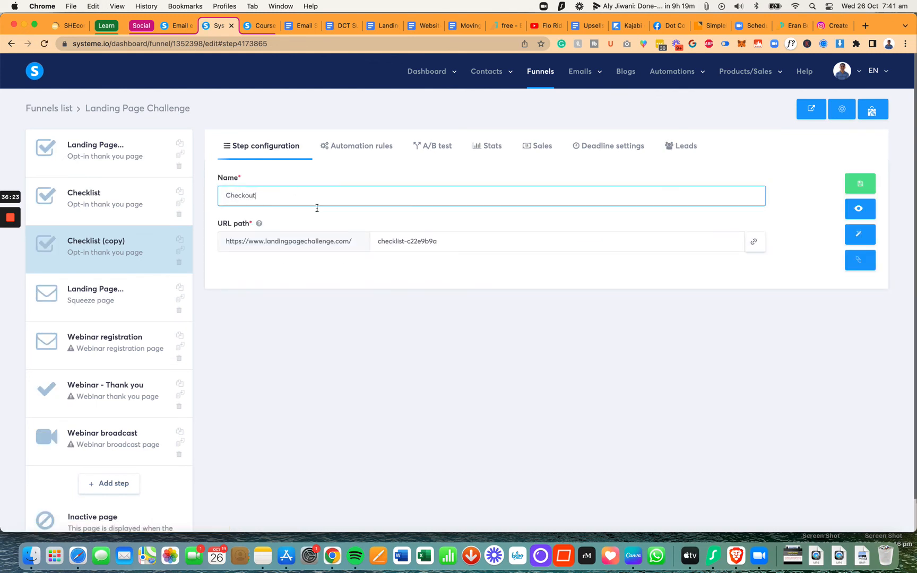
triple_click(468, 236)
text(buy)
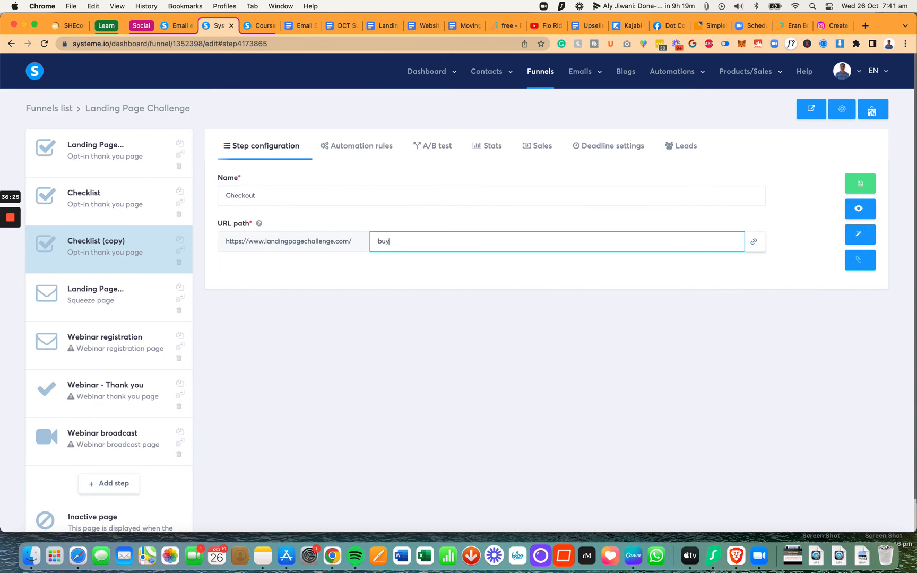
click(859, 184)
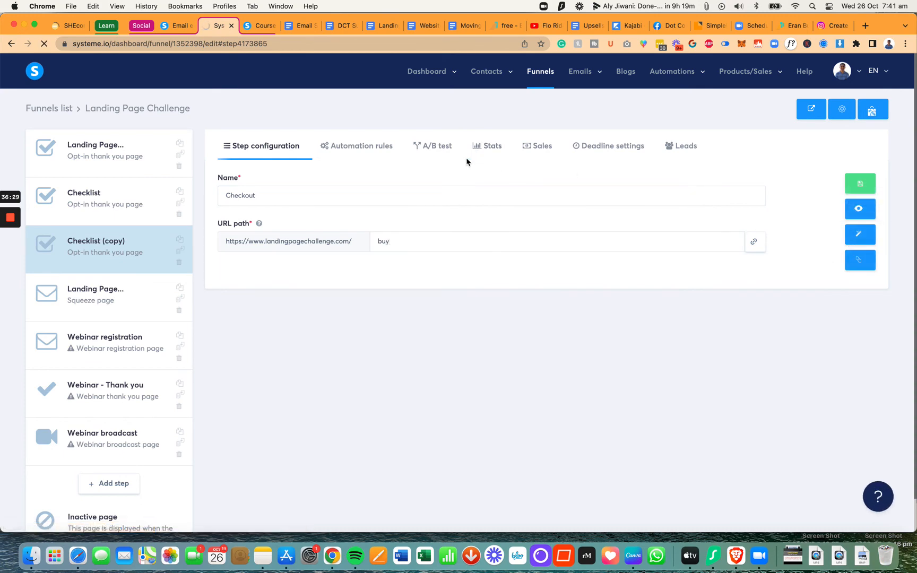
key(super+grave)
key(super+grave)
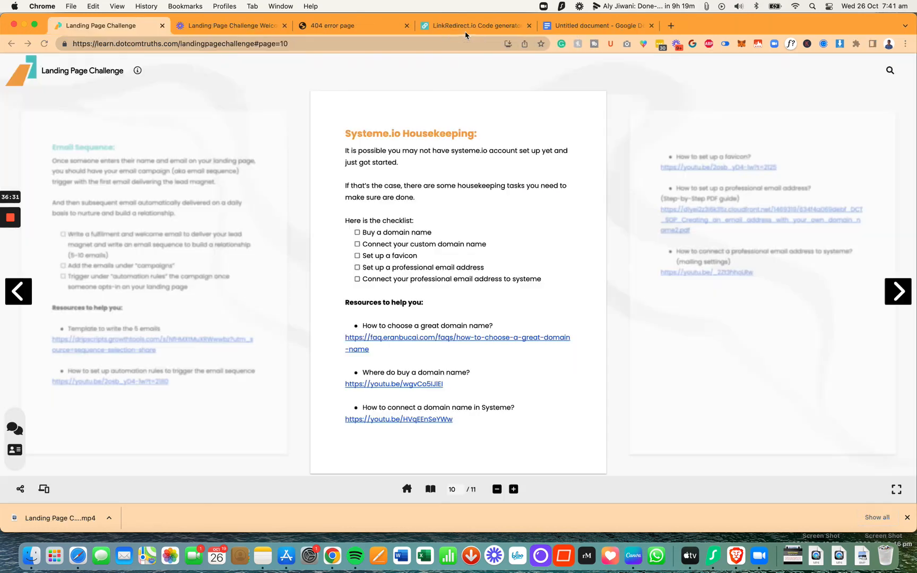
click(466, 28)
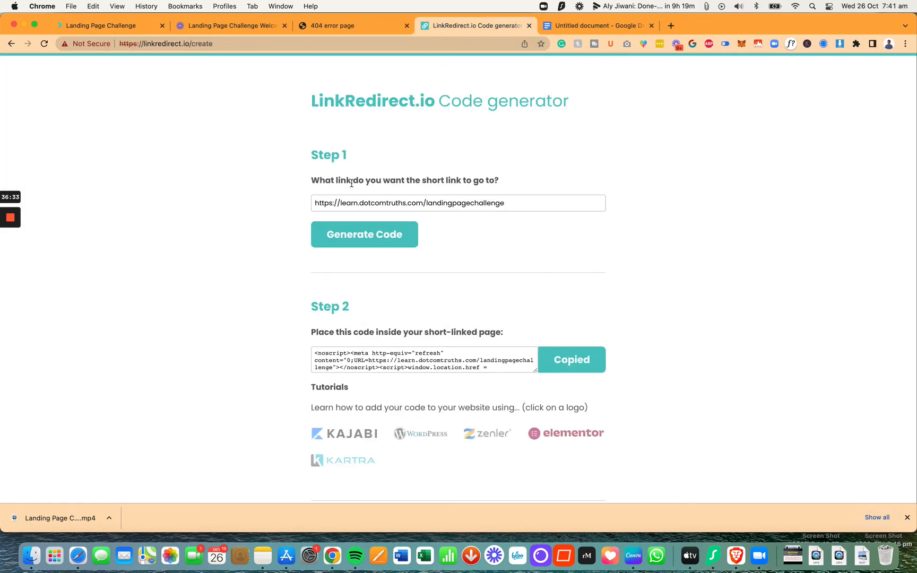
click(404, 203)
key(super+a)
key(super+v)
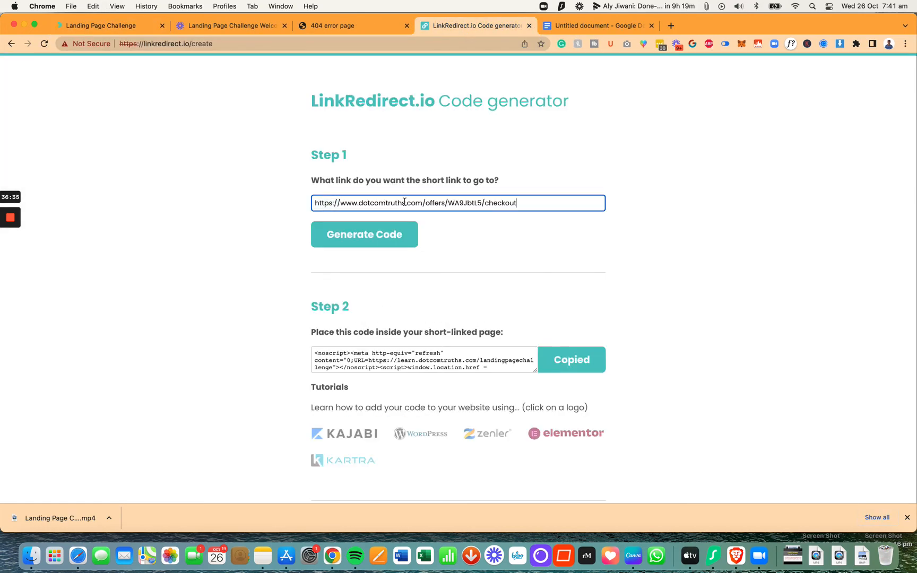
click(395, 236)
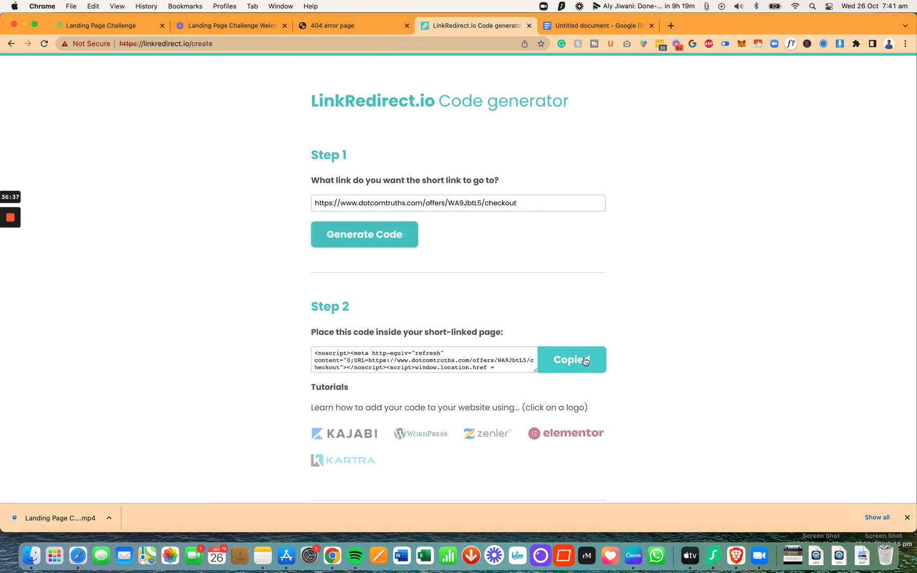
Step: Switch to YouTube Studio, proceed through the remaining upload stages, and save the welcome video as Unlisted
key(super+grave)
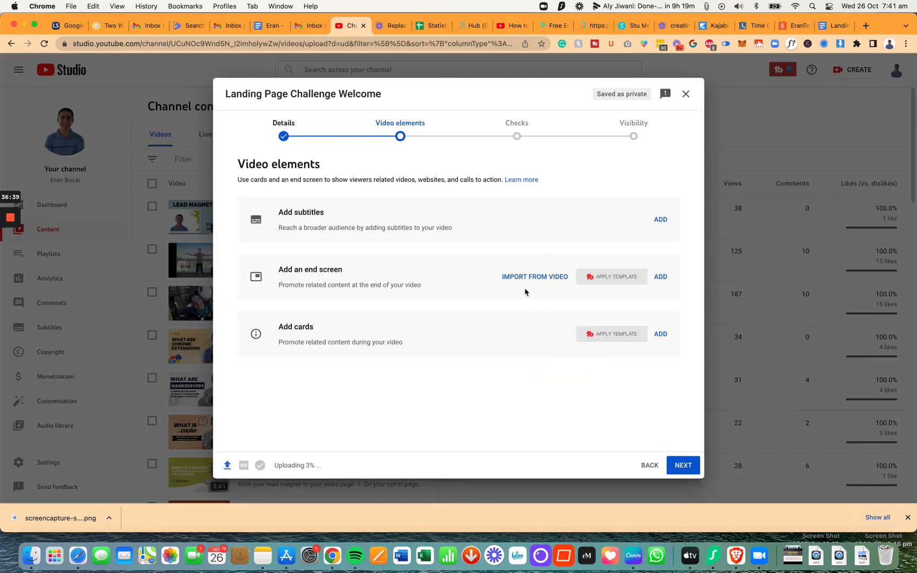
click(683, 466)
click(683, 465)
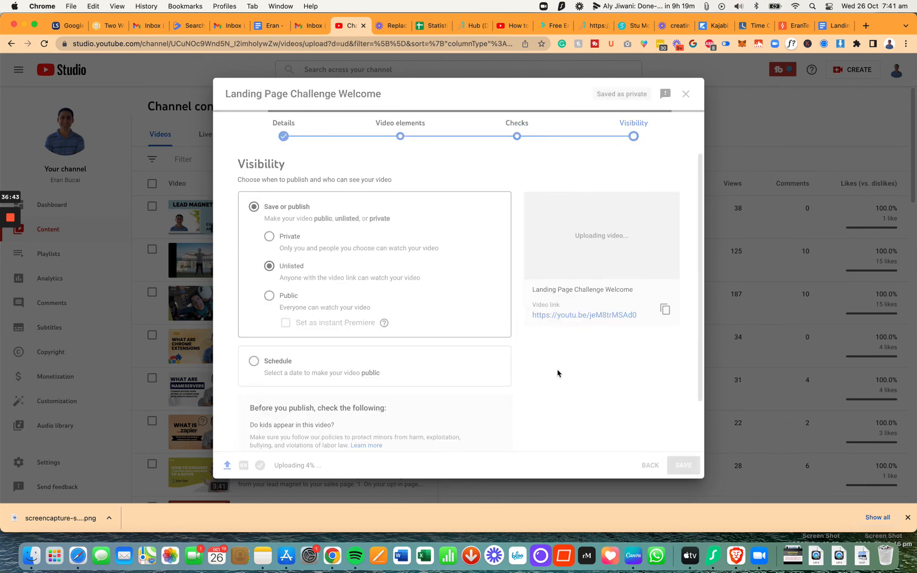
Step: Return to the copied step's page editor, replace its raw HTML with the checkout redirect code, save the page, and exit
key(super+grave)
key(super+grave)
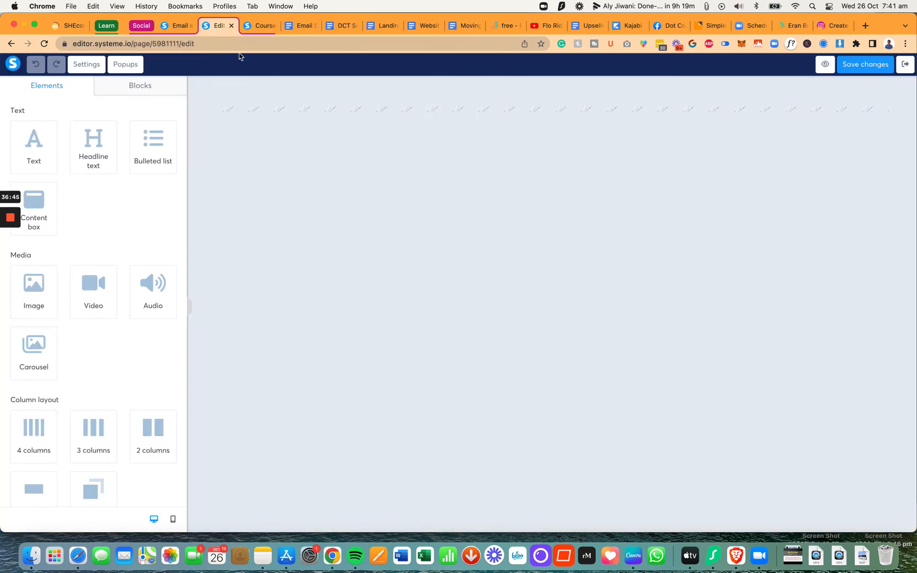
click(308, 107)
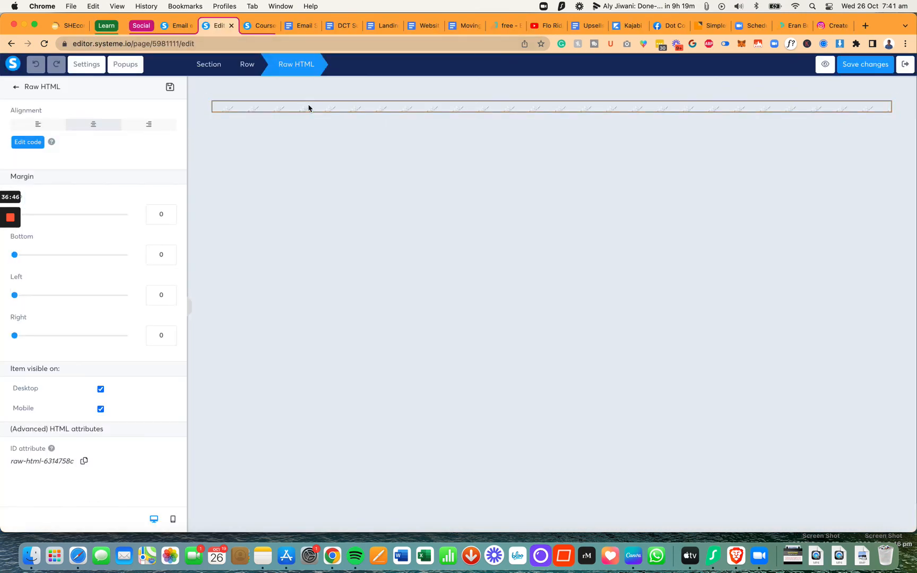
click(31, 143)
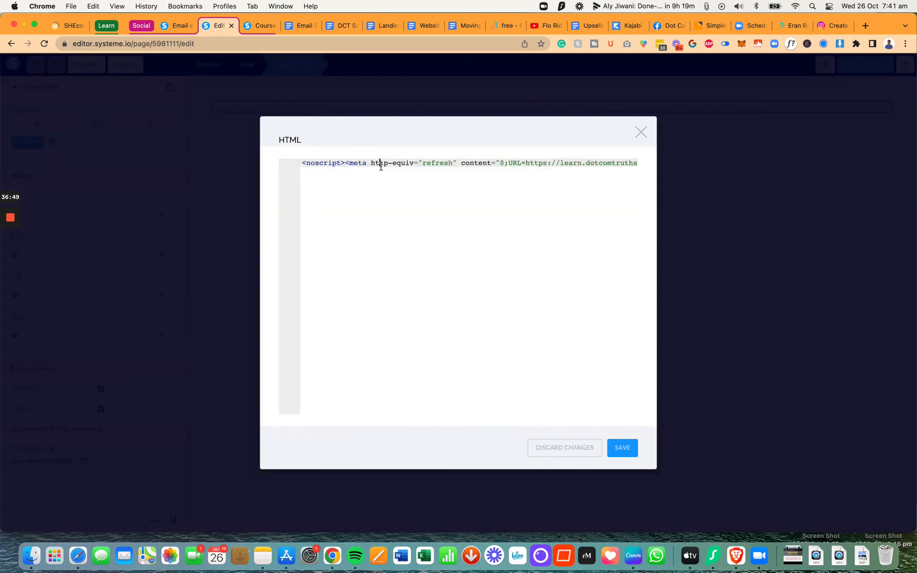
scroll(380, 165, right, 10)
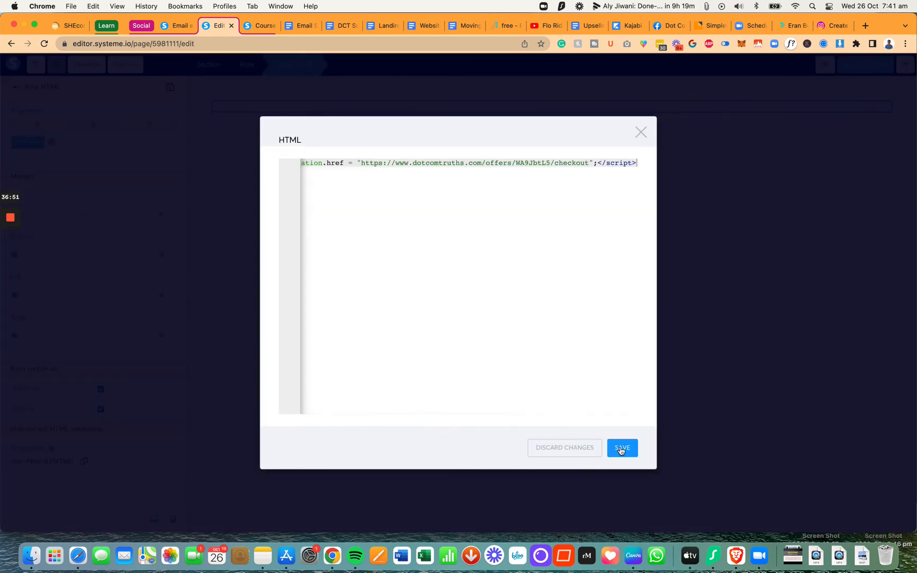
click(621, 449)
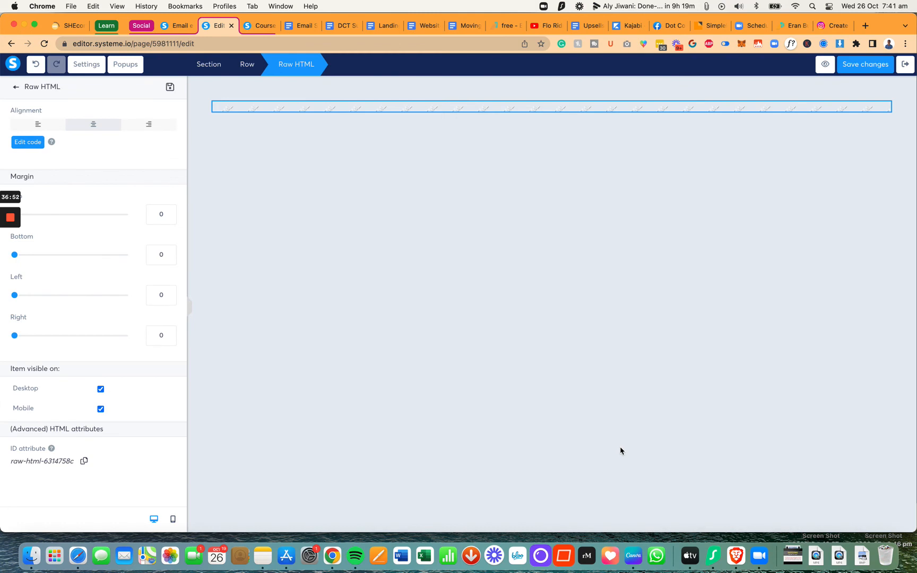
click(858, 70)
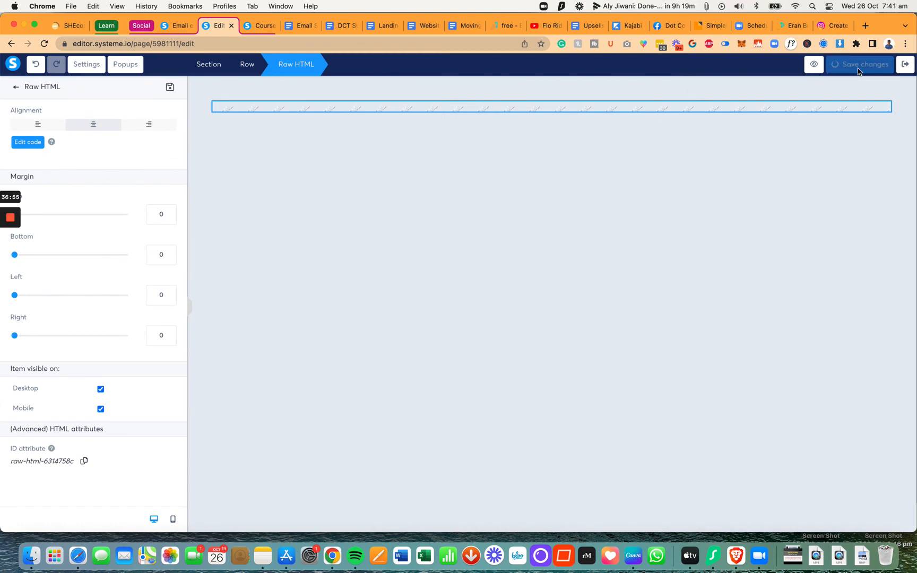
click(907, 70)
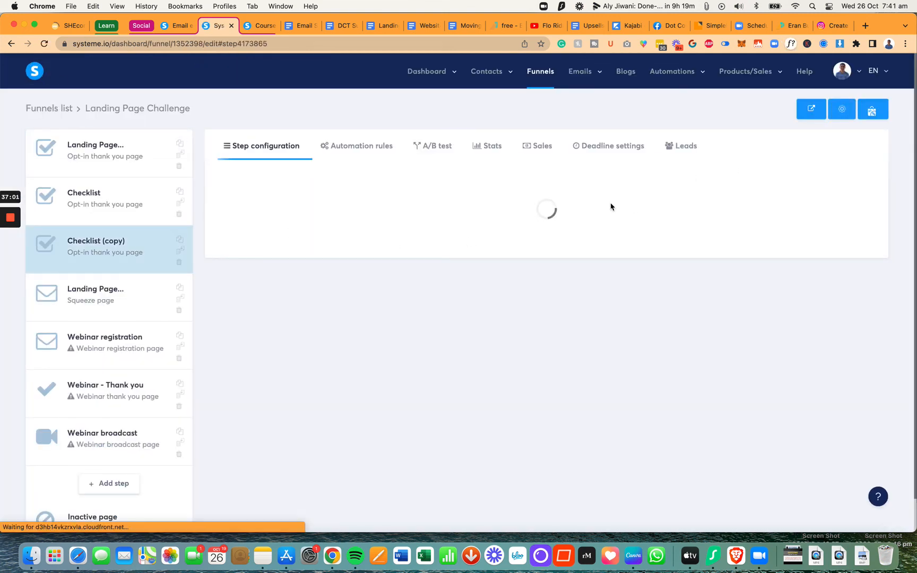
Step: Rename the copied Checklist step Checkout, set its URL path to checkout, and save the step configuration
triple_click(332, 197)
text(Checkout)
triple_click(447, 242)
text(checkout)
click(862, 185)
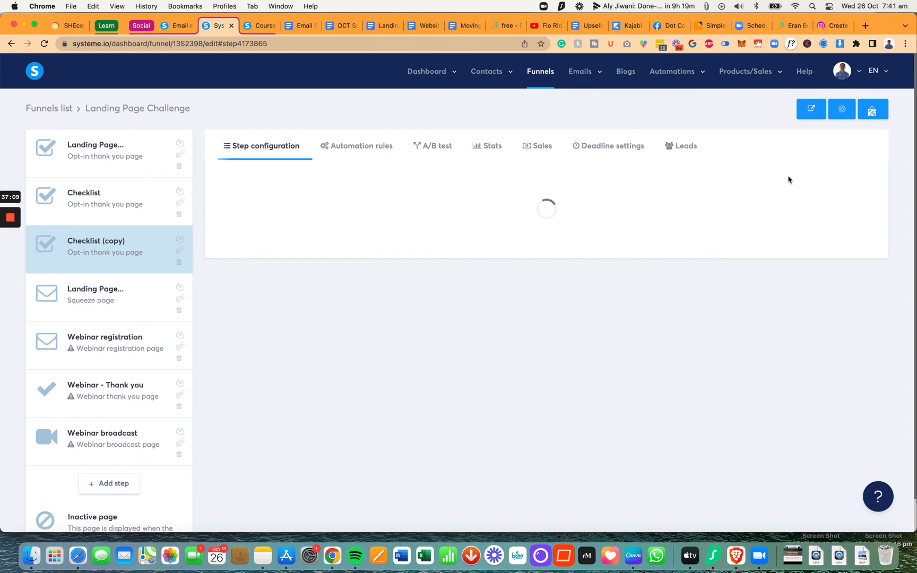
Step: Open the Checkout page for editing, change its page title to Checkout, save the changes, and exit the editor
click(864, 236)
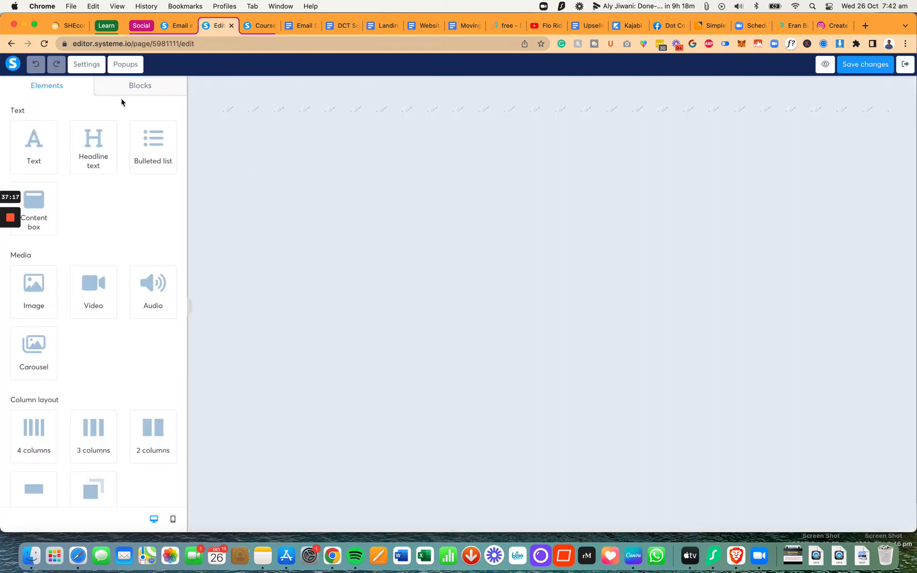
click(87, 64)
scroll(112, 304, down, 8)
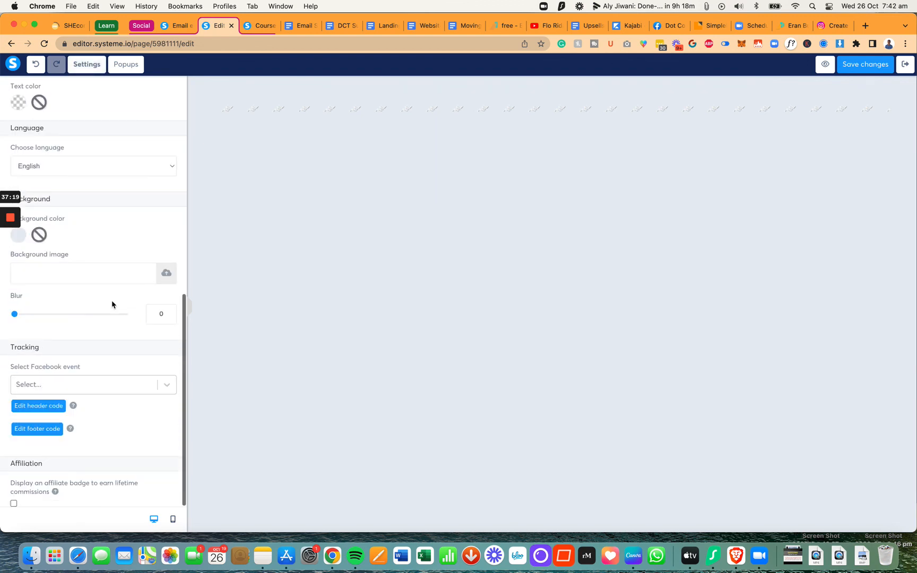
scroll(112, 305, up, 5)
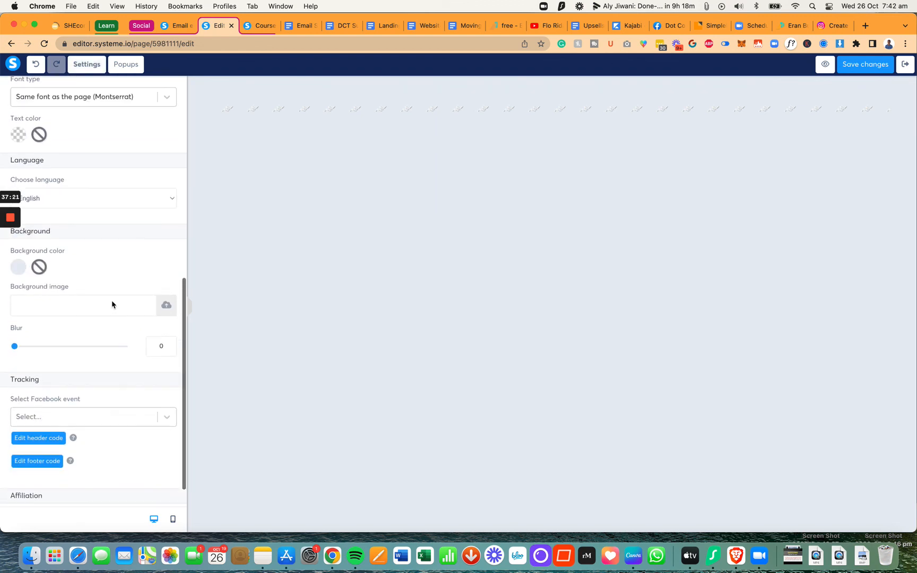
scroll(112, 304, up, 5)
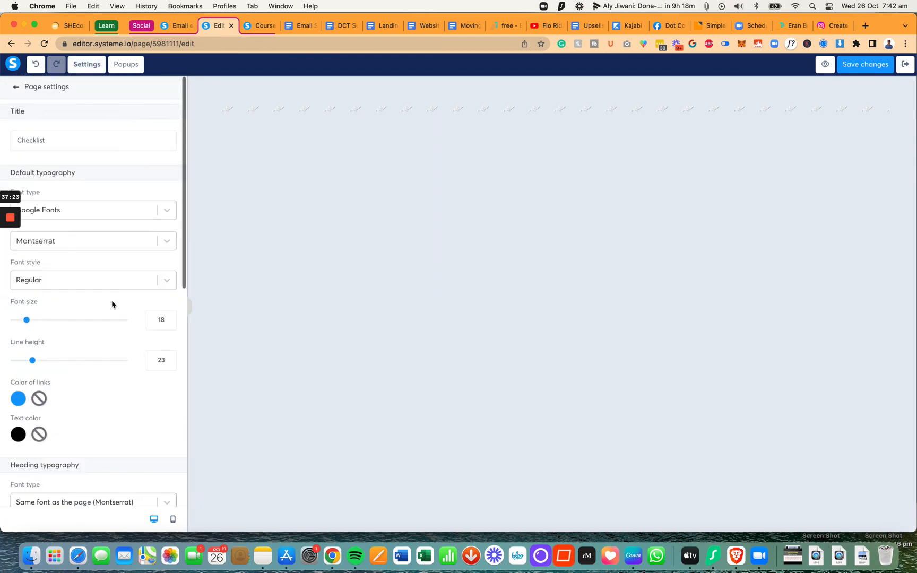
scroll(112, 305, down, 10)
scroll(112, 304, up, 3)
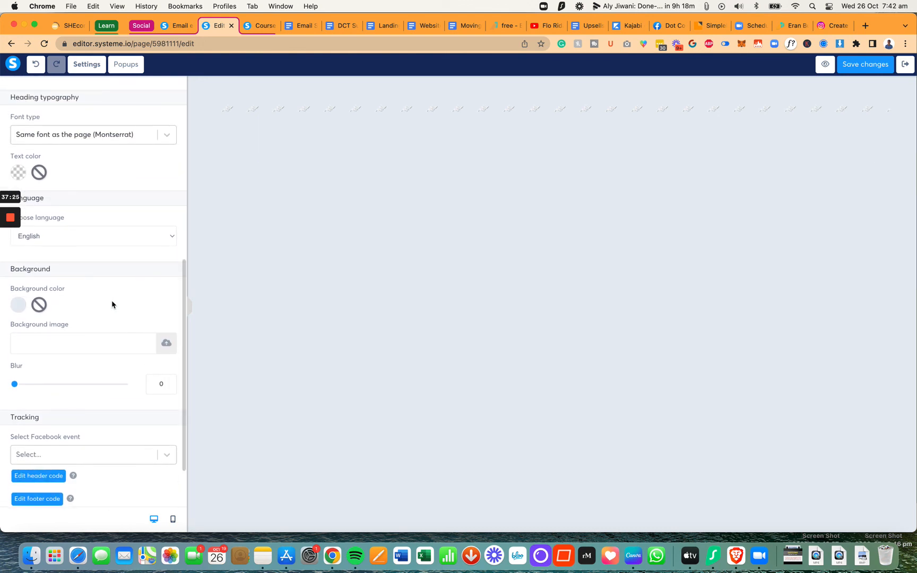
scroll(111, 305, down, 2)
scroll(112, 304, up, 8)
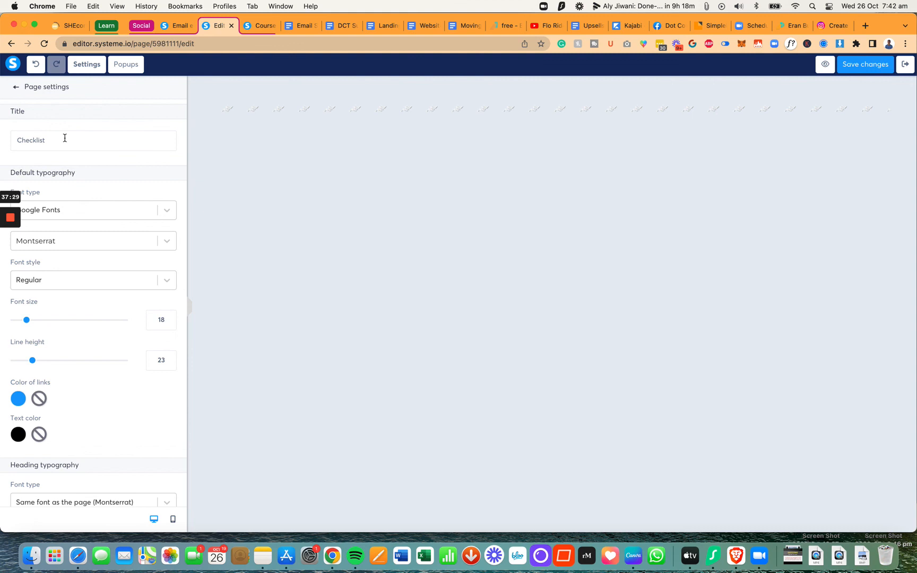
scroll(162, 268, down, 3)
scroll(162, 269, up, 3)
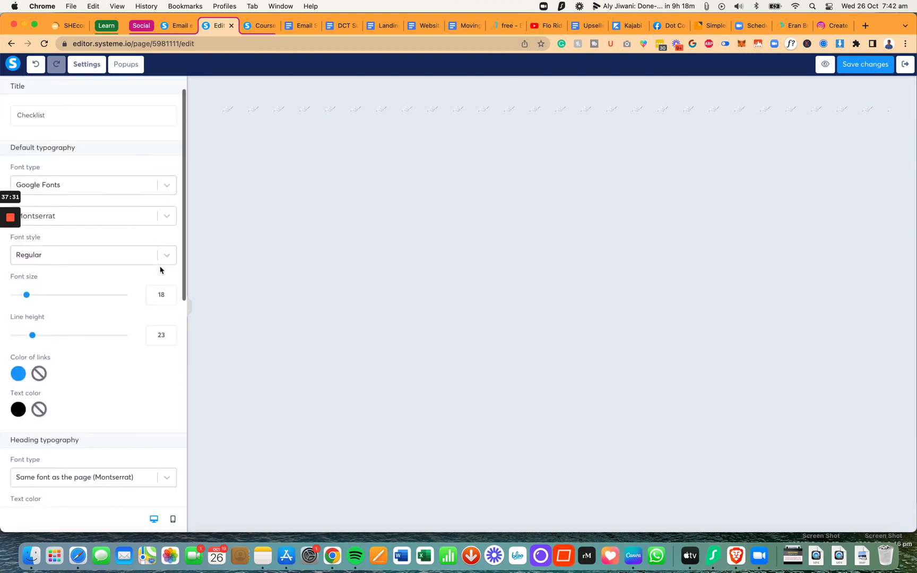
double_click(82, 139)
text(Che)
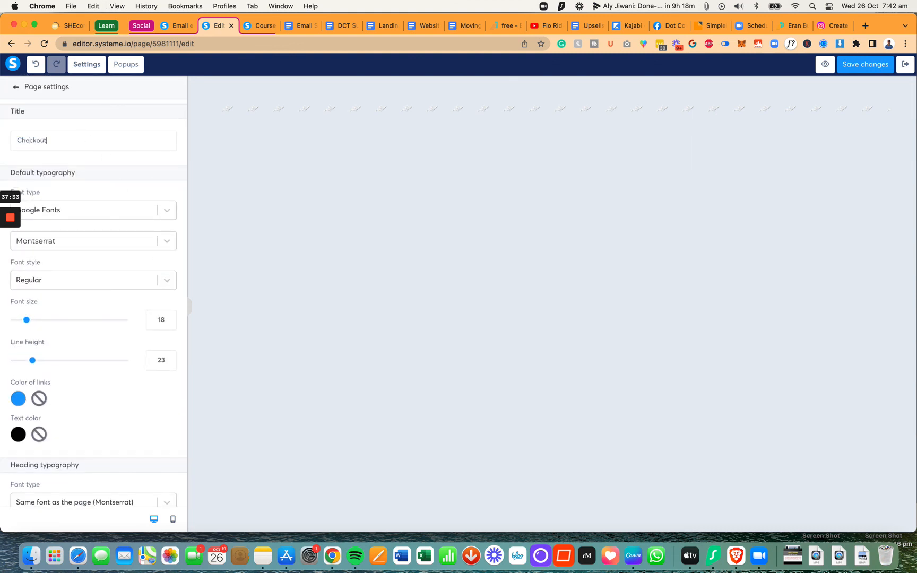
click(856, 73)
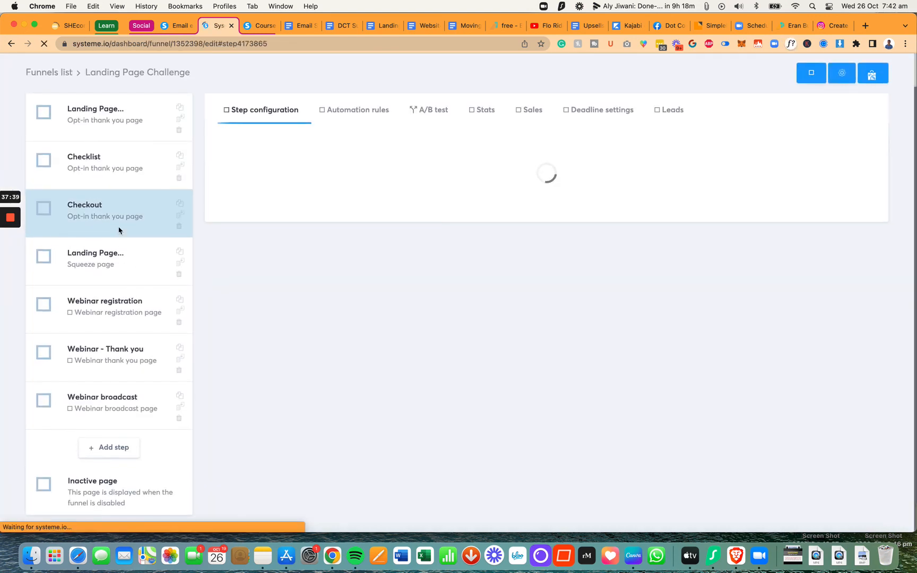
Step: Open the Landing Page Challenge thank-you step's page editor and display the tracking options in its page settings
click(108, 178)
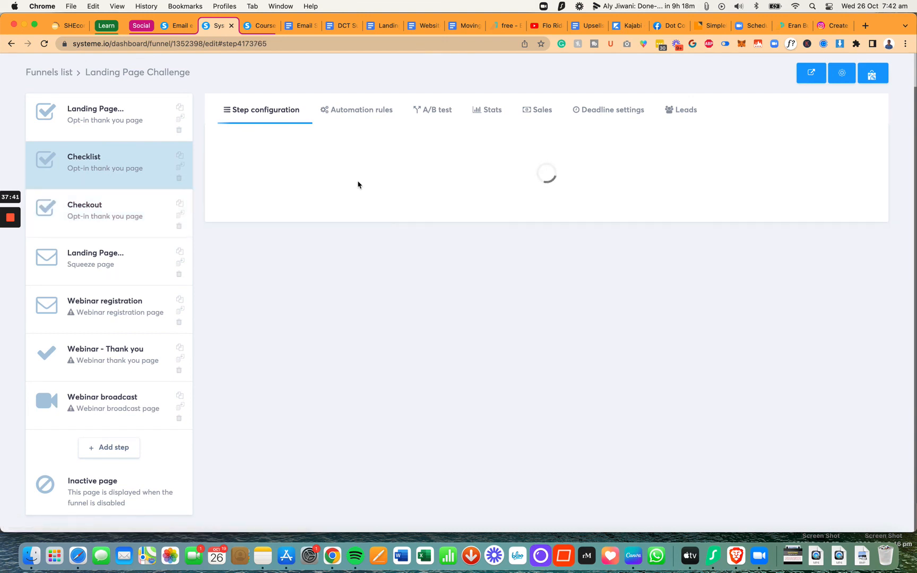
click(82, 127)
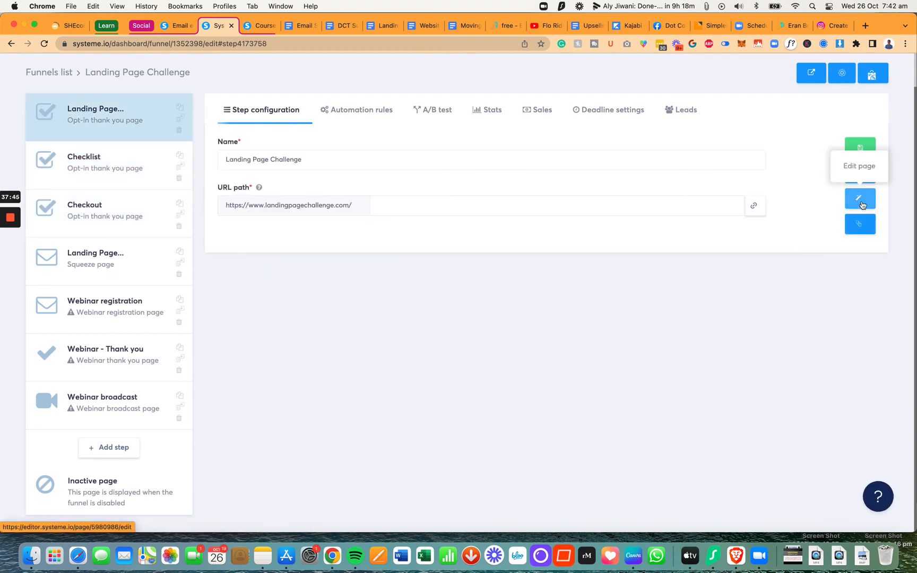
click(862, 205)
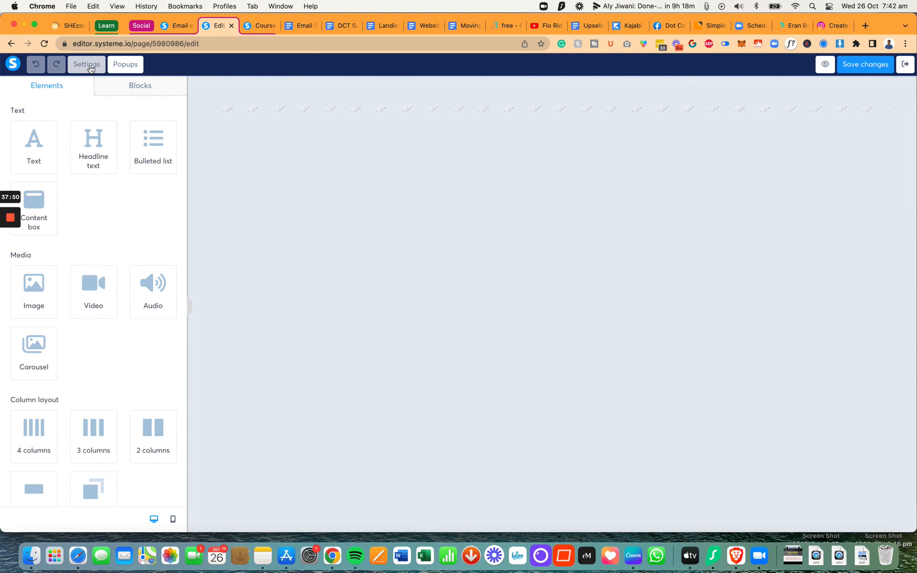
click(87, 64)
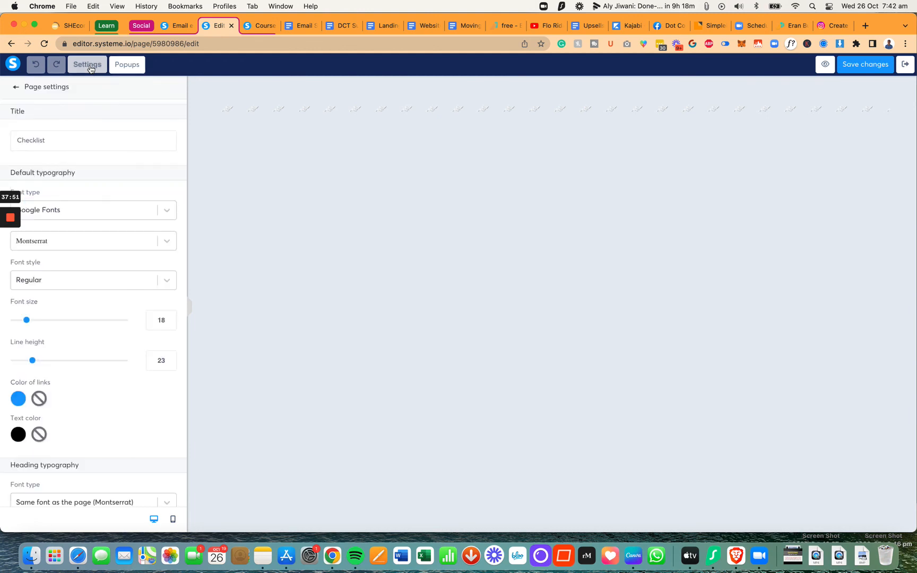
scroll(132, 296, down, 4)
scroll(131, 296, down, 5)
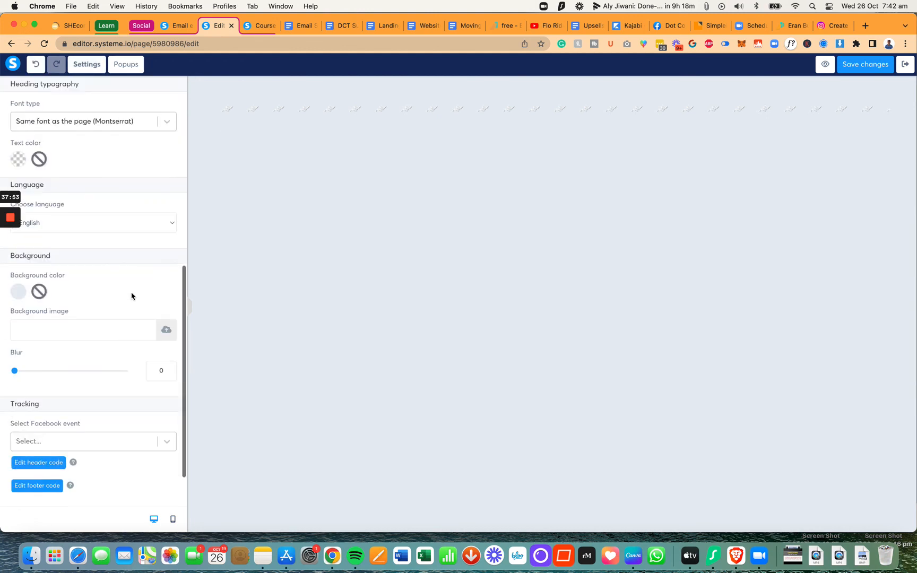
scroll(131, 296, up, 4)
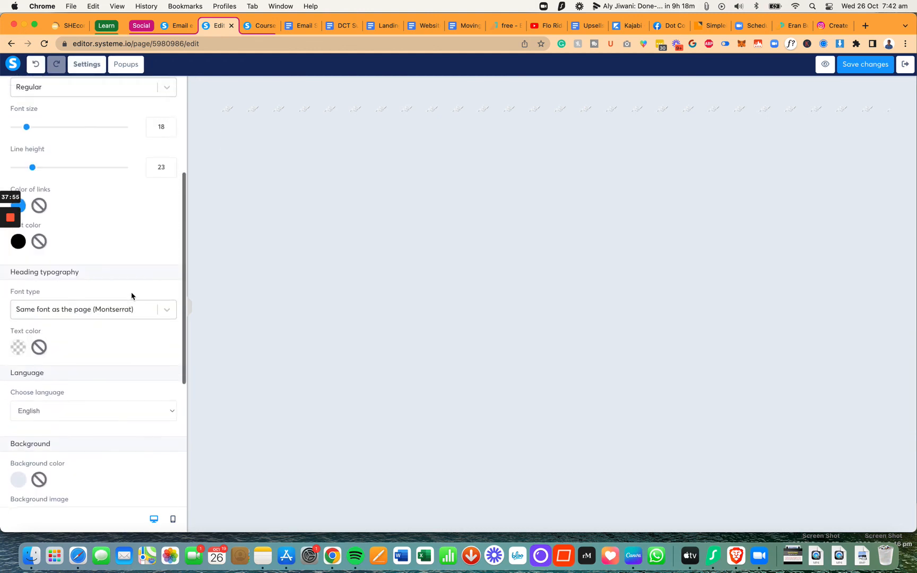
scroll(131, 296, down, 5)
click(905, 64)
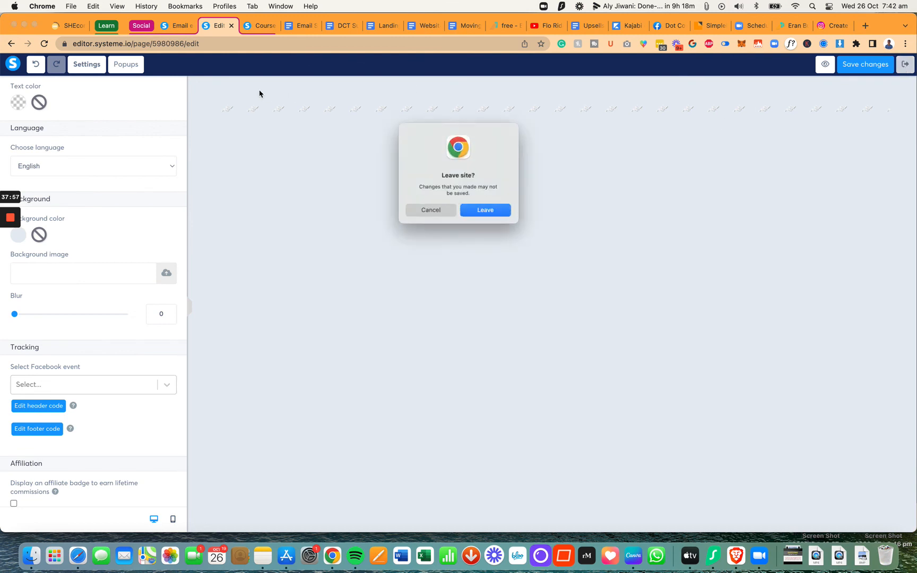
click(415, 213)
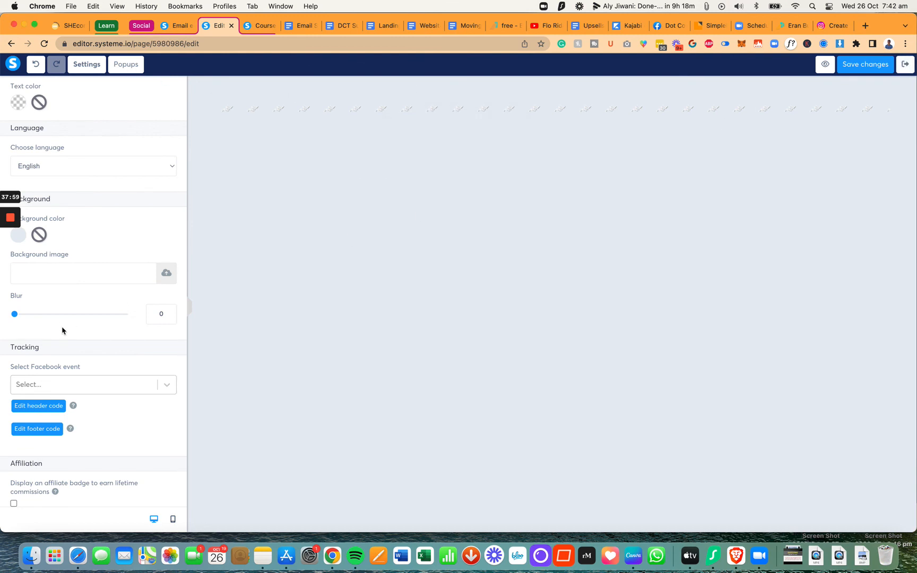
Step: Set the page's Facebook event to View content, save the changes, and exit the editor
click(89, 388)
click(86, 411)
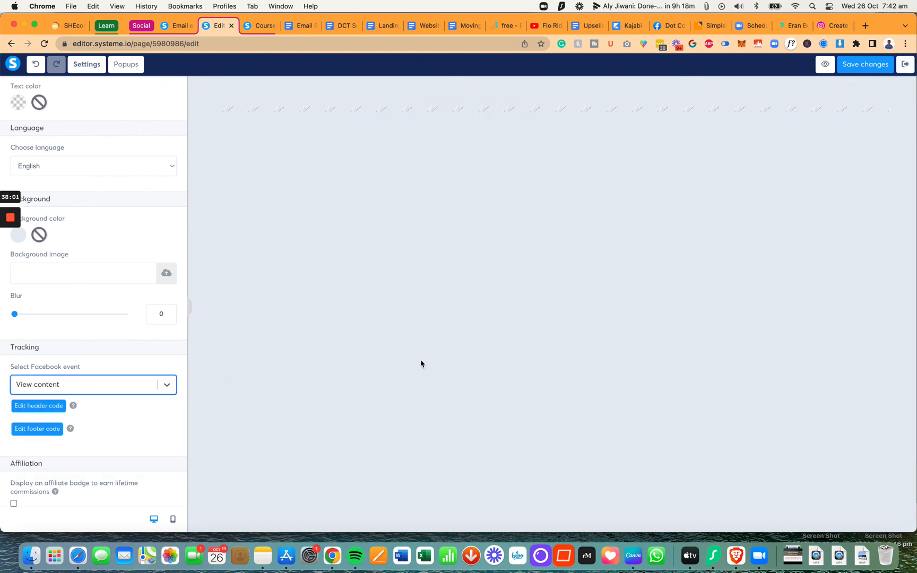
click(868, 64)
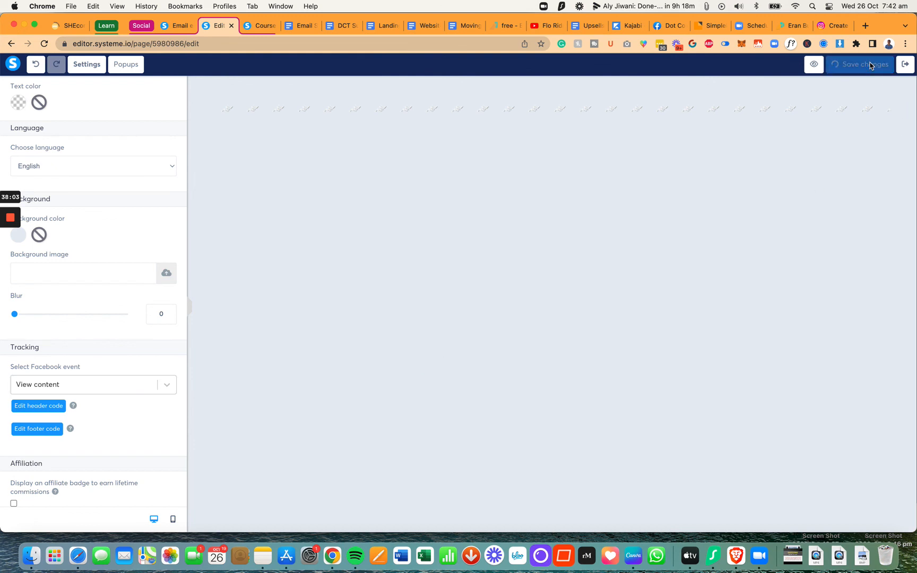
click(905, 67)
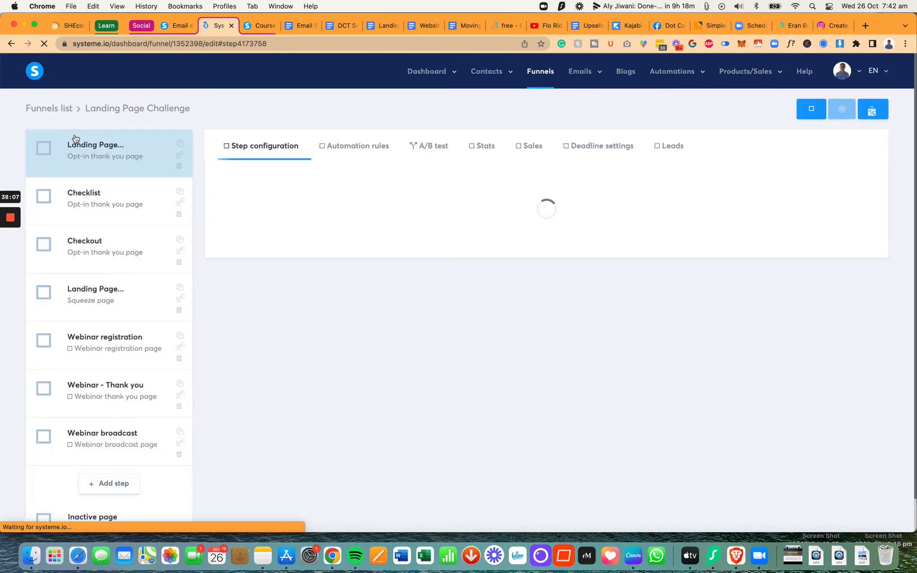
Step: Open the Landing Page Challenge Registration squeeze page for editing and display the SEO section of its page settings
click(107, 305)
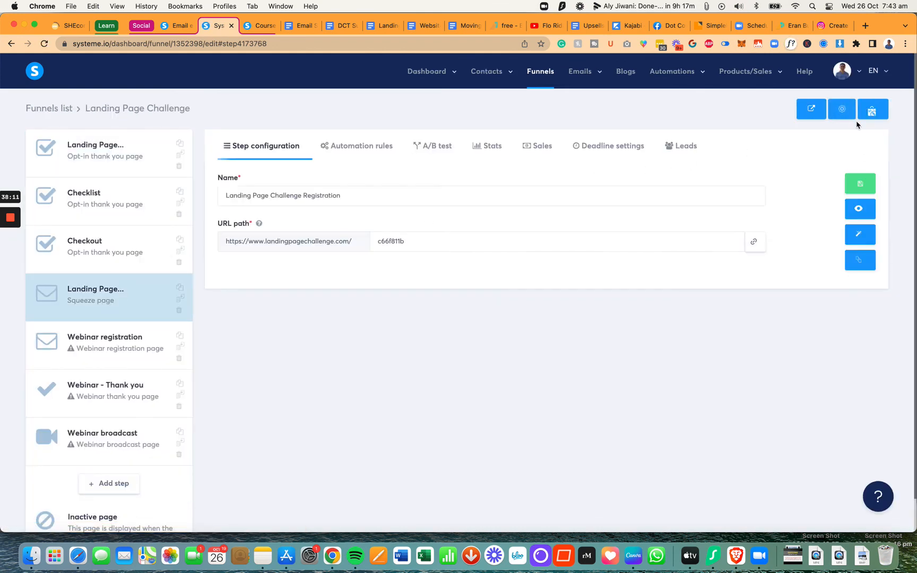
click(860, 234)
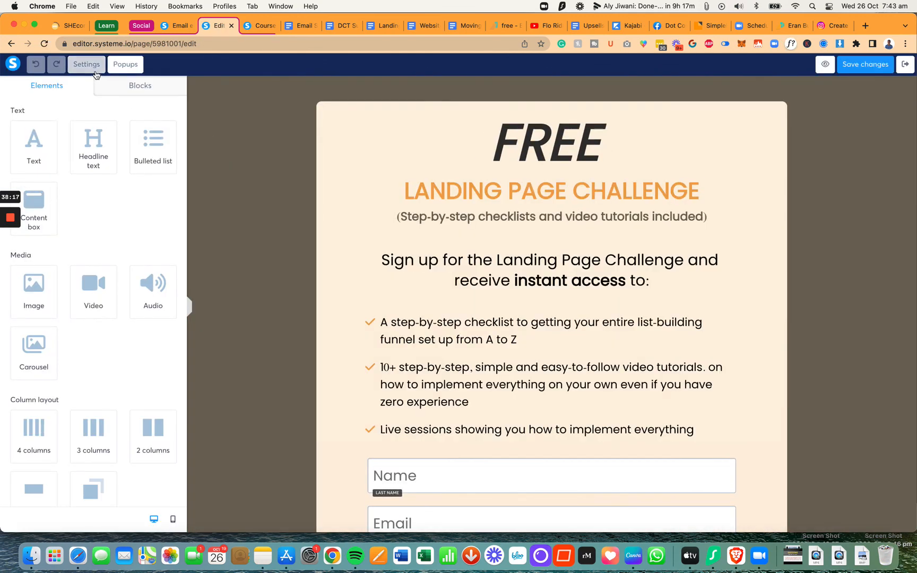
click(86, 65)
scroll(128, 275, down, 10)
scroll(129, 279, up, 4)
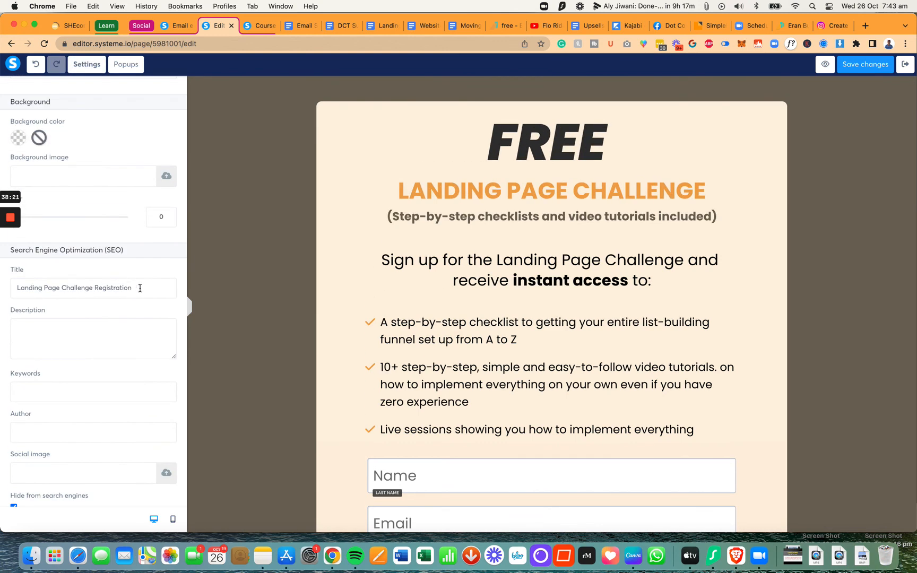
triple_click(140, 288)
key(super+c)
click(116, 328)
key(super+v)
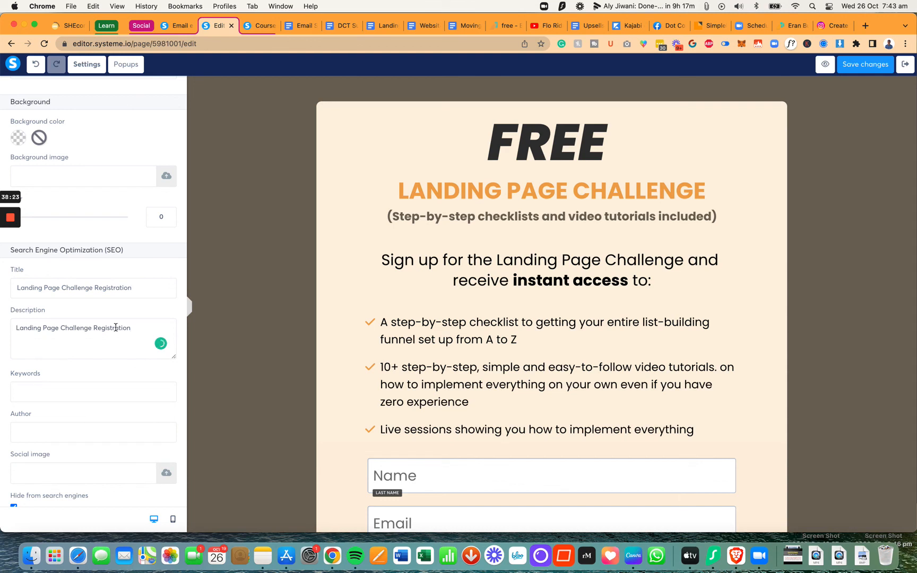
Step: Write the SEO description: who hosts the Landing Page Challenge, helping people DIY their list builder for free to start and grow their email list
key(super+a)
text(TH)
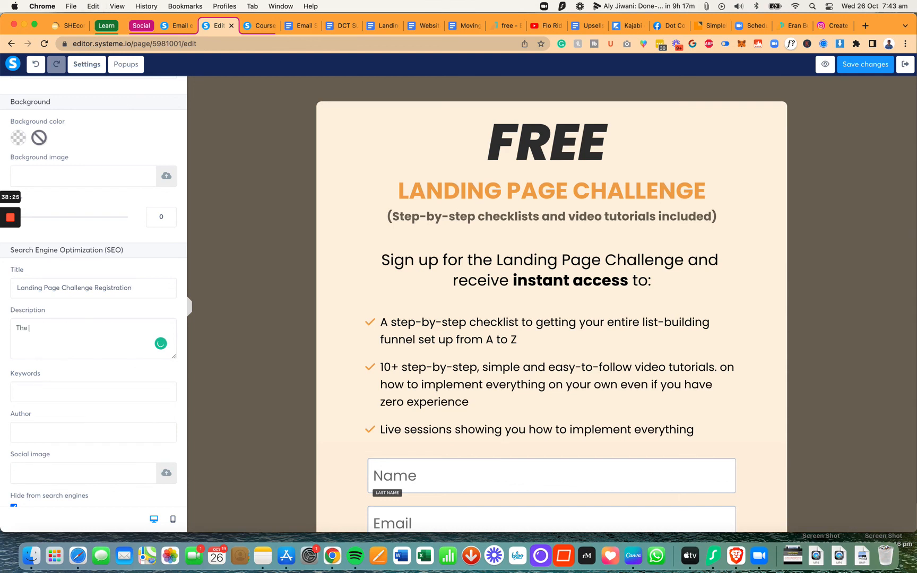
text(e Landing Page Challenge is hosted by Eran Bucai to help people to DIY for free)
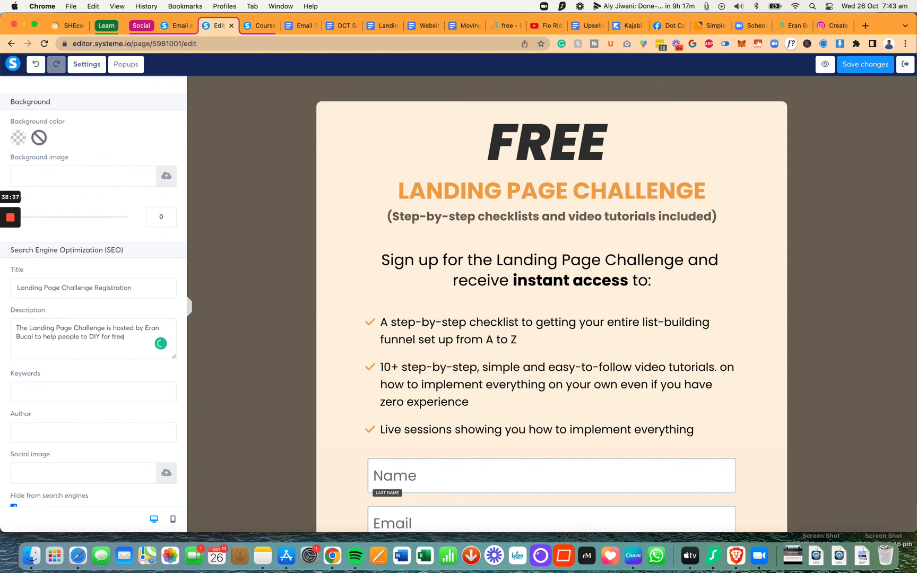
text( their list builder so t)
text(hey can start and grow their email list)
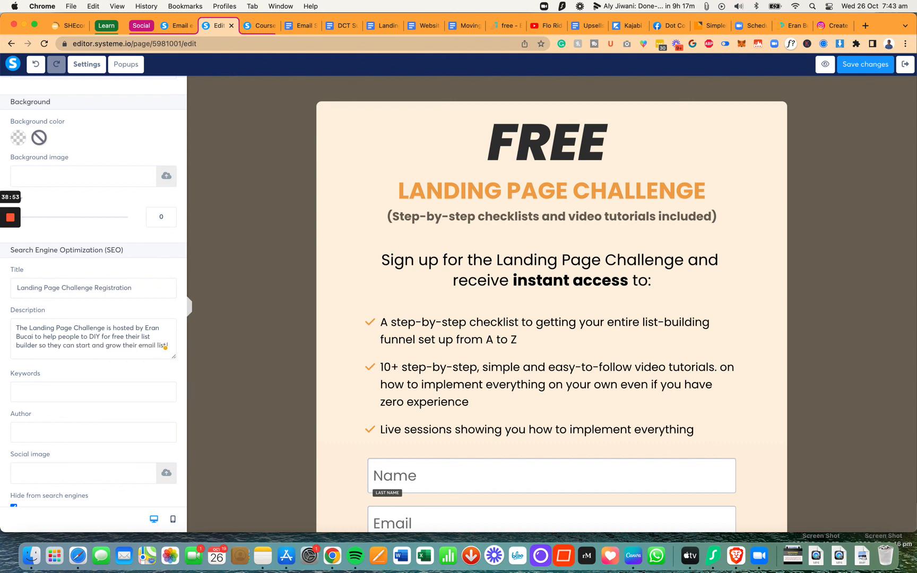
Step: Set the SEO keywords to Landing Page, enter the author's full name, and save the registration page
text(Landing PageErna b)
scroll(68, 416, down, 5)
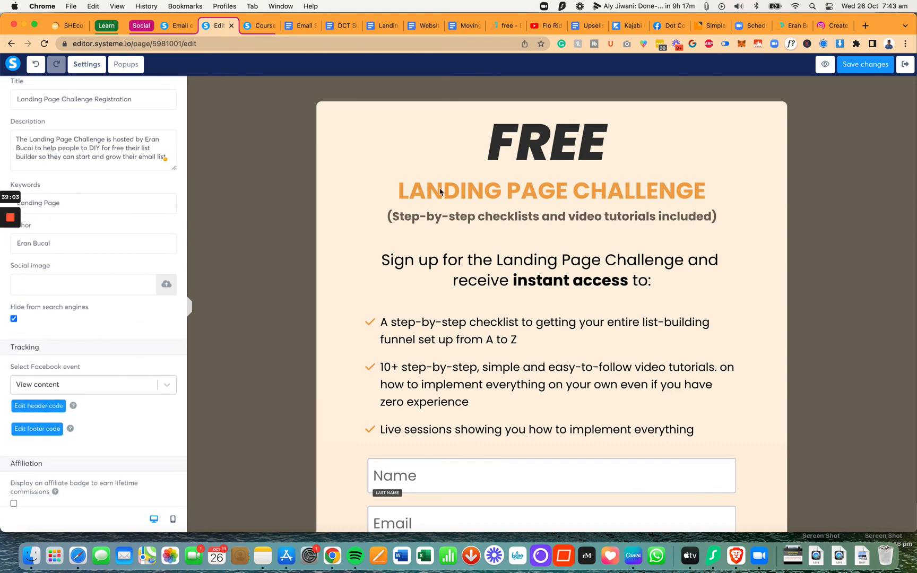
click(862, 69)
click(867, 65)
Step: Switch to YouTube Studio to check the welcome video's upload, dismiss its progress dialog, and view the video's Loom page
key(super+Tab)
key(super+Tab)
key(super+grave)
key(super+grave)
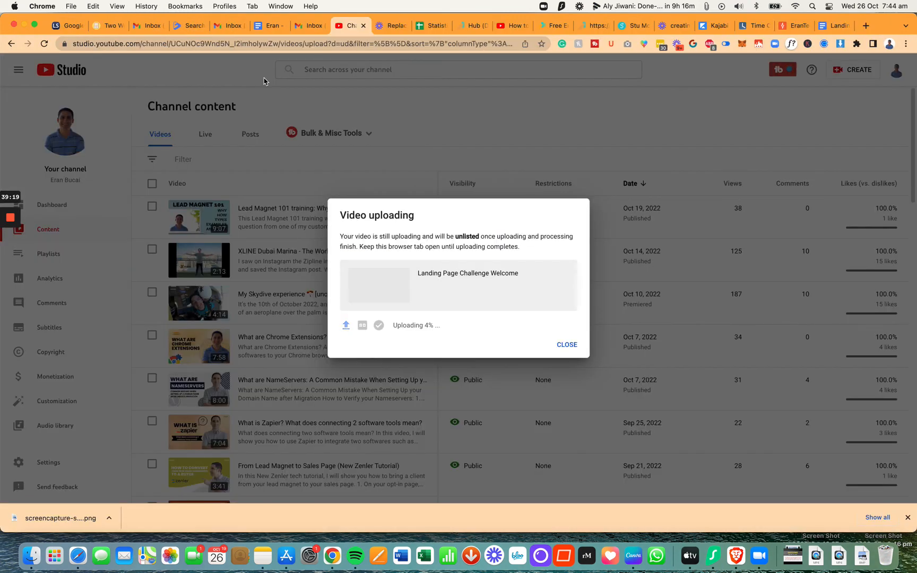
click(567, 345)
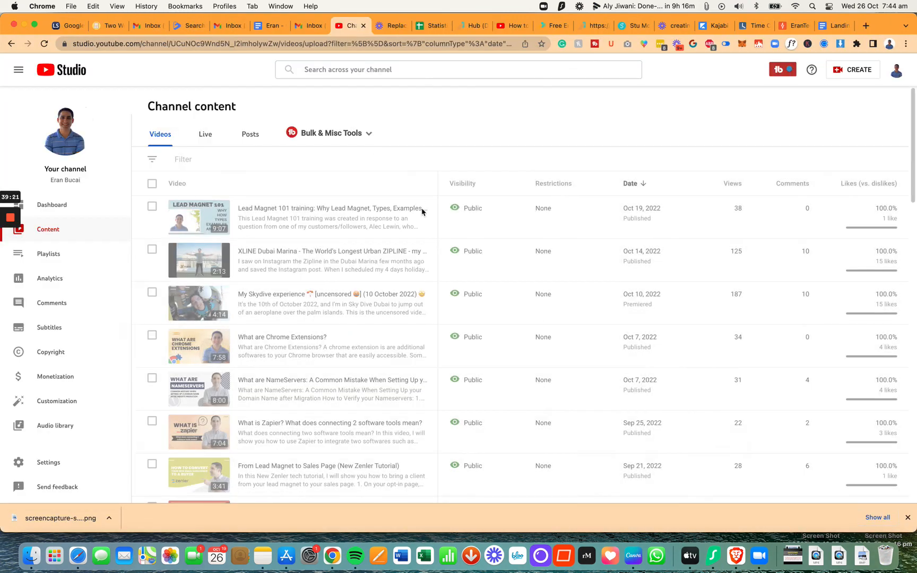
key(super+grave)
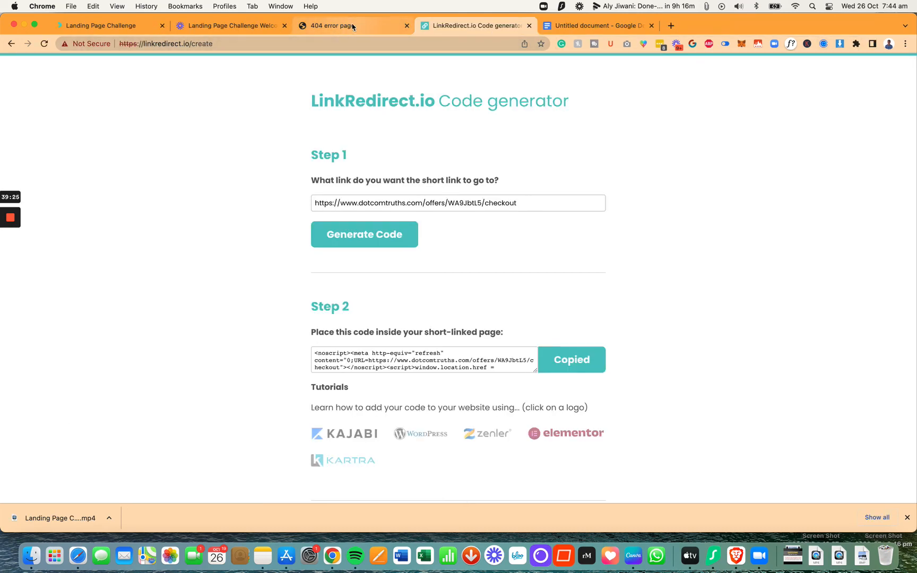
click(254, 26)
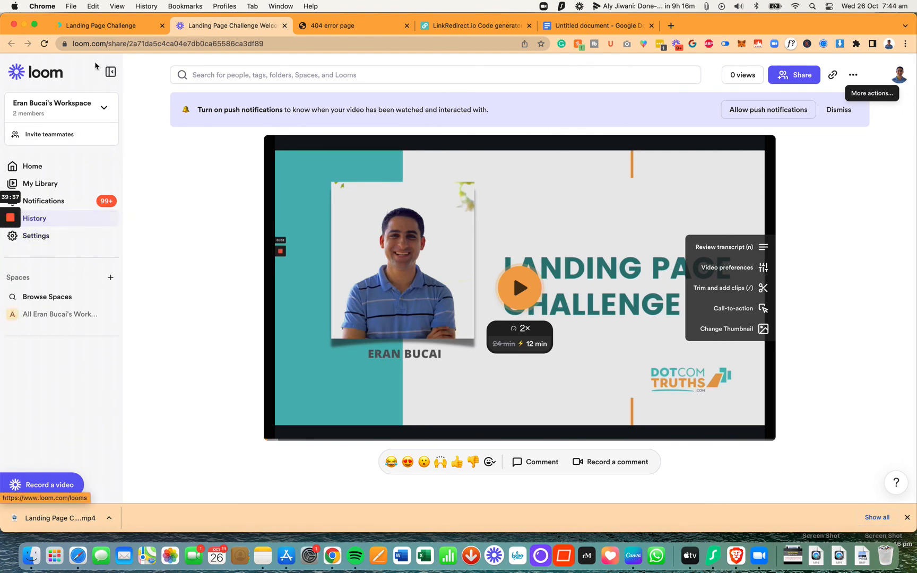
Step: Return to the registration page's editor and exit to the funnel's step configuration
key(super+grave)
key(super+grave)
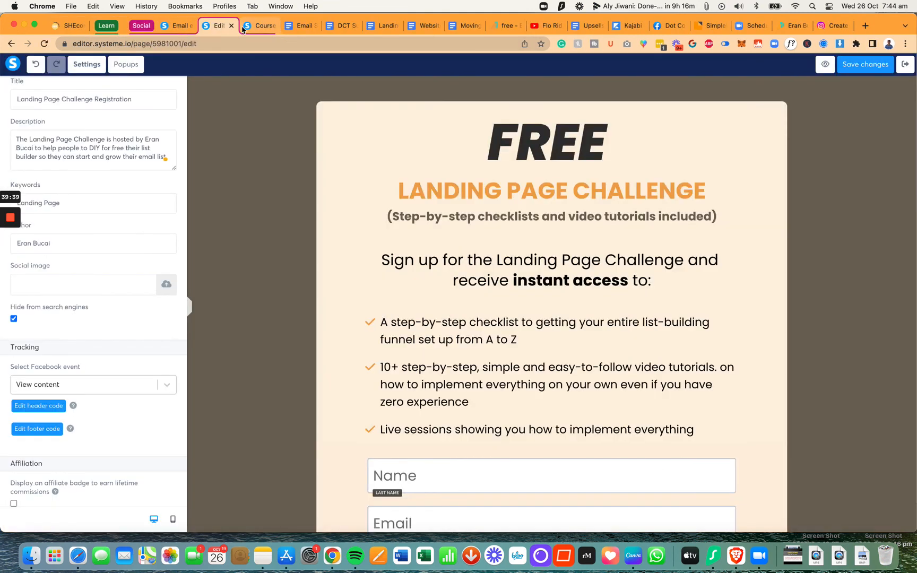
click(905, 65)
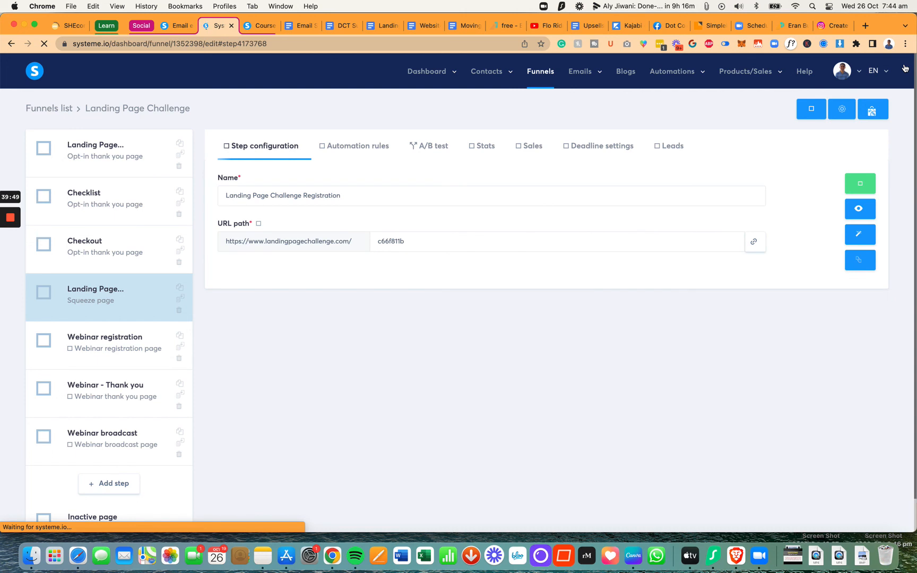
mouse_move(3, 220)
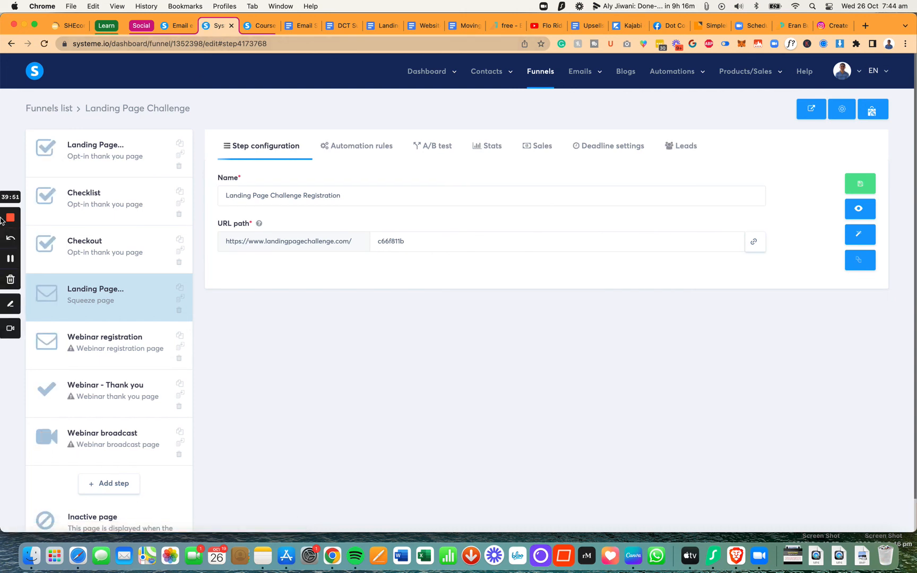